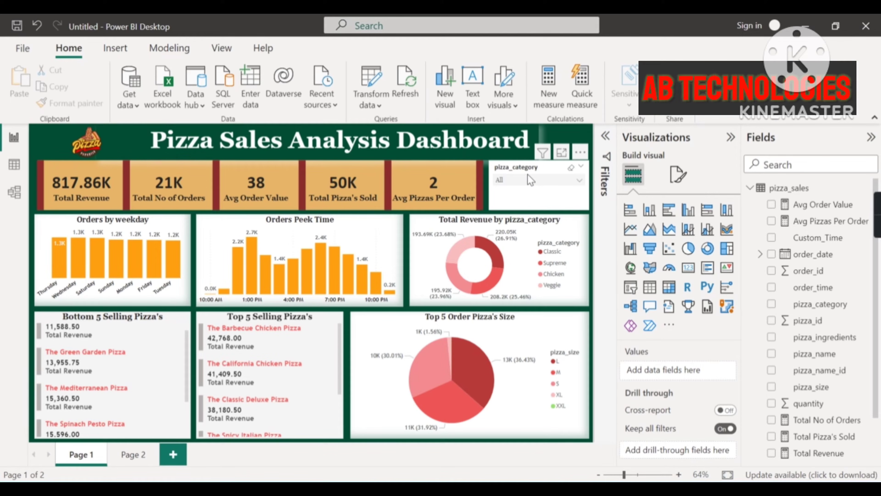
# Step: Filter the dashboard to the Chicken pizza category and review the weekday and peak-time order charts
pyautogui.click(579, 184)
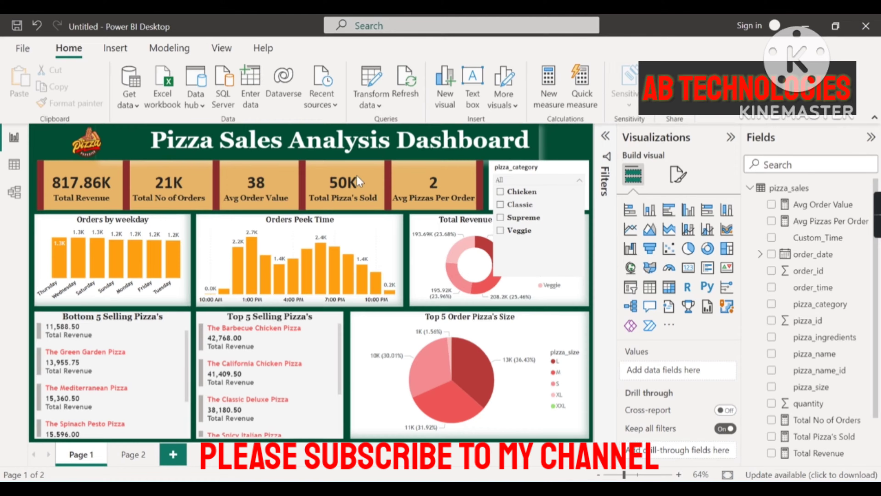
pyautogui.click(502, 192)
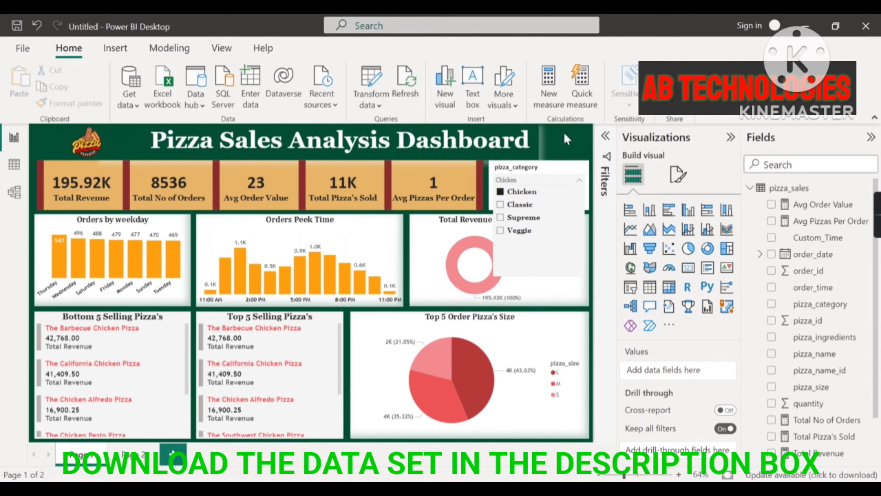
pyautogui.click(567, 138)
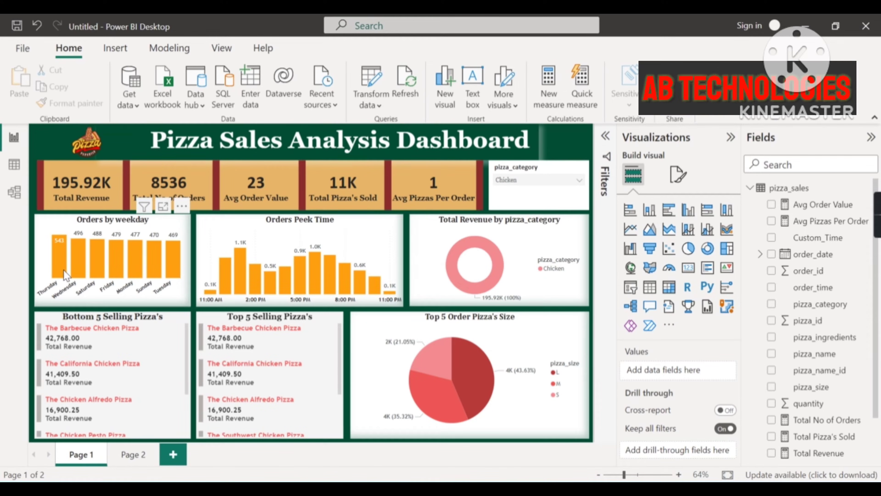
pyautogui.moveTo(64, 269)
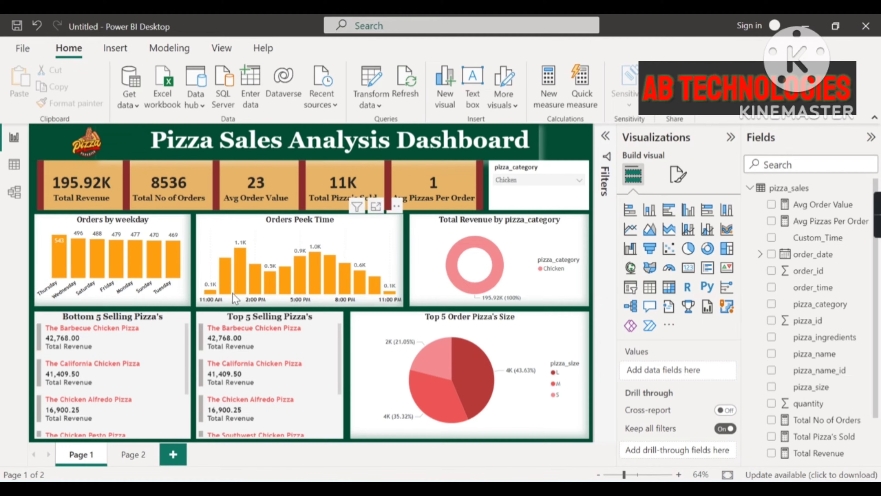
pyautogui.moveTo(239, 278)
pyautogui.moveTo(317, 272)
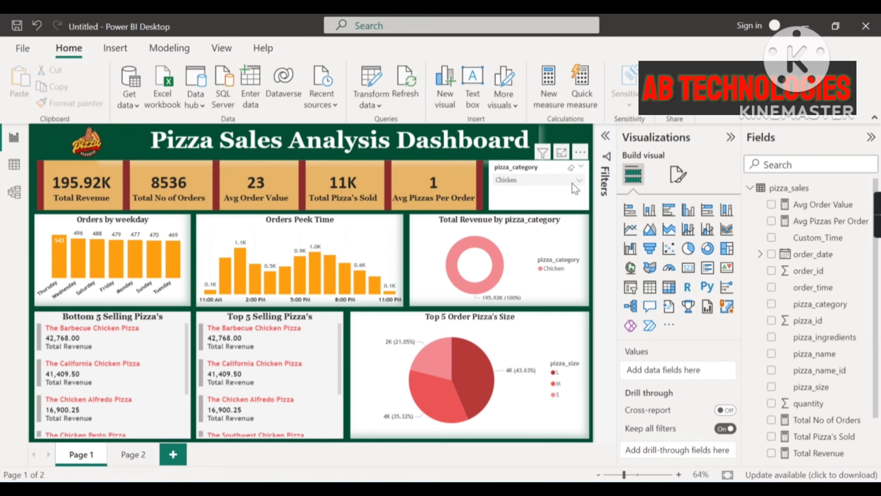
# Step: Clear the Chicken selection from the pizza_category slicer and collapse its list
pyautogui.click(512, 184)
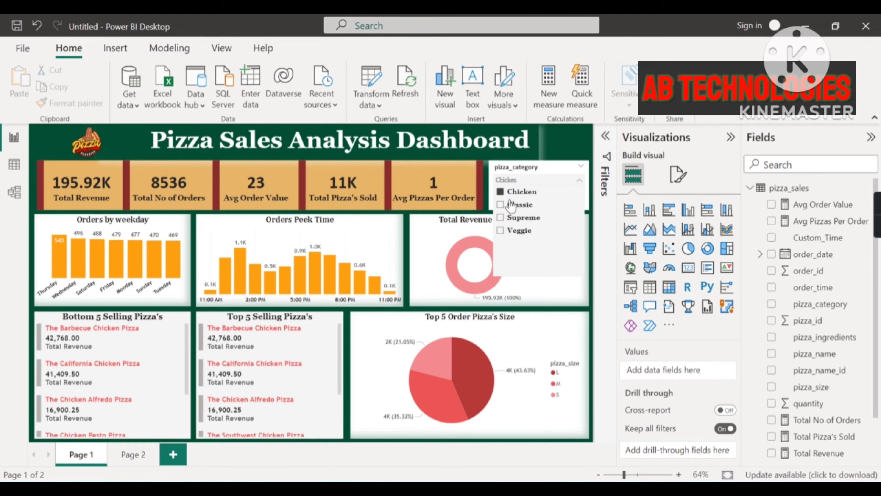
pyautogui.click(510, 191)
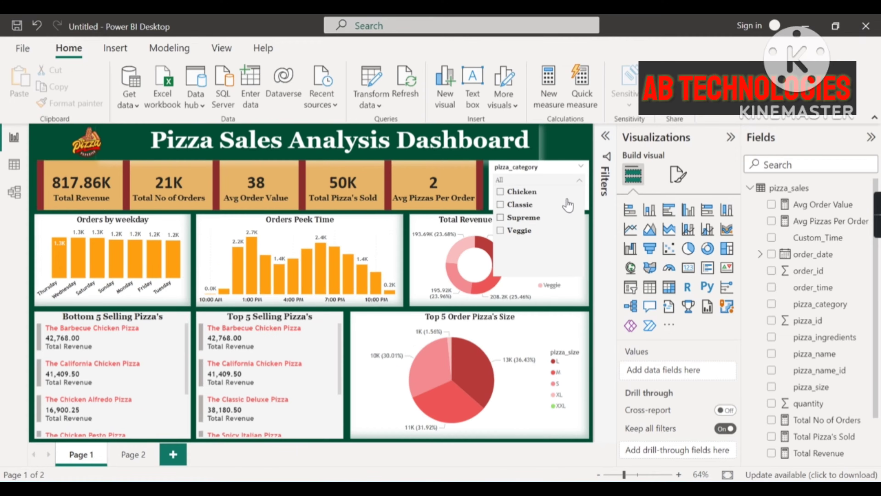
pyautogui.click(581, 181)
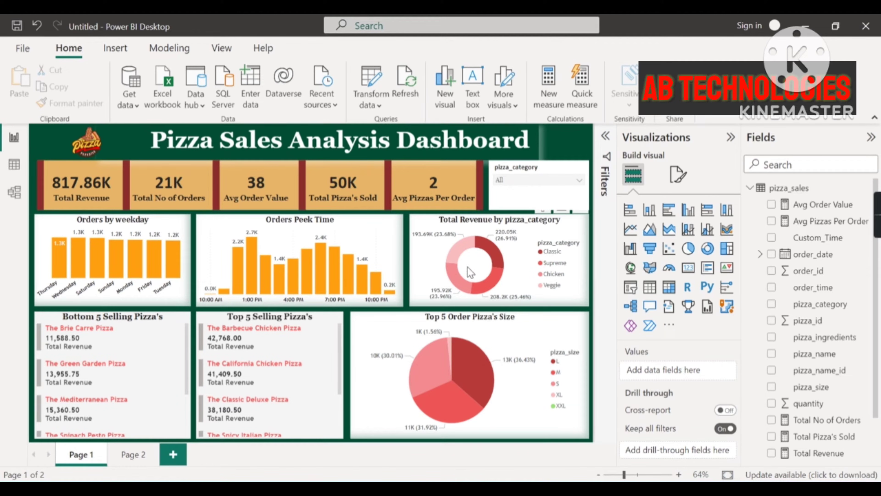
# Step: Inspect the category segments of the total revenue donut chart and the pizza size pie chart
pyautogui.moveTo(496, 256)
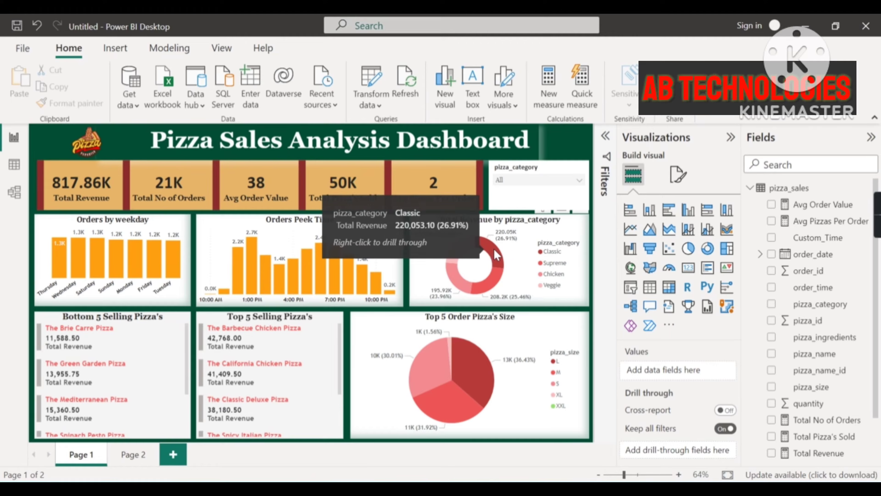
pyautogui.moveTo(500, 285)
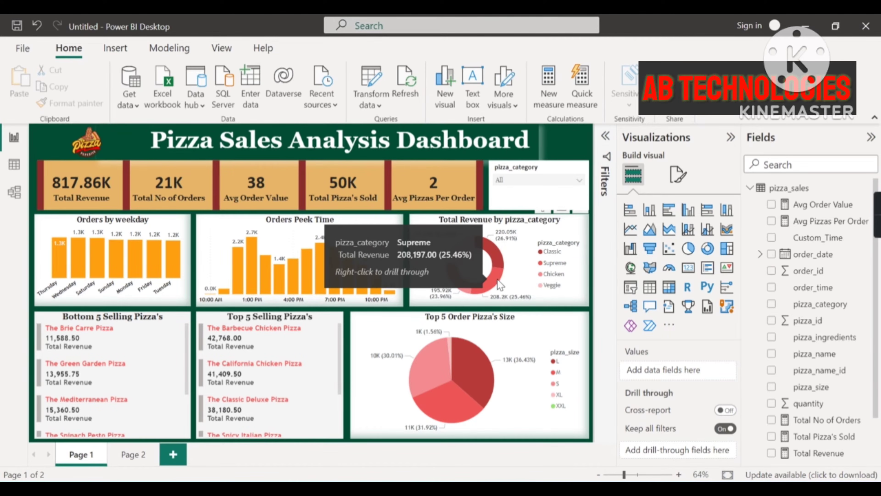
pyautogui.moveTo(466, 252)
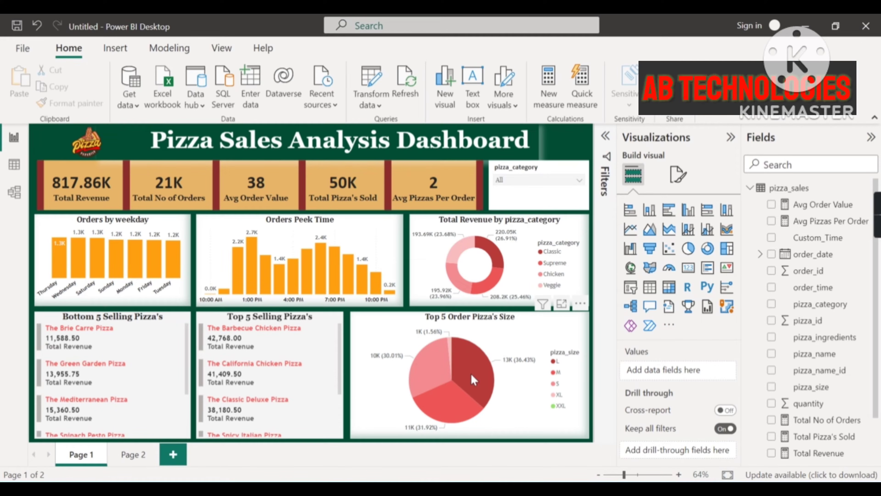
pyautogui.moveTo(474, 379)
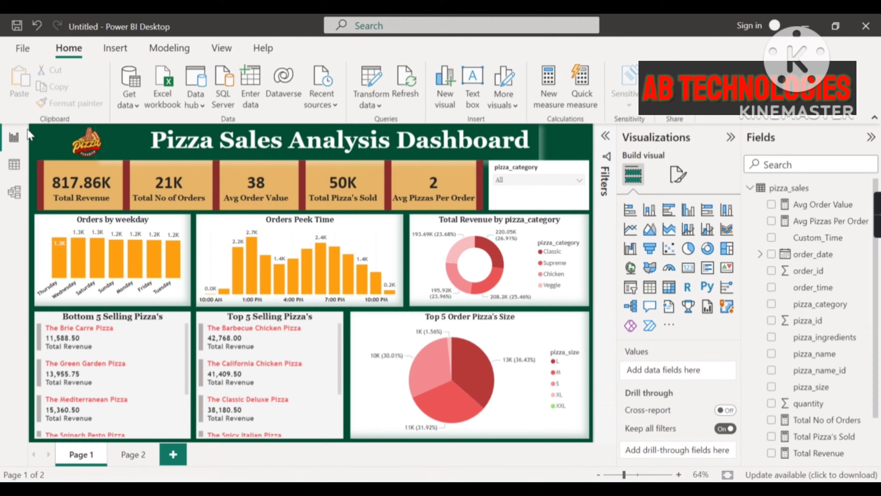
# Step: Switch to the other Power BI Desktop window with the blank report and collapse the pizza_sales field list
pyautogui.moveTo(312, 294)
pyautogui.moveTo(386, 489)
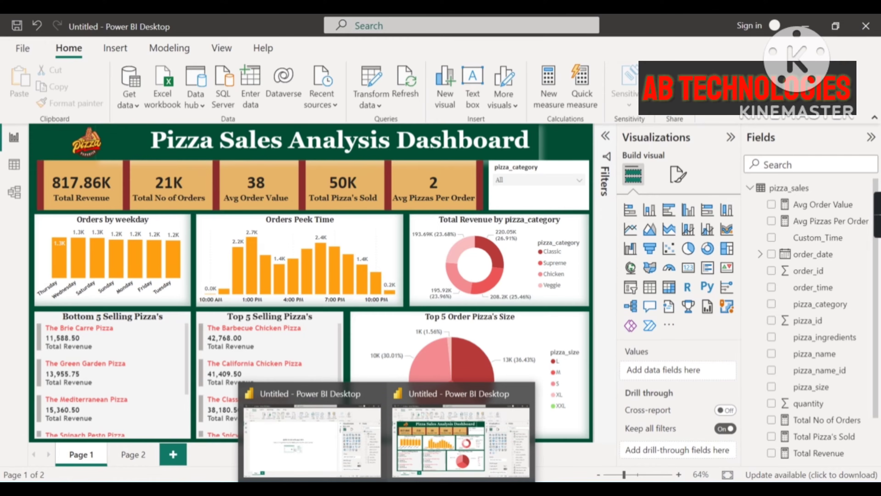
pyautogui.click(307, 448)
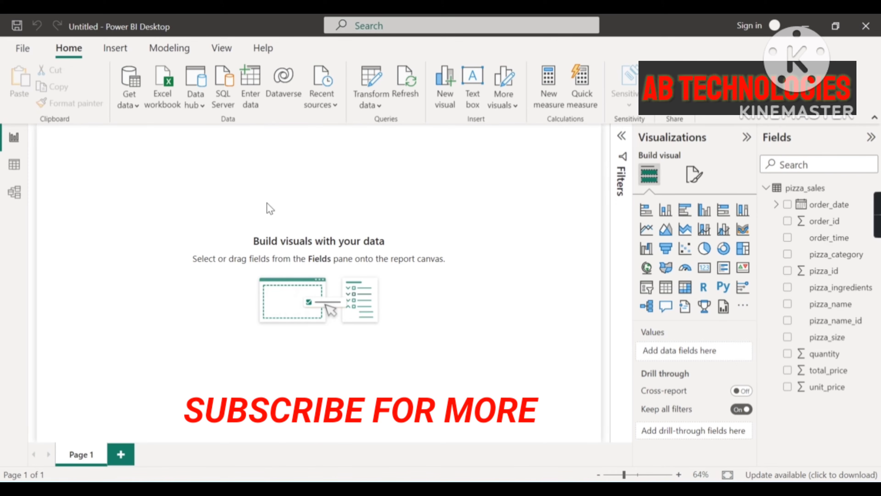
pyautogui.moveTo(878, 222)
pyautogui.click(767, 189)
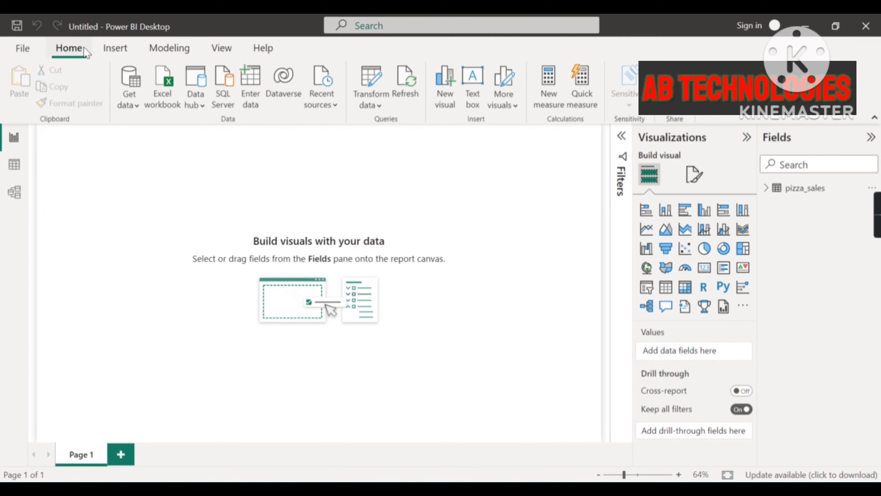
# Step: Open the pizza_sales file from the pizza sales project folder as a Text/CSV data source
pyautogui.click(139, 102)
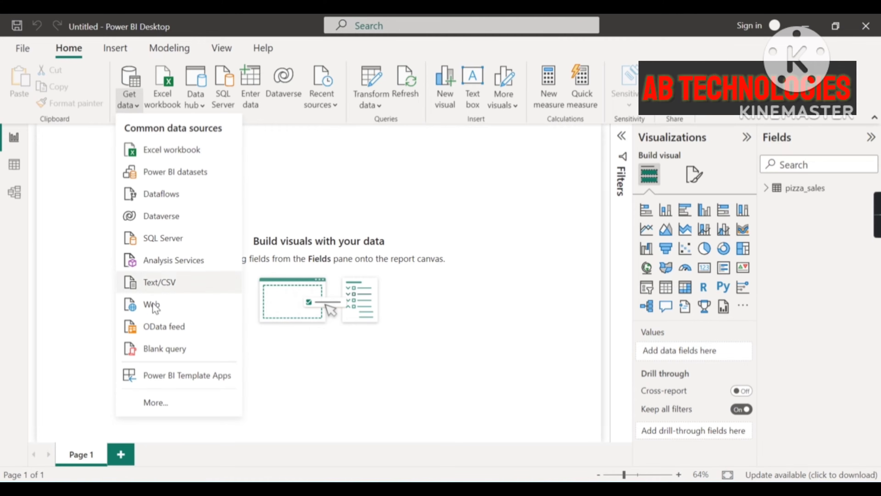
pyautogui.click(158, 286)
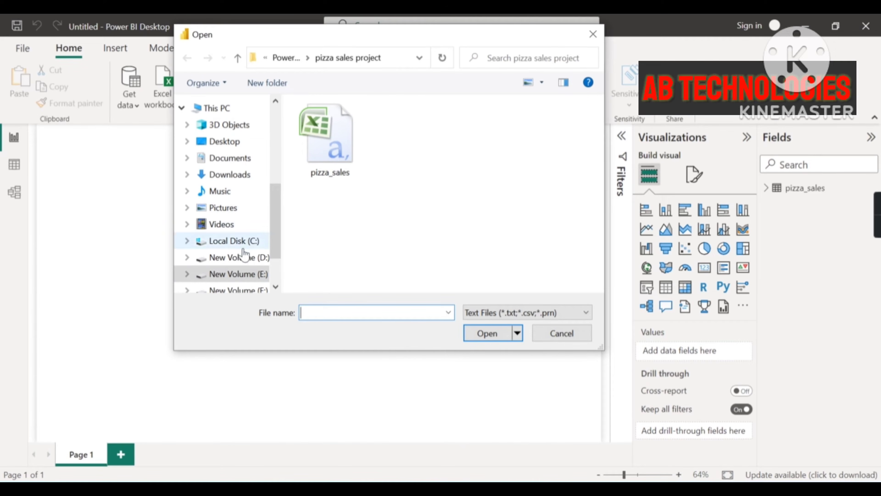
pyautogui.click(324, 166)
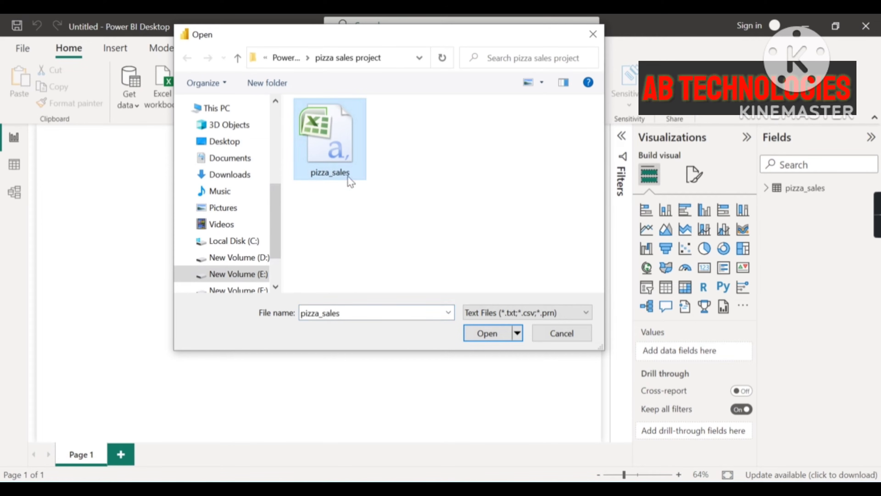
pyautogui.click(488, 333)
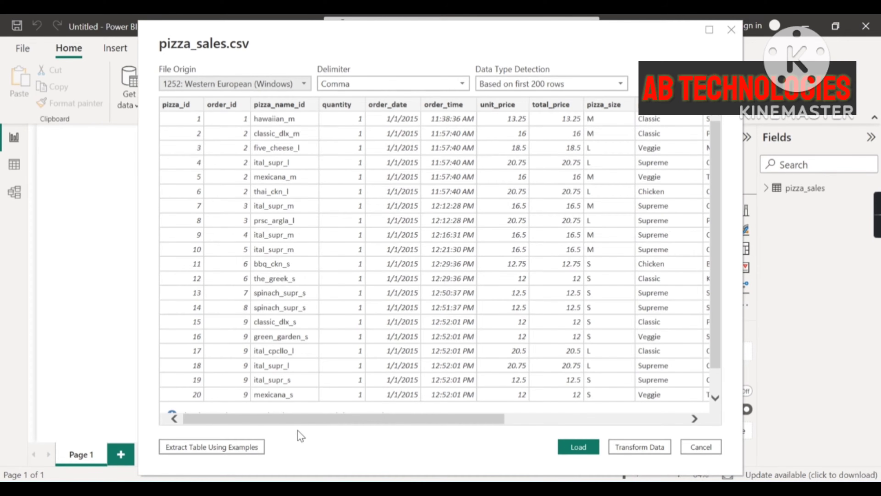
# Step: Examine all columns in the pizza_sales.csv import preview, from pizza_id through the pizza names, and cancel the import
pyautogui.moveTo(326, 419); pyautogui.dragTo(300, 422)
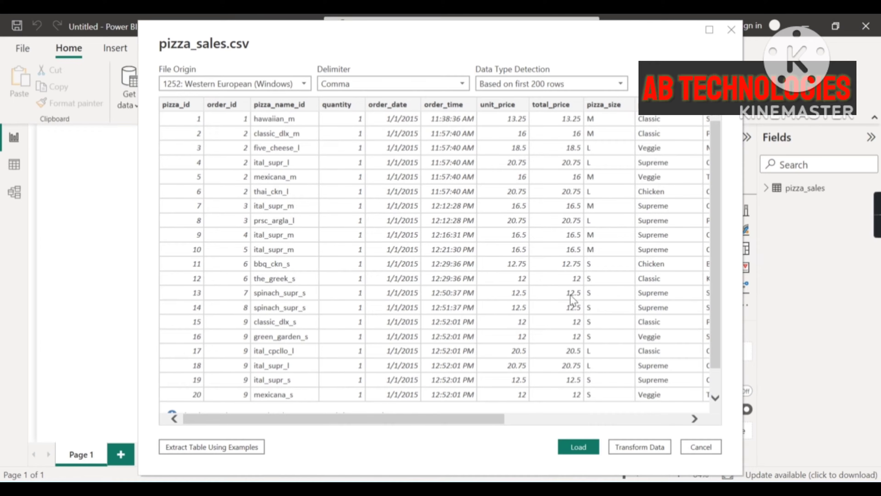
pyautogui.moveTo(443, 420); pyautogui.dragTo(578, 430)
pyautogui.moveTo(613, 428); pyautogui.dragTo(390, 410)
pyautogui.moveTo(327, 420)
pyautogui.mouseDown()
pyautogui.moveTo(518, 432)
pyautogui.moveTo(321, 427)
pyautogui.mouseUp()
pyautogui.moveTo(466, 424); pyautogui.dragTo(516, 426)
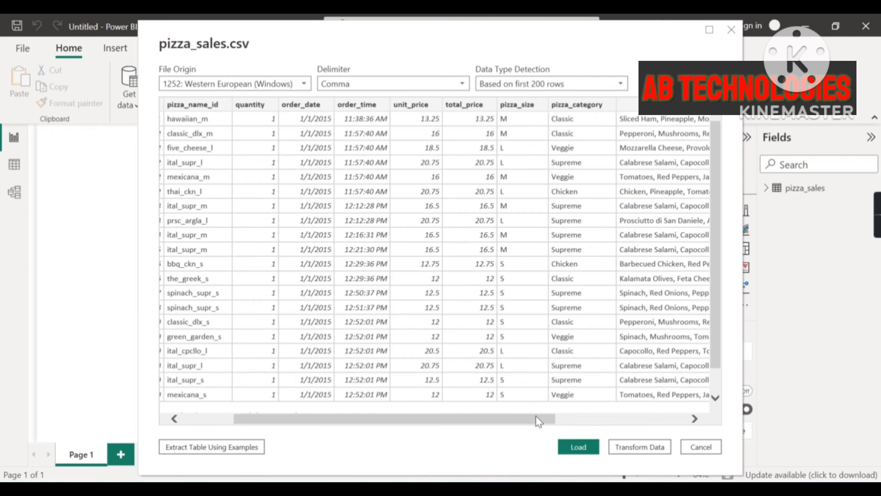
pyautogui.moveTo(545, 422); pyautogui.dragTo(564, 422)
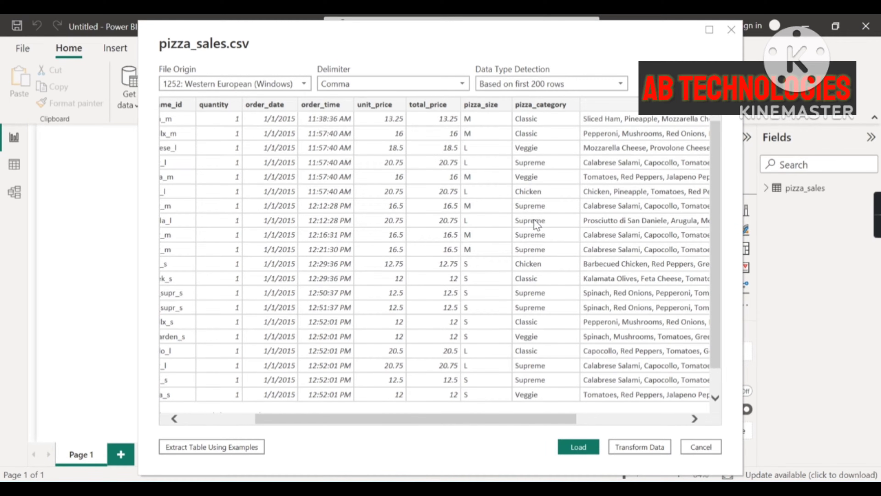
pyautogui.moveTo(534, 422); pyautogui.dragTo(644, 423)
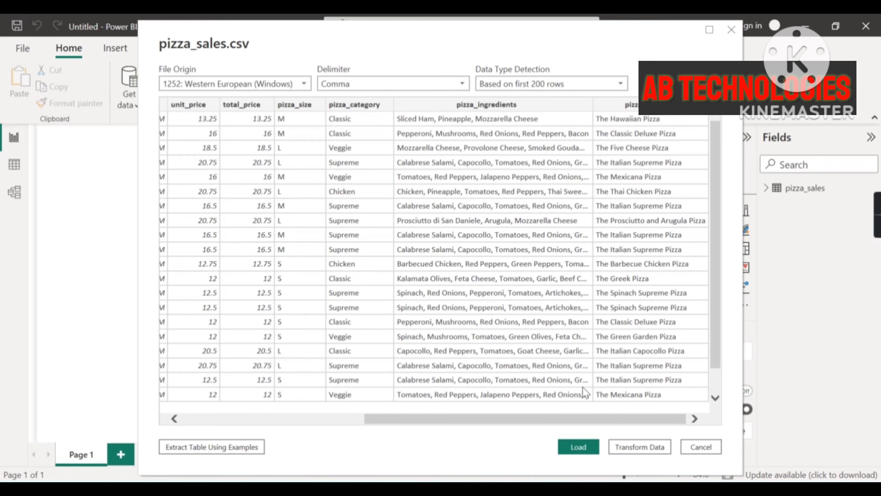
pyautogui.moveTo(589, 420); pyautogui.dragTo(399, 427)
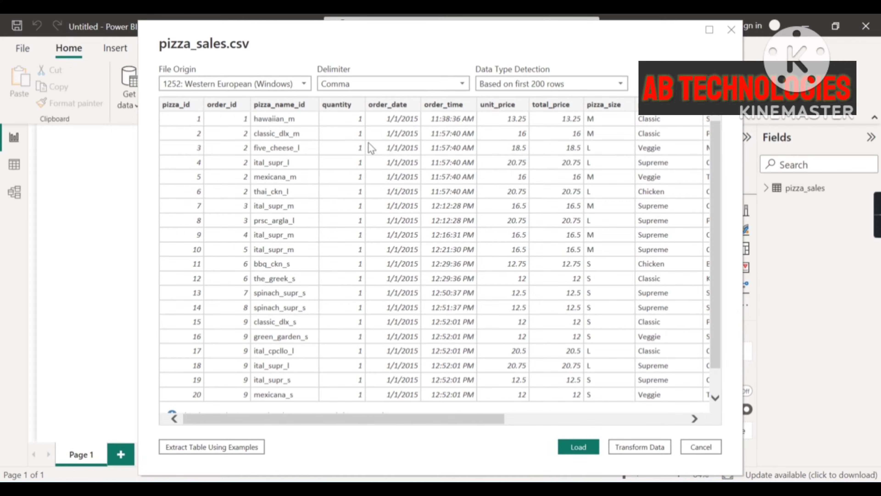
pyautogui.moveTo(390, 419)
pyautogui.mouseDown()
pyautogui.moveTo(606, 426)
pyautogui.moveTo(381, 432)
pyautogui.mouseUp()
pyautogui.moveTo(312, 420); pyautogui.dragTo(527, 437)
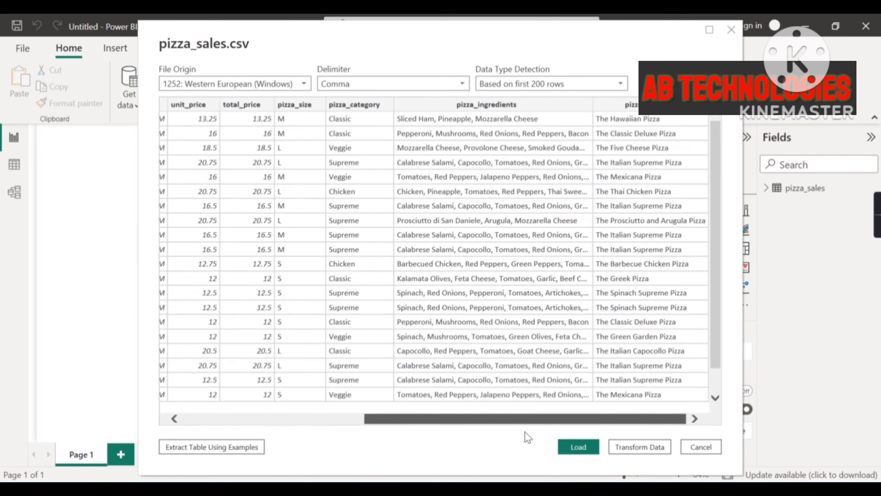
pyautogui.moveTo(465, 433); pyautogui.dragTo(295, 429)
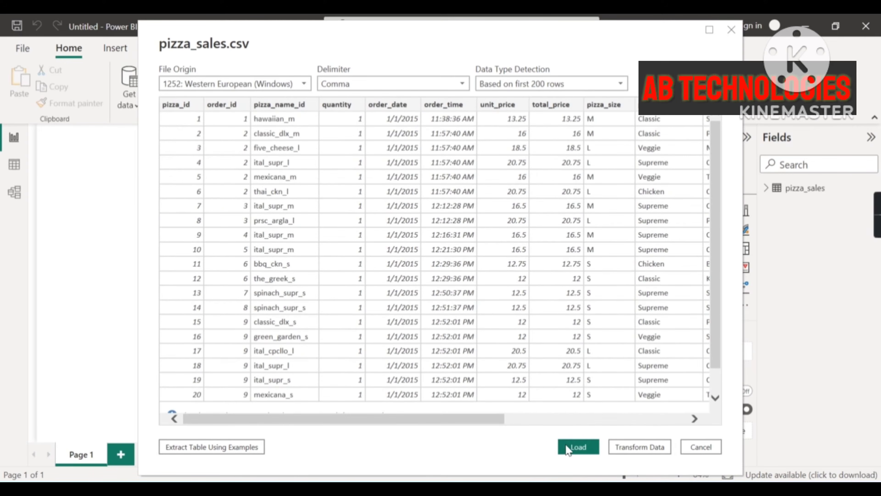
pyautogui.click(708, 446)
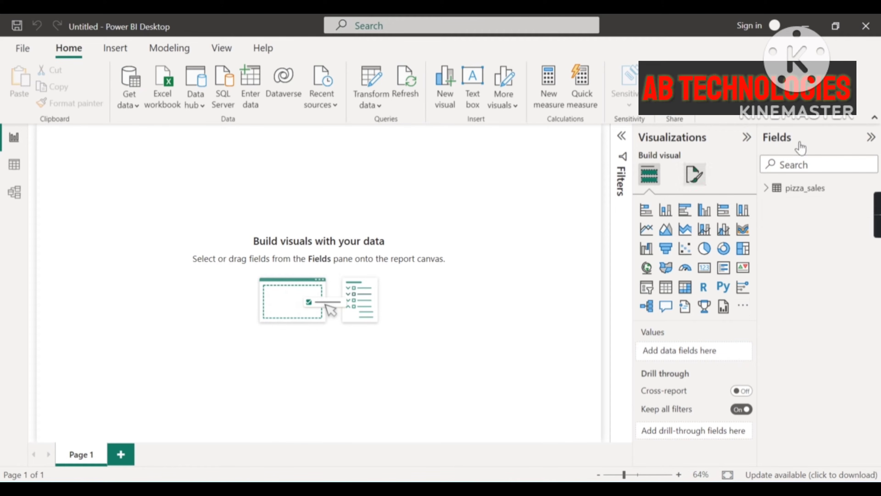
# Step: Select the pizza_sales table and examine its rows in the data view
pyautogui.click(803, 194)
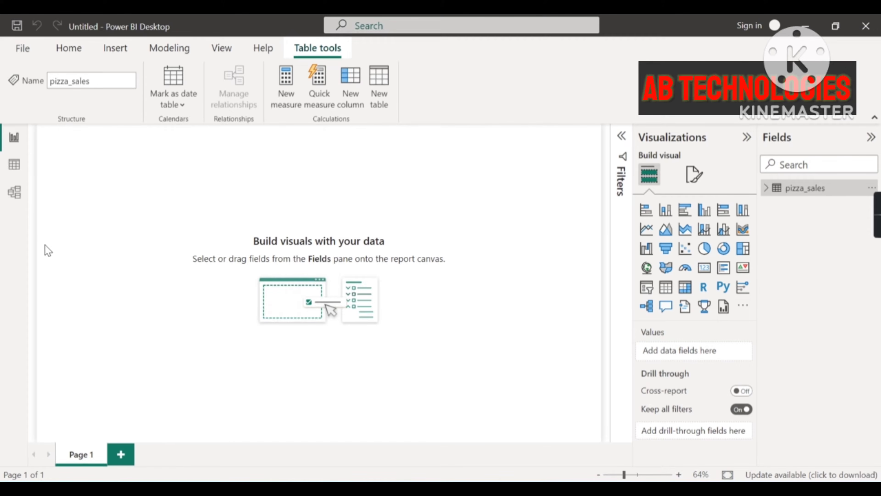
pyautogui.click(14, 165)
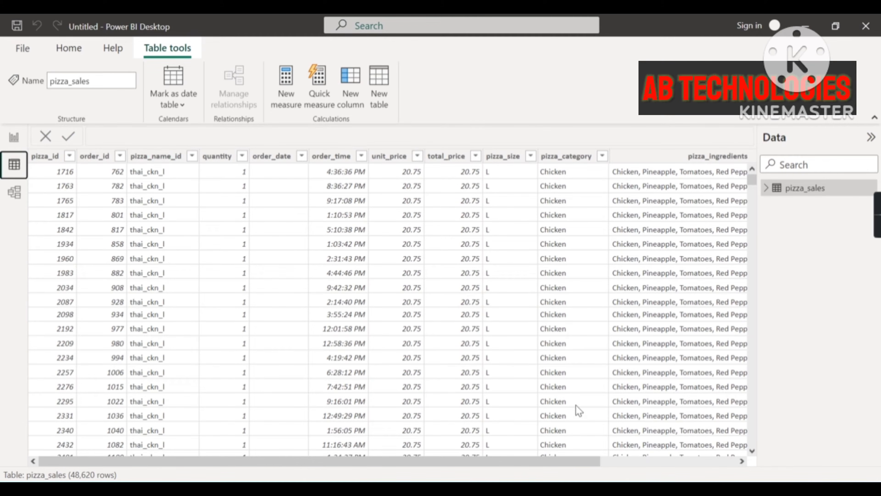
pyautogui.moveTo(566, 466); pyautogui.dragTo(480, 479)
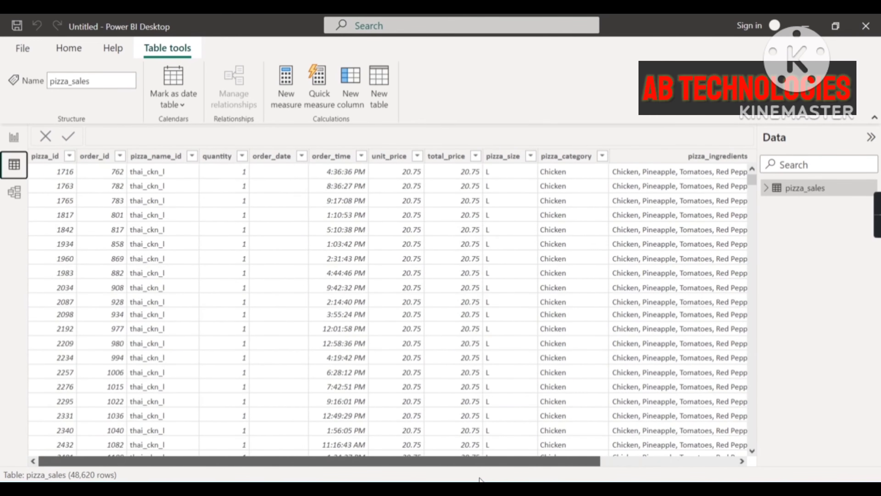
pyautogui.moveTo(588, 466); pyautogui.dragTo(385, 445)
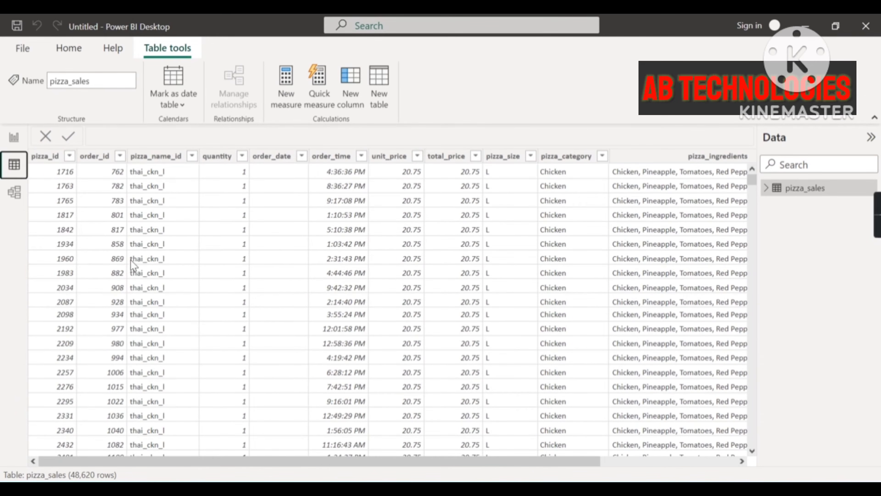
# Step: Show the data model, move the pizza_sales table card slightly to the right, and look through its fields
pyautogui.click(23, 200)
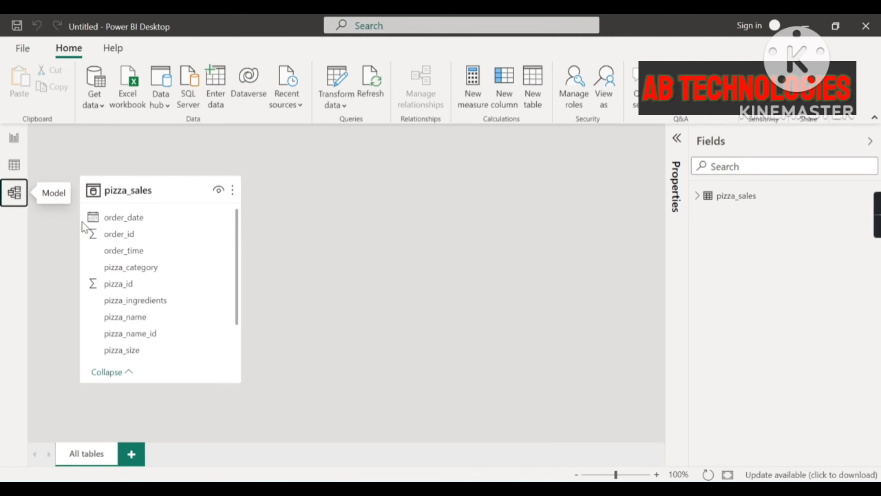
pyautogui.moveTo(185, 178); pyautogui.dragTo(231, 179)
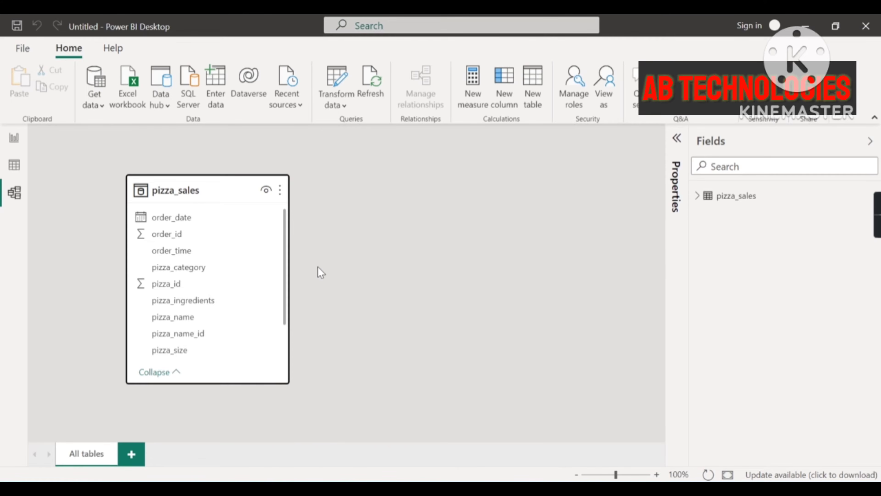
pyautogui.scroll(-2, 226, 229)
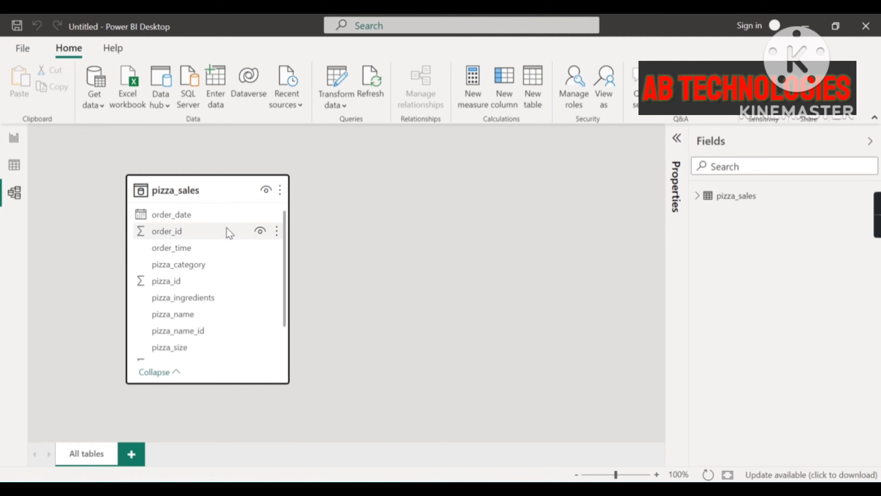
pyautogui.scroll(2, 227, 243)
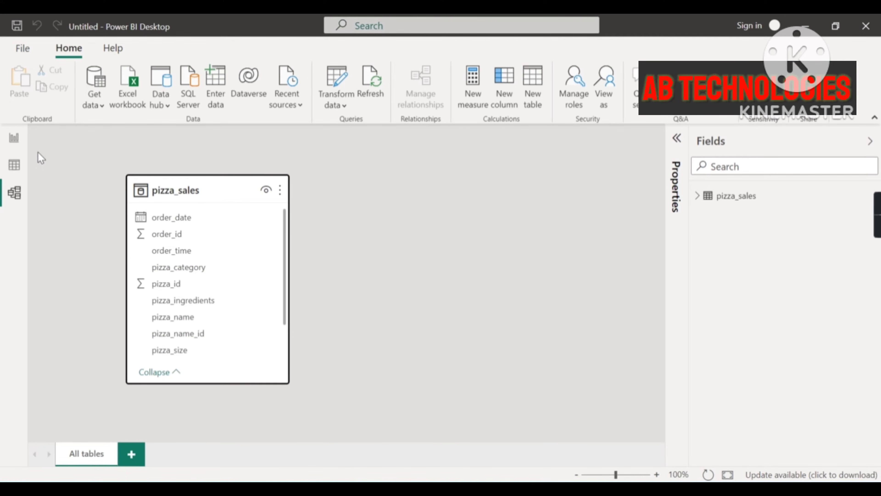
# Step: Return to the report page to look through the pizza_sales fields, and switch to the PowerPoint slide
pyautogui.click(7, 145)
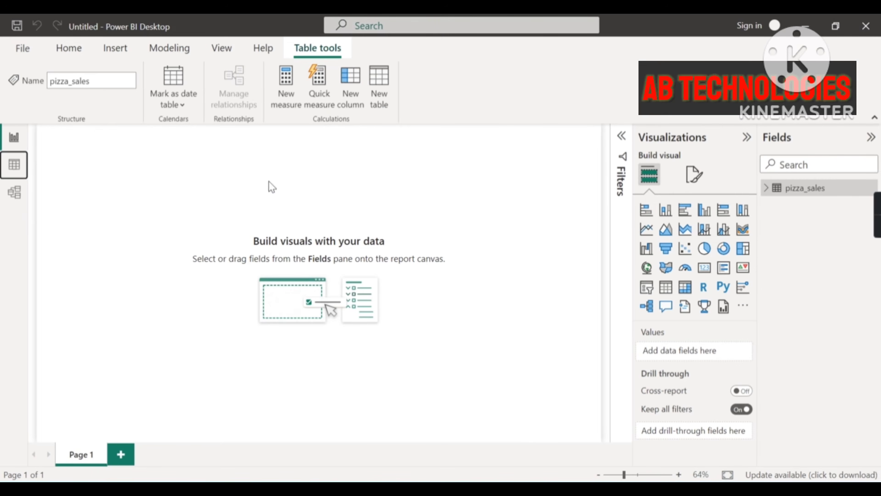
pyautogui.click(14, 137)
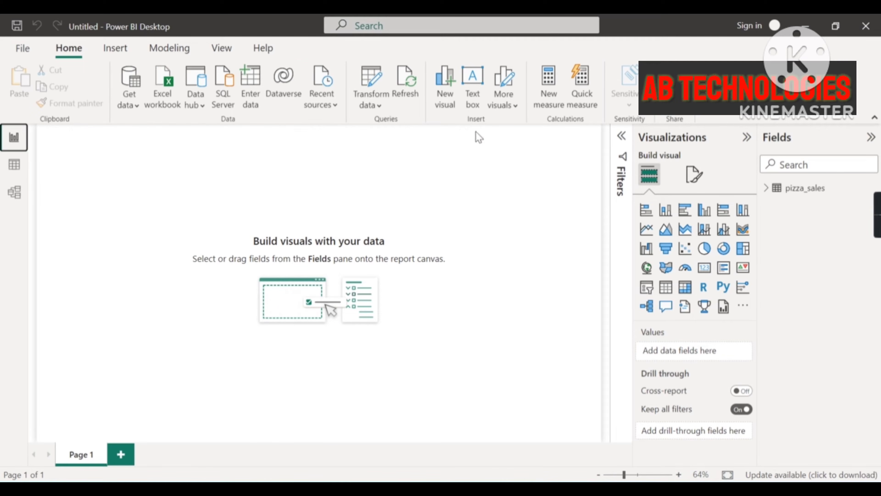
pyautogui.click(767, 193)
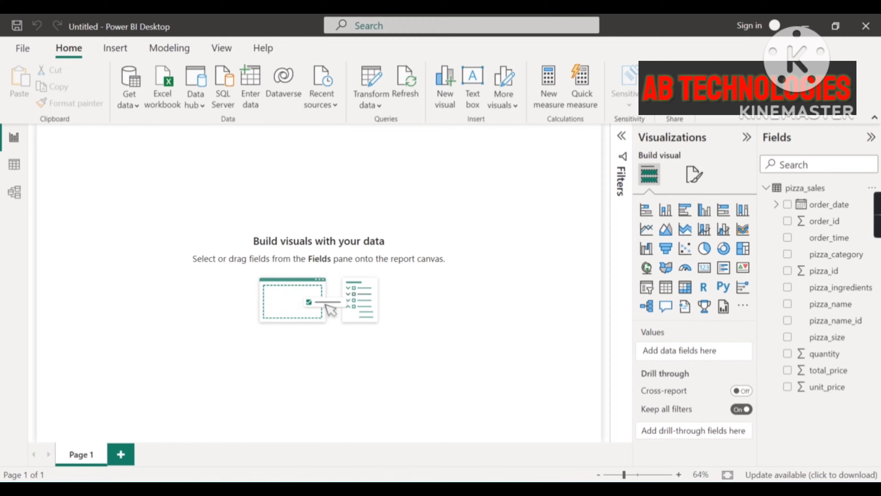
pyautogui.click(421, 489)
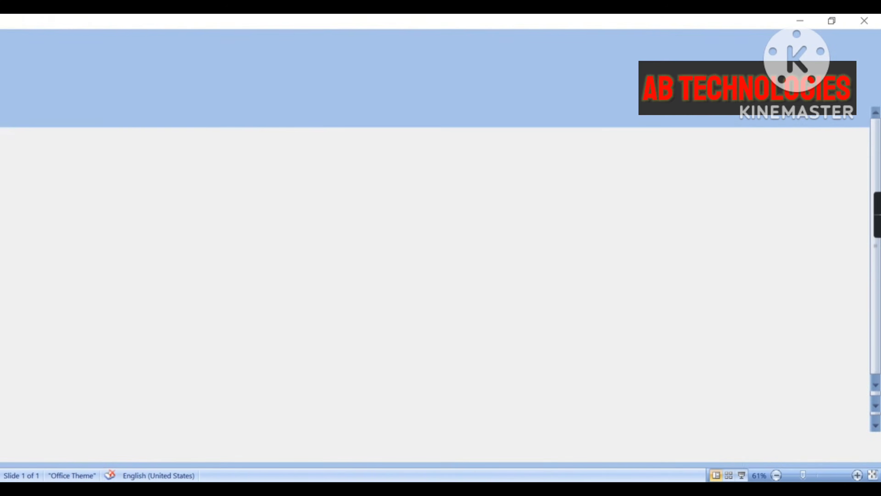
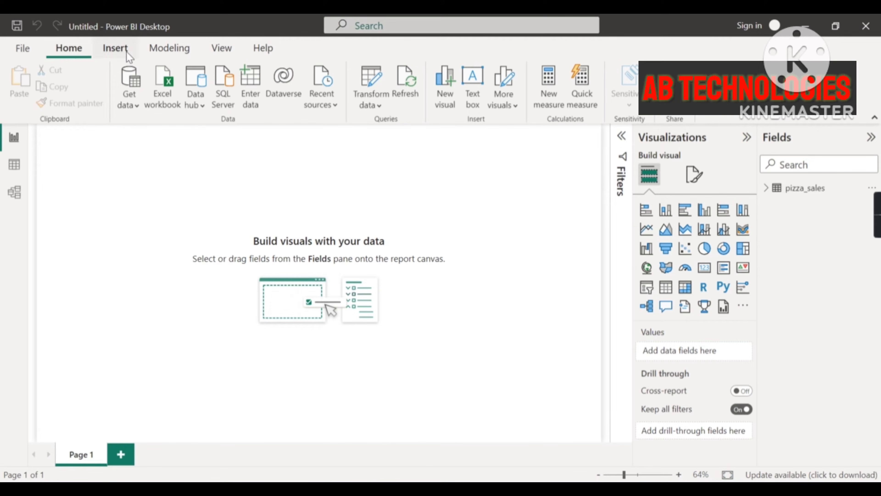
# Step: Create an empty manually entered table named Measures and load it into the model
pyautogui.click(251, 101)
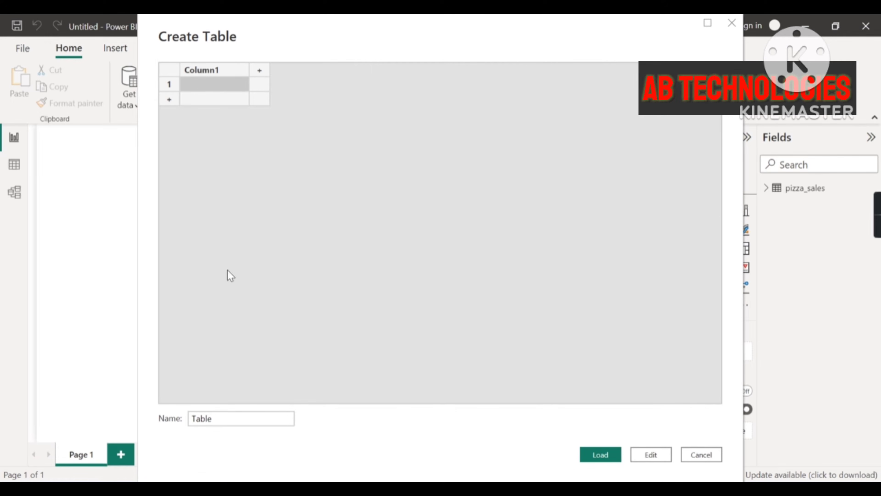
pyautogui.moveTo(219, 416); pyautogui.dragTo(191, 423)
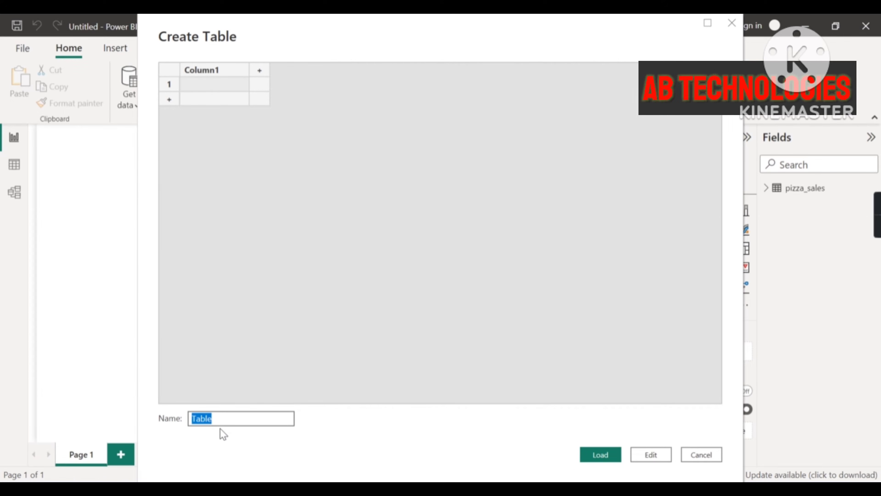
pyautogui.write('Measures')
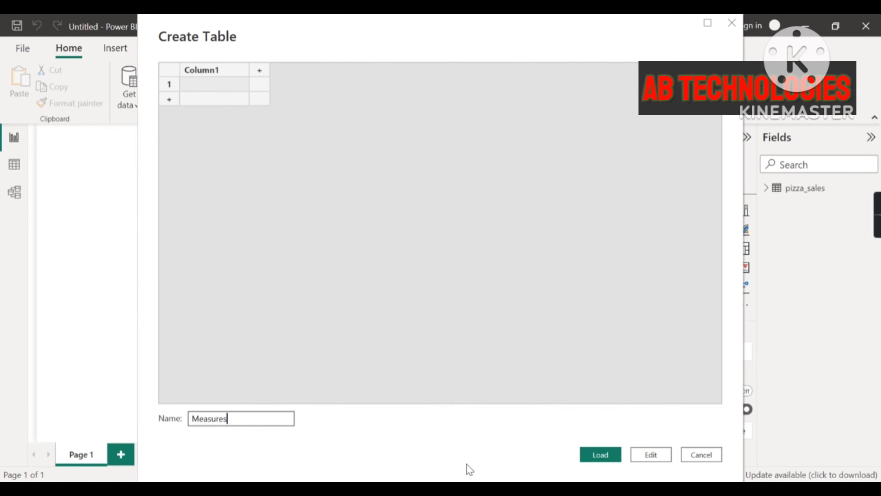
pyautogui.click(606, 456)
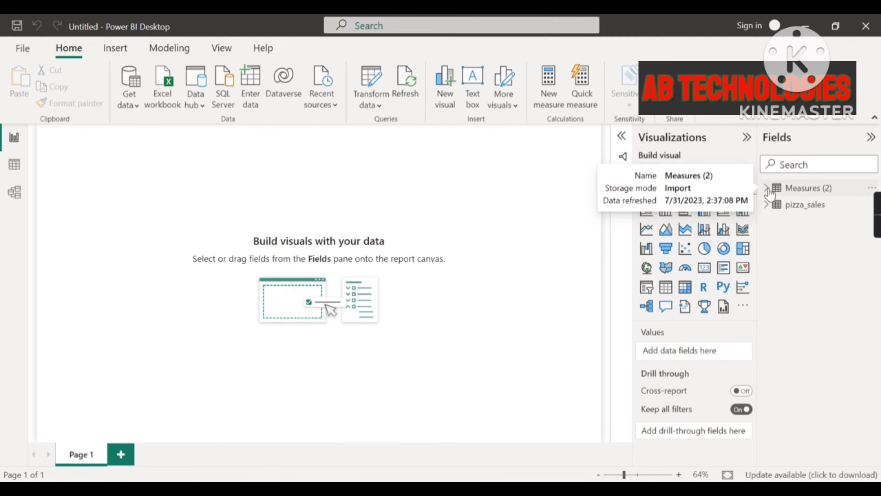
# Step: Add a new measure to the Measures (2) table and name it Total Revenue
pyautogui.rightClick(788, 196)
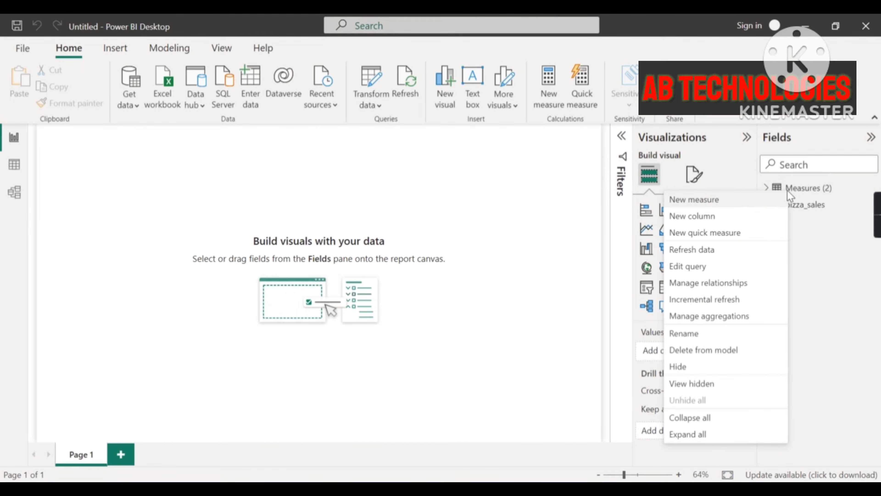
pyautogui.click(718, 202)
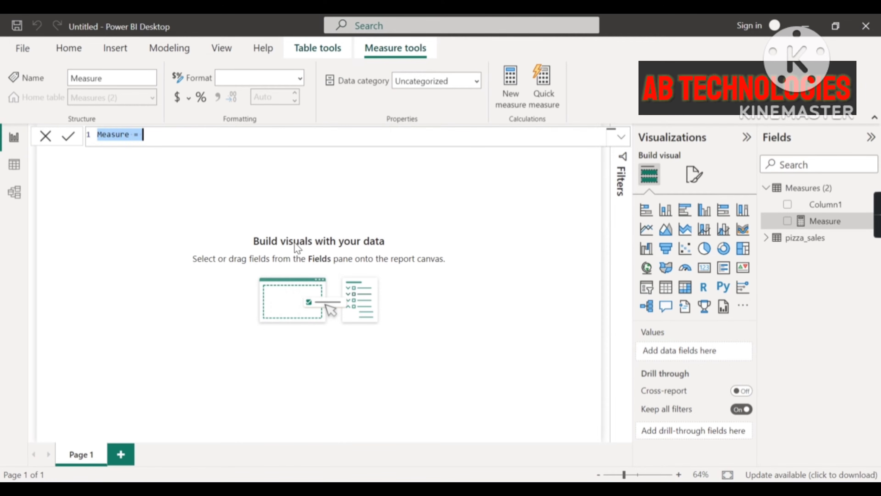
pyautogui.click(130, 136)
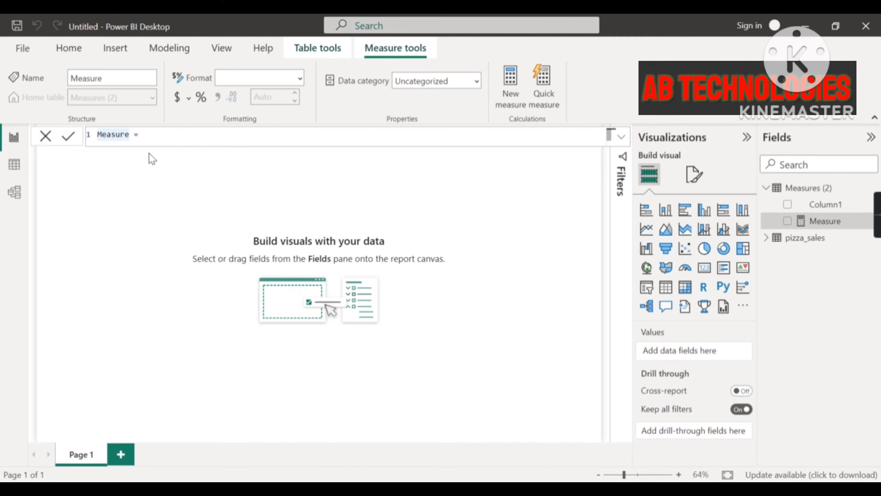
pyautogui.press('BackSpace')
pyautogui.press('BackSpace')
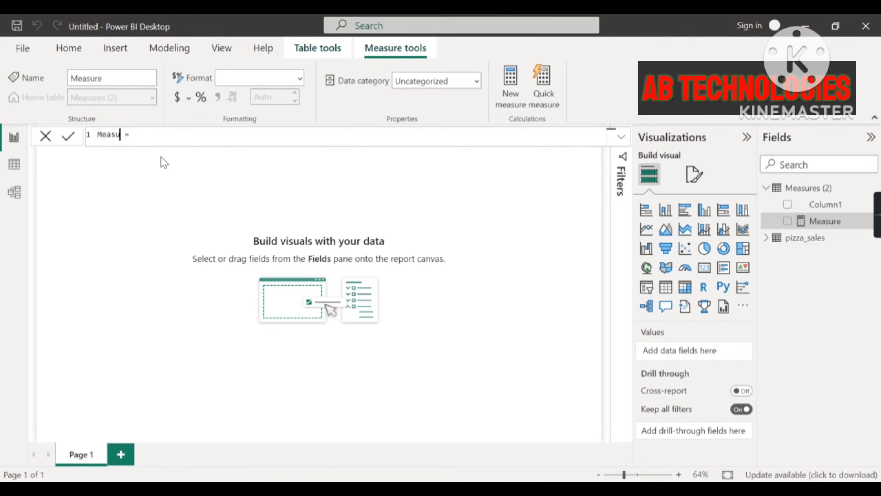
pyautogui.press('BackSpace')
pyautogui.press('BackSpace')
pyautogui.press('BackSpace')
pyautogui.press('BackSpace')
pyautogui.press('BackSpace')
pyautogui.write('Total Revenue')
pyautogui.press('Right')
pyautogui.press('Right')
# Step: Define Total Revenue as SUM(pizza_sales[total_price]) and commit the formula
pyautogui.click(765, 242)
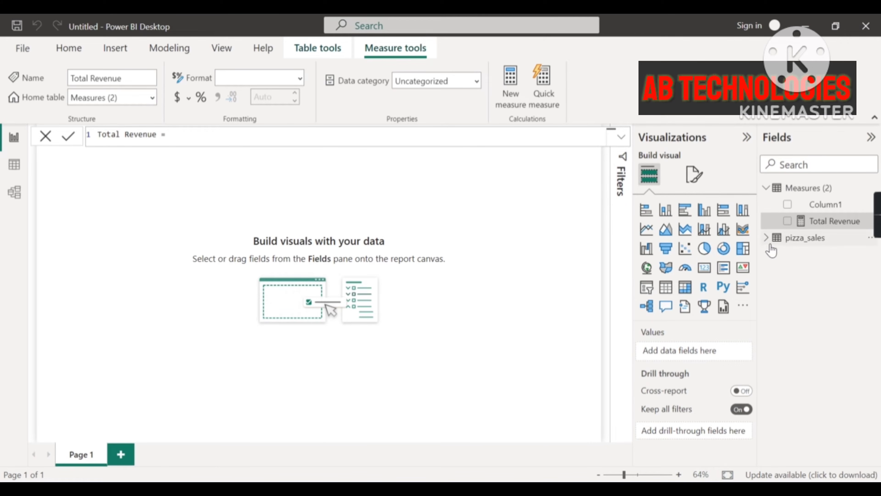
pyautogui.click(767, 239)
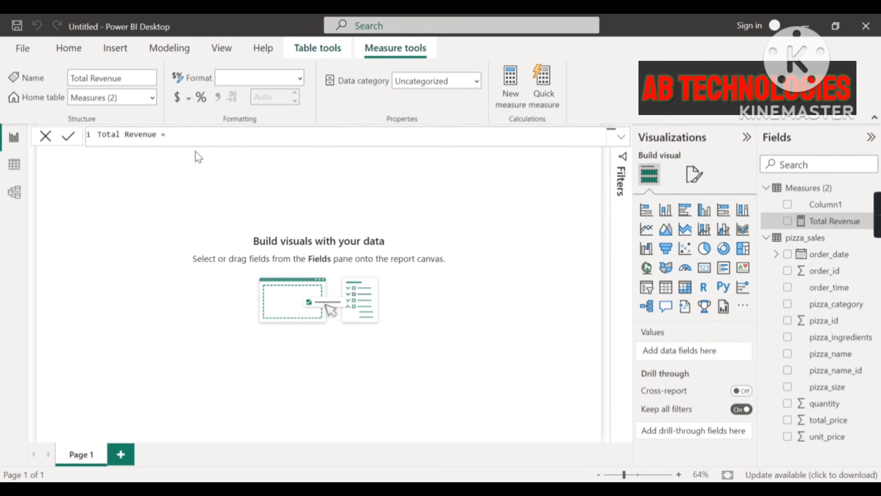
pyautogui.write('Sum(')
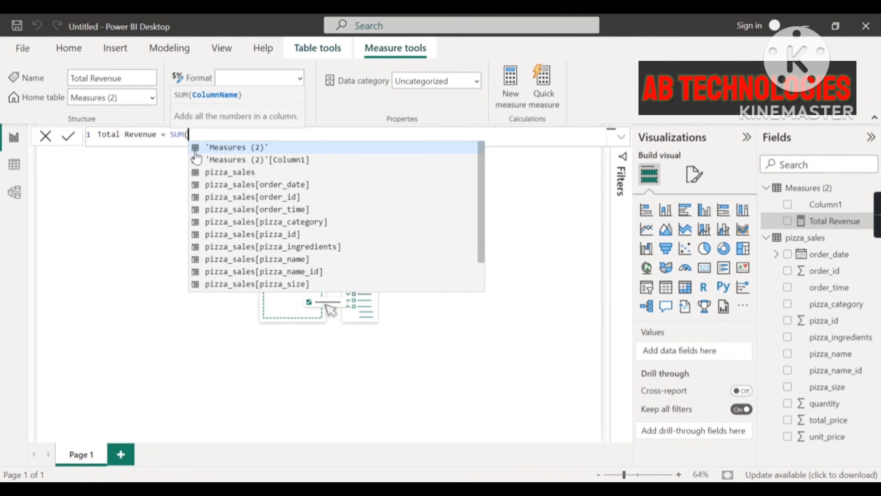
pyautogui.write('tota')
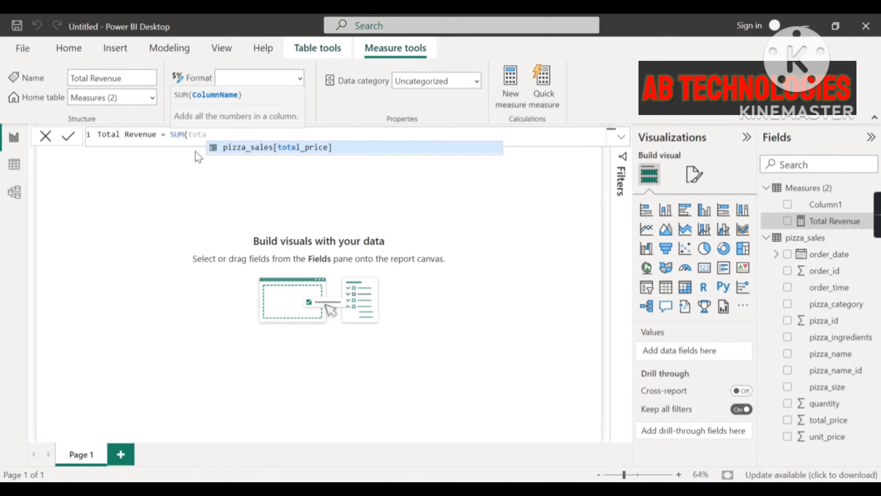
pyautogui.press('Tab')
pyautogui.write(')')
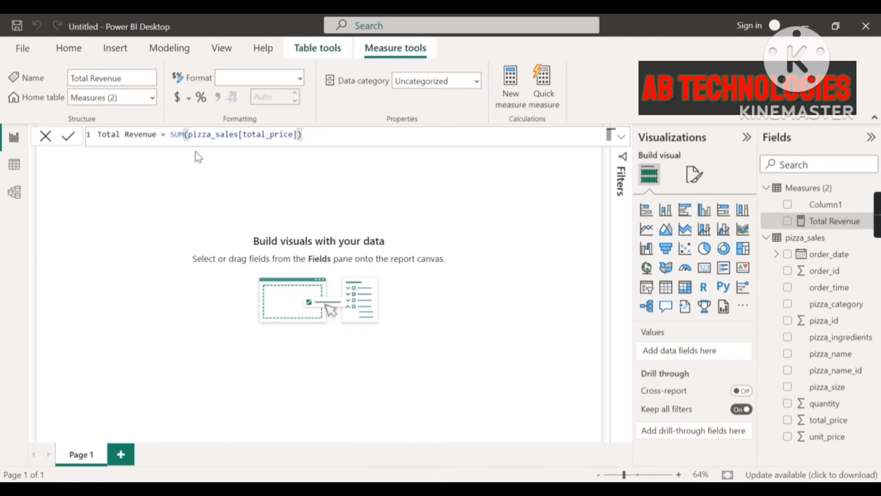
pyautogui.press('Return')
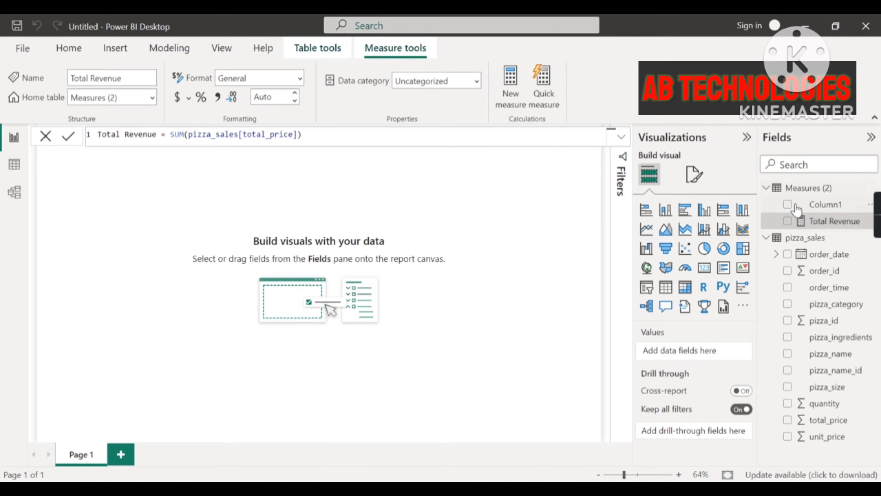
# Step: Add a card visual showing Total Revenue and shrink it to a compact size near the report page's upper-left corner
pyautogui.click(706, 274)
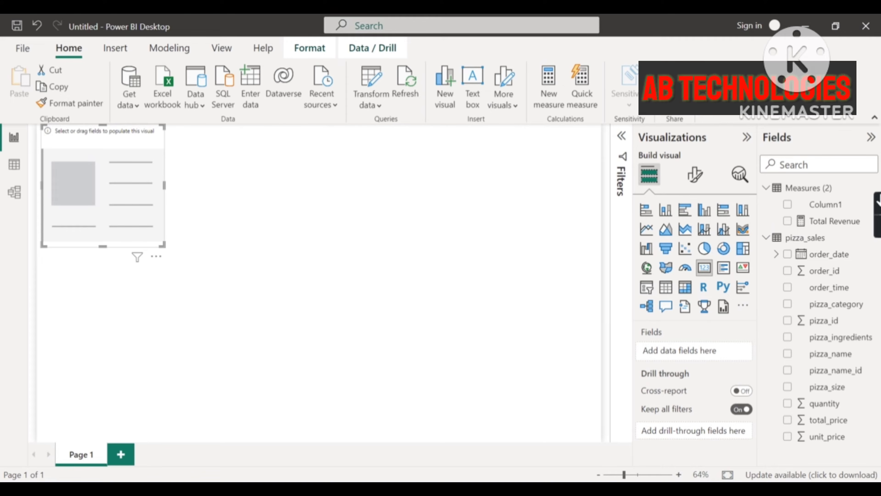
pyautogui.moveTo(819, 224); pyautogui.dragTo(689, 353)
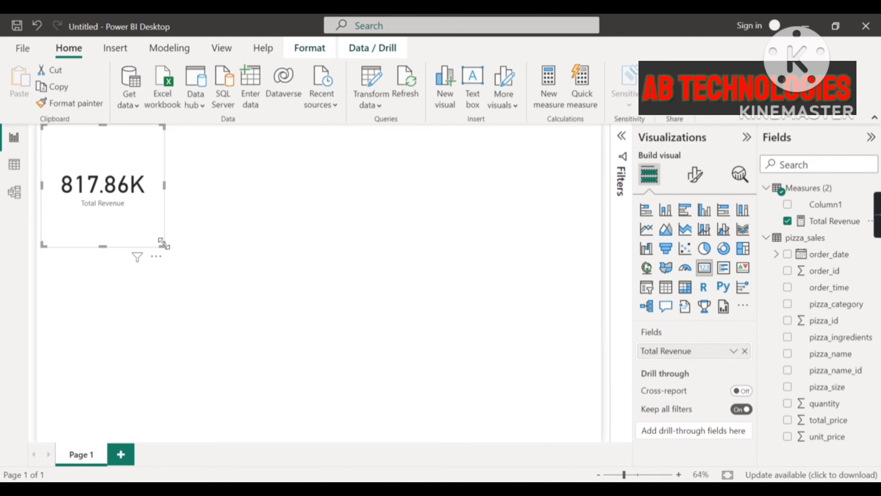
pyautogui.moveTo(164, 243); pyautogui.dragTo(146, 180)
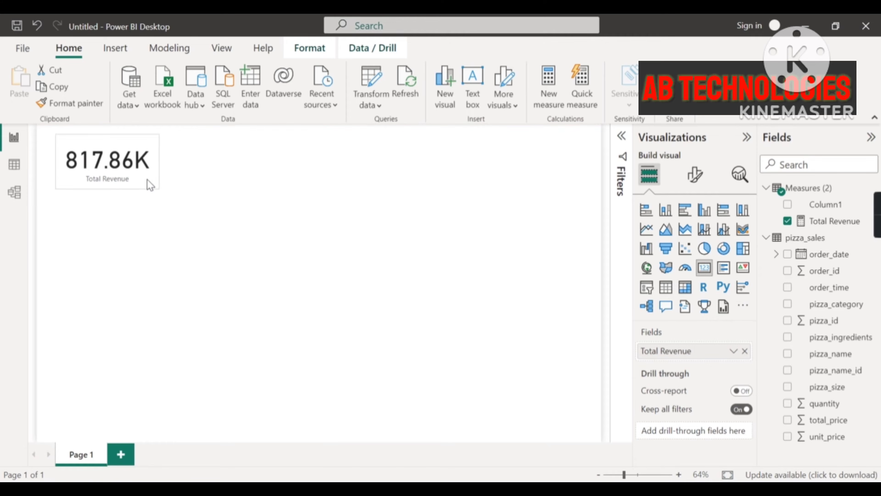
pyautogui.click(268, 175)
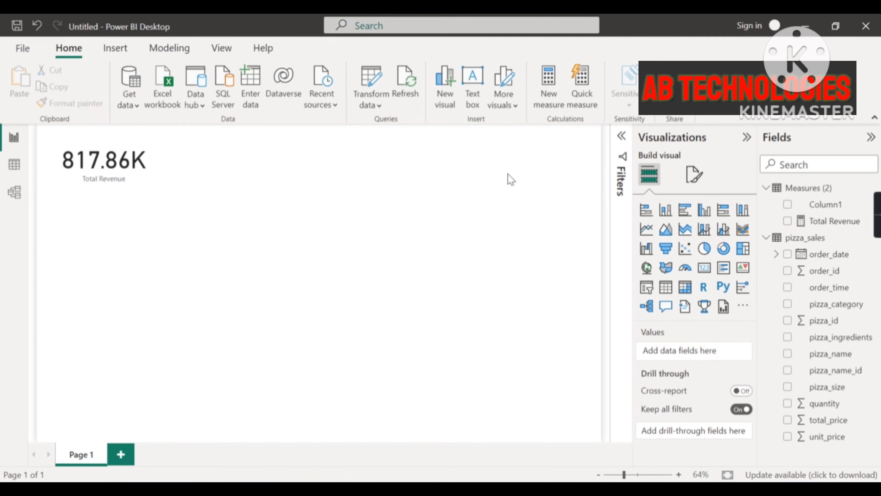
# Step: Add another measure to the Measures (2) table and name it Total No Of Orders
pyautogui.rightClick(789, 191)
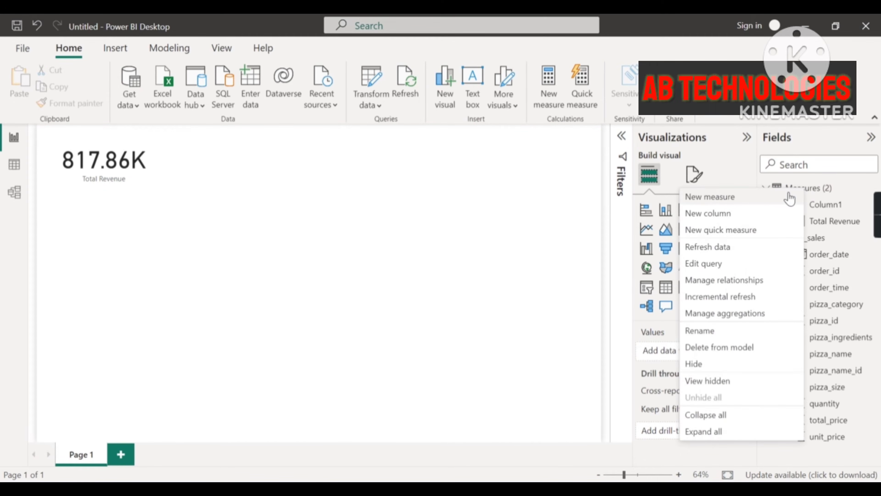
pyautogui.click(718, 197)
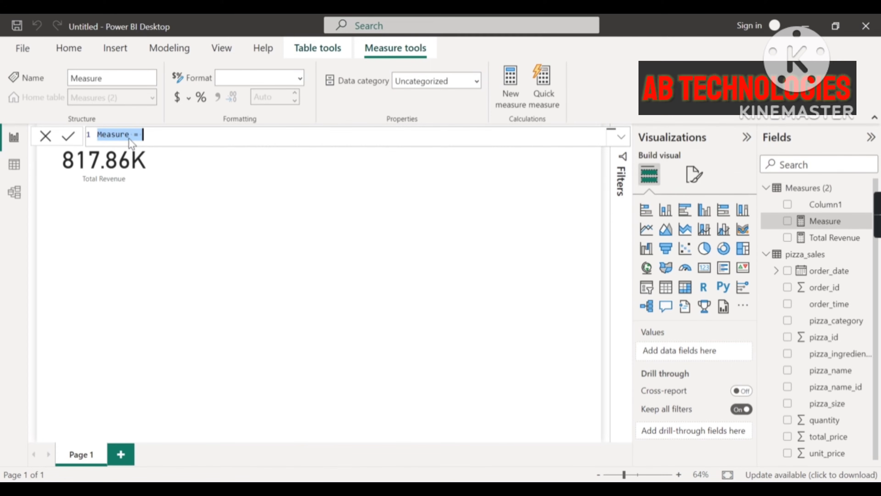
pyautogui.doubleClick(128, 135)
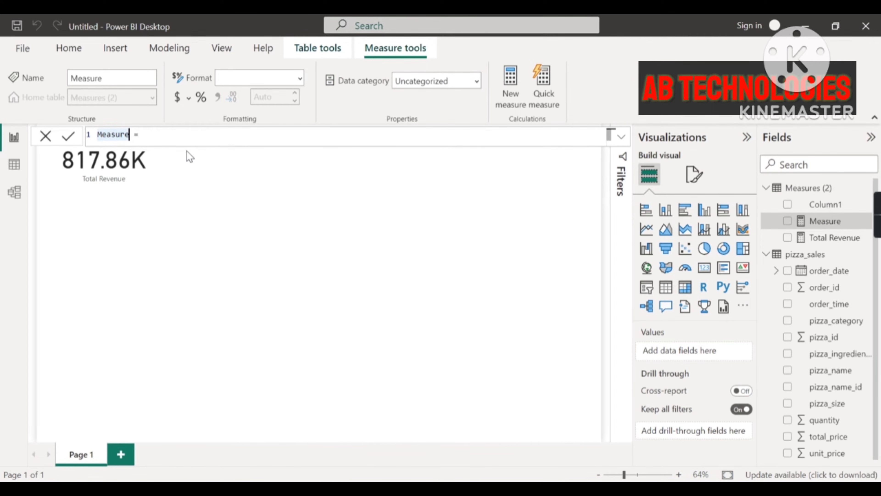
pyautogui.press('BackSpace')
pyautogui.press('BackSpace')
pyautogui.press('BackSpace')
pyautogui.press('BackSpace')
pyautogui.press('BackSpace')
pyautogui.press('BackSpace')
pyautogui.press('BackSpace')
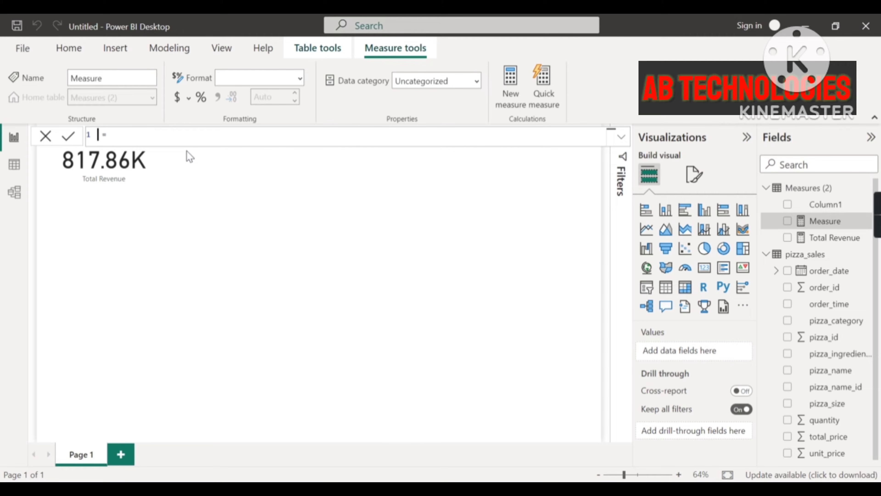
pyautogui.write('Total ')
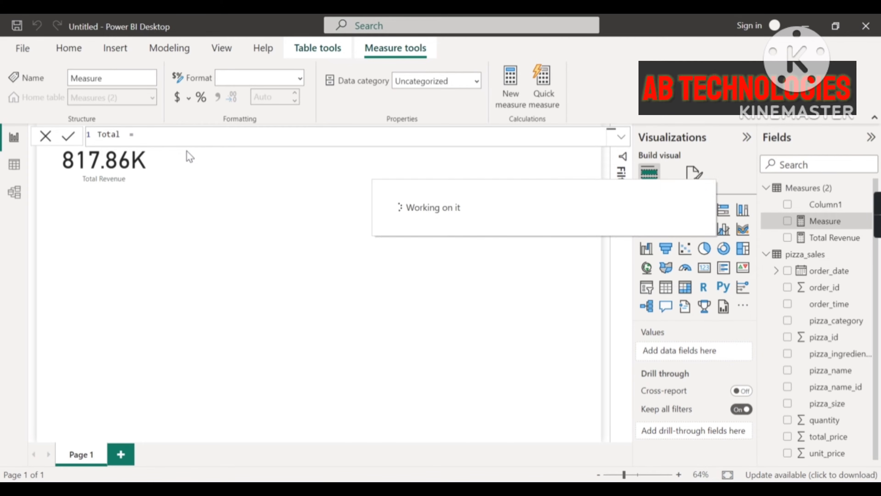
pyautogui.write('No Of Orders')
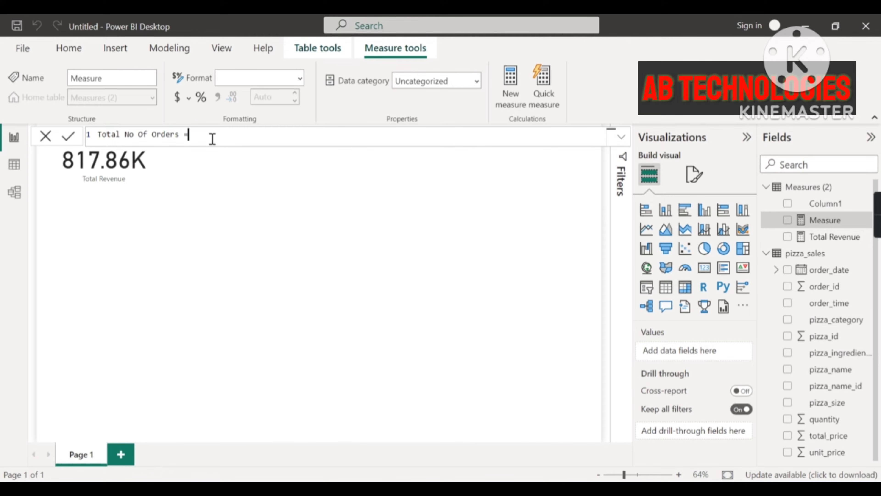
# Step: Define Total No Of Orders as DISTINCTCOUNT(pizza_sales[order_id]) and commit the formula
pyautogui.write('dis')
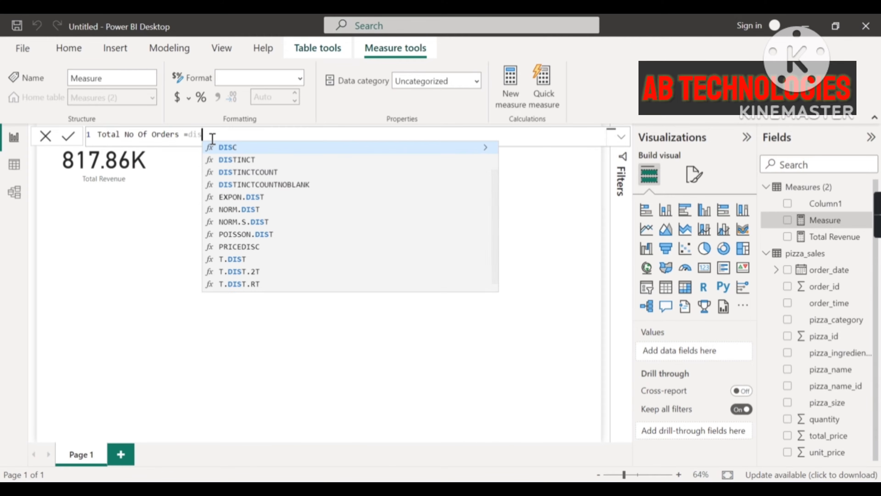
pyautogui.press('Down')
pyautogui.press('Down')
pyautogui.press('Tab')
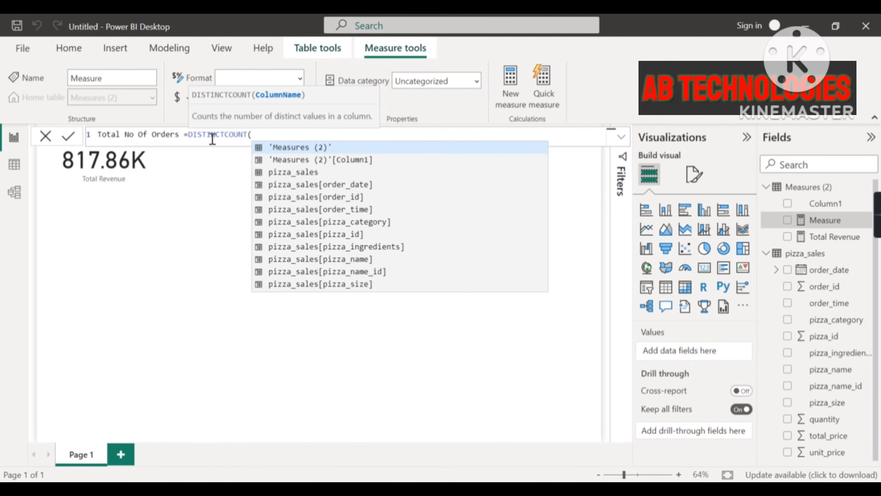
pyautogui.write('orde')
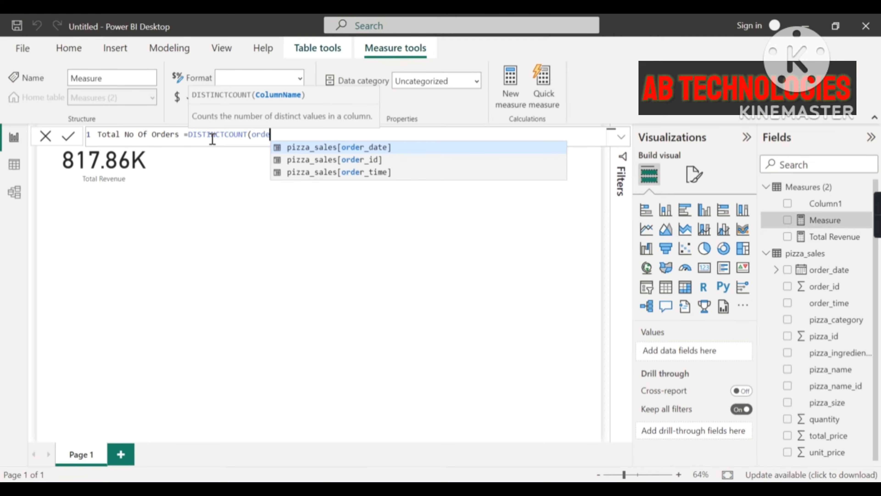
pyautogui.write('r')
pyautogui.press('Down')
pyautogui.press('Tab')
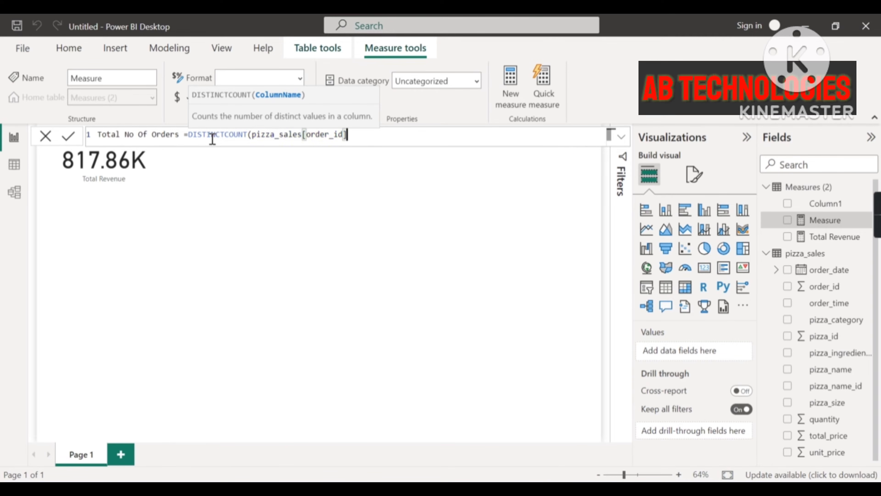
pyautogui.write(')')
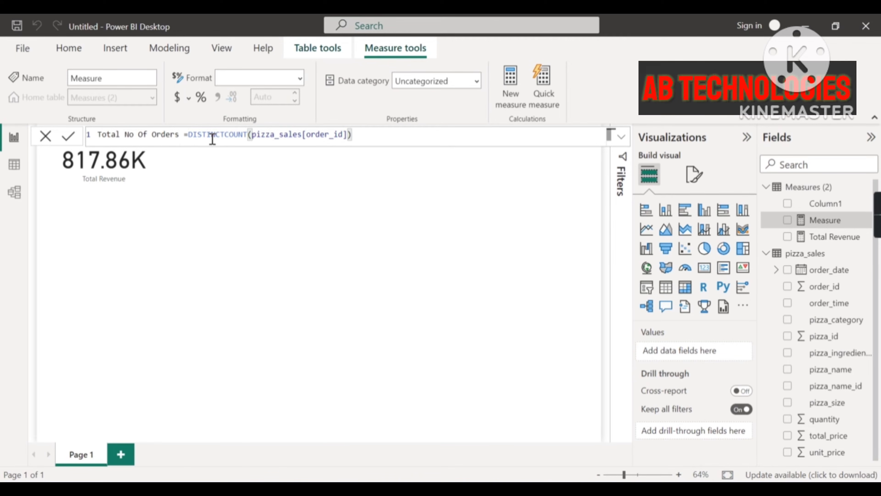
pyautogui.press('Return')
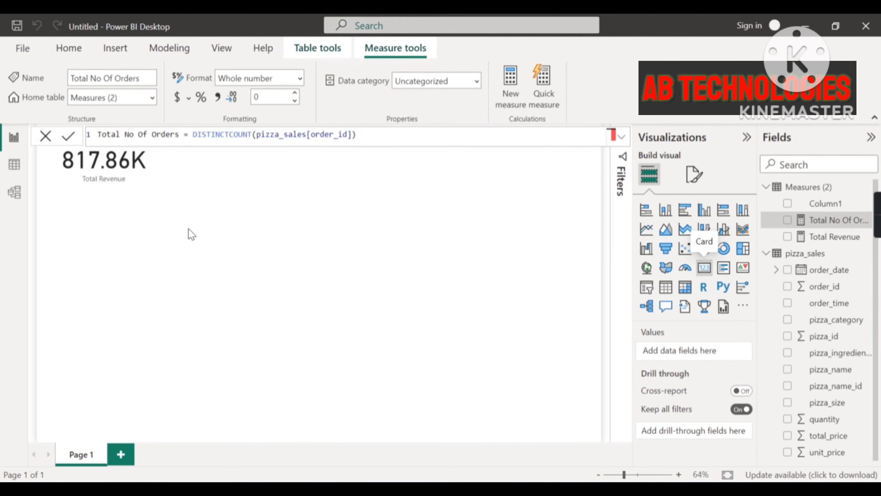
# Step: Place the new card right of the Total Revenue card, show Total No Of Orders in it, and align it compactly with that card
pyautogui.moveTo(111, 231); pyautogui.dragTo(226, 150)
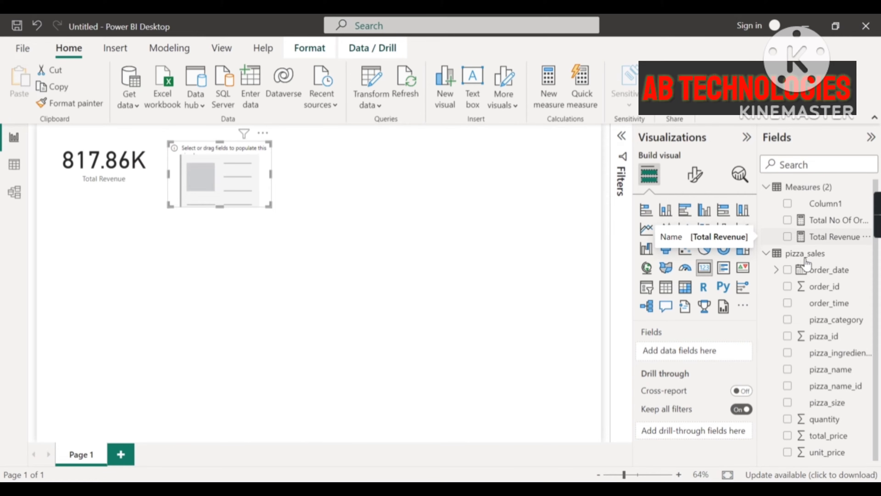
pyautogui.click(788, 223)
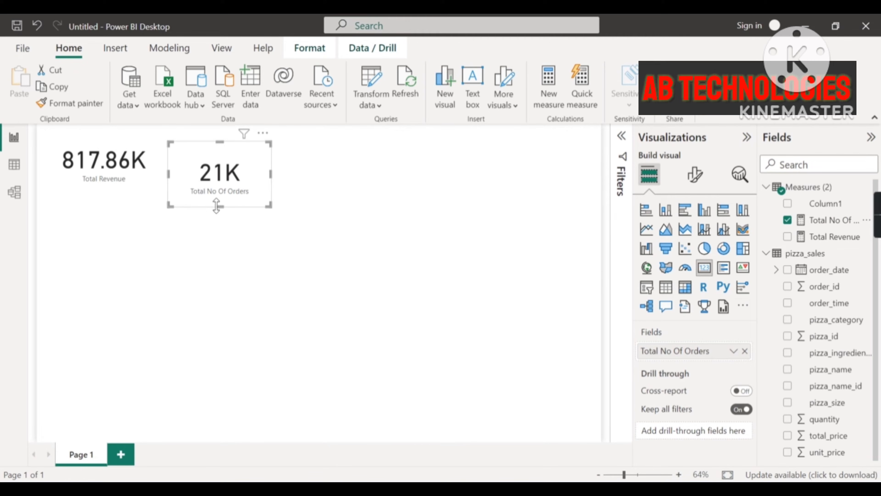
pyautogui.moveTo(228, 191); pyautogui.dragTo(258, 189)
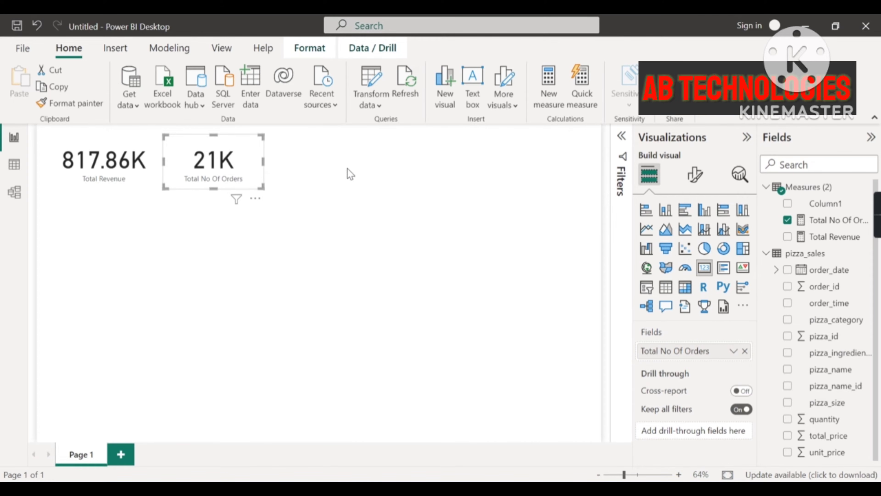
pyautogui.click(361, 175)
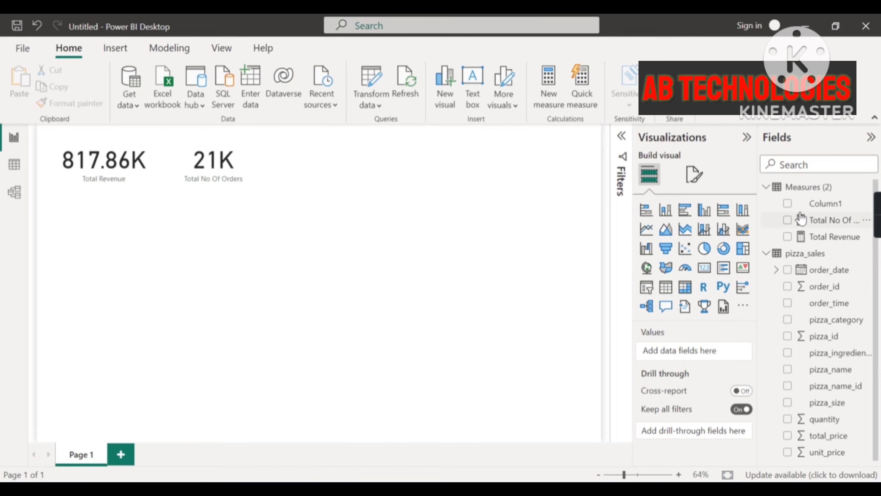
# Step: Add another measure to the Measures (2) table and name it Avg Order Value
pyautogui.rightClick(796, 190)
pyautogui.click(714, 201)
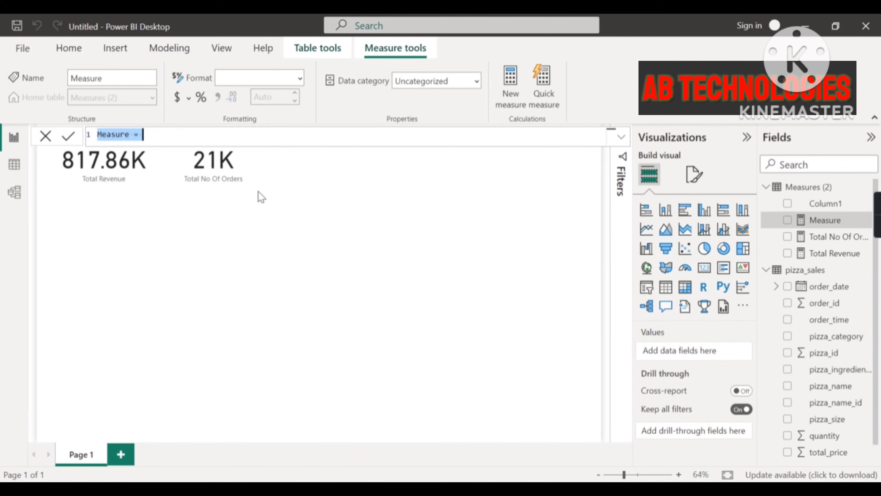
pyautogui.click(129, 136)
pyautogui.press('BackSpace')
pyautogui.press('BackSpace')
pyautogui.press('BackSpace')
pyautogui.press('BackSpace')
pyautogui.press('BackSpace')
pyautogui.press('BackSpace')
pyautogui.press('BackSpace')
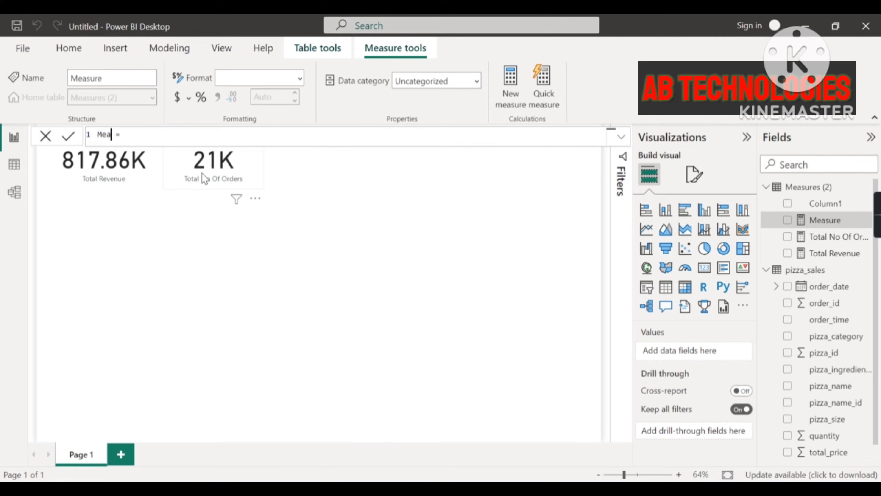
pyautogui.write('Avg Order Value')
# Step: Define Avg Order Value as DIVIDE([Total Revenue],[Total No Of Orders]) and commit the formula
pyautogui.press('Right')
pyautogui.write('Div')
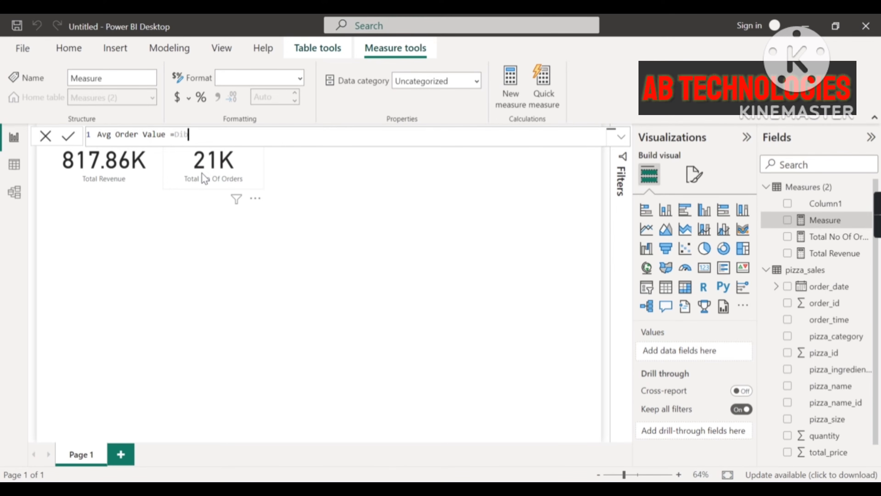
pyautogui.press('BackSpace')
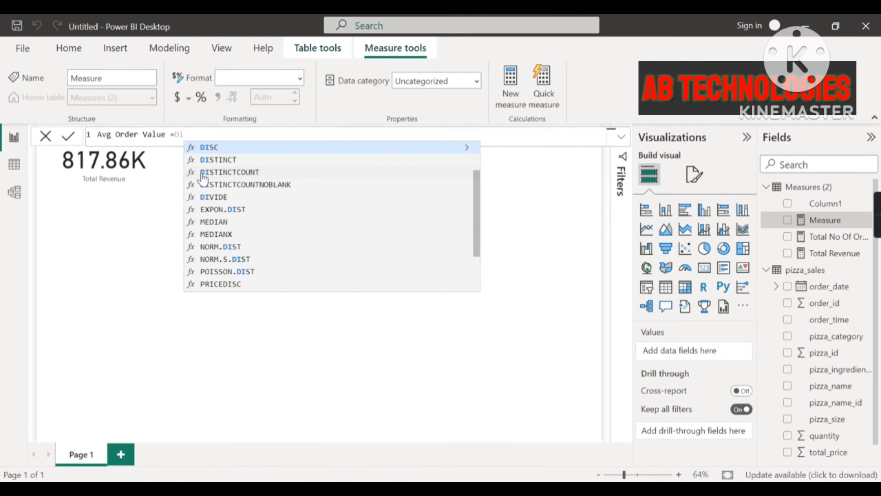
pyautogui.press('Down')
pyautogui.press('Down')
pyautogui.press('Down')
pyautogui.press('Down')
pyautogui.press('Tab')
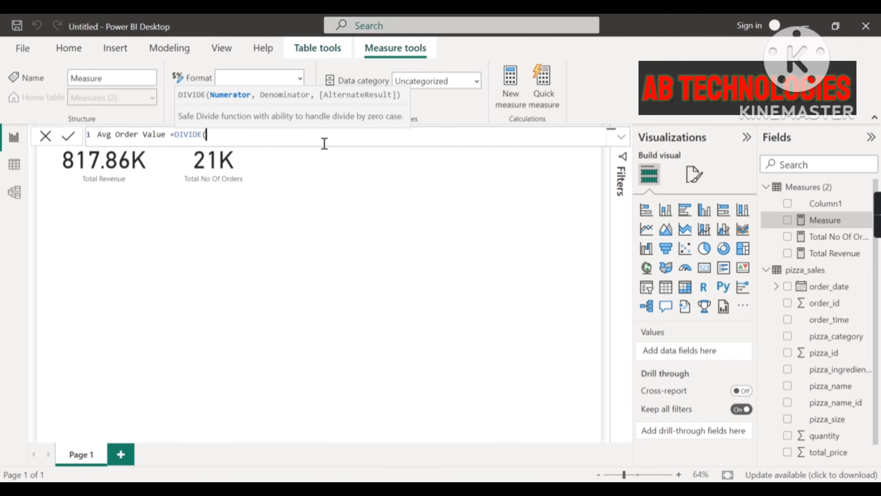
pyautogui.write('Total')
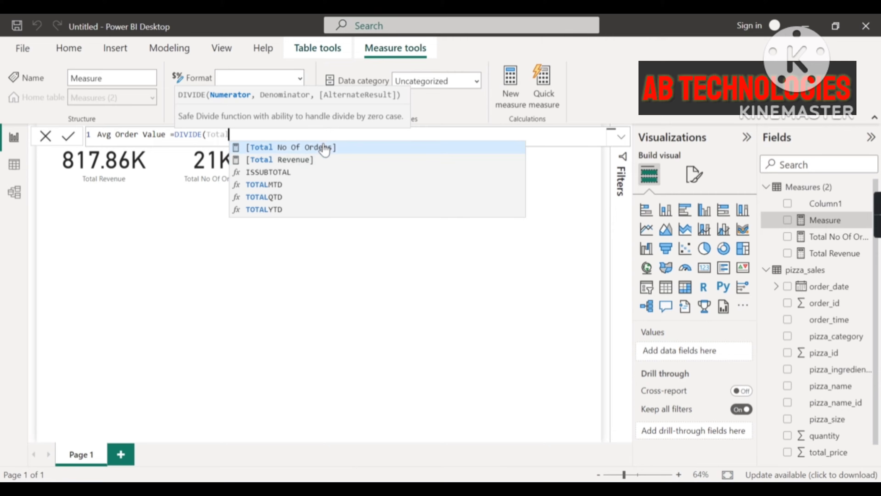
pyautogui.press('Down')
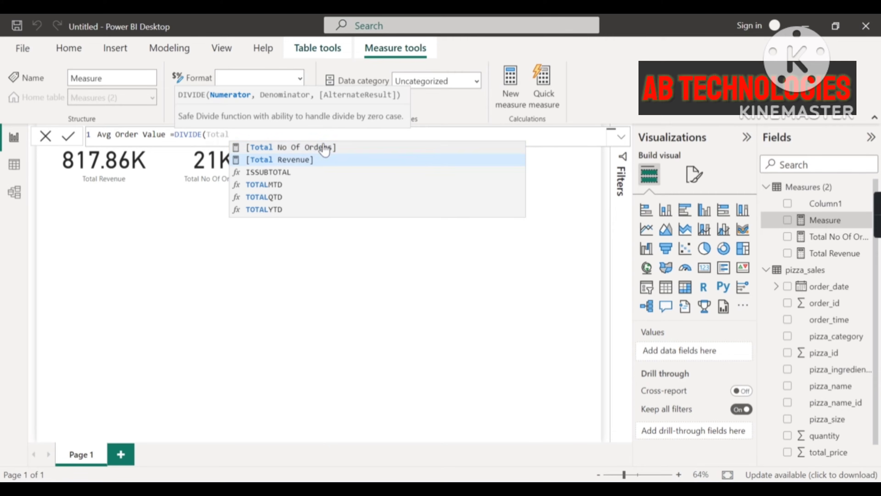
pyautogui.press('Tab')
pyautogui.write(',')
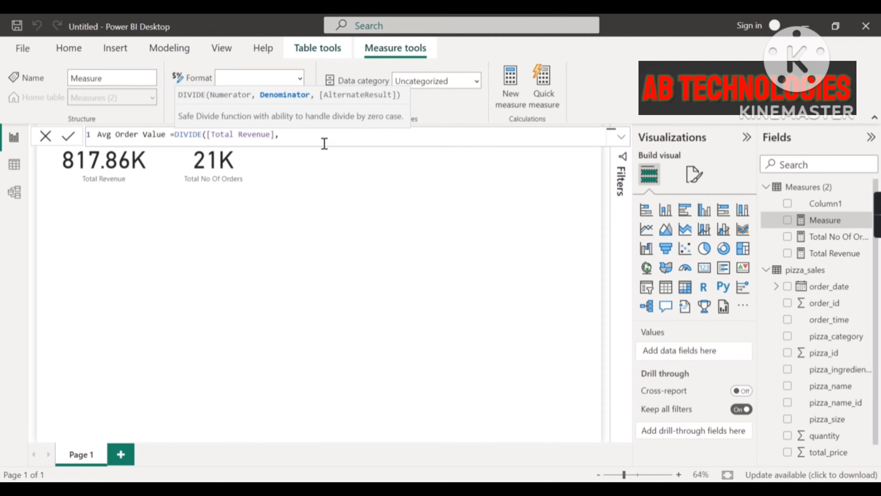
pyautogui.write('[Tota')
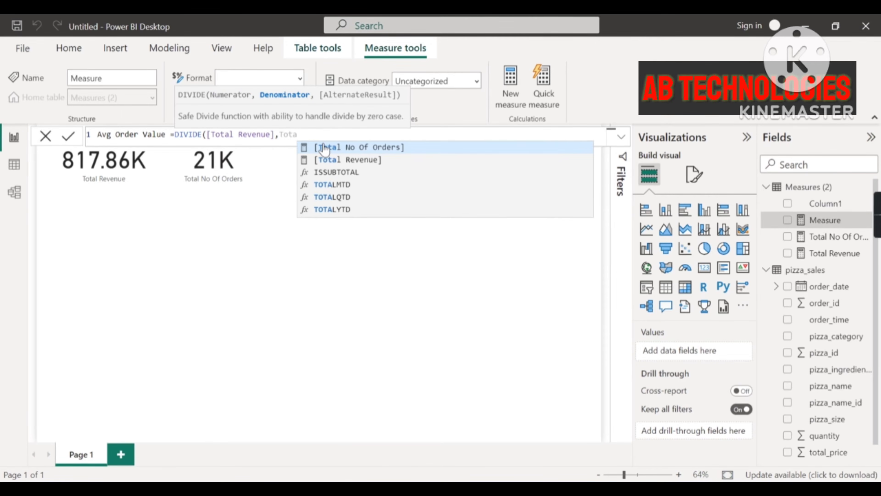
pyautogui.press('Tab')
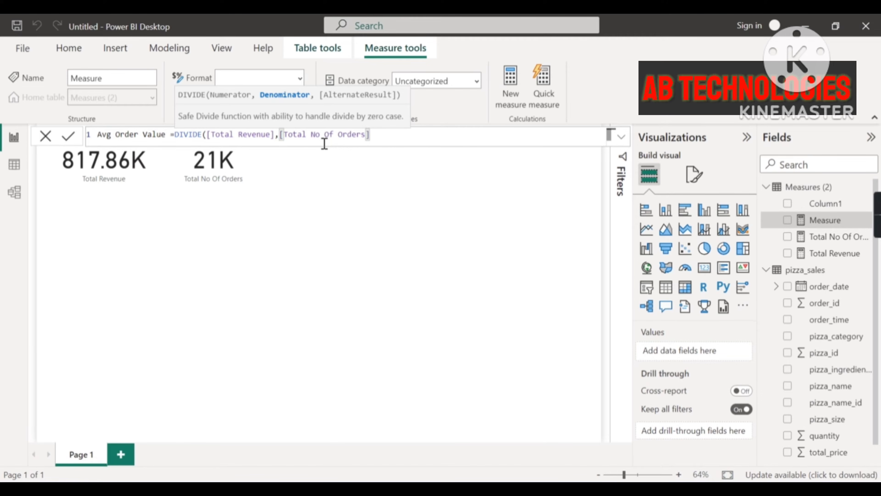
pyautogui.write(')')
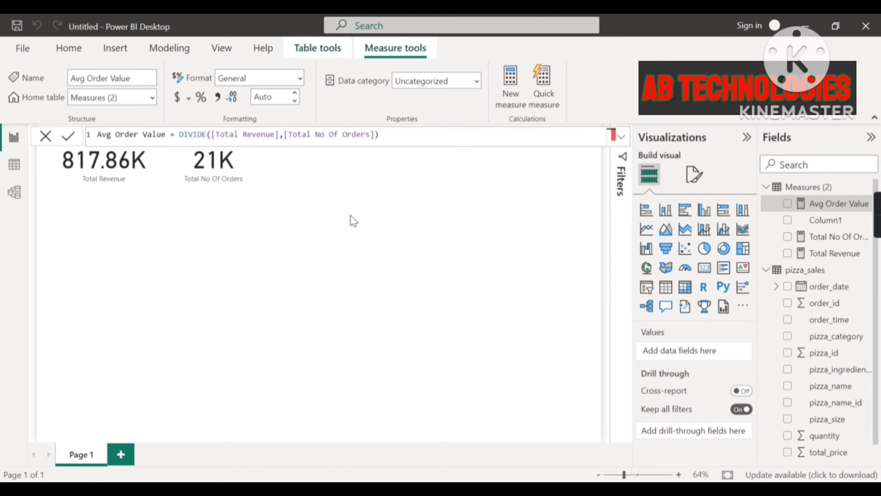
# Step: Add a card visual showing Avg Order Value and place it compactly right of the Total No Of Orders card
pyautogui.click(705, 267)
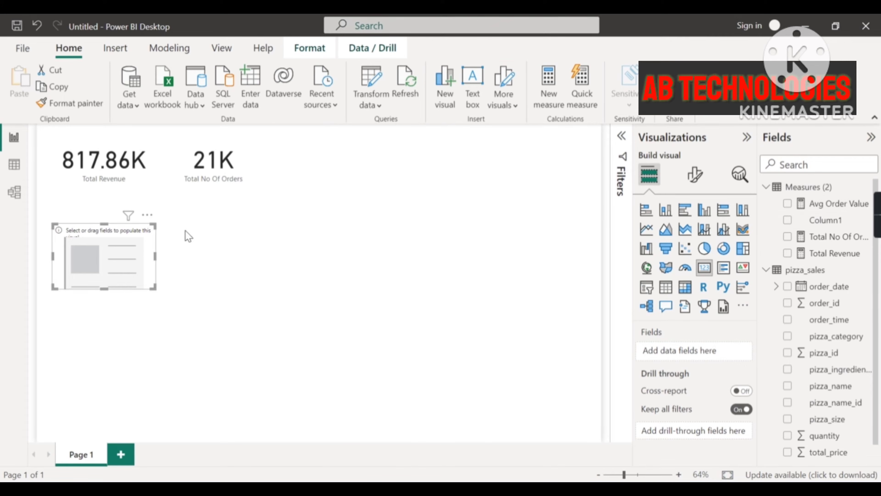
pyautogui.moveTo(831, 210); pyautogui.dragTo(338, 186)
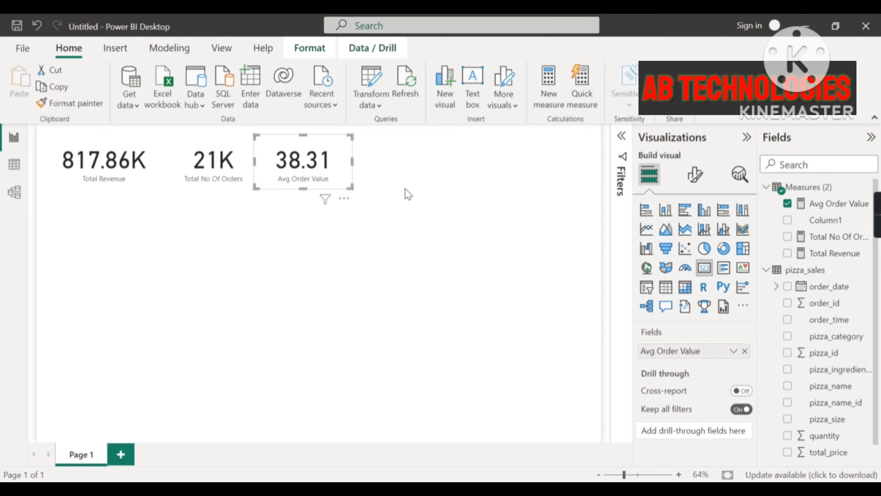
pyautogui.click(392, 176)
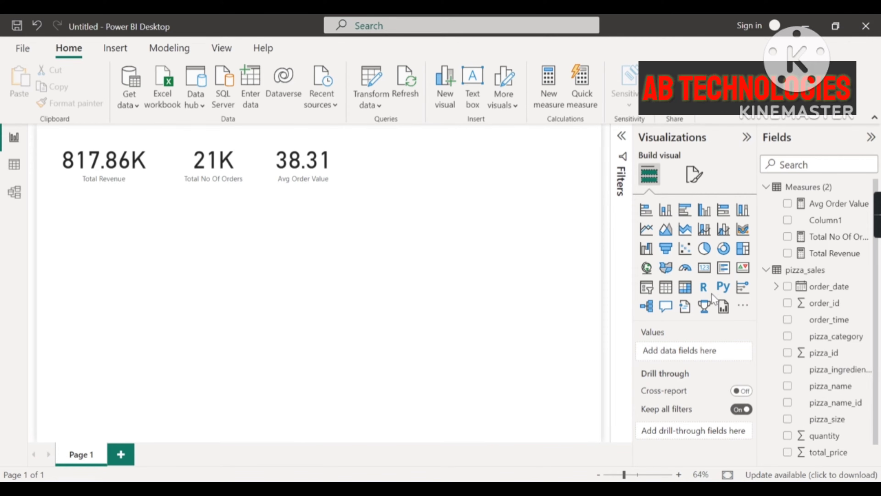
# Step: Create a new measure in the Measures (2) table and name it Total Pizza Sold
pyautogui.rightClick(790, 186)
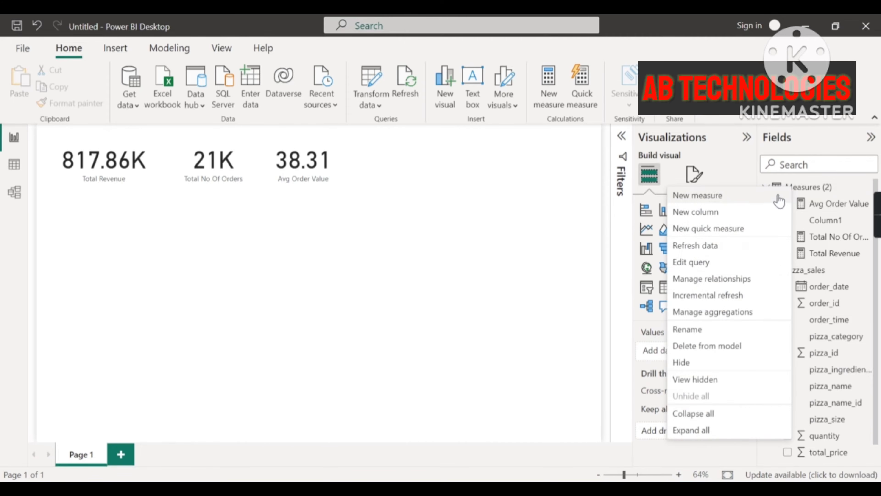
pyautogui.click(755, 198)
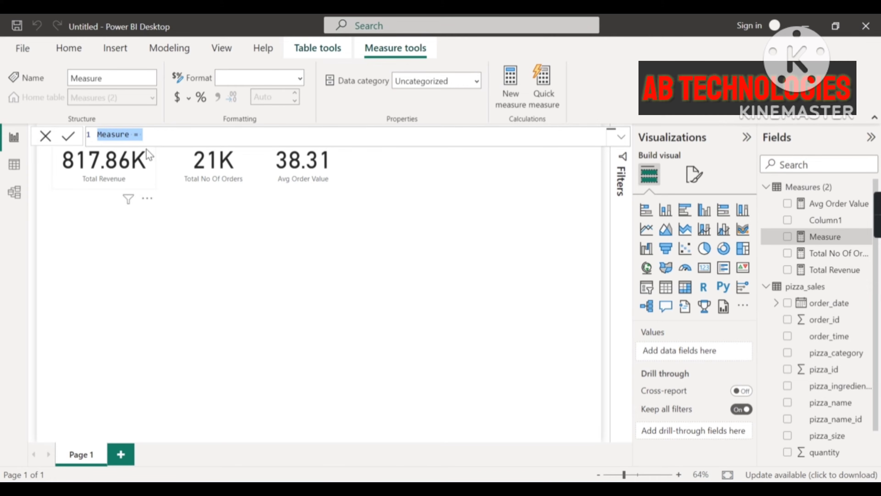
pyautogui.click(134, 139)
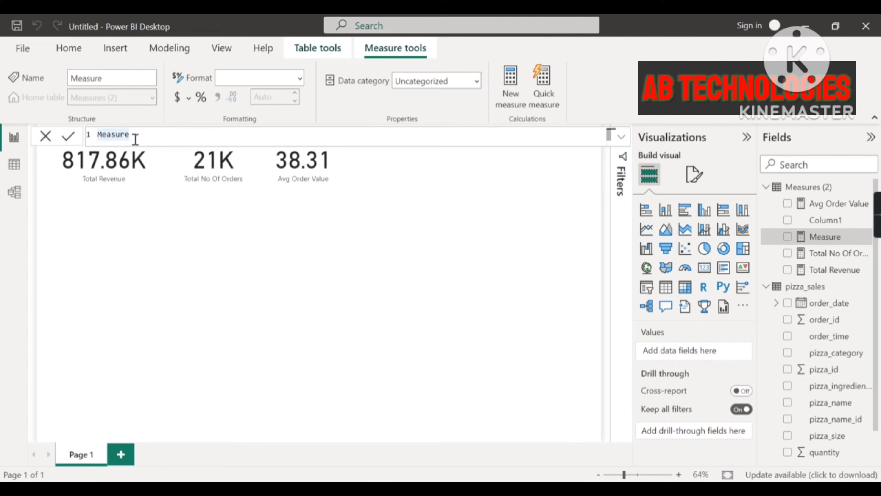
pyautogui.press('BackSpace')
pyautogui.press('BackSpace')
pyautogui.press('BackSpace')
pyautogui.press('BackSpace')
pyautogui.press('BackSpace')
pyautogui.press('BackSpace')
pyautogui.press('BackSpace')
pyautogui.press('BackSpace')
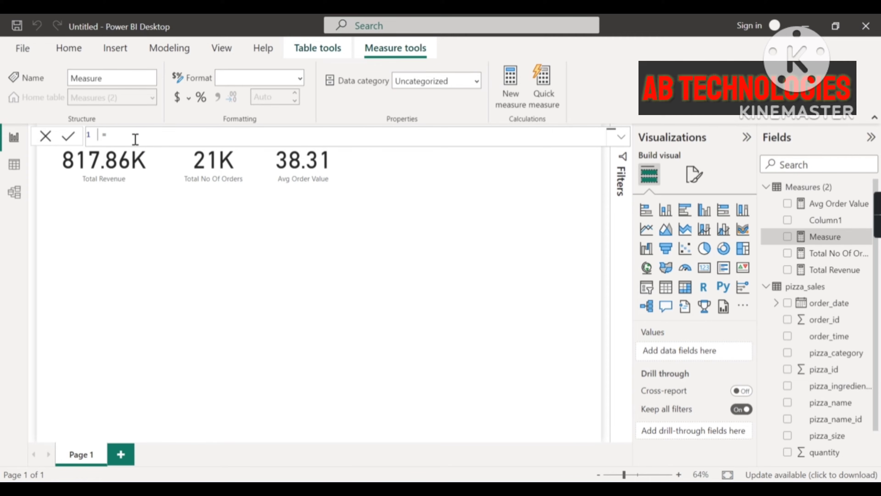
pyautogui.write('Total Pizza Sold')
# Step: Define Total Pizza Sold as SUM(pizza_sales[quantity]) and commit the formula
pyautogui.click(186, 138)
pyautogui.write('sum')
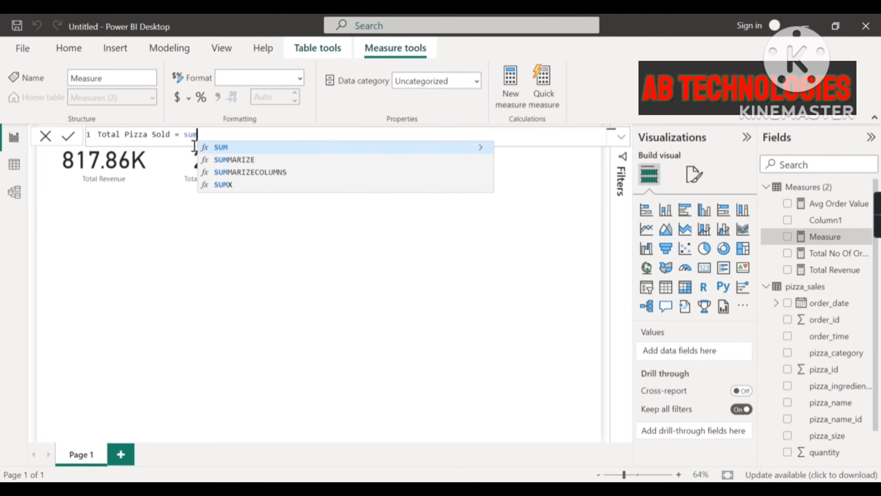
pyautogui.press('Tab')
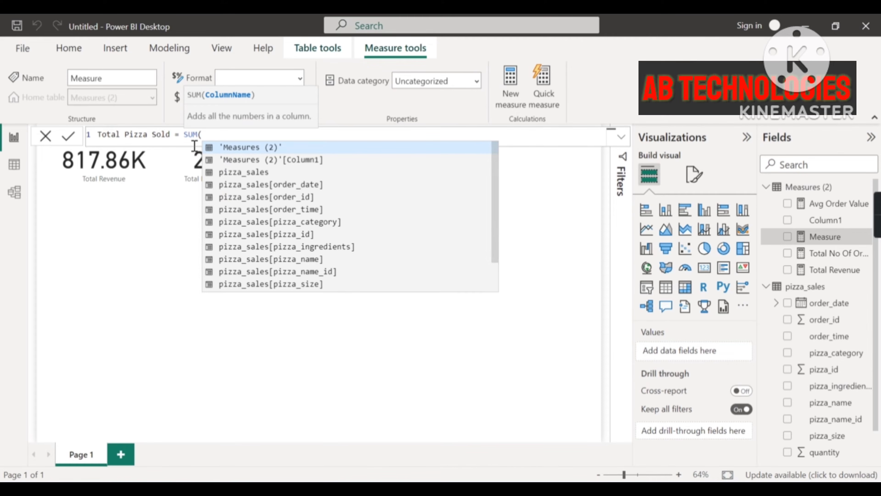
pyautogui.scroll(-3, 784, 394)
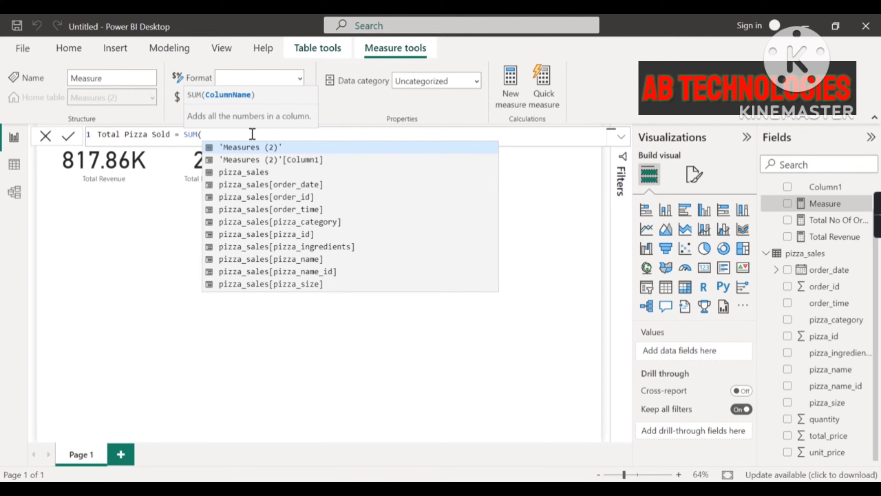
pyautogui.write('q')
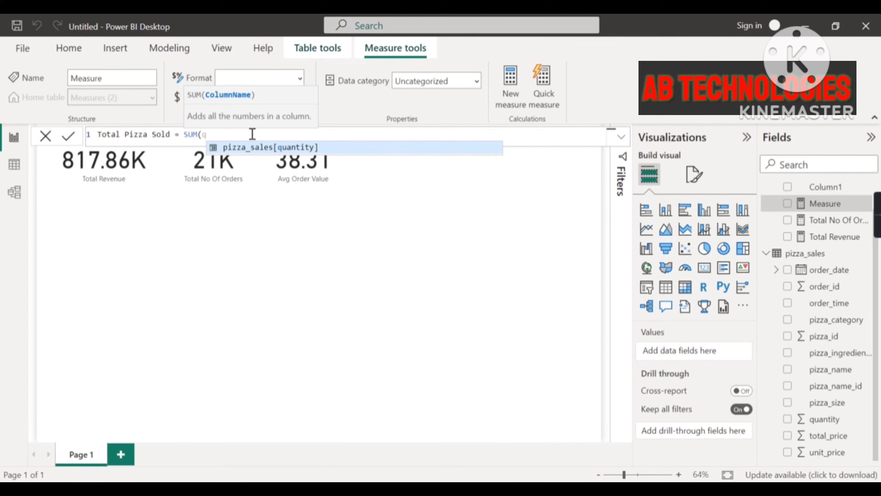
pyautogui.press('Tab')
pyautogui.write(')')
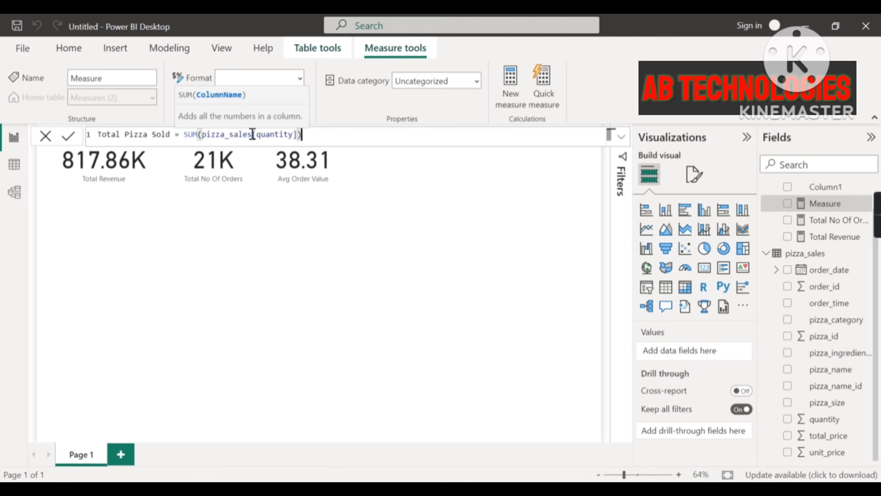
pyautogui.press('Return')
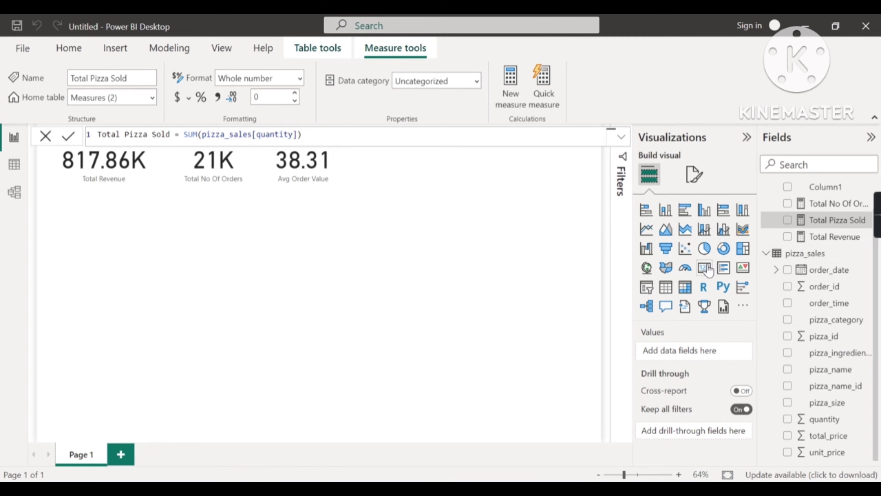
# Step: Add a card visual showing Total Pizza Sold and place it right of the Avg Order Value card
pyautogui.click(704, 268)
pyautogui.moveTo(859, 227); pyautogui.dragTo(405, 190)
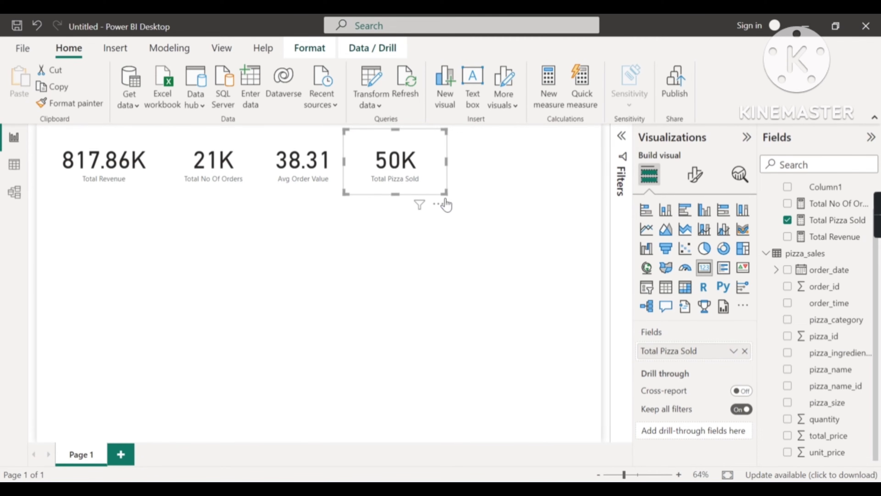
pyautogui.click(460, 189)
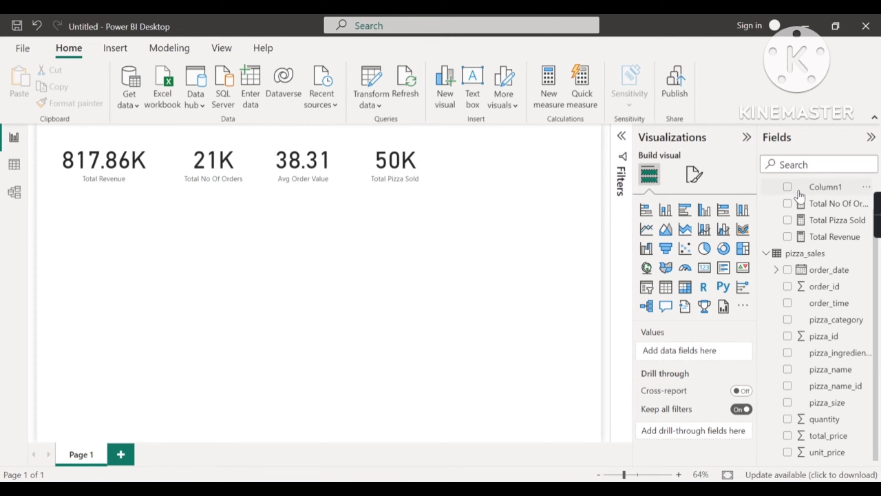
# Step: Create a further measure in the Measures (2) table and name it Avg Pizza Per order
pyautogui.scroll(1, 809, 215)
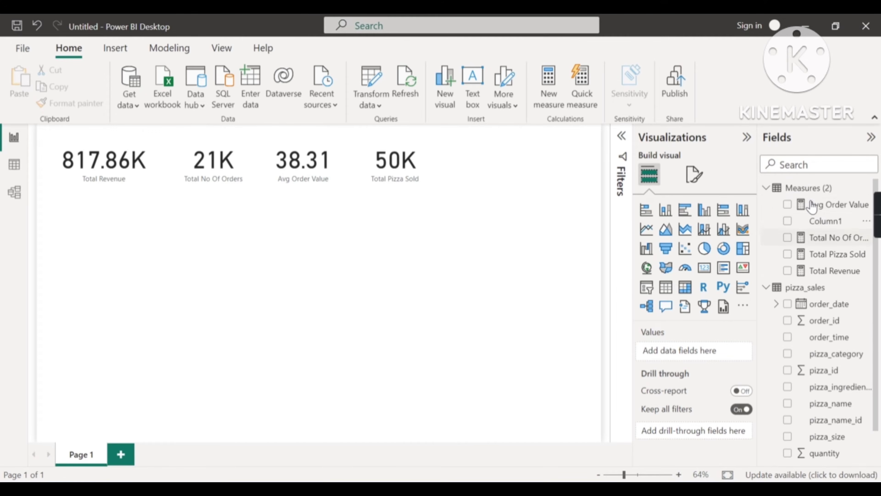
pyautogui.rightClick(798, 188)
pyautogui.press('Escape')
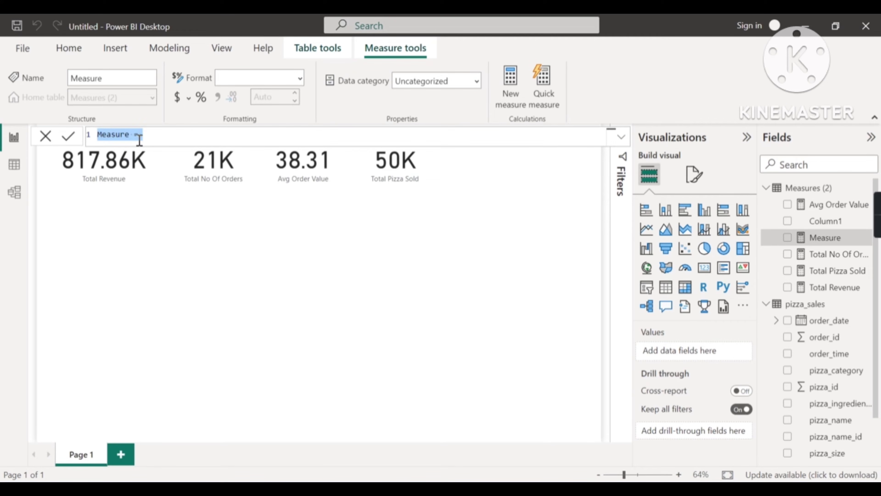
pyautogui.click(131, 136)
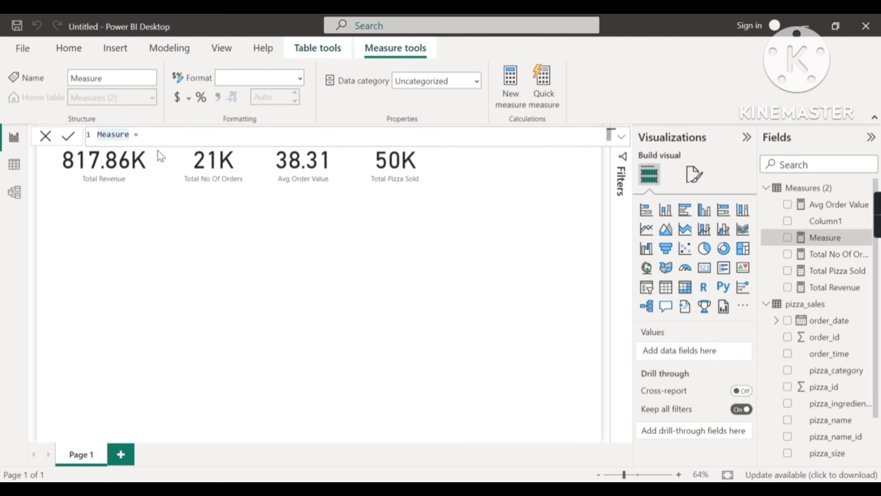
pyautogui.press('BackSpace')
pyautogui.press('BackSpace')
pyautogui.press('BackSpace')
pyautogui.press('BackSpace')
pyautogui.press('BackSpace')
pyautogui.press('BackSpace')
pyautogui.press('BackSpace')
pyautogui.write('A')
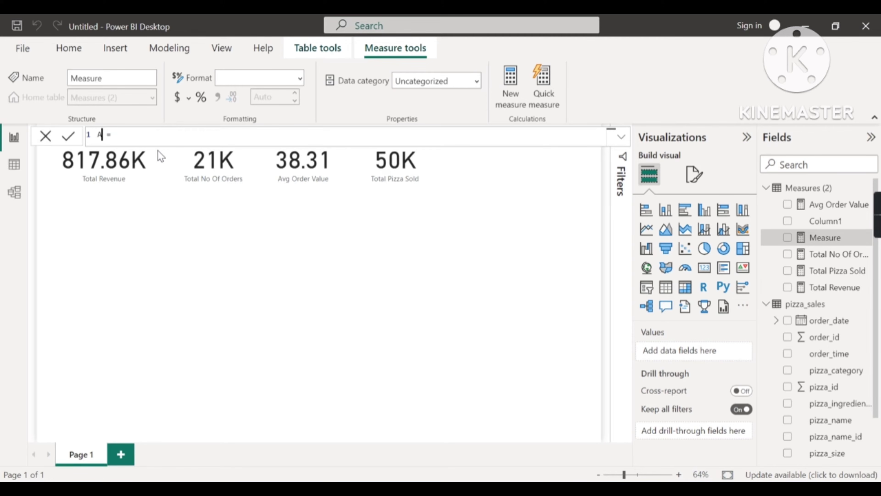
pyautogui.write('vg Pizza Per order')
# Step: Define Avg Pizza Per order as DIVIDE([Total Pizza Sold],[Total No Of Orders]) and commit the formula
pyautogui.press('Right')
pyautogui.press('Right')
pyautogui.write('Di')
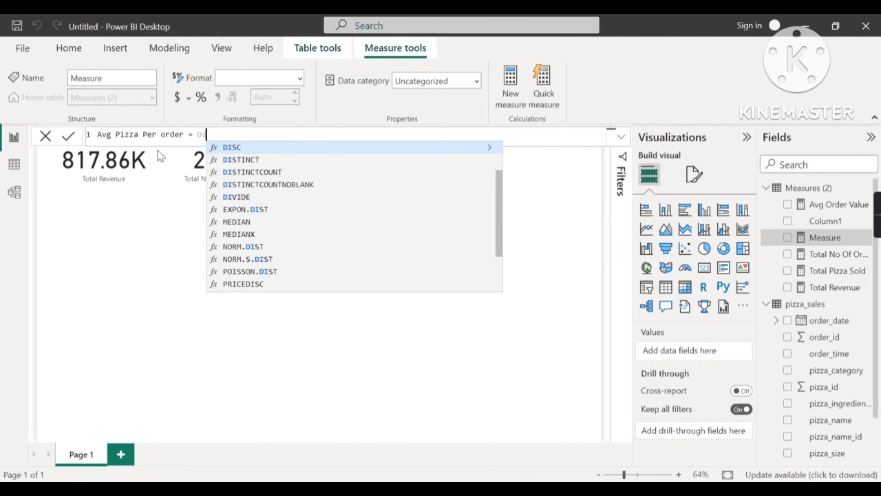
pyautogui.write('vide')
pyautogui.press('Tab')
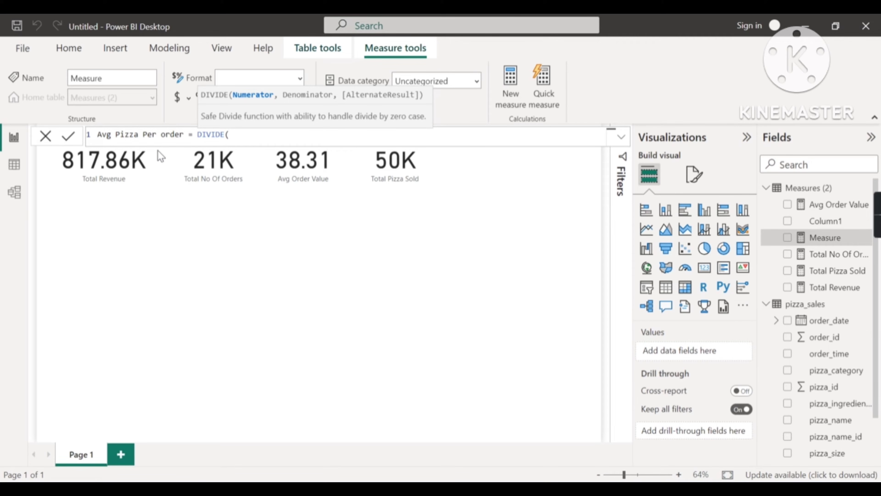
pyautogui.write('To')
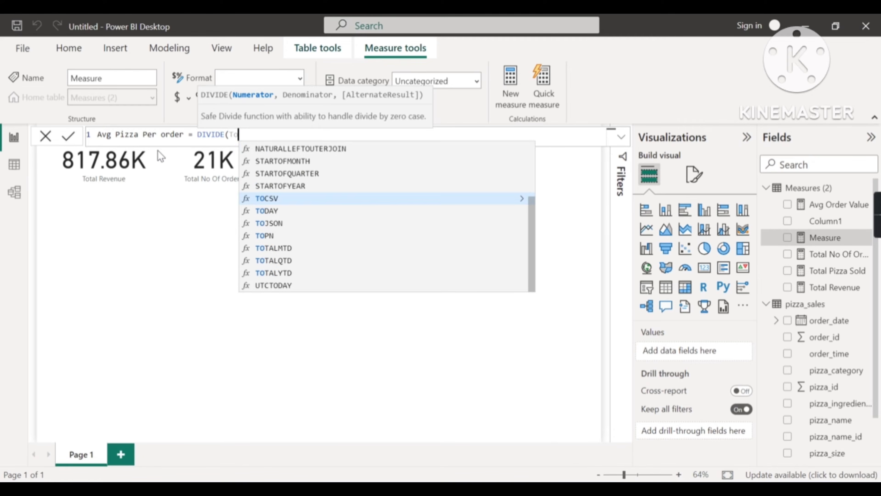
pyautogui.write('tal')
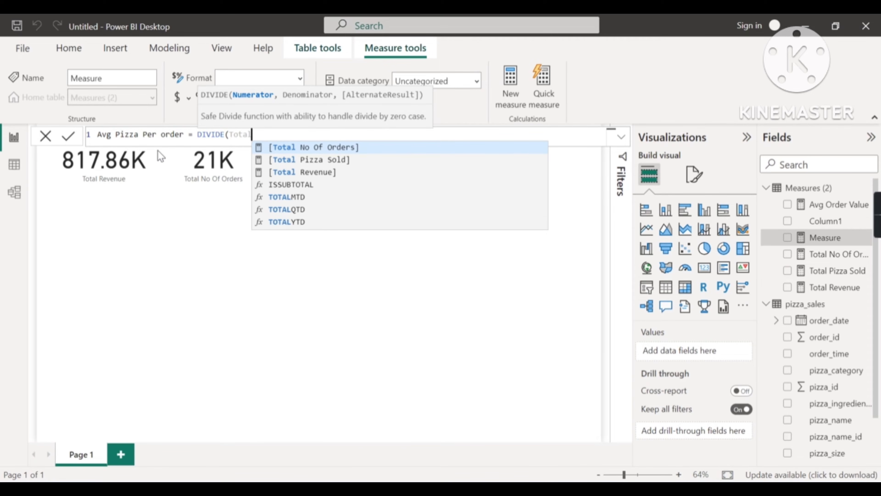
pyautogui.press('Down')
pyautogui.press('Tab')
pyautogui.write(',')
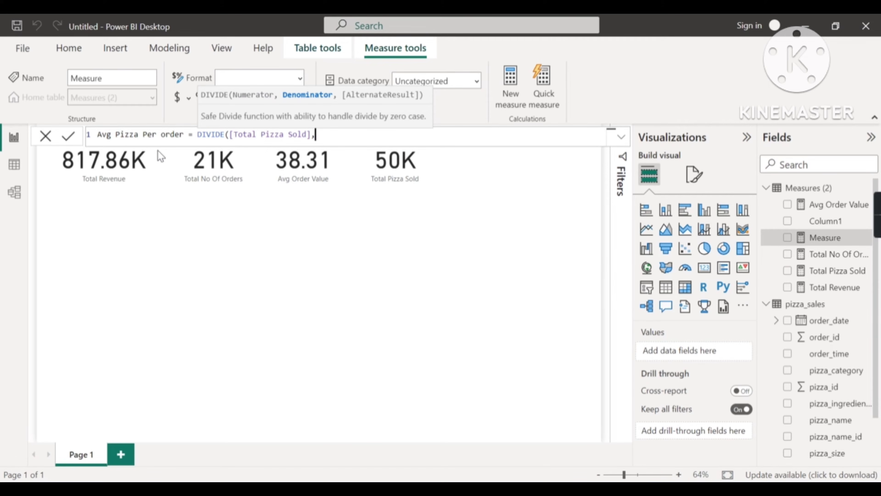
pyautogui.write('Tota')
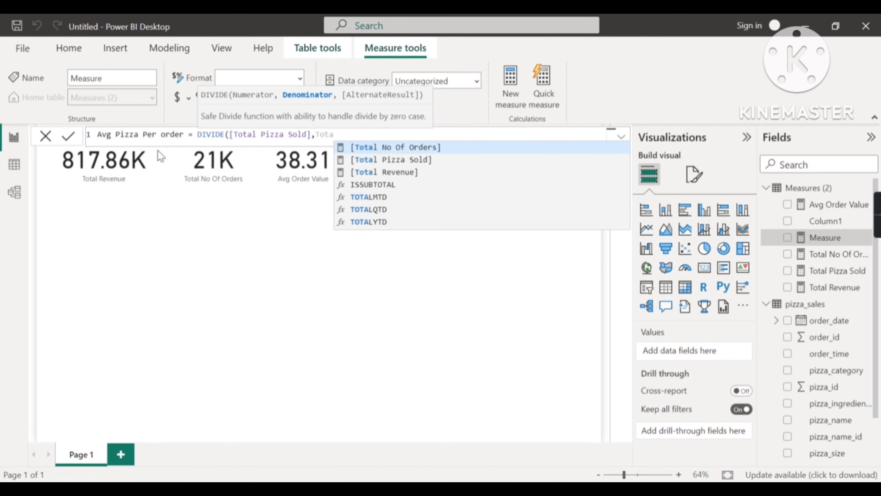
pyautogui.press('Tab')
pyautogui.write(')')
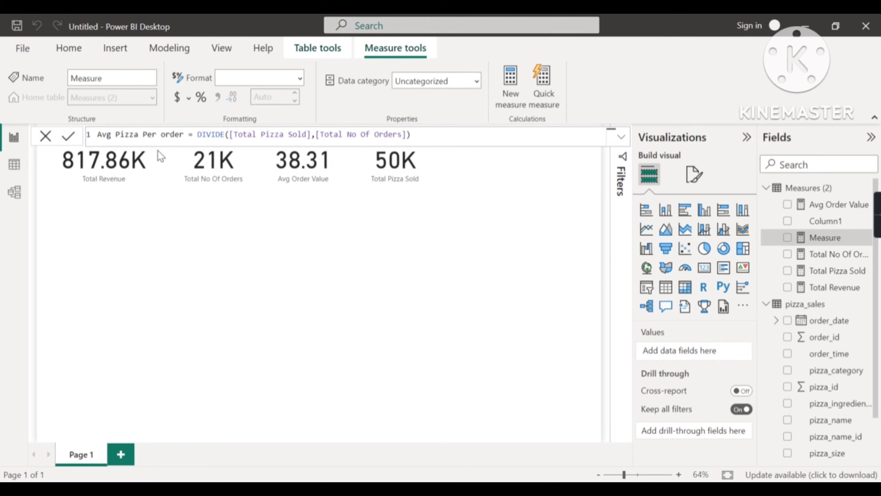
pyautogui.press('Return')
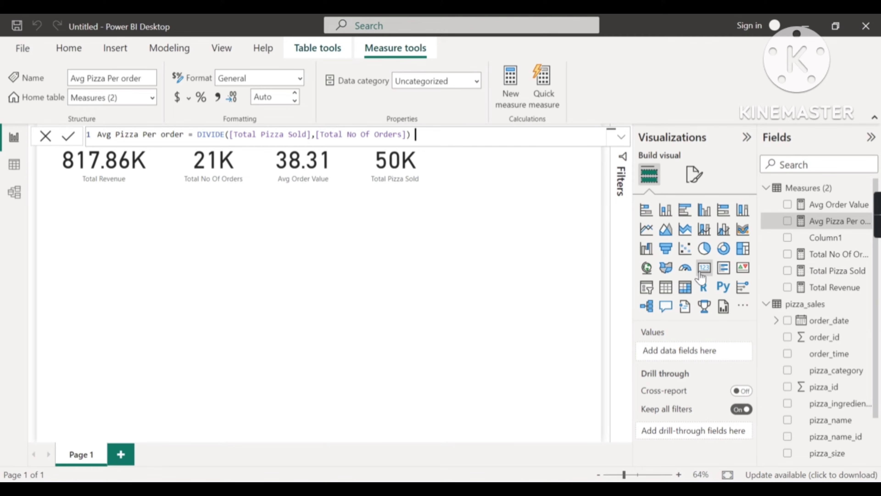
# Step: Add a card visual showing Avg Pizza Per order, shrink it and place it right of the Total Pizza Sold card
pyautogui.click(704, 268)
pyautogui.moveTo(833, 220); pyautogui.dragTo(526, 166)
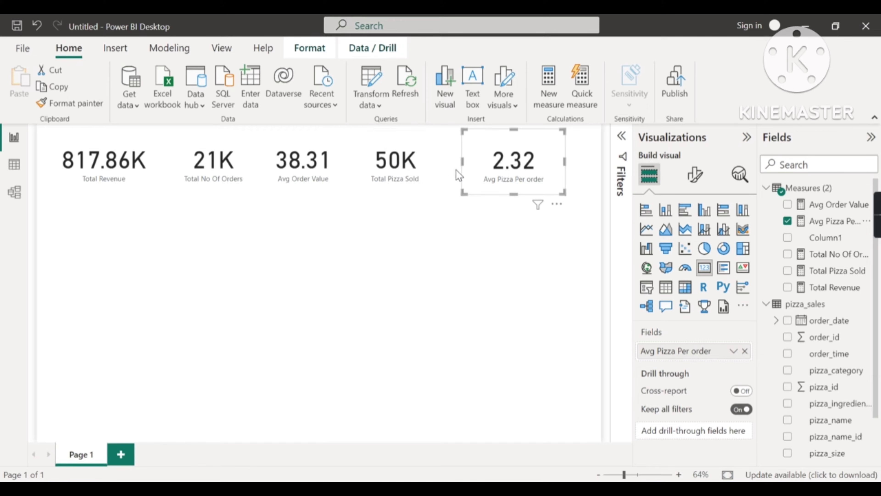
pyautogui.moveTo(467, 162)
pyautogui.mouseDown()
pyautogui.moveTo(457, 176)
pyautogui.moveTo(488, 180)
pyautogui.moveTo(467, 174)
pyautogui.mouseUp()
pyautogui.moveTo(478, 130); pyautogui.dragTo(478, 135)
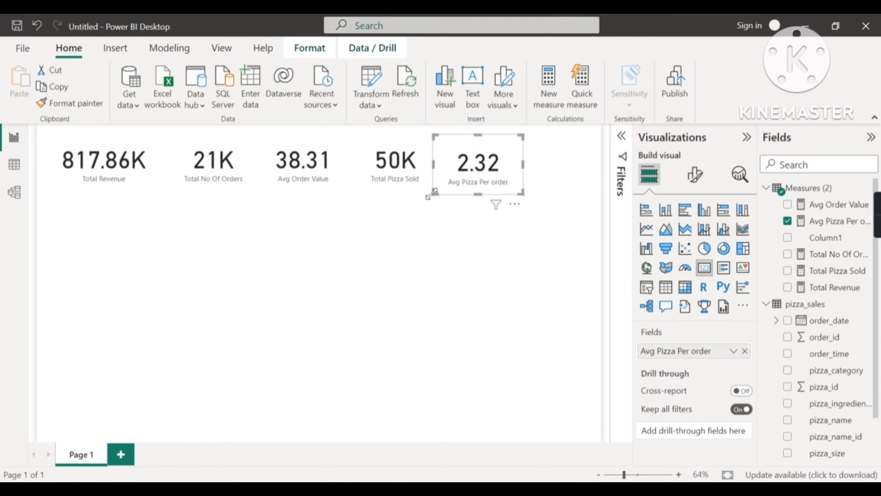
pyautogui.moveTo(478, 194); pyautogui.dragTo(478, 188)
# Step: Move the five KPI cards slightly lower on the page and align them in one level row
pyautogui.moveTo(415, 190)
pyautogui.mouseDown()
pyautogui.moveTo(400, 183)
pyautogui.moveTo(427, 187)
pyautogui.moveTo(407, 187)
pyautogui.moveTo(411, 177)
pyautogui.moveTo(422, 183)
pyautogui.moveTo(409, 173)
pyautogui.moveTo(419, 182)
pyautogui.mouseUp()
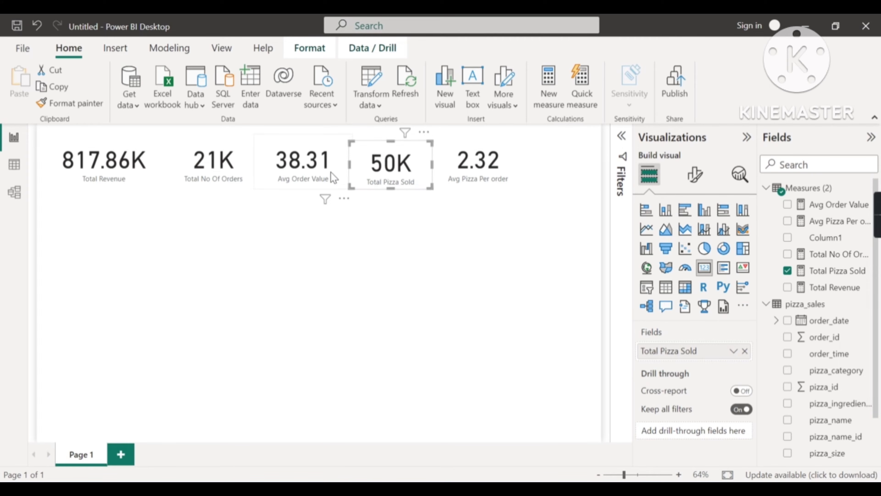
pyautogui.moveTo(331, 172)
pyautogui.mouseDown()
pyautogui.moveTo(313, 173)
pyautogui.moveTo(342, 192)
pyautogui.moveTo(338, 187)
pyautogui.mouseUp()
pyautogui.moveTo(251, 174)
pyautogui.mouseDown()
pyautogui.moveTo(240, 185)
pyautogui.moveTo(257, 203)
pyautogui.moveTo(234, 199)
pyautogui.moveTo(247, 184)
pyautogui.mouseUp()
pyautogui.click(151, 188)
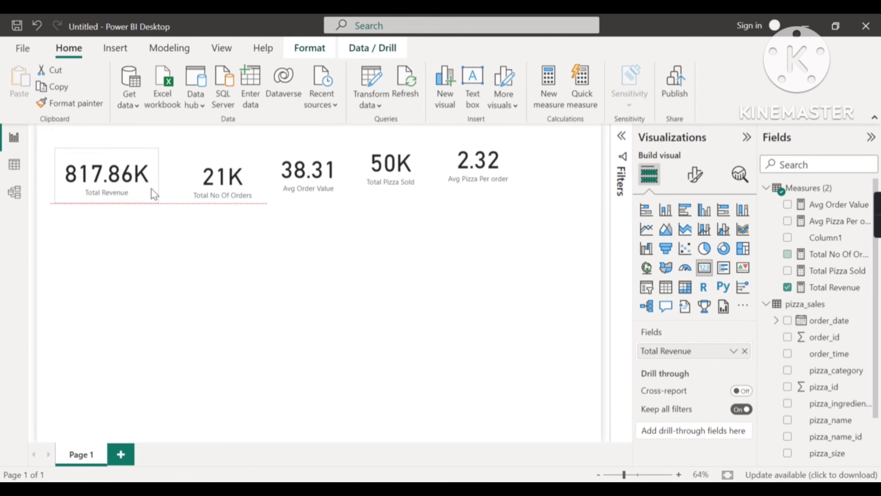
pyautogui.moveTo(151, 189)
pyautogui.mouseDown()
pyautogui.moveTo(155, 207)
pyautogui.moveTo(143, 202)
pyautogui.moveTo(153, 203)
pyautogui.moveTo(154, 191)
pyautogui.mouseUp()
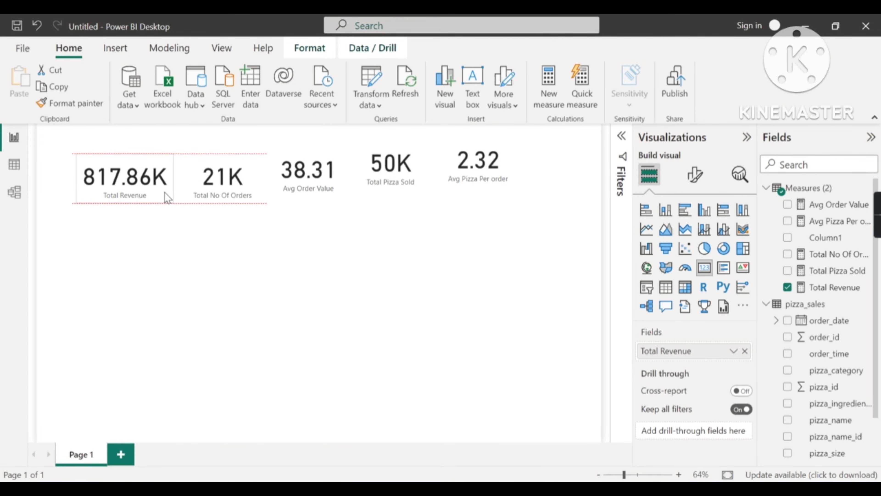
pyautogui.click(166, 195)
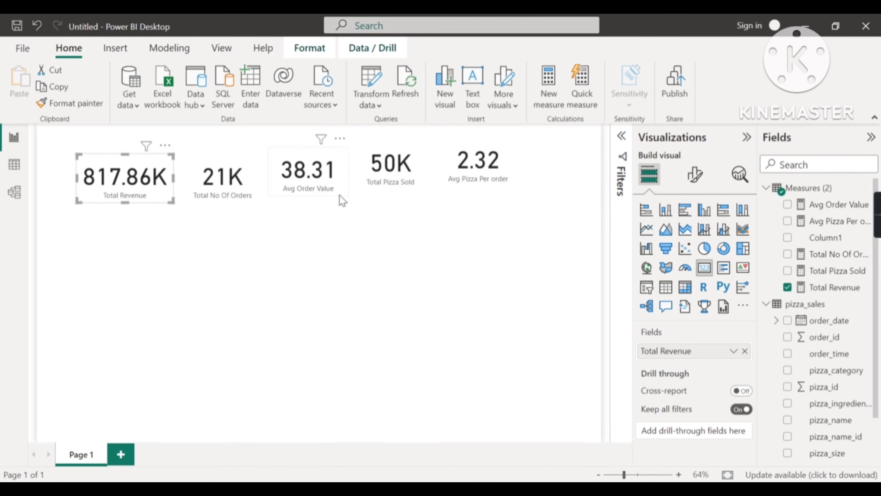
pyautogui.click(333, 190)
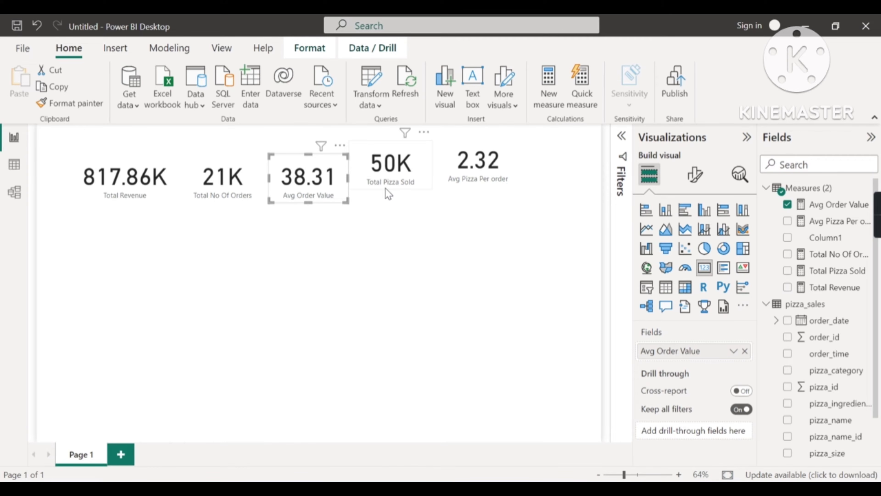
pyautogui.moveTo(387, 190); pyautogui.dragTo(389, 198)
pyautogui.moveTo(479, 181); pyautogui.dragTo(481, 211)
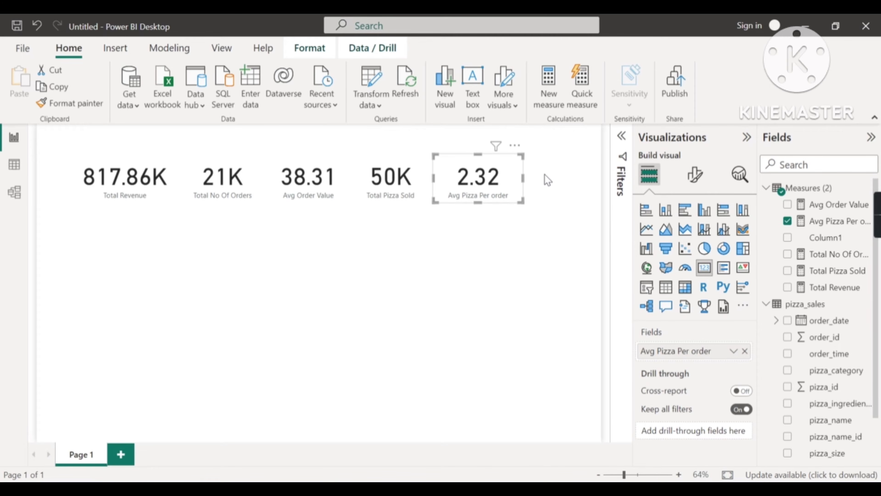
pyautogui.click(548, 190)
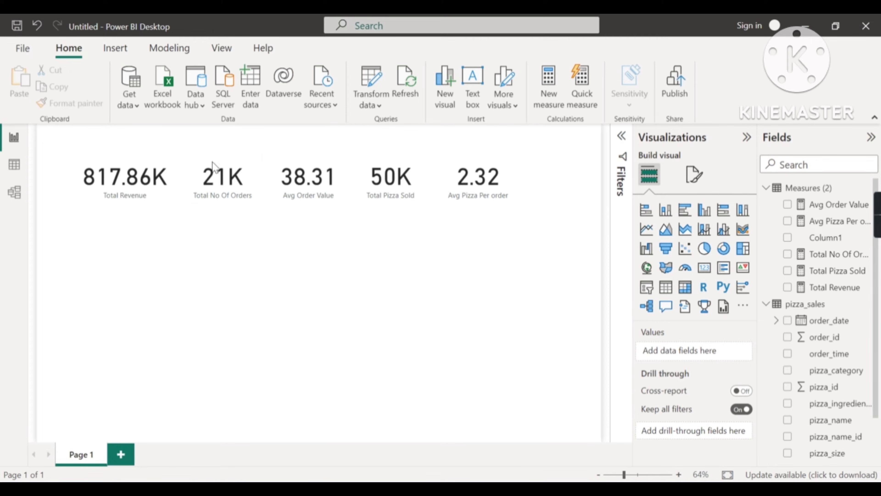
# Step: Set the page's canvas background colour to dark green with 0% transparency
pyautogui.moveTo(386, 489)
pyautogui.click(693, 177)
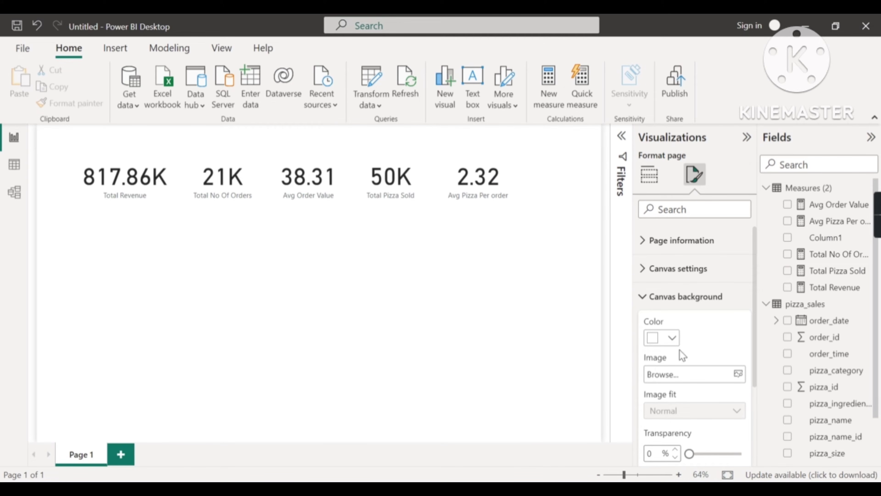
pyautogui.scroll(-1, 681, 354)
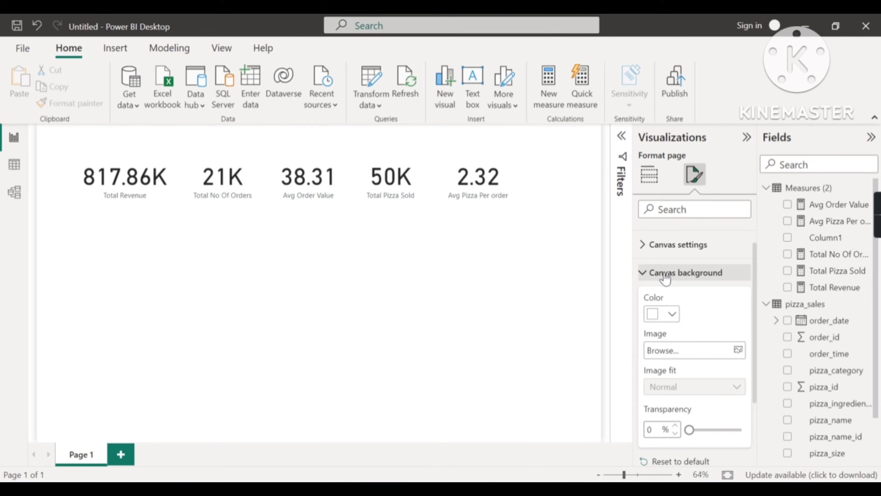
pyautogui.click(673, 315)
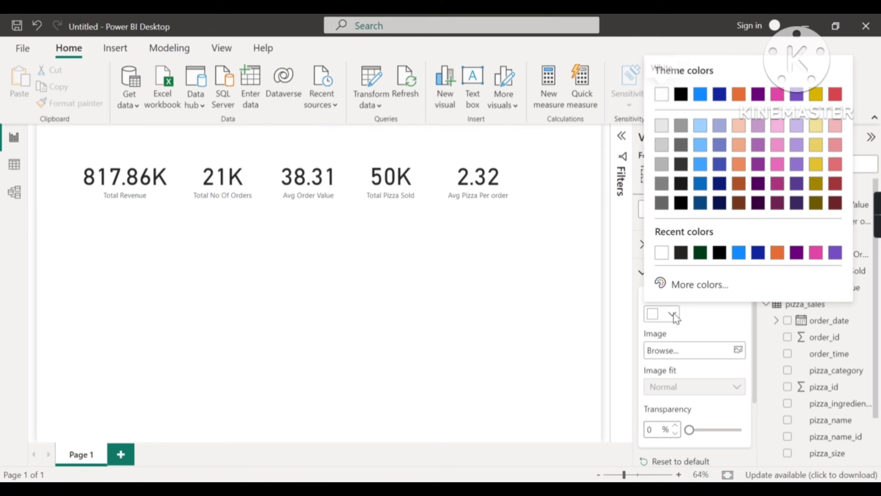
pyautogui.click(701, 255)
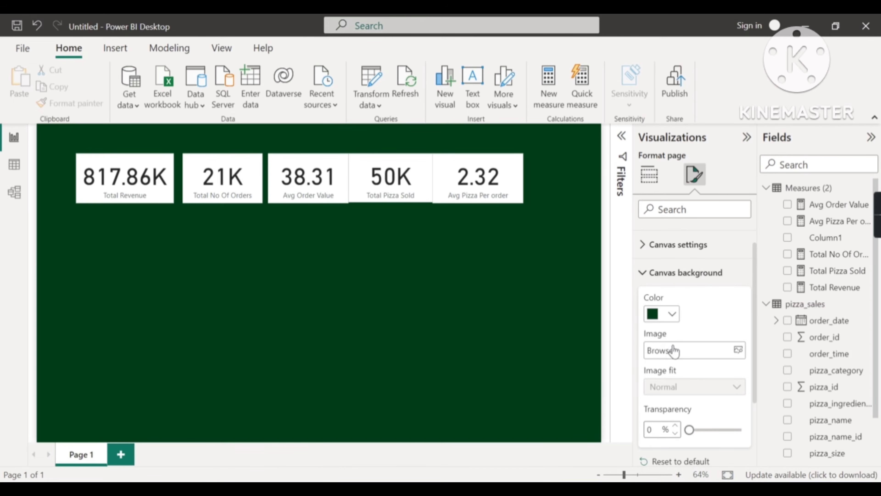
pyautogui.moveTo(689, 430); pyautogui.dragTo(773, 421)
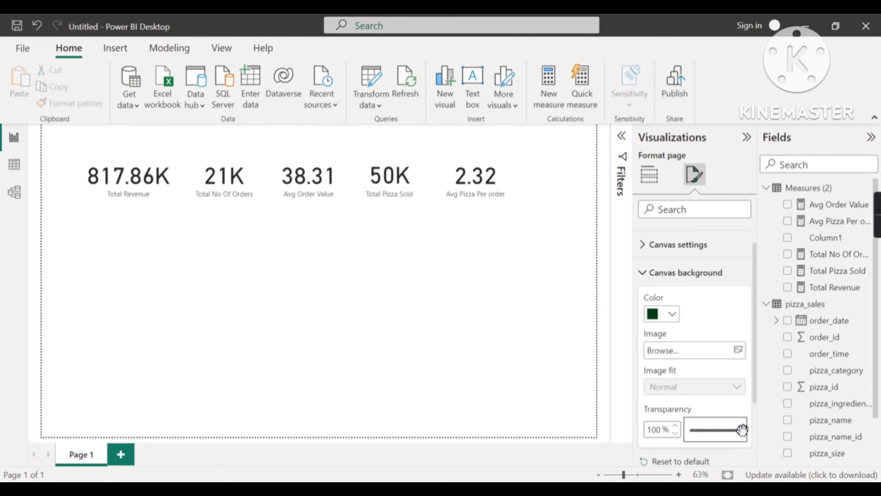
pyautogui.moveTo(743, 430); pyautogui.dragTo(689, 428)
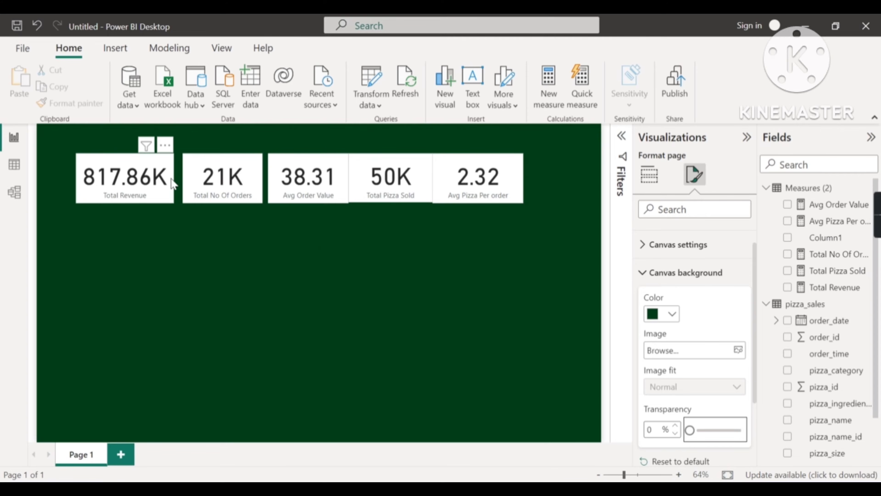
# Step: Spread the five KPI cards along a level row so a green gap separates each card from its neighbour
pyautogui.click(136, 187)
pyautogui.moveTo(134, 184); pyautogui.dragTo(129, 188)
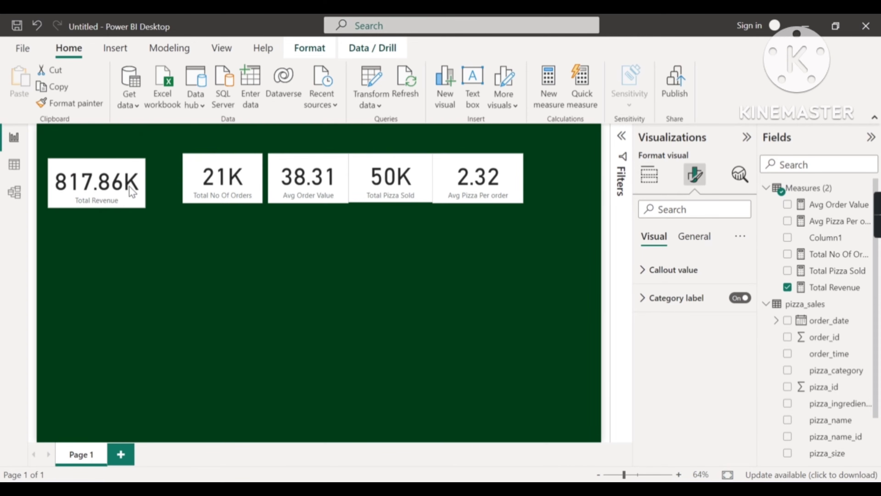
pyautogui.moveTo(220, 190); pyautogui.dragTo(200, 190)
pyautogui.moveTo(277, 183); pyautogui.dragTo(266, 183)
pyautogui.moveTo(363, 181); pyautogui.dragTo(362, 186)
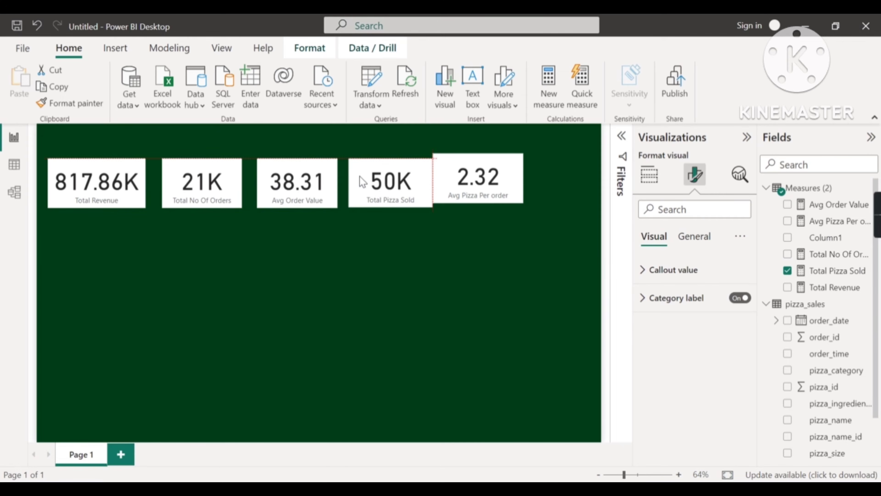
pyautogui.moveTo(453, 175); pyautogui.dragTo(467, 179)
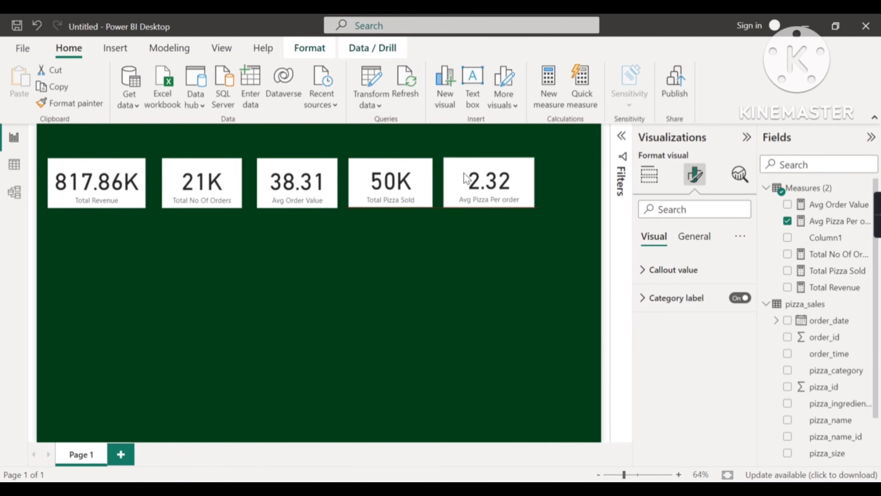
# Step: Shift the Total Revenue, Total No Of Orders and Avg Order Value cards slightly lower and toward the page's left edge
pyautogui.moveTo(82, 193); pyautogui.dragTo(97, 207)
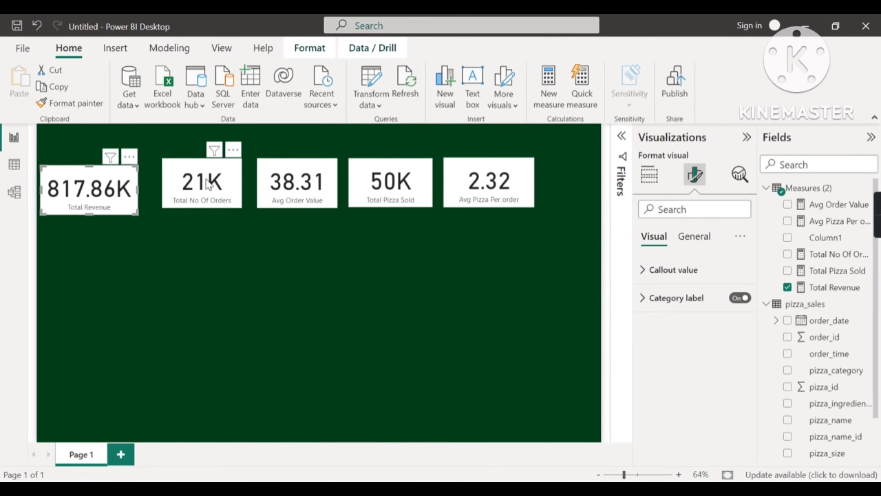
pyautogui.moveTo(207, 184); pyautogui.dragTo(194, 191)
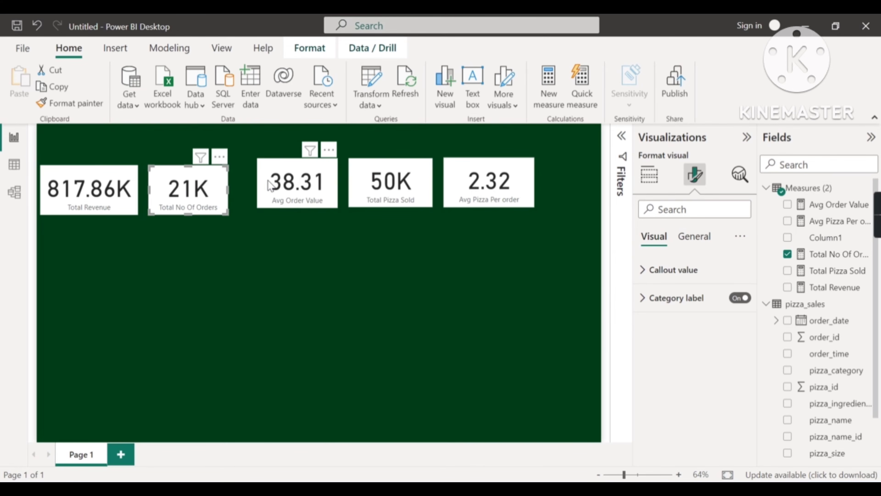
pyautogui.moveTo(270, 186); pyautogui.dragTo(255, 196)
pyautogui.press('Left')
pyautogui.press('Left')
pyautogui.press('Left')
pyautogui.press('Left')
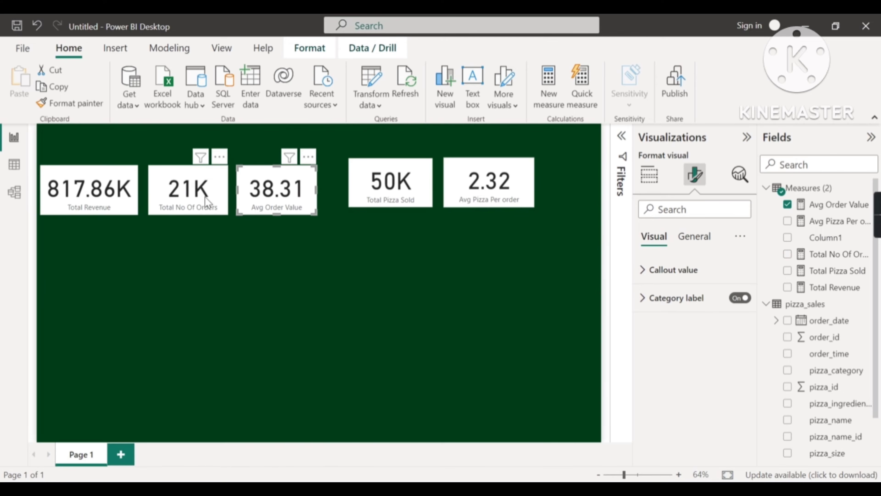
# Step: Nudge the Total No Of Orders card left to leave only a narrow gap beside the Total Revenue card
pyautogui.click(200, 193)
pyautogui.press('Left')
pyautogui.press('Left')
pyautogui.press('Left')
pyautogui.press('Left')
pyautogui.press('Left')
pyautogui.press('Left')
pyautogui.press('Left')
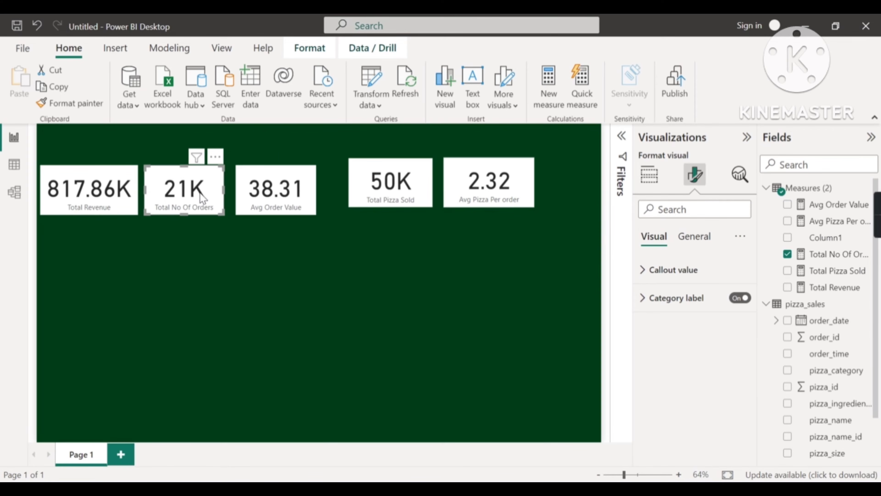
# Step: Nudge the Avg Order Value card left until its gap matches the one between the first two cards
pyautogui.click(252, 188)
pyautogui.press('Left')
pyautogui.press('Left')
pyautogui.press('Left')
pyautogui.press('Left')
pyautogui.press('Left')
pyautogui.press('Left')
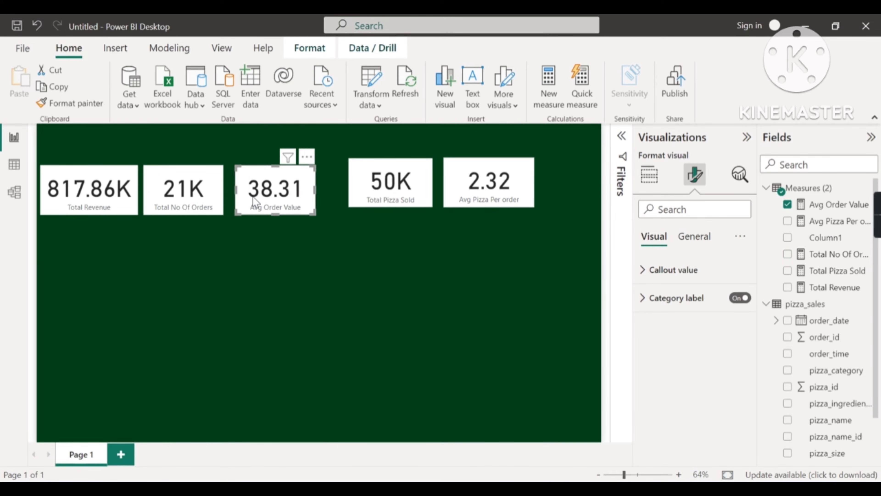
pyautogui.press('Left')
pyautogui.press('Left')
pyautogui.press('Left')
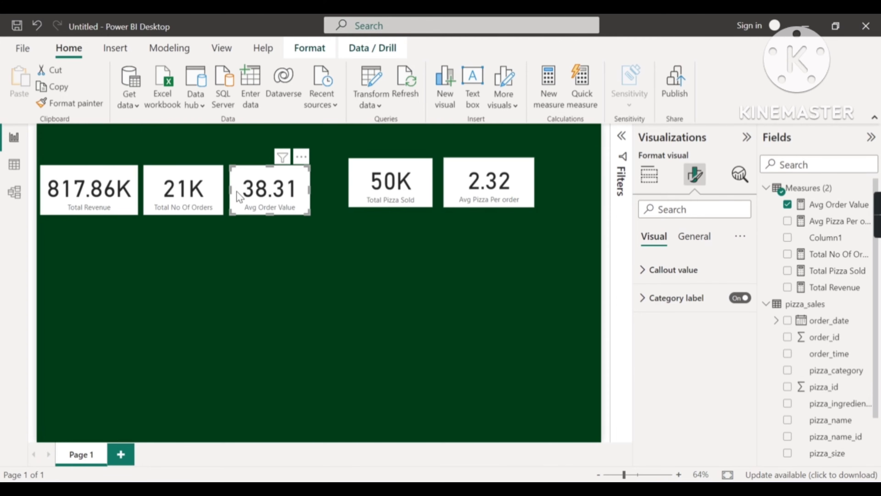
# Step: Nudge the Total Pizza Sold card slightly left and down until it is level with the first three cards
pyautogui.click(361, 189)
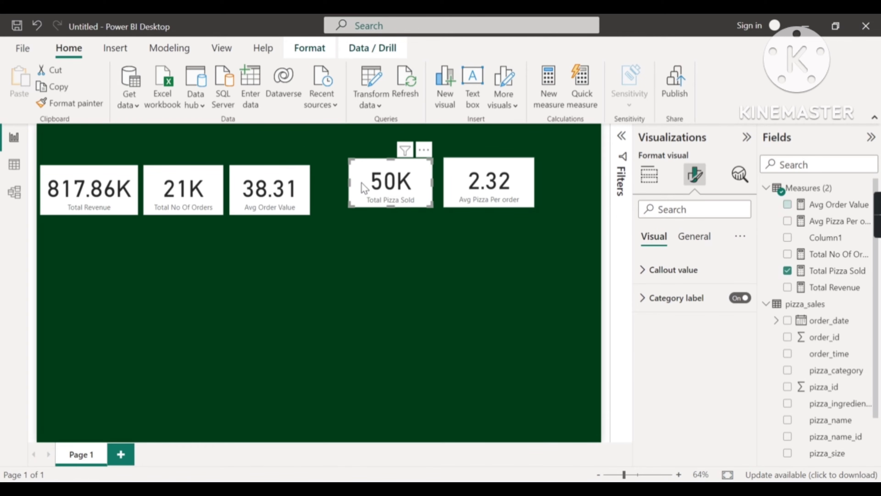
pyautogui.press('Left')
pyautogui.press('Left')
pyautogui.press('Down')
pyautogui.press('Down')
pyautogui.press('Down')
pyautogui.press('Down')
pyautogui.press('Down')
pyautogui.press('Down')
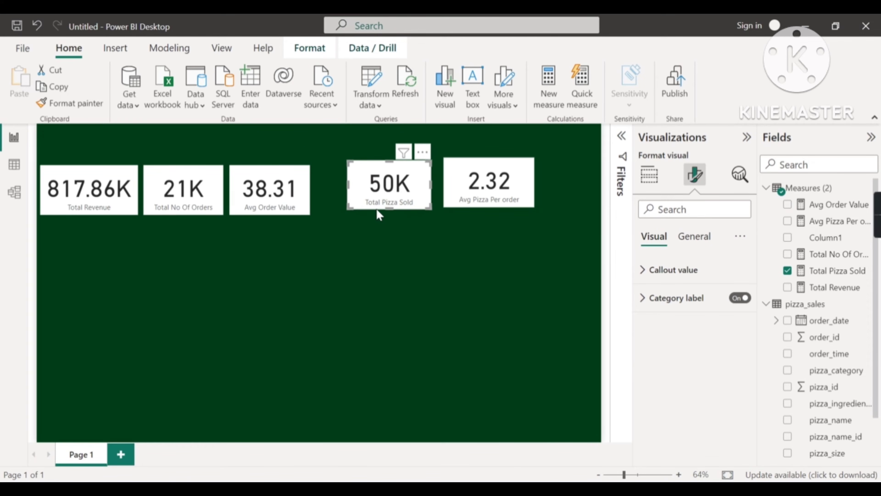
pyautogui.press('Down')
pyautogui.press('Down')
pyautogui.press('Down')
pyautogui.press('Down')
pyautogui.press('Down')
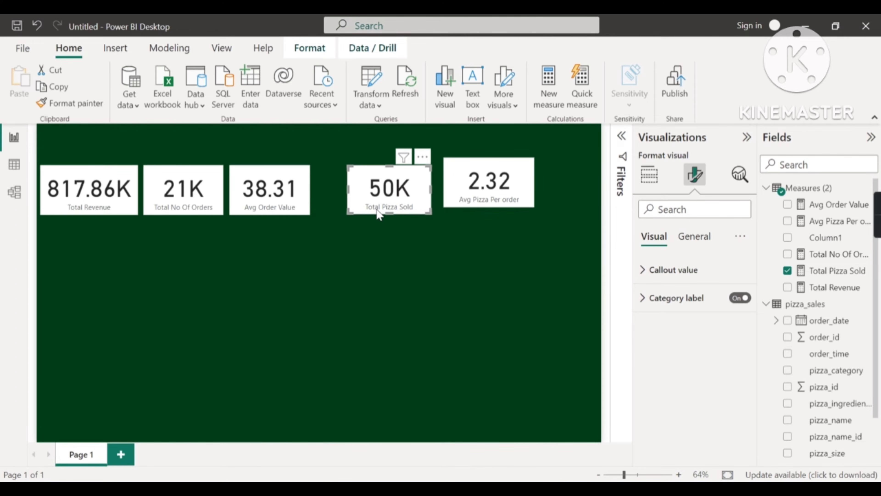
# Step: Nudge the Total Pizza Sold card left until only a narrow gap separates it from the Avg Order Value card
pyautogui.press('Left')
pyautogui.press('Left')
pyautogui.press('Left')
pyautogui.press('Left')
pyautogui.press('Left')
pyautogui.press('Left')
pyautogui.press('Left')
pyautogui.press('Left')
pyautogui.press('Left')
pyautogui.press('Left')
pyautogui.press('Left')
pyautogui.press('Left')
pyautogui.press('Left')
pyautogui.press('Left')
pyautogui.press('Left')
pyautogui.press('Left')
pyautogui.press('Left')
pyautogui.press('Left')
pyautogui.press('Left')
pyautogui.press('Left')
pyautogui.press('Left')
pyautogui.press('Left')
pyautogui.press('Left')
pyautogui.press('Left')
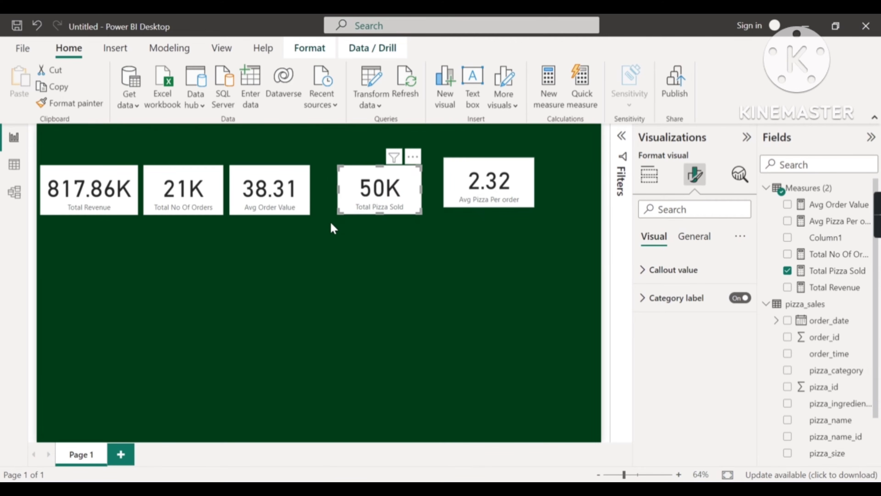
pyautogui.press('Left')
pyautogui.press('Left')
pyautogui.press('Left')
pyautogui.press('Left')
pyautogui.press('Left')
pyautogui.press('Left')
pyautogui.press('Left')
pyautogui.press('Left')
pyautogui.press('Left')
pyautogui.press('Left')
pyautogui.press('Left')
pyautogui.press('Left')
pyautogui.press('Left')
pyautogui.press('Left')
pyautogui.press('Left')
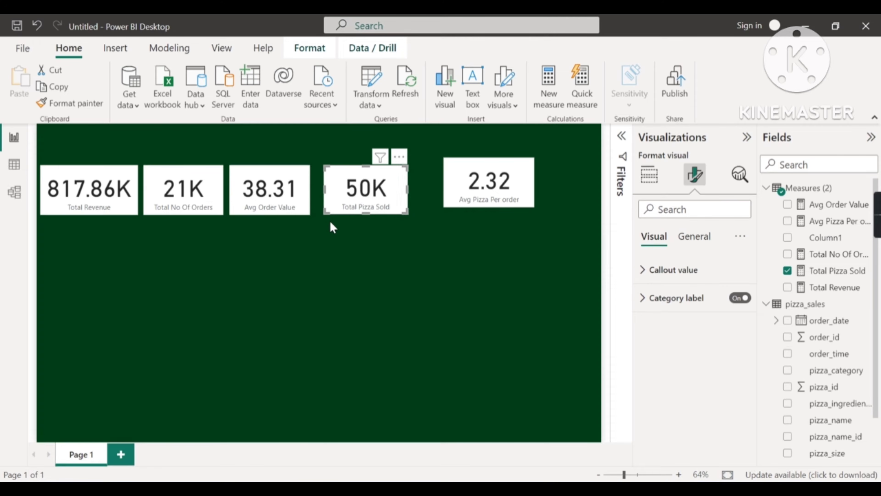
pyautogui.press('Left')
pyautogui.press('Left')
pyautogui.press('Left')
pyautogui.press('Left')
pyautogui.press('Left')
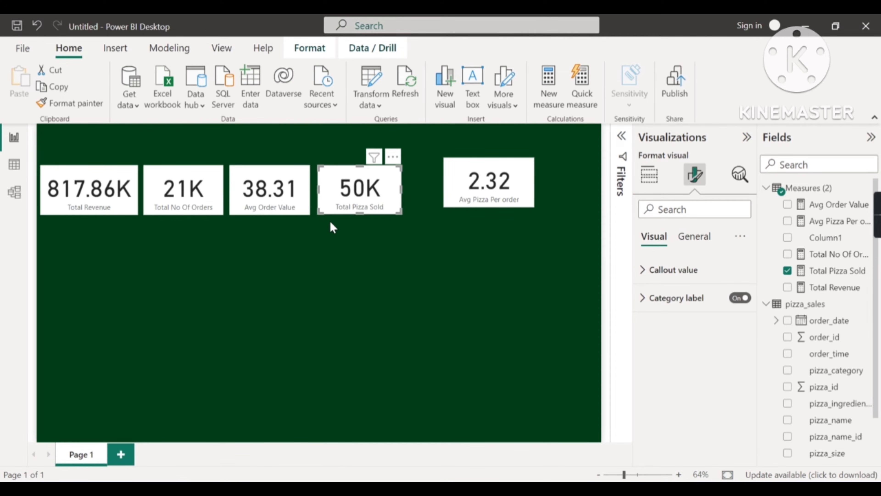
# Step: Nudge the Avg Pizza Per order card down until it is level with the other four cards
pyautogui.click(481, 194)
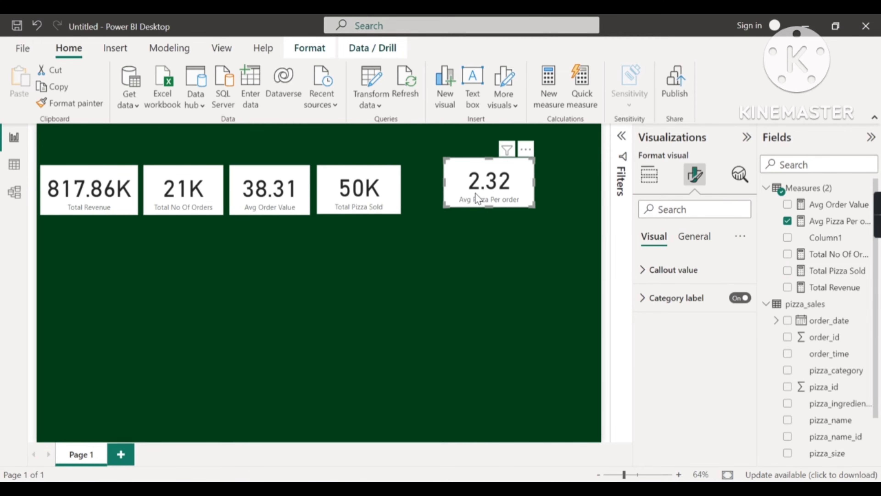
pyautogui.moveTo(476, 193); pyautogui.dragTo(476, 194)
pyautogui.press('Down')
pyautogui.press('Down')
pyautogui.press('Down')
pyautogui.press('Down')
pyautogui.press('Down')
pyautogui.press('Down')
pyautogui.press('Down')
pyautogui.press('Down')
pyautogui.press('Down')
pyautogui.press('Down')
pyautogui.press('Down')
pyautogui.press('Down')
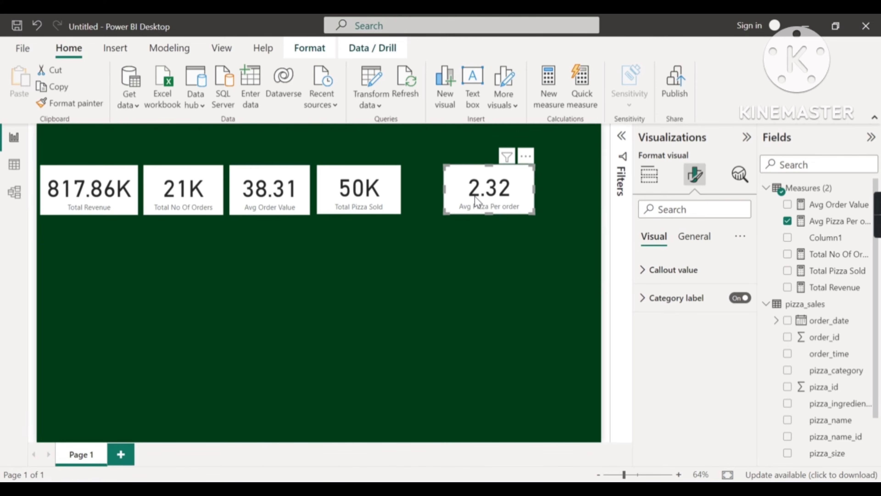
pyautogui.press('Left')
pyautogui.press('Left')
pyautogui.press('Up')
pyautogui.press('Up')
pyautogui.press('Up')
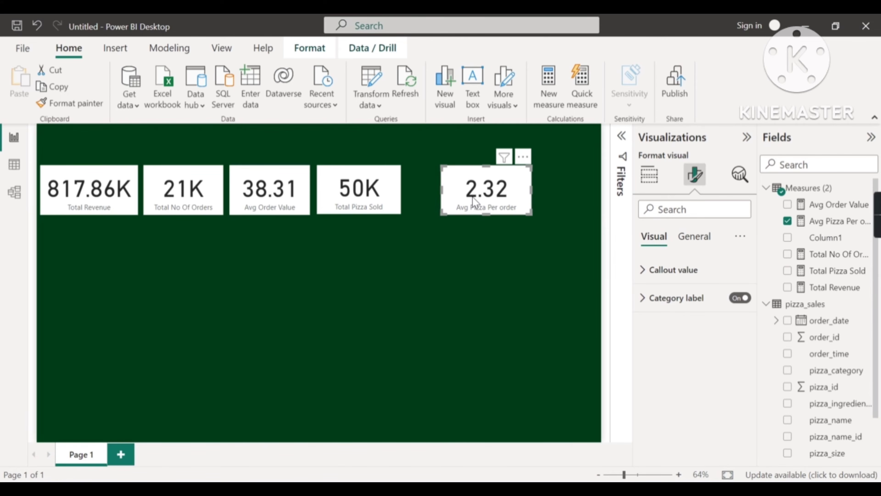
# Step: Nudge the Avg Pizza Per order card left until its gap beside the Total Pizza Sold card matches the others
pyautogui.press('Left')
pyautogui.press('Left')
pyautogui.press('Left')
pyautogui.press('Left')
pyautogui.press('Left')
pyautogui.press('Left')
pyautogui.press('Left')
pyautogui.press('Left')
pyautogui.press('Left')
pyautogui.press('Left')
pyautogui.press('Left')
pyautogui.press('Left')
pyautogui.press('Left')
pyautogui.press('Left')
pyautogui.press('Left')
pyautogui.press('Left')
pyautogui.press('Left')
pyautogui.press('Left')
pyautogui.press('Left')
pyautogui.press('Left')
pyautogui.press('Left')
pyautogui.press('Left')
pyautogui.press('Left')
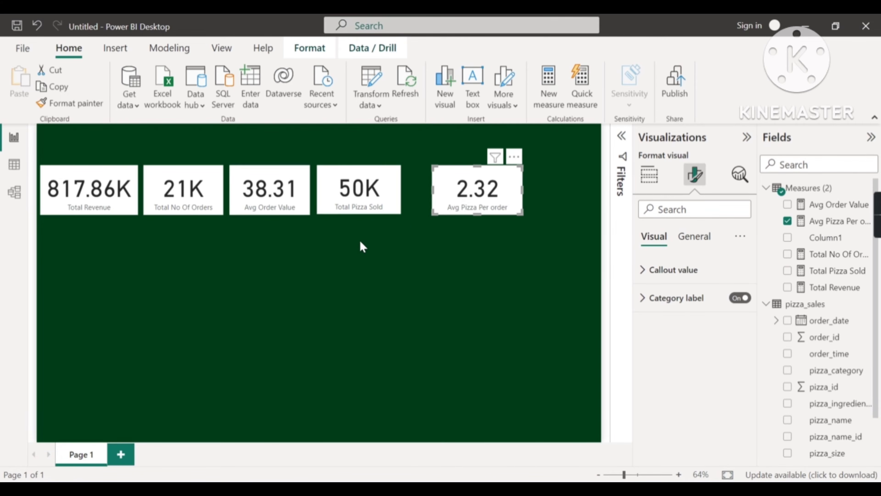
pyautogui.press('Left')
pyautogui.press('Left')
pyautogui.press('Left')
pyautogui.press('Left')
pyautogui.press('Left')
pyautogui.press('Left')
pyautogui.press('Left')
pyautogui.press('Left')
pyautogui.press('Left')
pyautogui.press('Left')
pyautogui.press('Left')
pyautogui.press('Left')
pyautogui.press('Left')
pyautogui.press('Left')
pyautogui.press('Left')
pyautogui.press('Left')
pyautogui.press('Left')
pyautogui.press('Left')
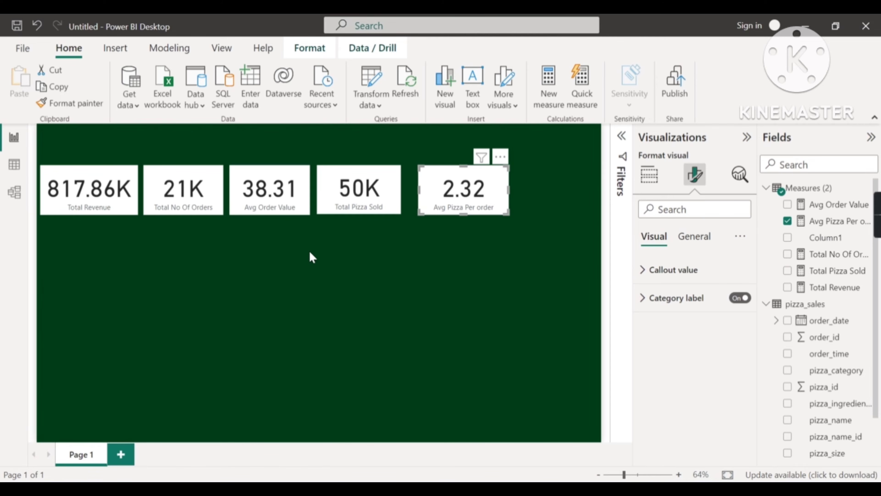
pyautogui.press('Left')
pyautogui.press('Left')
pyautogui.press('Left')
pyautogui.press('Left')
pyautogui.press('Left')
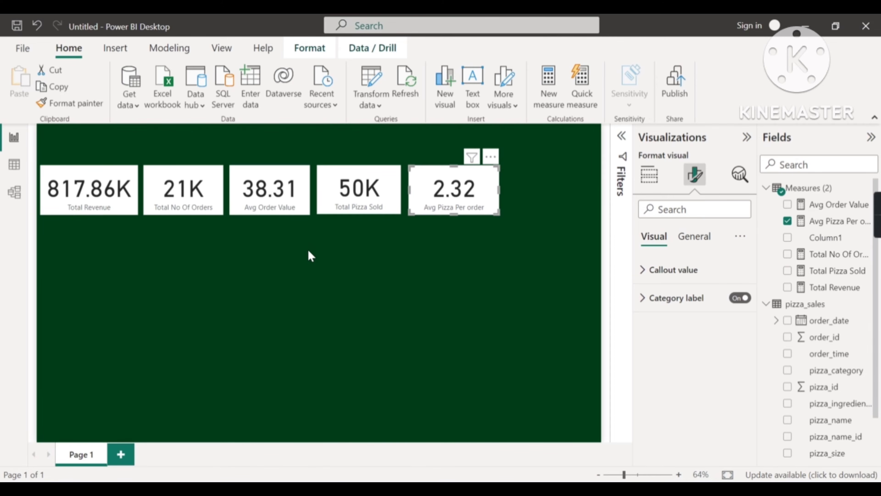
pyautogui.press('Left')
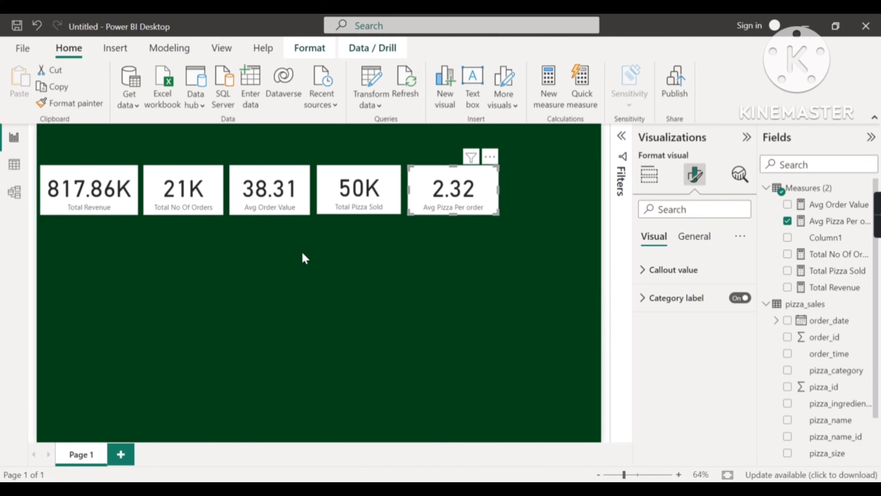
pyautogui.click(297, 264)
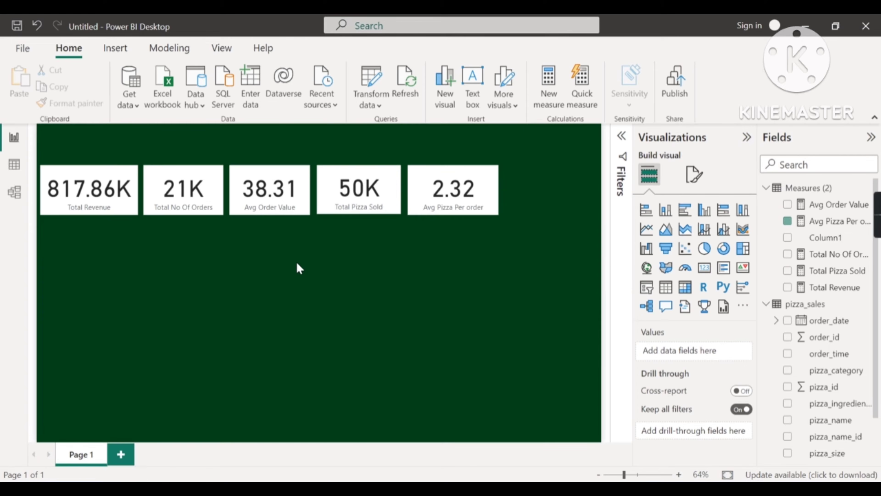
# Step: Format the Total Revenue card's callout value in bold Cambria at size 35
pyautogui.click(110, 191)
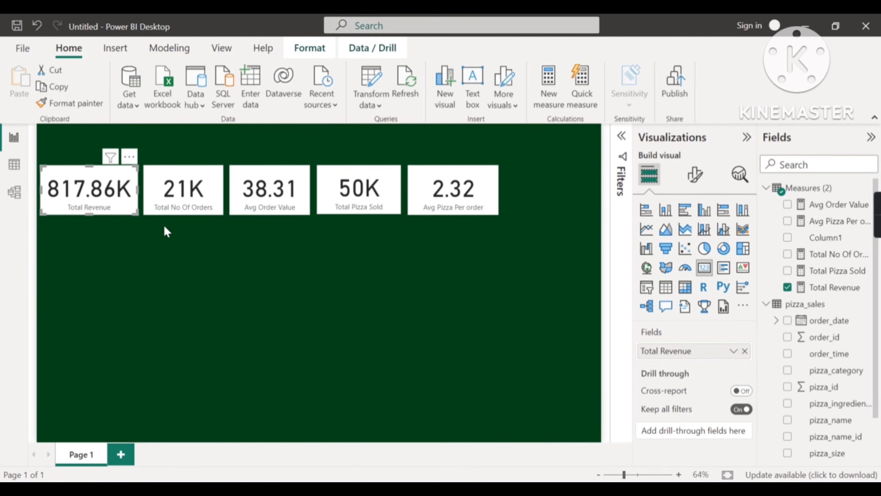
pyautogui.click(700, 182)
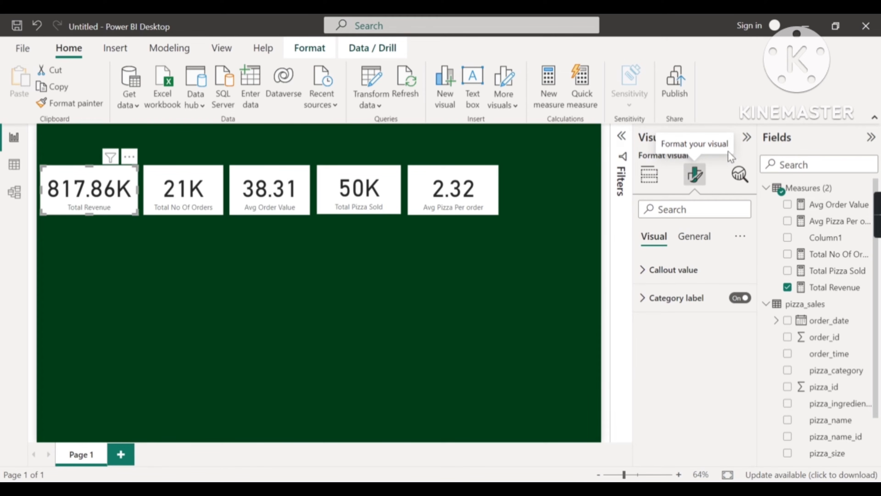
pyautogui.click(649, 277)
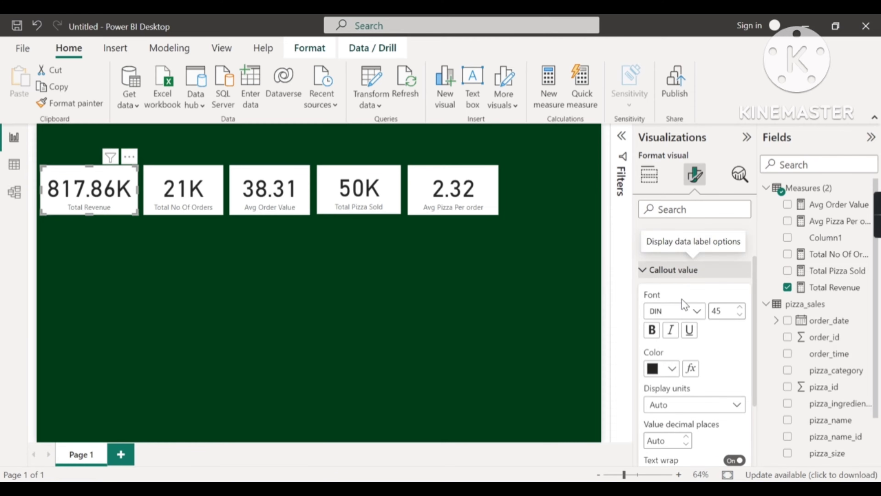
pyautogui.click(721, 311)
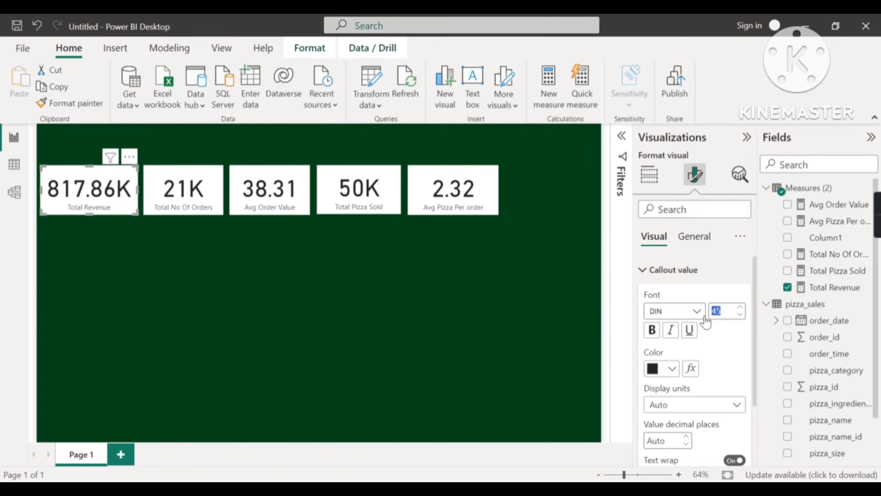
pyautogui.write('35')
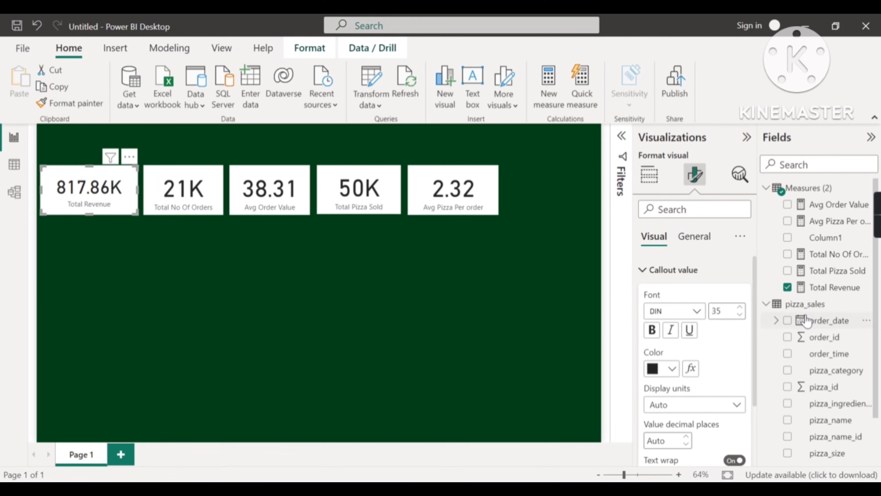
pyautogui.click(690, 314)
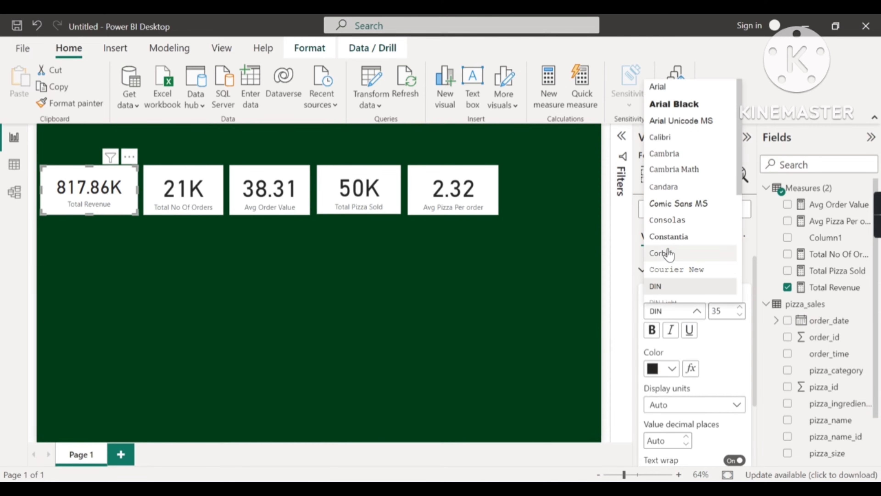
pyautogui.click(662, 154)
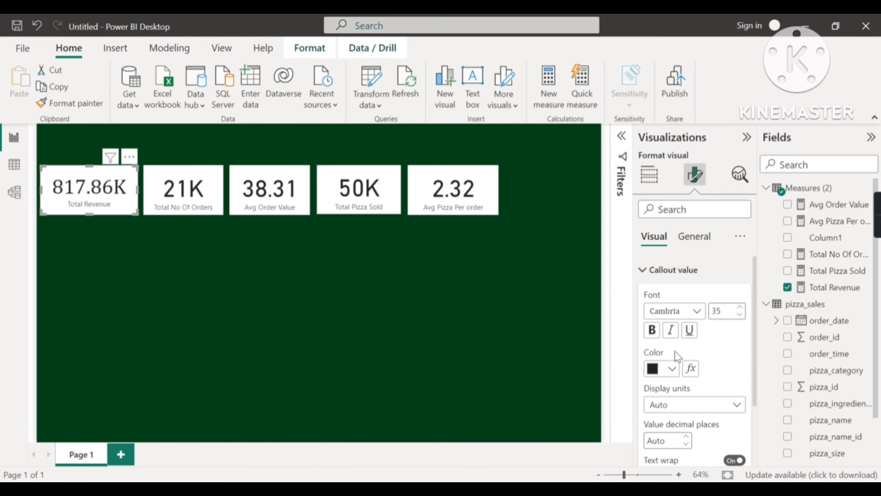
pyautogui.click(653, 330)
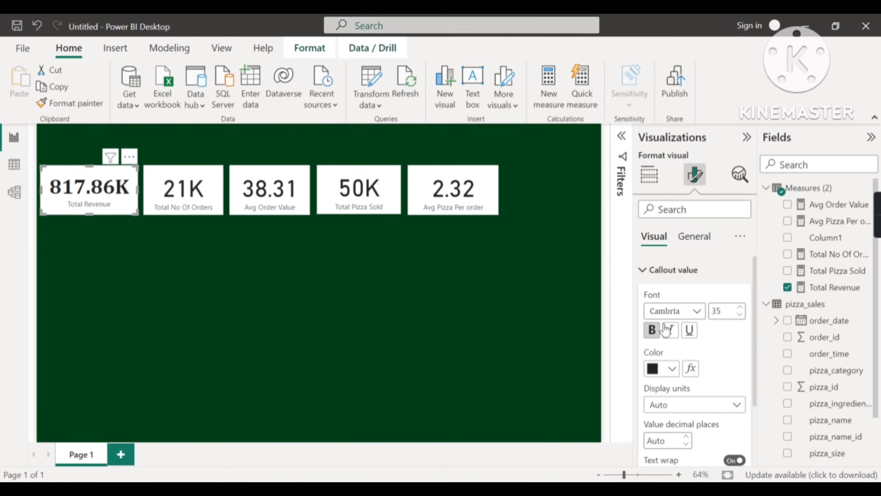
# Step: Make the Total Revenue card's category label bold
pyautogui.scroll(-1, 666, 348)
pyautogui.scroll(-2, 665, 344)
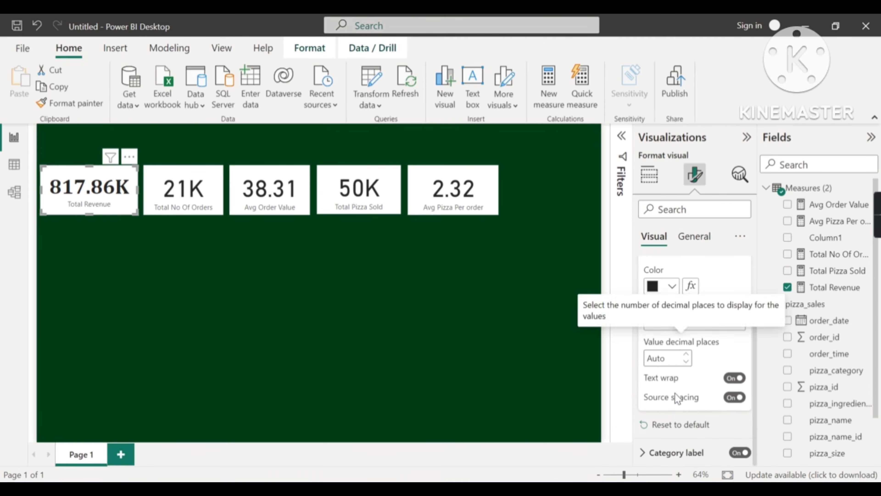
pyautogui.click(677, 453)
pyautogui.scroll(-2, 689, 399)
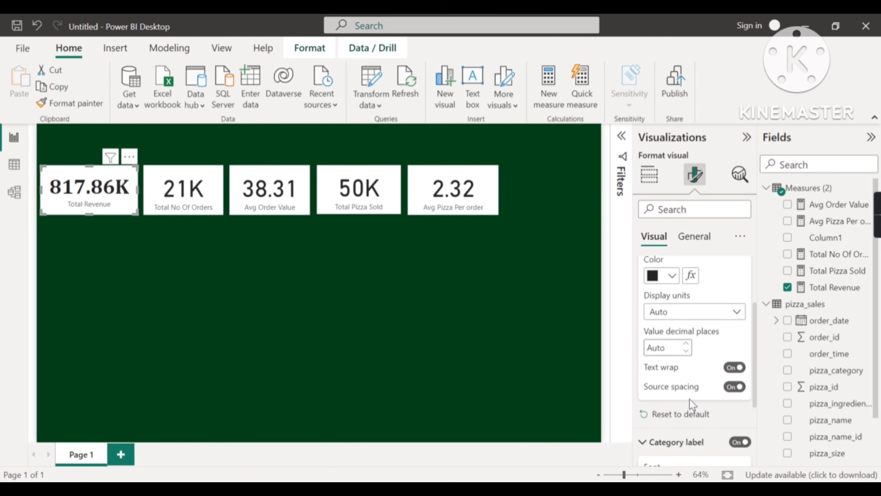
pyautogui.scroll(-3, 689, 408)
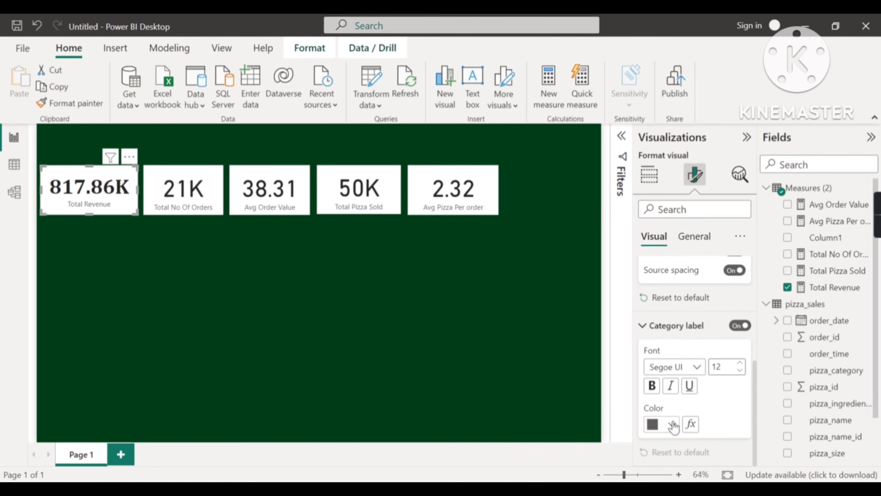
pyautogui.click(674, 424)
pyautogui.click(730, 425)
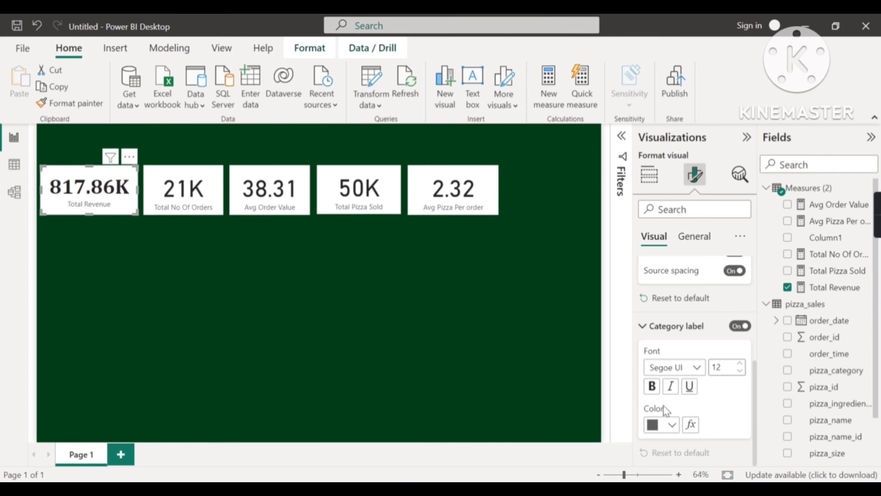
pyautogui.click(652, 388)
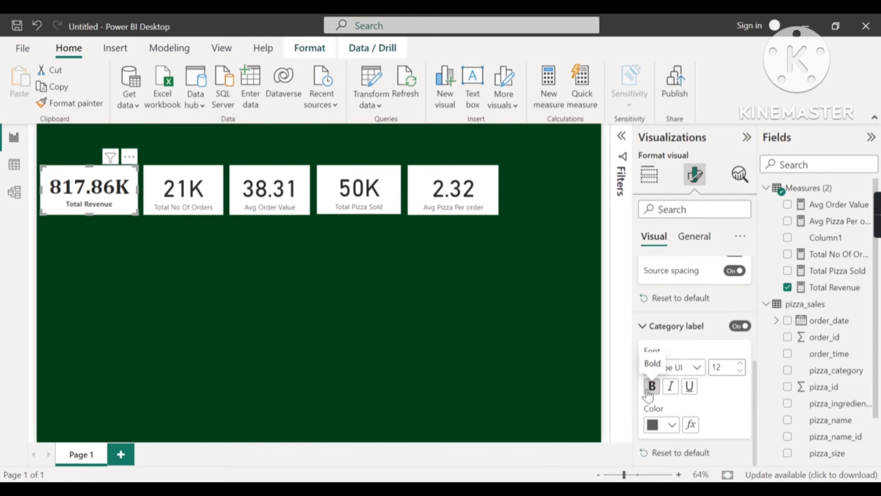
pyautogui.scroll(3, 657, 340)
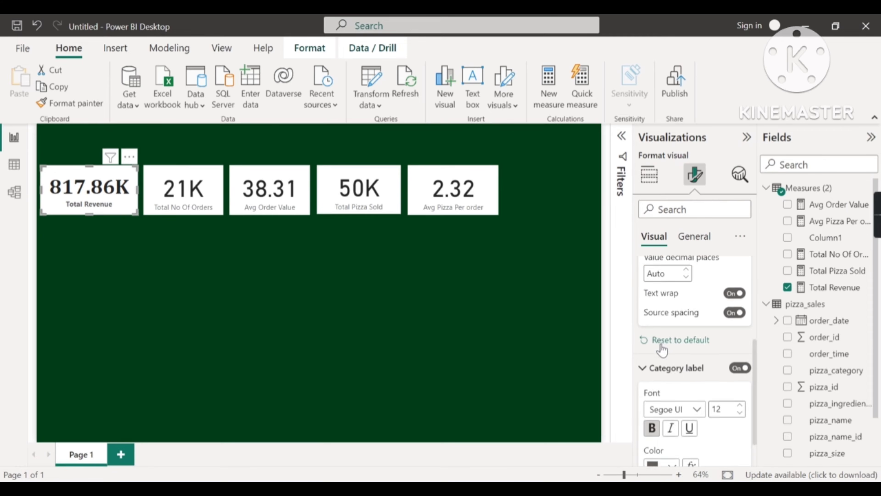
pyautogui.scroll(3, 661, 346)
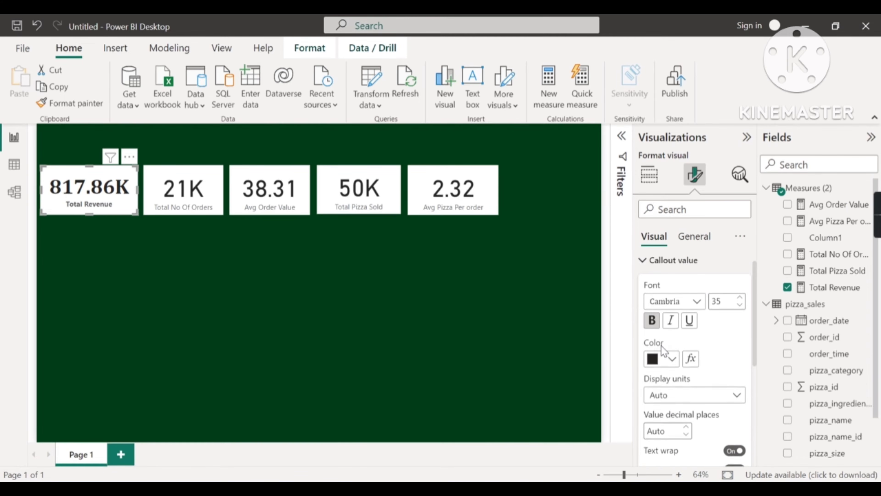
pyautogui.click(659, 270)
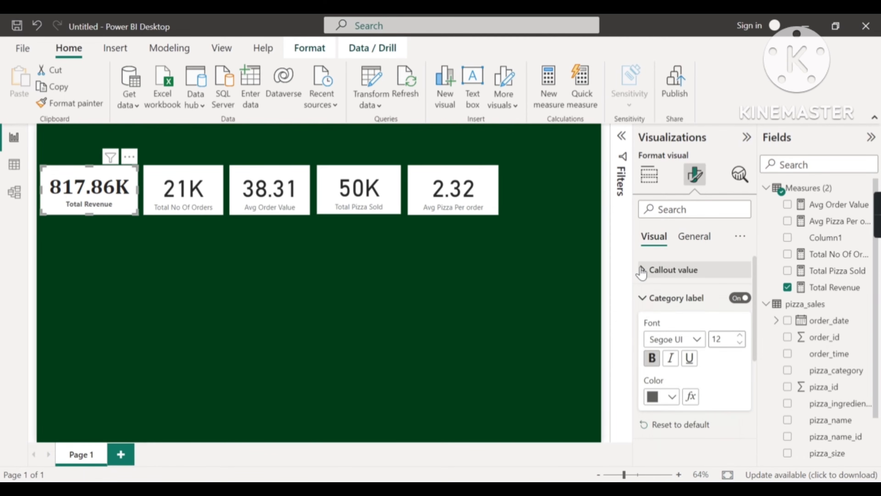
# Step: Set the Total Revenue card's background to the dark orange theme colour #AD5129
pyautogui.click(689, 240)
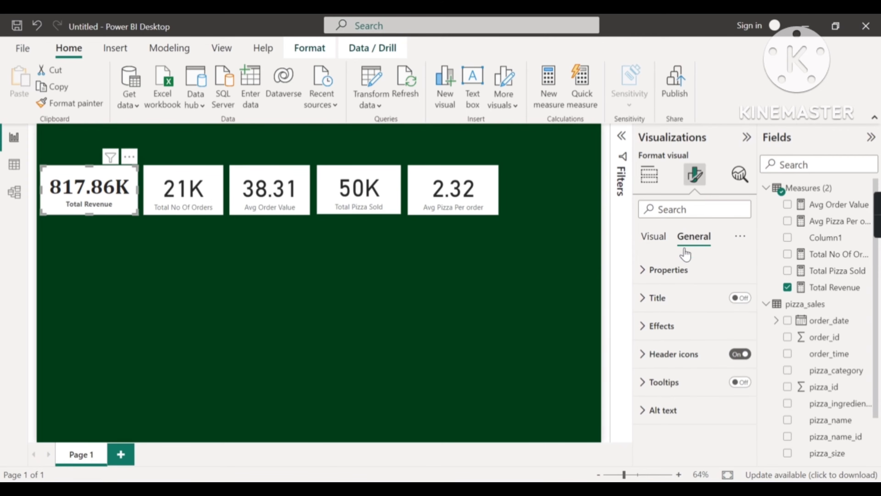
pyautogui.click(647, 330)
pyautogui.scroll(-1, 670, 330)
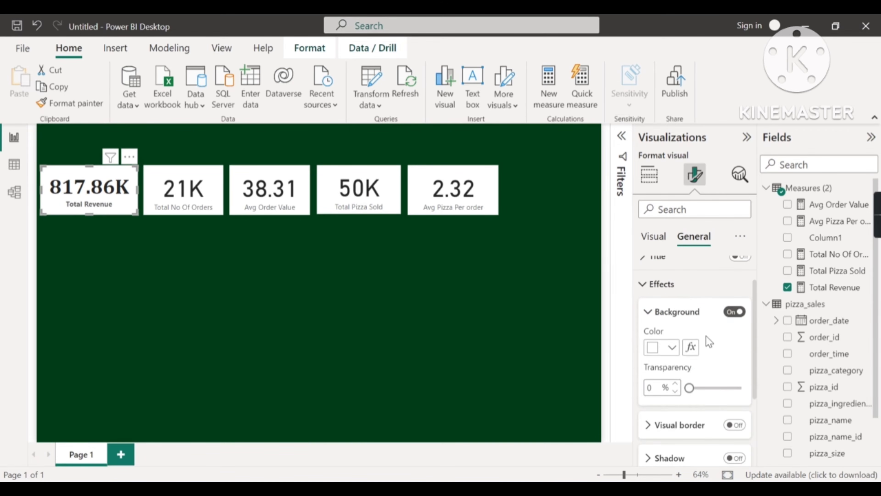
pyautogui.click(672, 350)
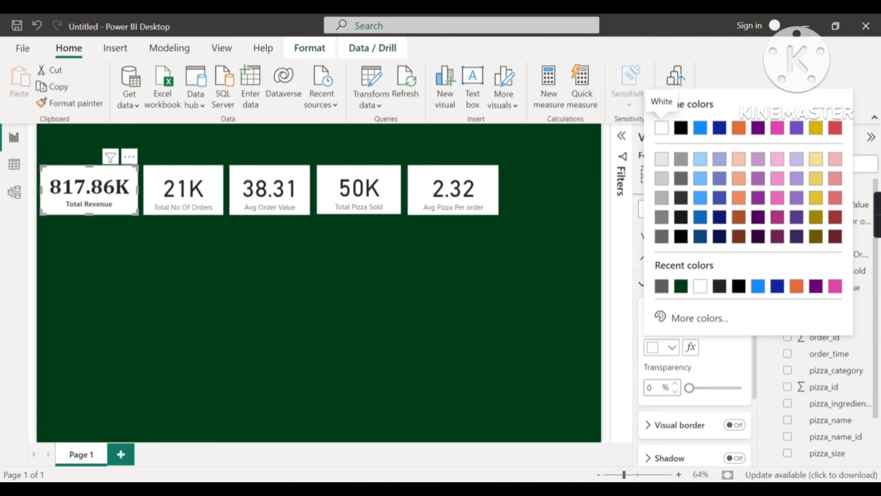
pyautogui.moveTo(387, 489)
pyautogui.moveTo(408, 471)
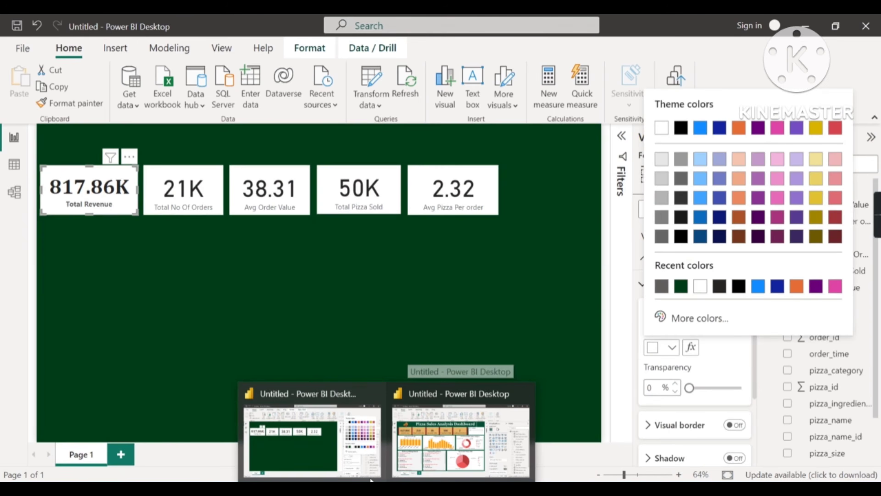
pyautogui.click(359, 459)
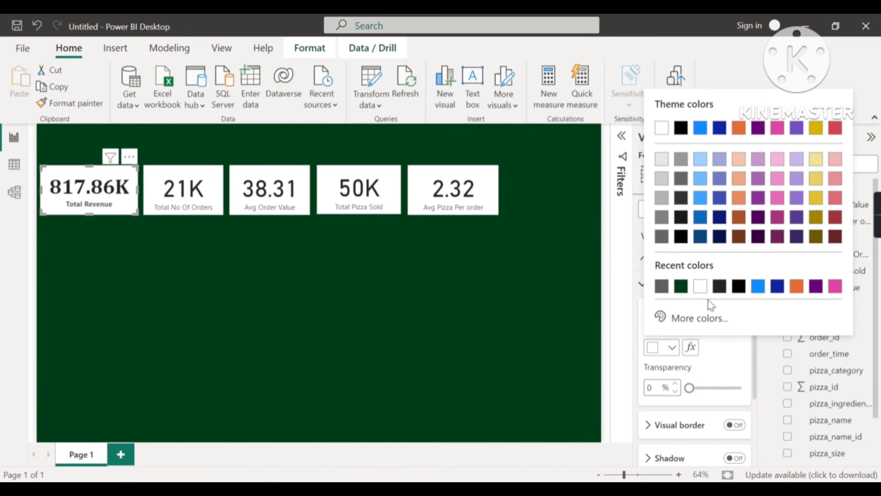
pyautogui.click(739, 218)
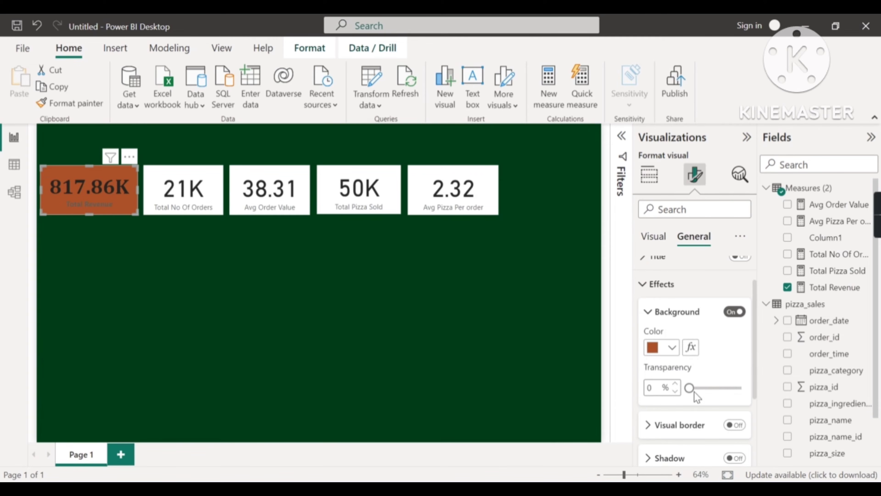
# Step: Change the Total Revenue card's background to the custom lighter orange #EB7E4F
pyautogui.click(672, 349)
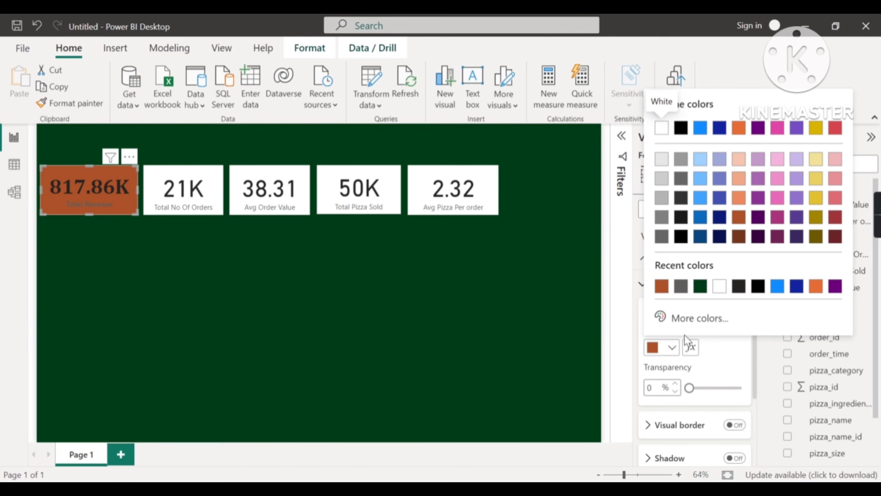
pyautogui.click(676, 316)
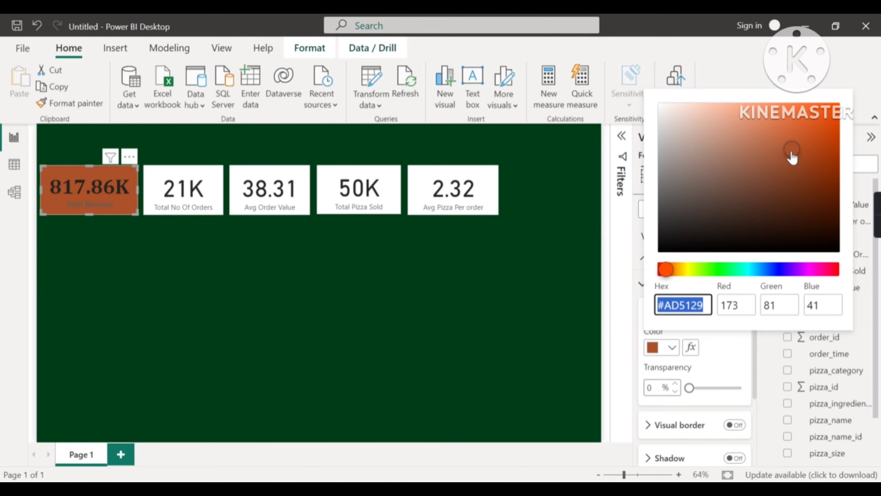
pyautogui.click(780, 120)
pyautogui.moveTo(778, 116)
pyautogui.mouseDown()
pyautogui.moveTo(749, 109)
pyautogui.moveTo(791, 118)
pyautogui.moveTo(774, 116)
pyautogui.mouseUp()
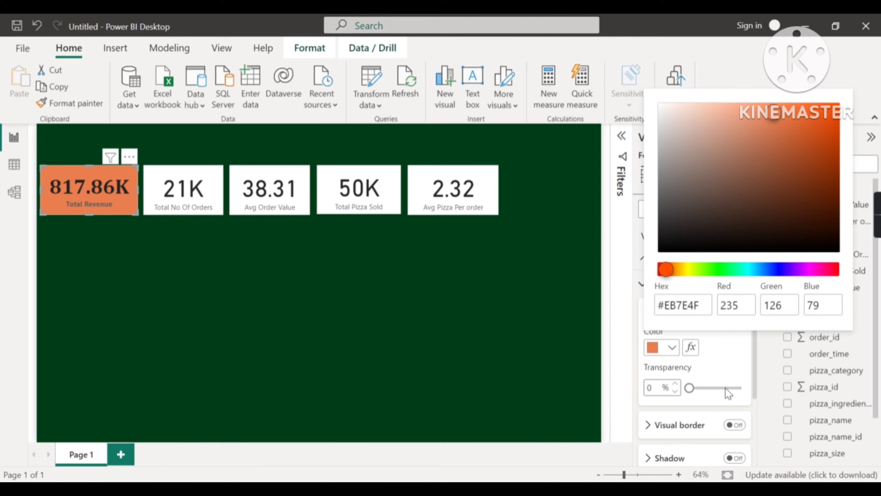
pyautogui.click(729, 365)
# Step: Turn on the Total Revenue card's shadow and set its offset to Inside
pyautogui.scroll(-2, 729, 380)
pyautogui.scroll(-1, 728, 376)
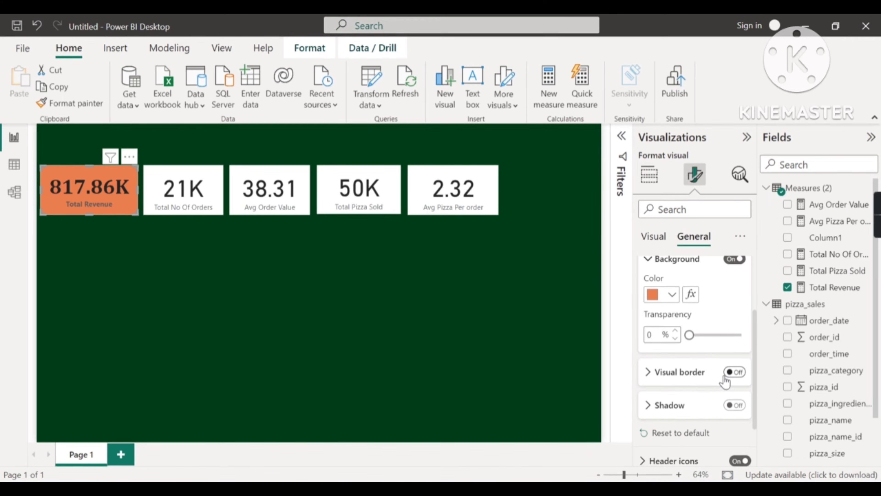
pyautogui.click(735, 409)
pyautogui.click(648, 407)
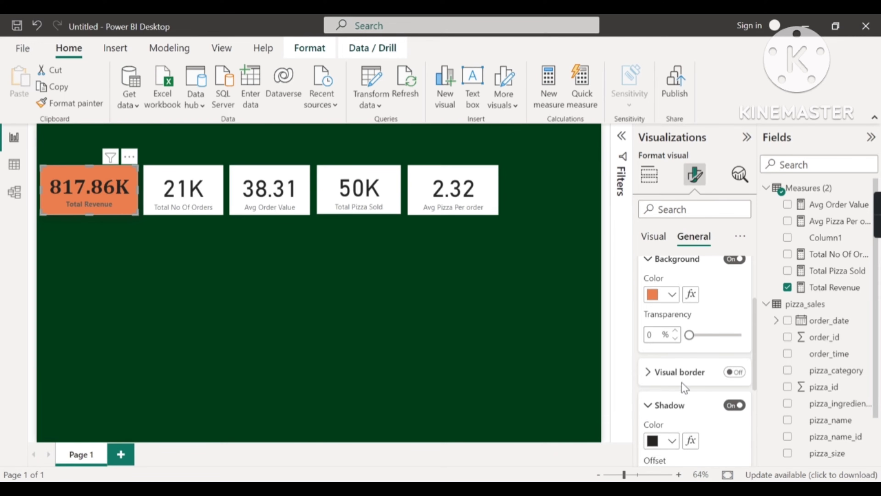
pyautogui.scroll(-4, 684, 385)
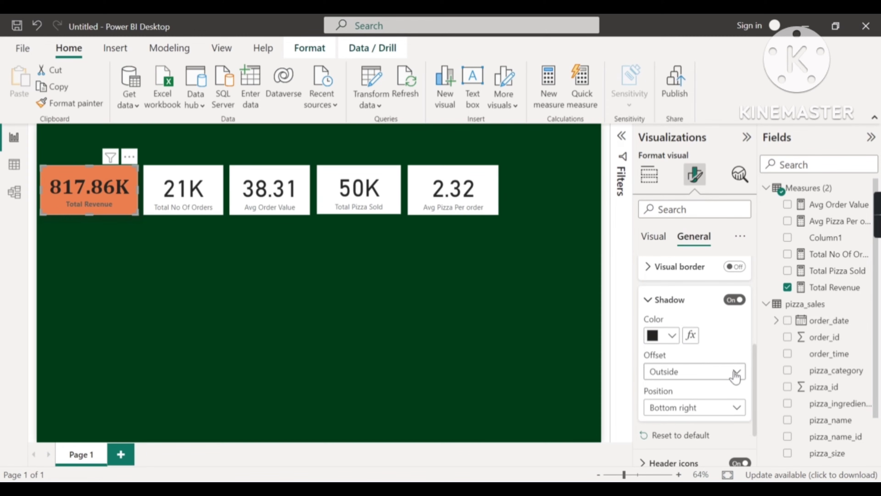
pyautogui.click(715, 378)
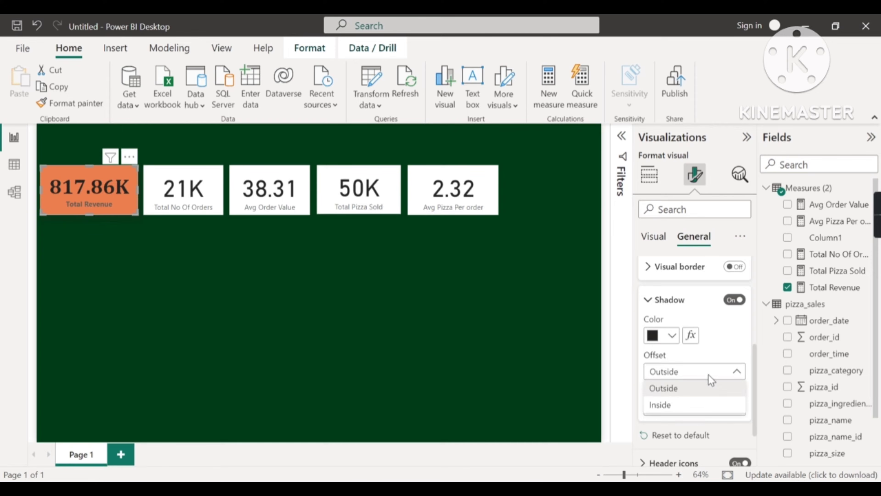
pyautogui.click(683, 408)
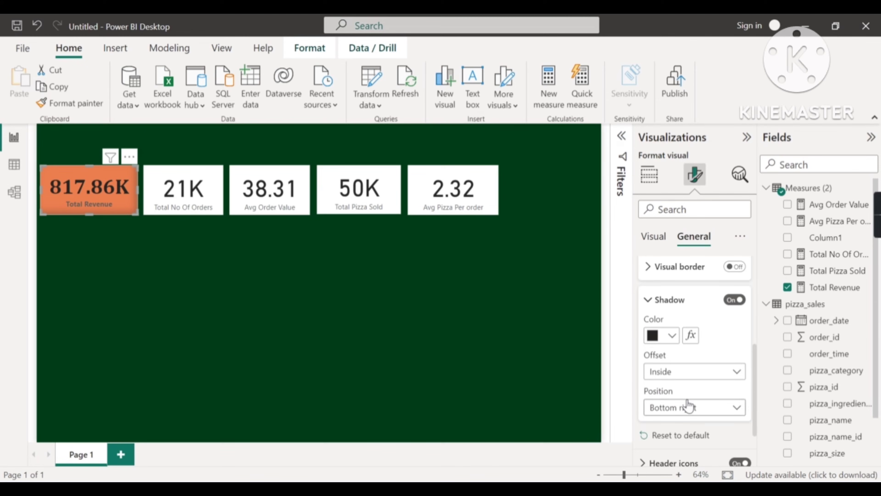
pyautogui.scroll(2, 661, 393)
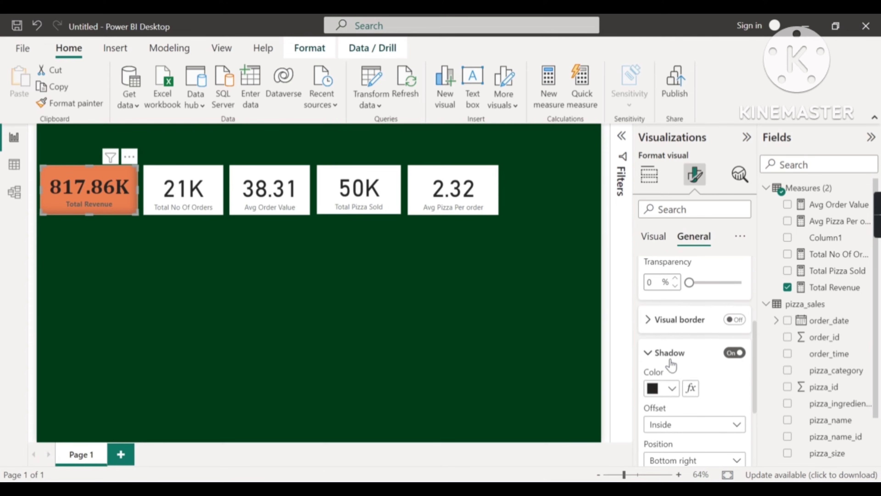
pyautogui.click(649, 353)
pyautogui.scroll(-1, 672, 382)
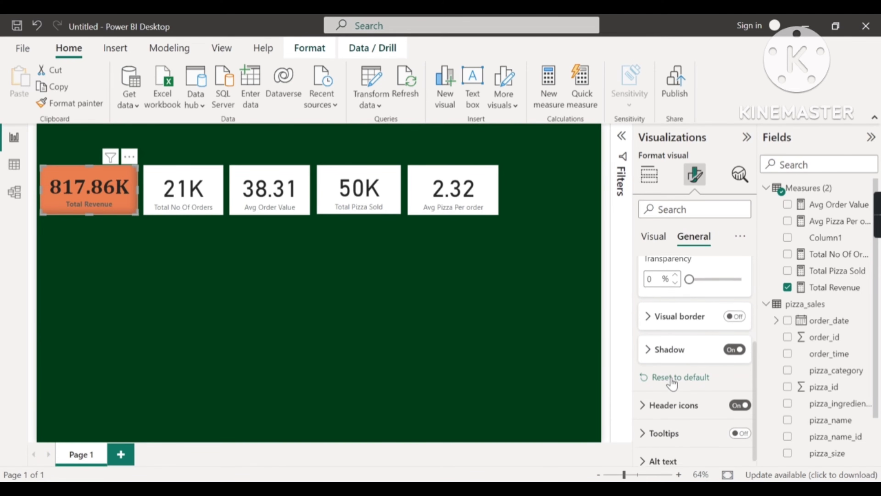
pyautogui.scroll(4, 672, 382)
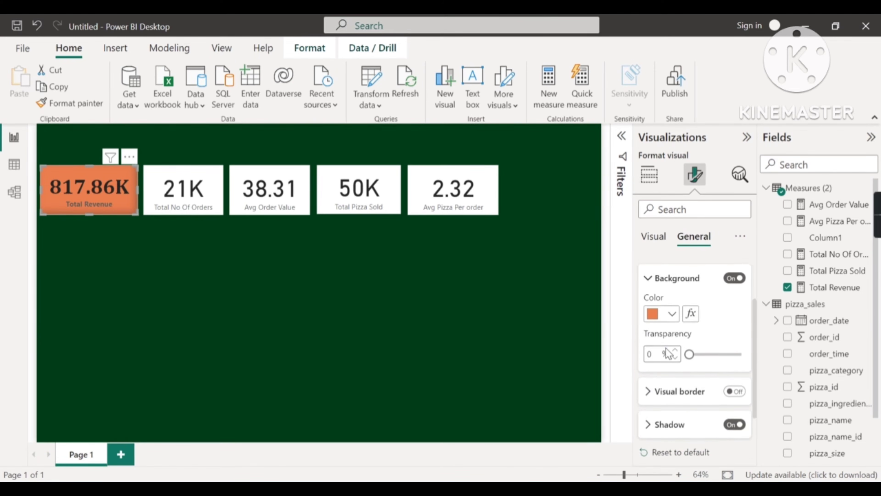
pyautogui.scroll(1, 668, 353)
pyautogui.click(657, 272)
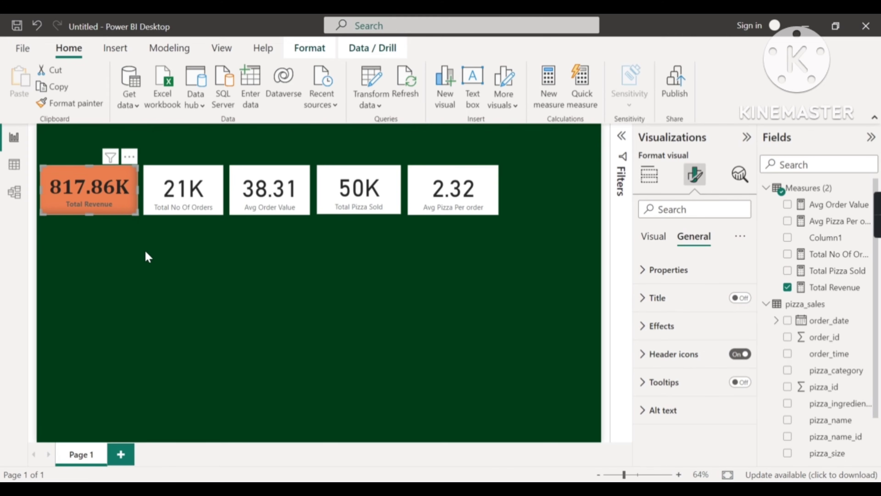
pyautogui.click(117, 247)
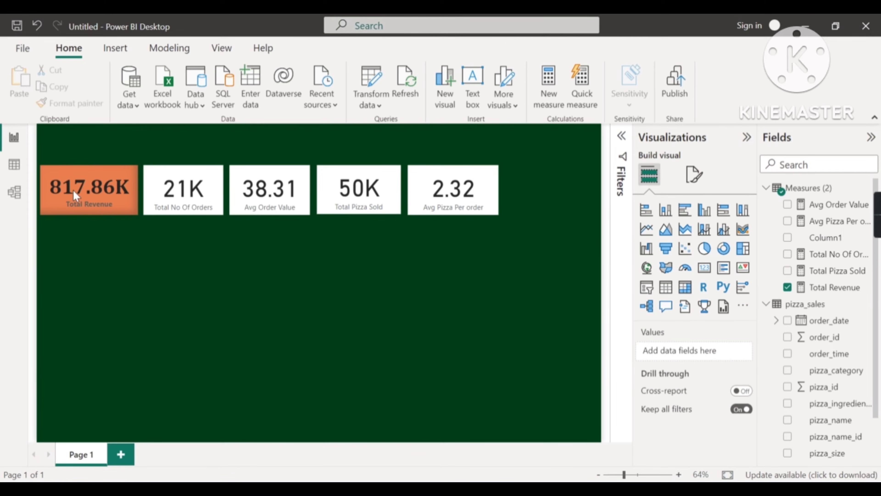
# Step: Copy the Total Revenue card's formatting onto the other four KPI cards with Format painter
pyautogui.click(94, 205)
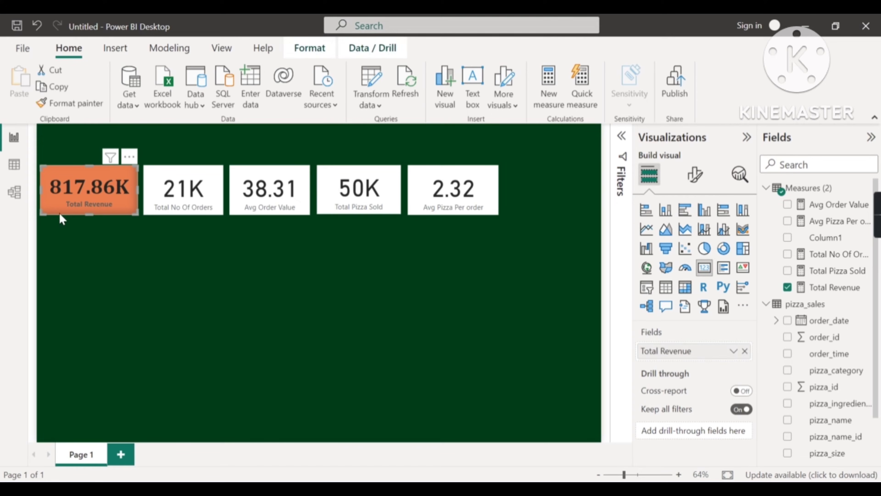
pyautogui.click(66, 104)
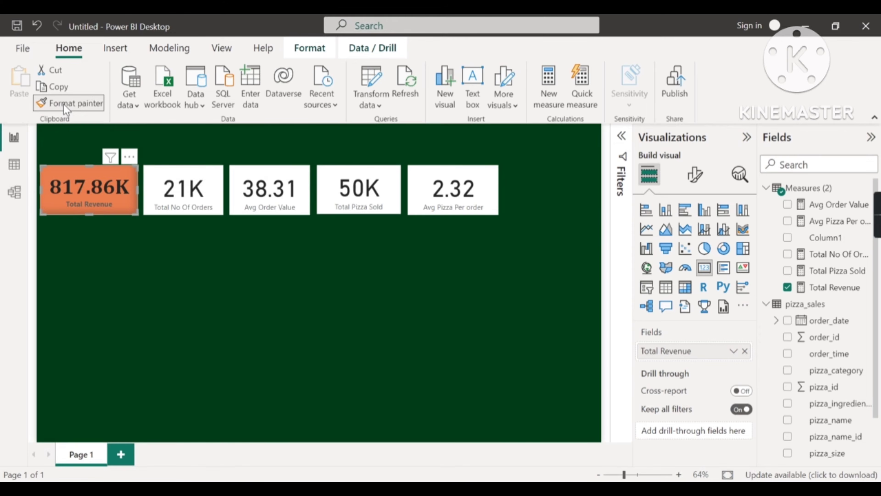
pyautogui.click(170, 182)
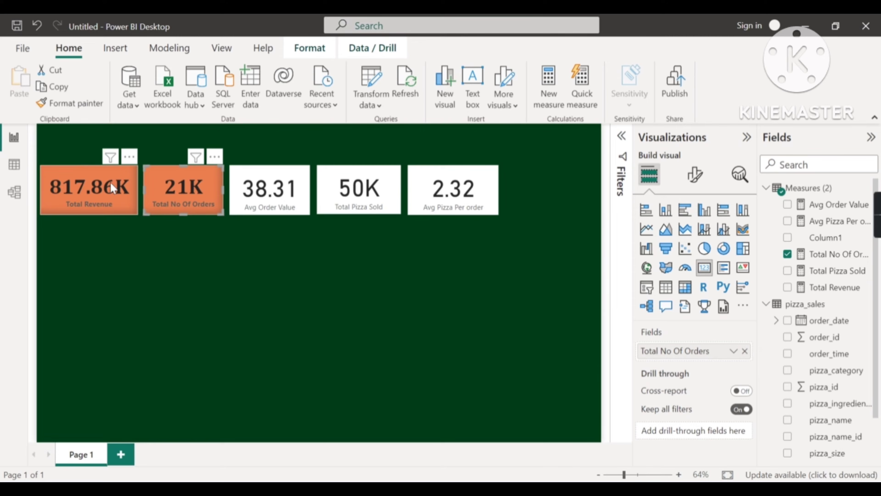
pyautogui.click(67, 104)
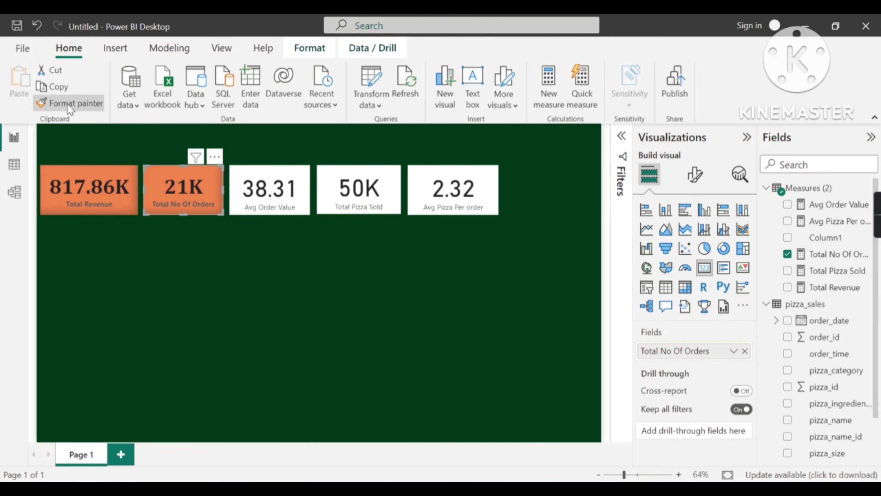
pyautogui.click(242, 181)
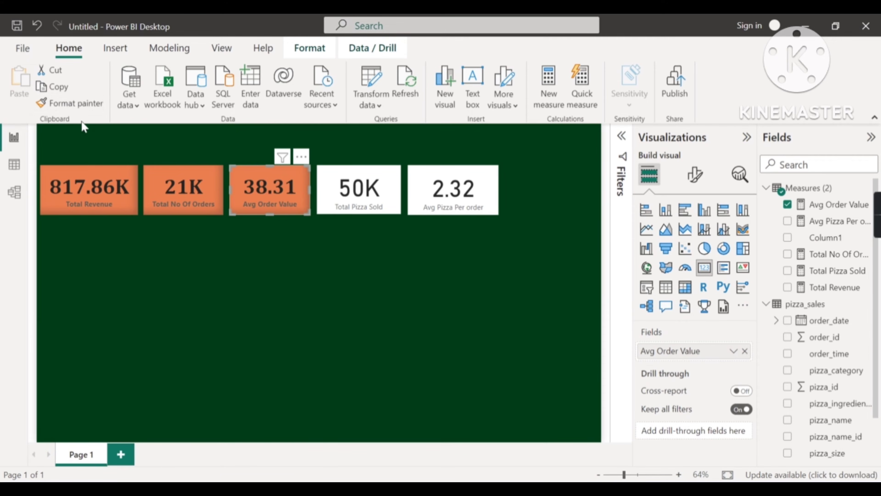
pyautogui.click(66, 105)
pyautogui.click(349, 189)
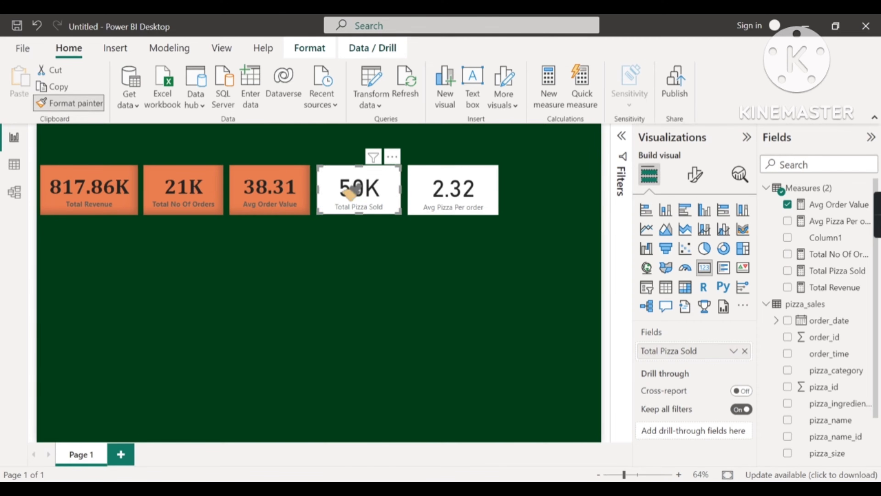
pyautogui.click(67, 103)
pyautogui.click(416, 198)
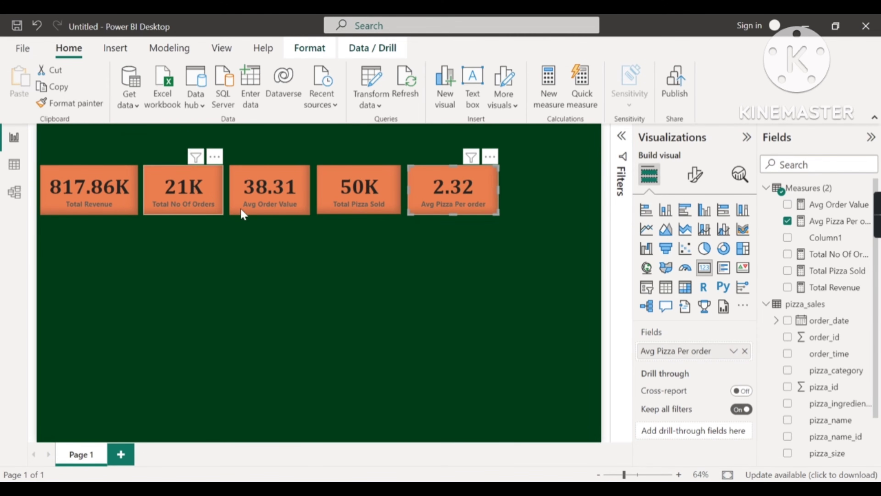
# Step: Set the Avg Order Value card's callout value to 0 decimal places
pyautogui.click(280, 205)
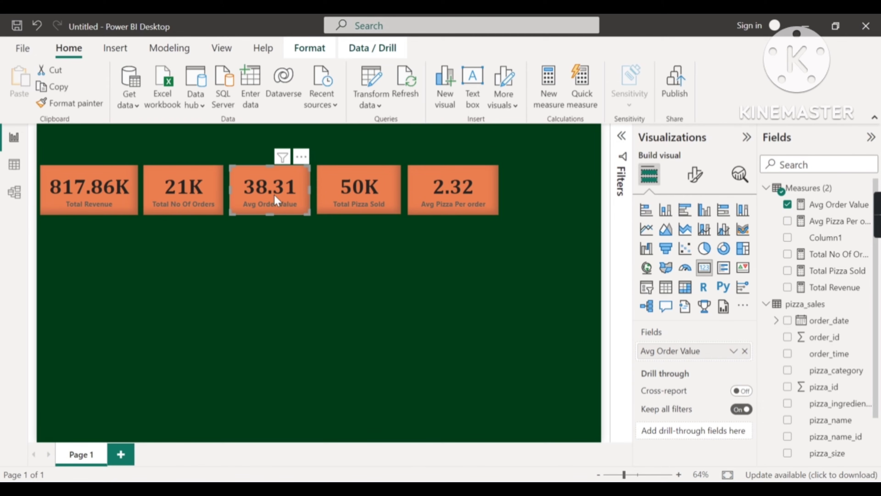
pyautogui.click(702, 184)
pyautogui.click(661, 275)
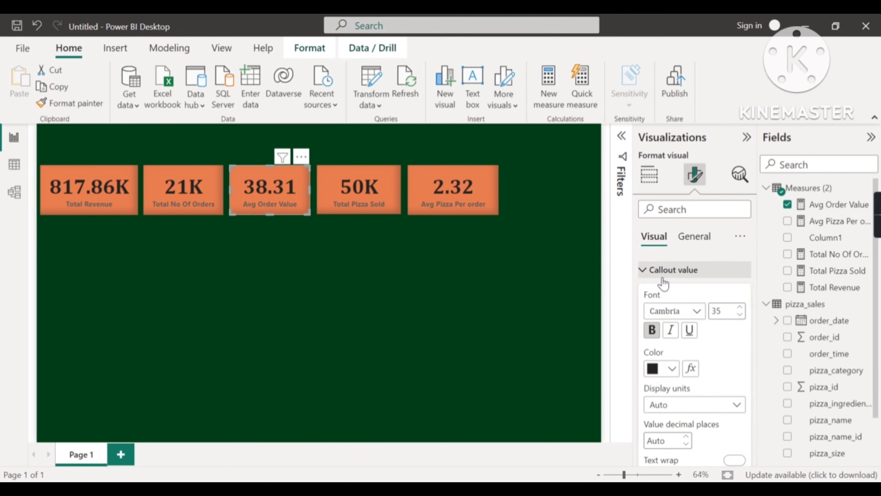
pyautogui.scroll(-1, 680, 299)
pyautogui.scroll(-2, 680, 299)
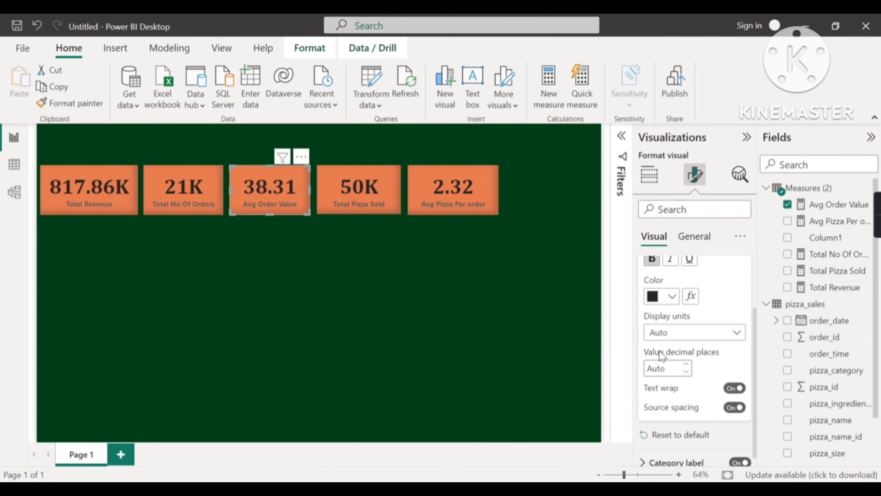
pyautogui.click(687, 371)
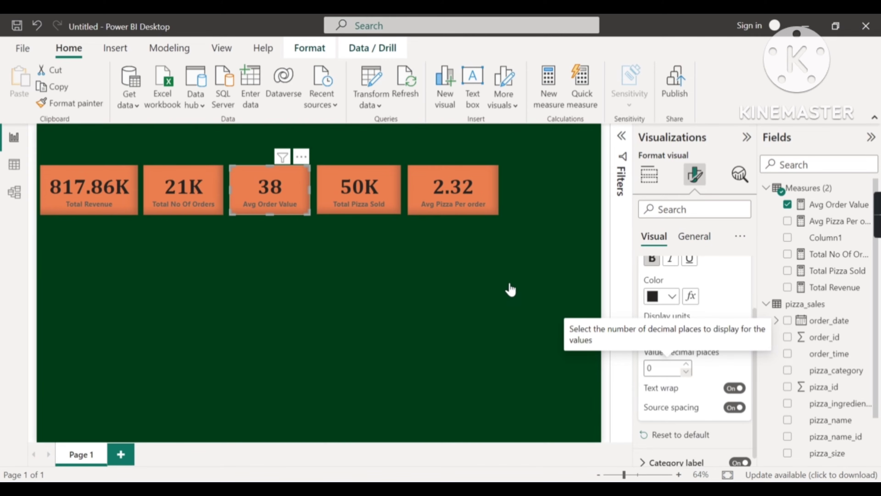
# Step: Set the Avg Pizza Per order card's callout value to 0 decimal places
pyautogui.click(464, 194)
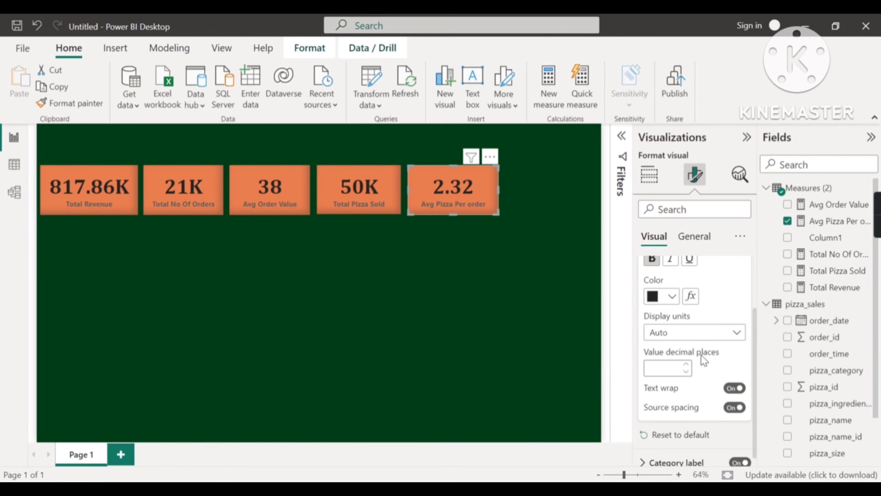
pyautogui.click(685, 371)
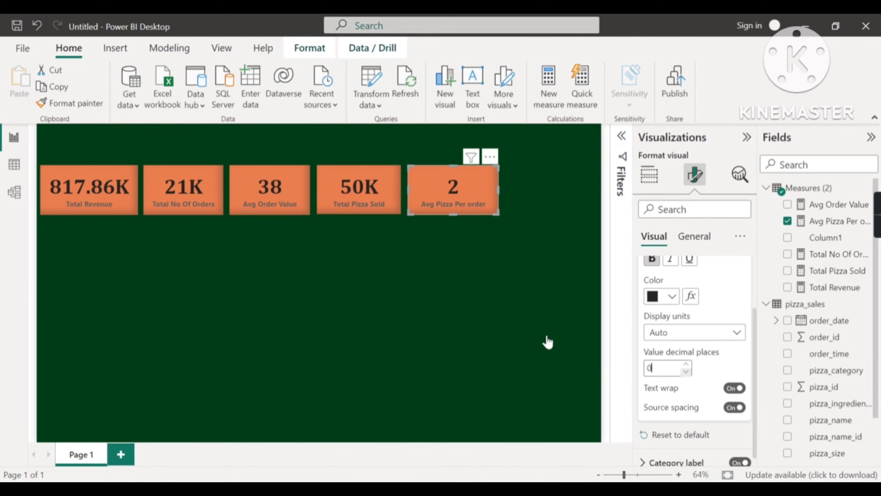
pyautogui.click(401, 249)
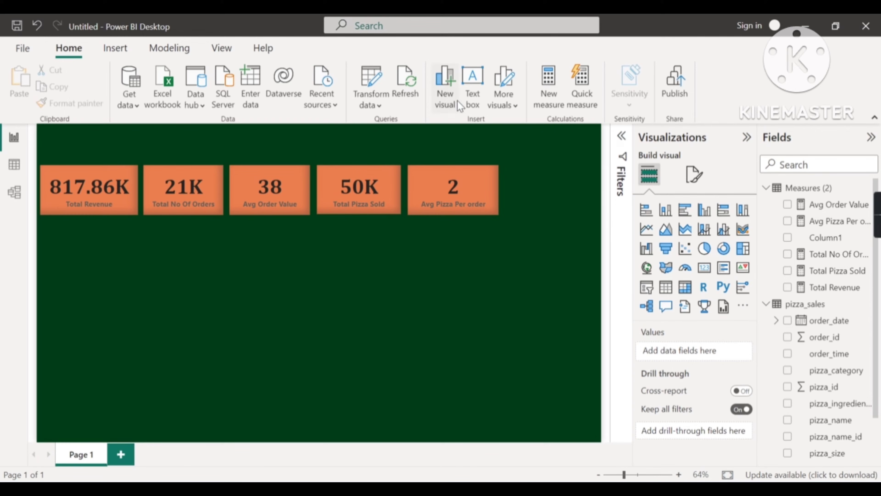
# Step: Insert a text box on the page with the title "Pizza's Sales Analysis Dashboard"
pyautogui.click(474, 92)
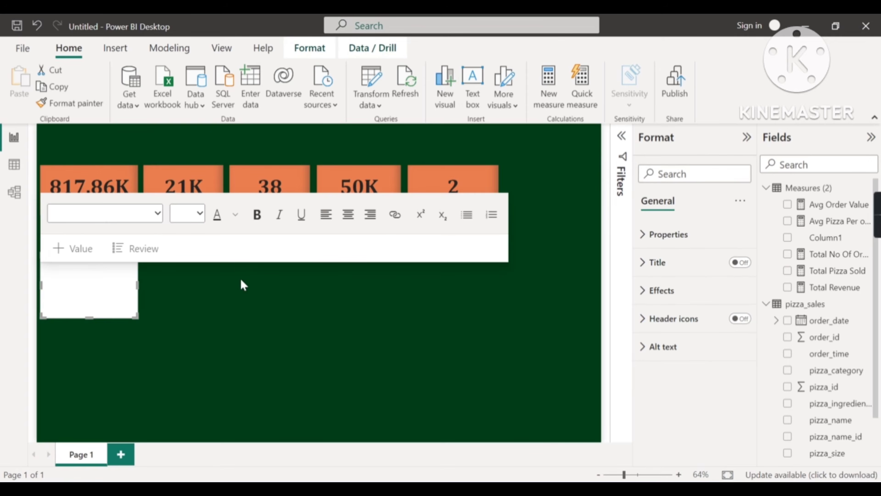
pyautogui.click(91, 282)
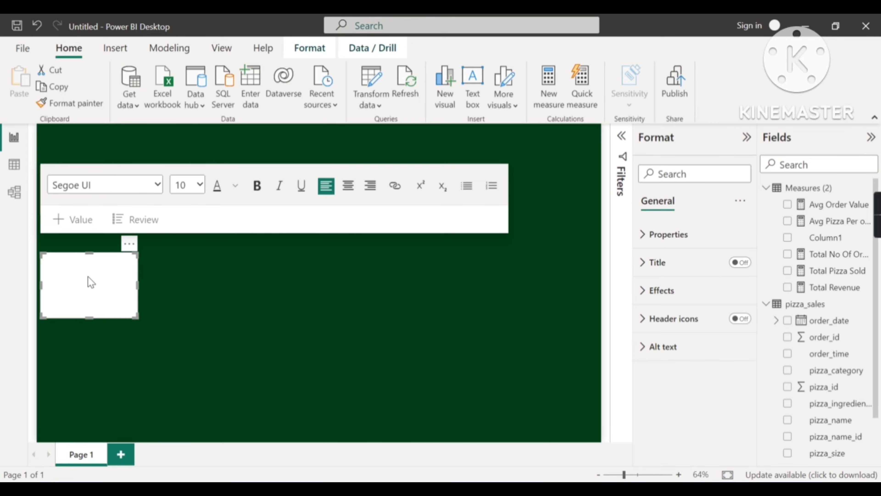
pyautogui.write('Pizza')
pyautogui.write('boaerd')
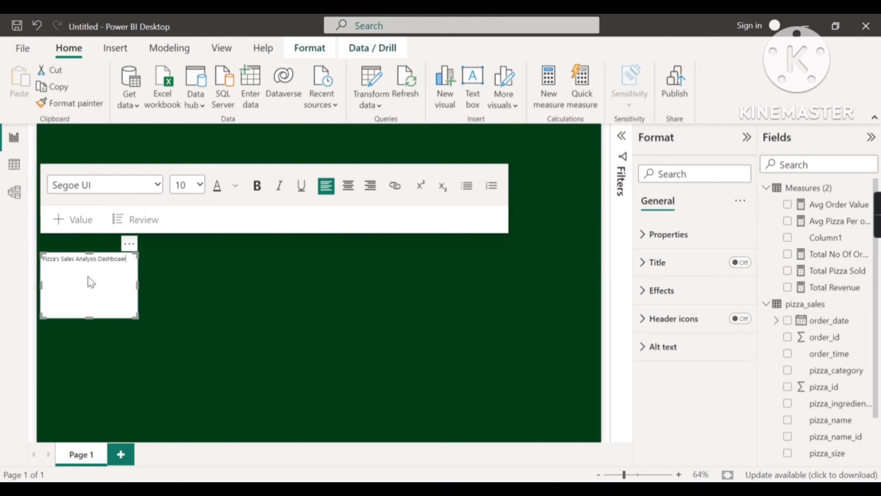
pyautogui.hotkey('shift', 'Left')
pyautogui.hotkey('shift', 'Left')
pyautogui.hotkey('shift', 'Left')
pyautogui.hotkey('shift', 'Left')
pyautogui.press('BackSpace')
pyautogui.write('ard')
# Step: Set the font size of the whole dashboard title text to 40
pyautogui.moveTo(128, 260); pyautogui.dragTo(41, 267)
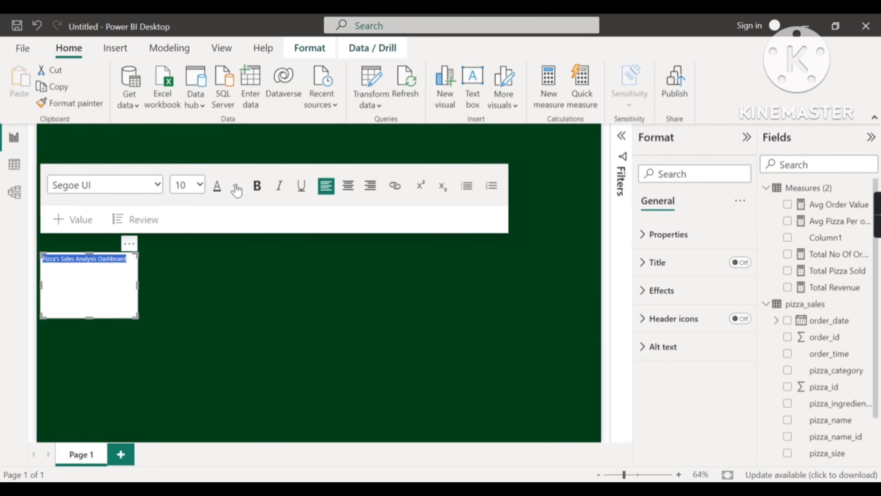
pyautogui.click(200, 185)
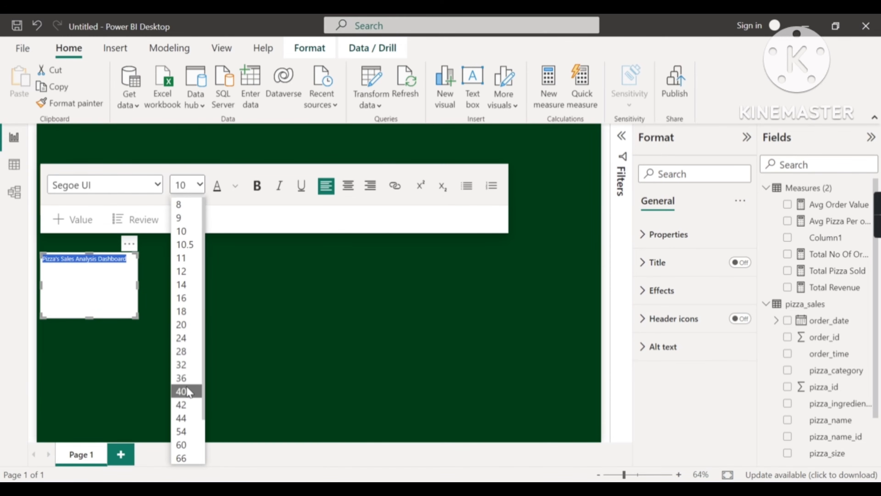
pyautogui.click(182, 391)
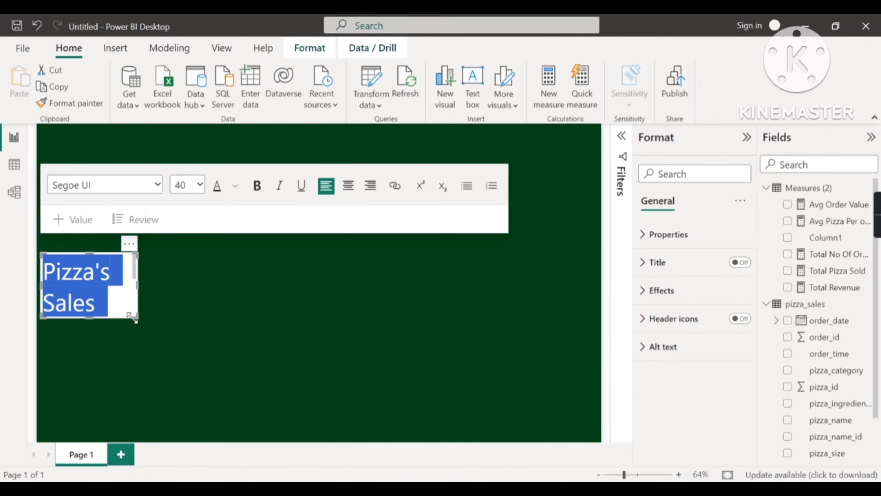
# Step: Widen the title text box until the title fits on one line, and centre the text
pyautogui.moveTo(135, 316); pyautogui.dragTo(436, 294)
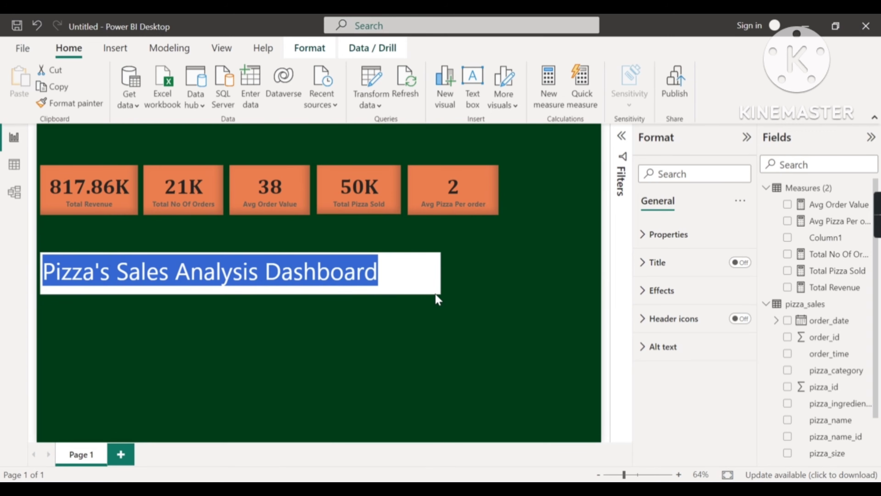
pyautogui.click(346, 189)
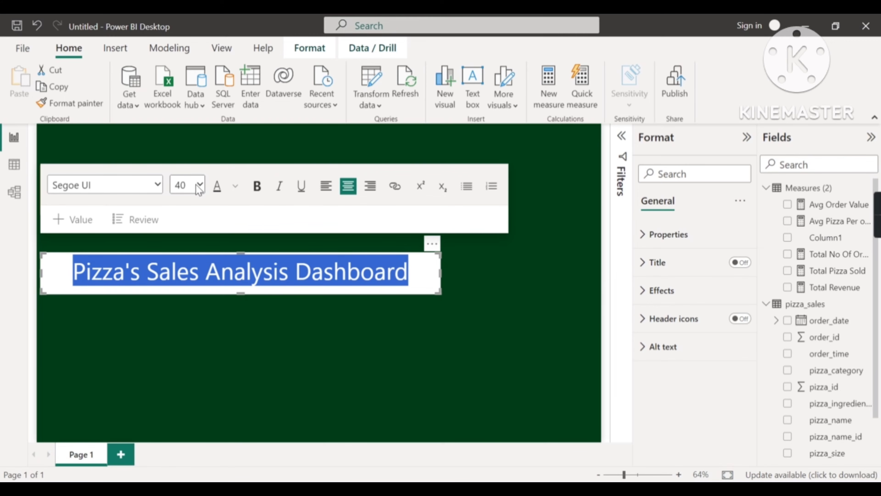
# Step: Format the dashboard title text as bold Calibri and colour it yellow
pyautogui.click(157, 188)
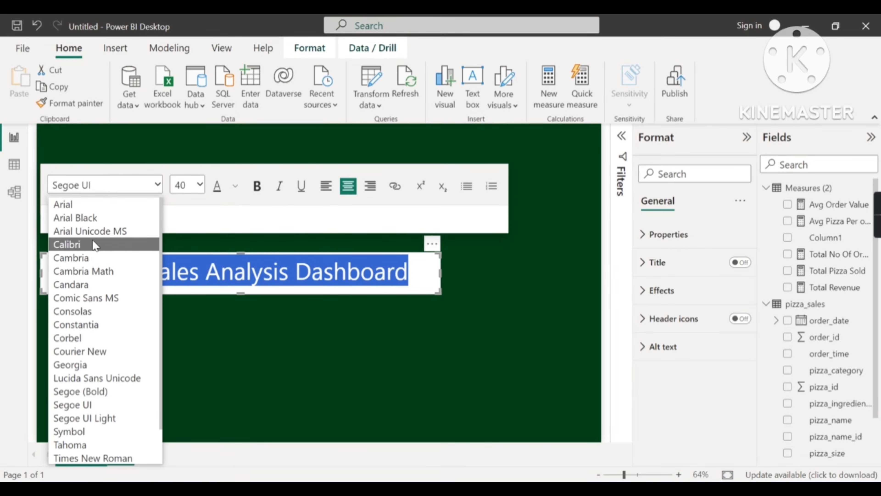
pyautogui.click(80, 245)
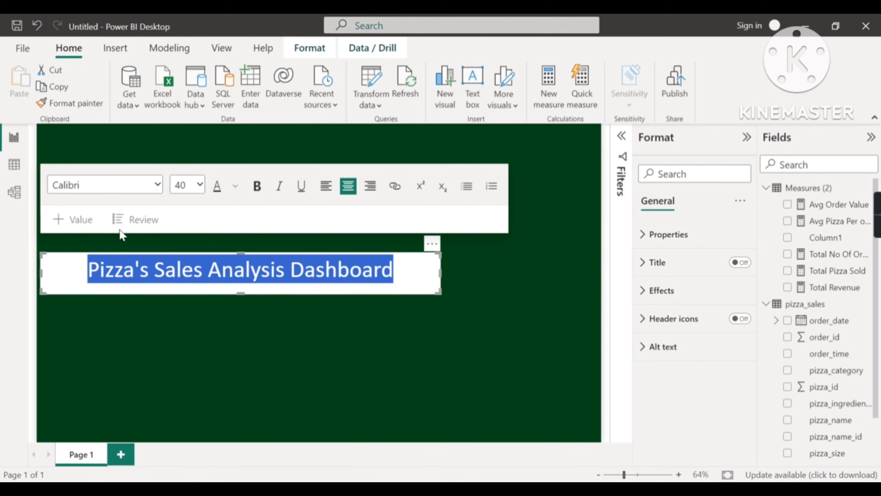
pyautogui.click(258, 187)
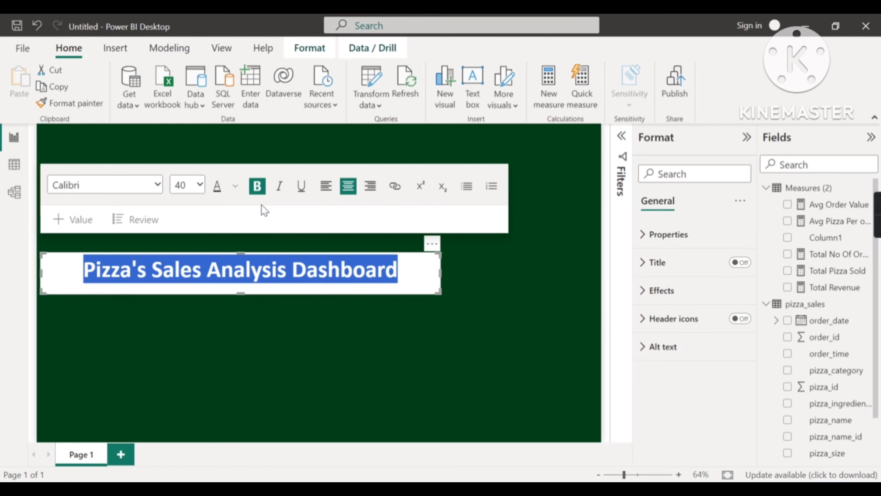
pyautogui.click(236, 190)
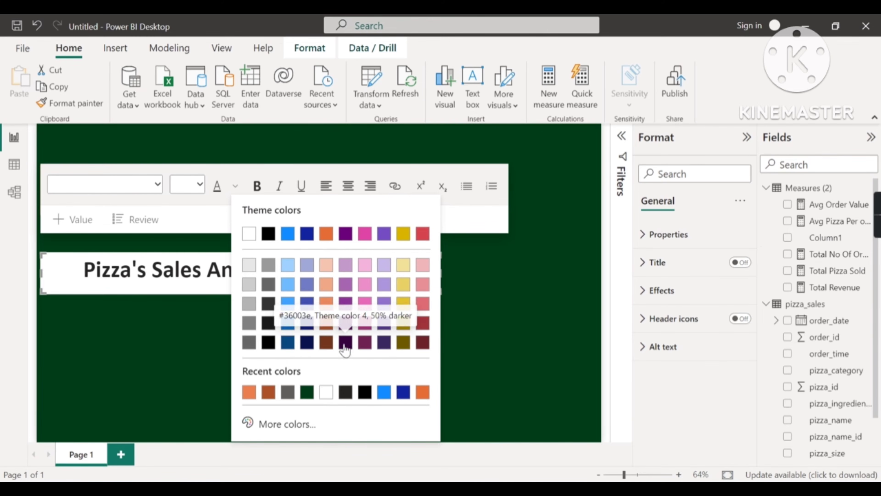
pyautogui.click(403, 306)
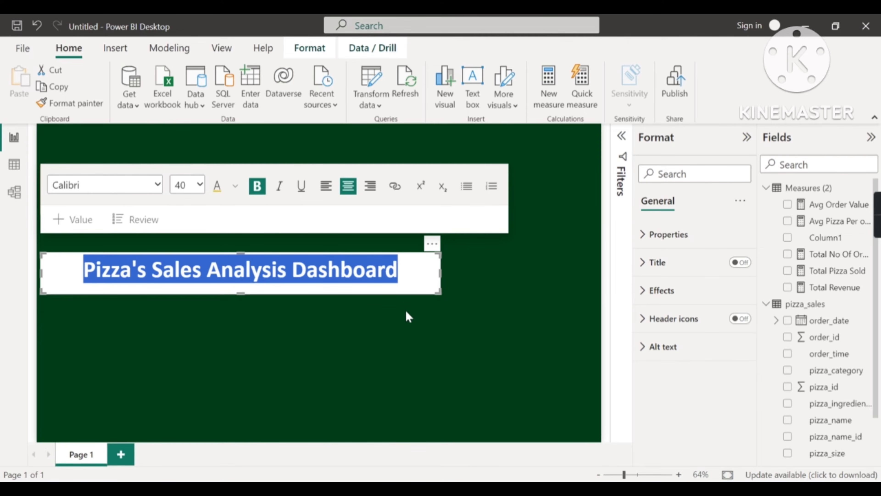
pyautogui.click(407, 312)
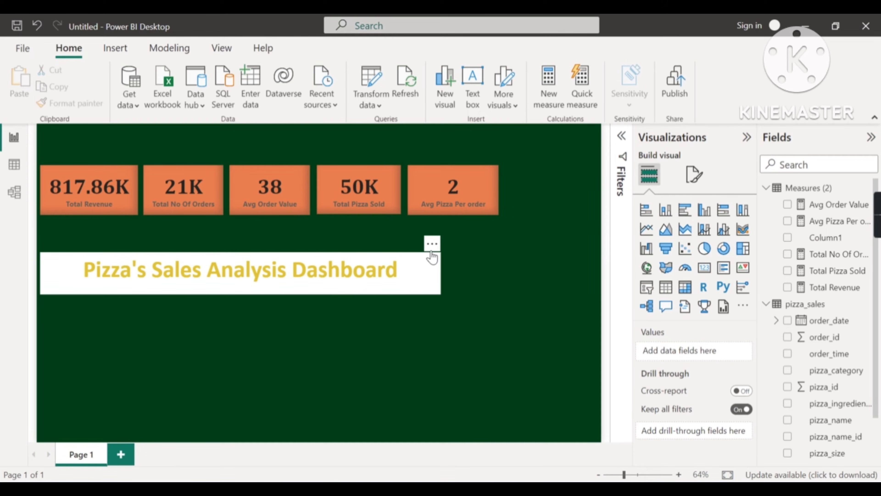
# Step: Move the title text box to the page's upper edge, above the row of KPI cards
pyautogui.moveTo(432, 255); pyautogui.dragTo(495, 135)
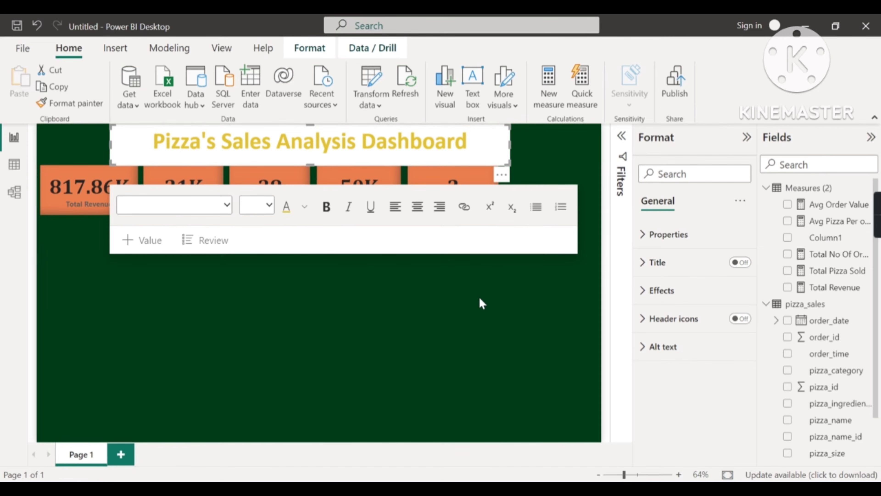
pyautogui.click(462, 329)
pyautogui.moveTo(418, 465)
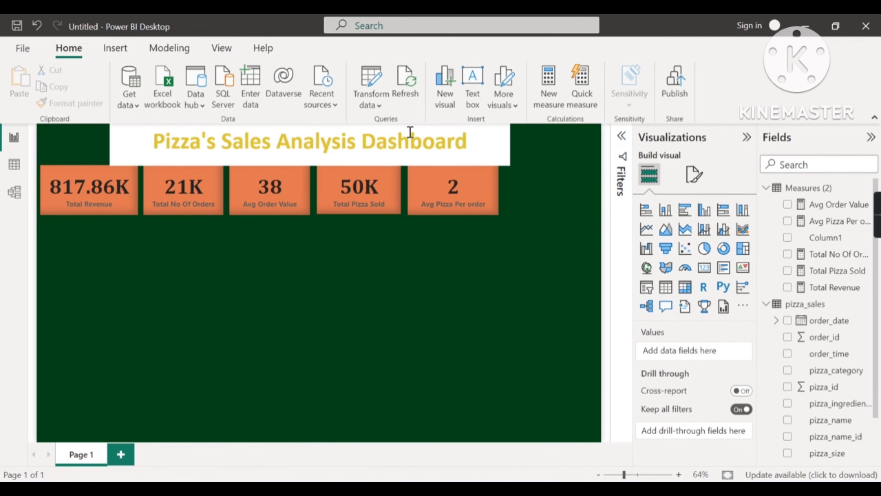
# Step: Recolour the dashboard title text white and turn off the text box's background
pyautogui.moveTo(468, 141); pyautogui.dragTo(153, 142)
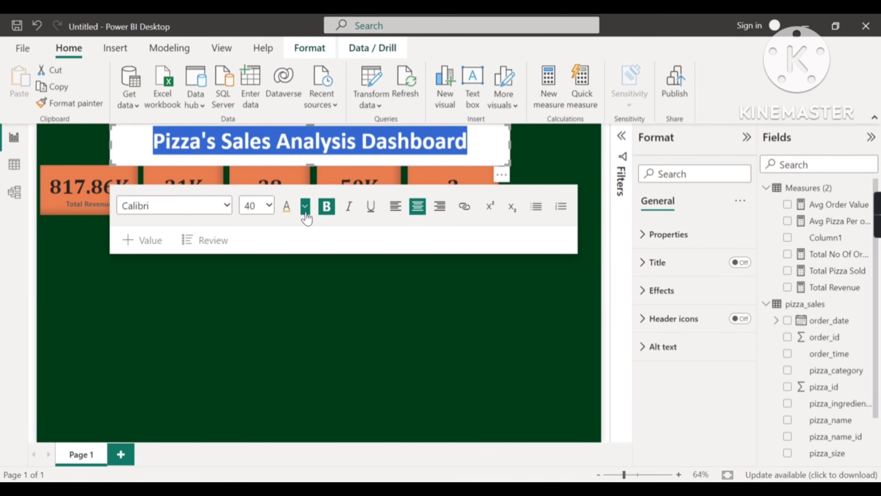
pyautogui.click(305, 206)
pyautogui.click(319, 254)
pyautogui.click(652, 291)
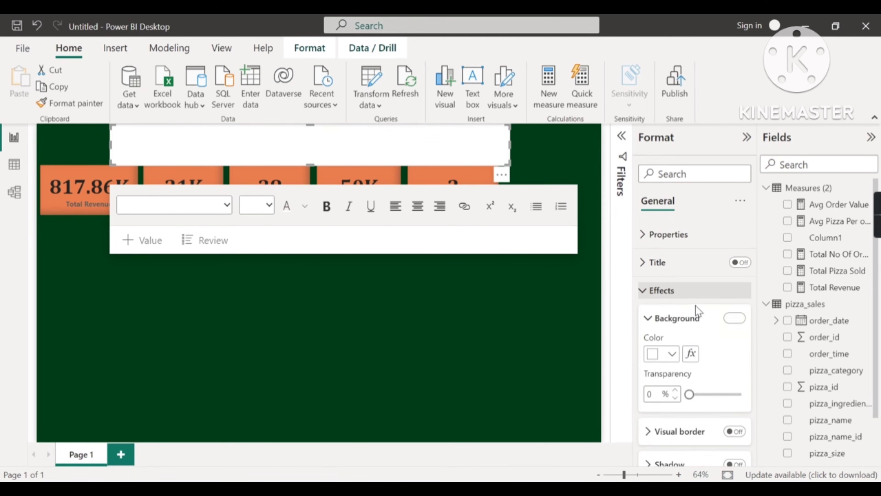
pyautogui.click(735, 318)
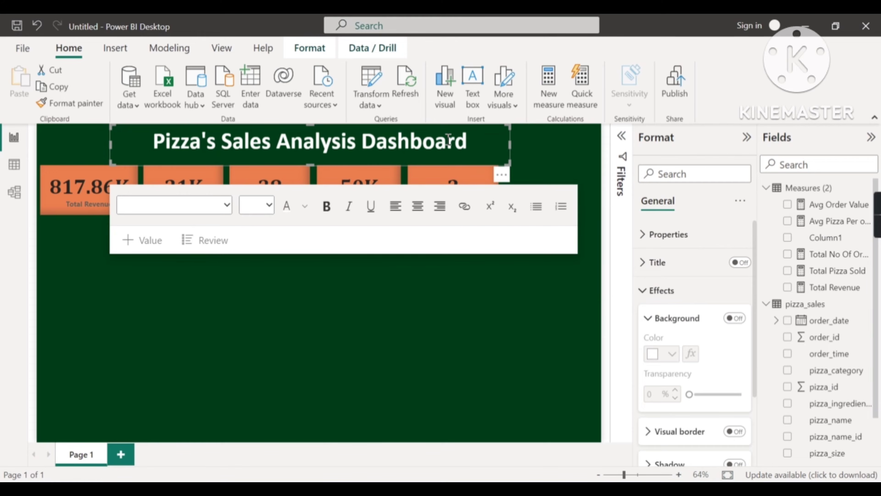
# Step: Change the title font to Cambria and shift the title text box slightly to the right above the cards
pyautogui.moveTo(448, 139); pyautogui.dragTo(153, 142)
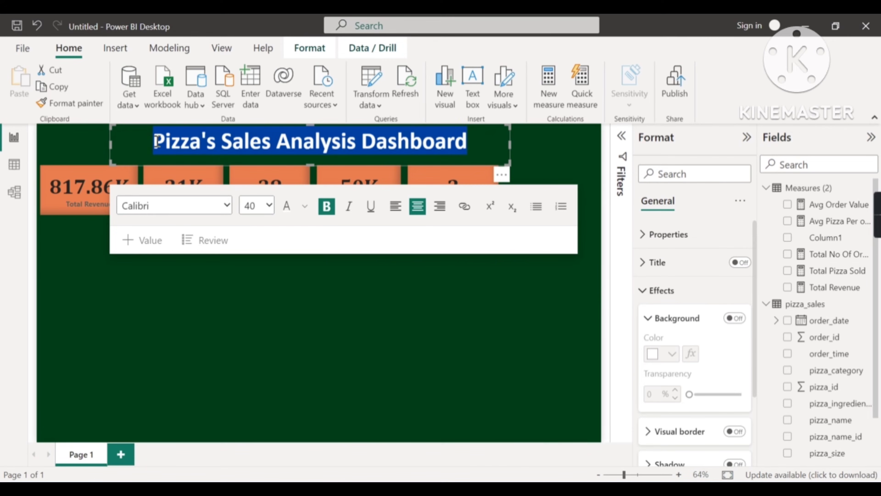
pyautogui.click(226, 208)
pyautogui.click(162, 280)
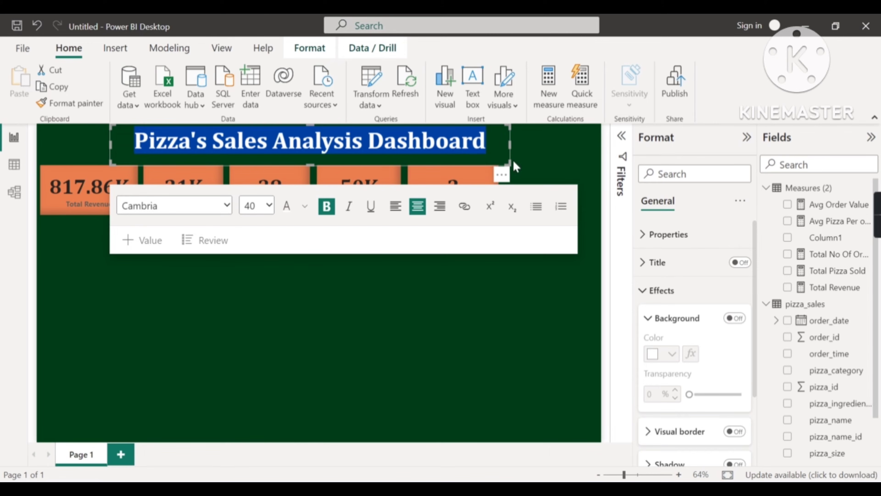
pyautogui.click(503, 174)
pyautogui.click(516, 177)
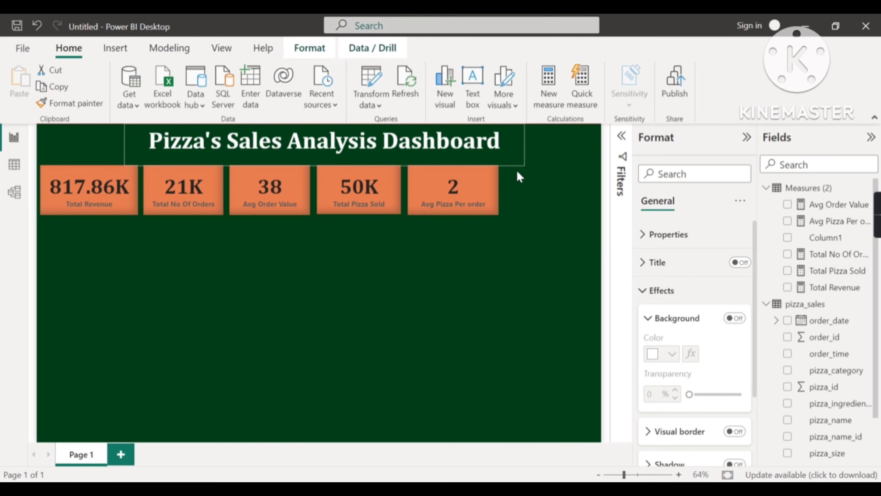
pyautogui.moveTo(517, 173); pyautogui.dragTo(512, 173)
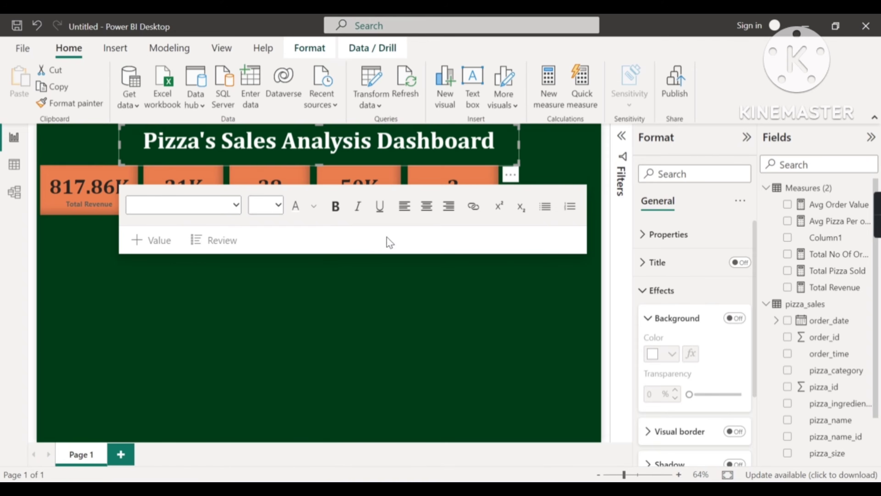
pyautogui.click(287, 286)
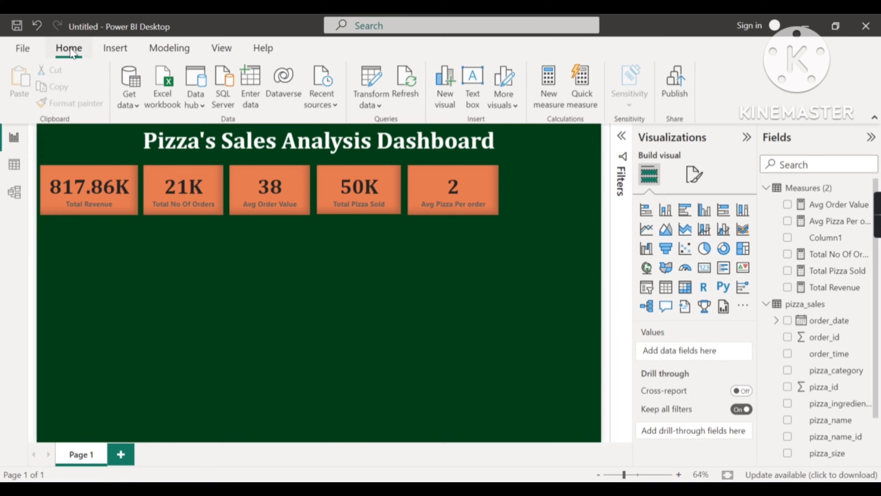
# Step: Insert the "pizza logo" picture from the Desktop folder as an image on the page
pyautogui.click(112, 49)
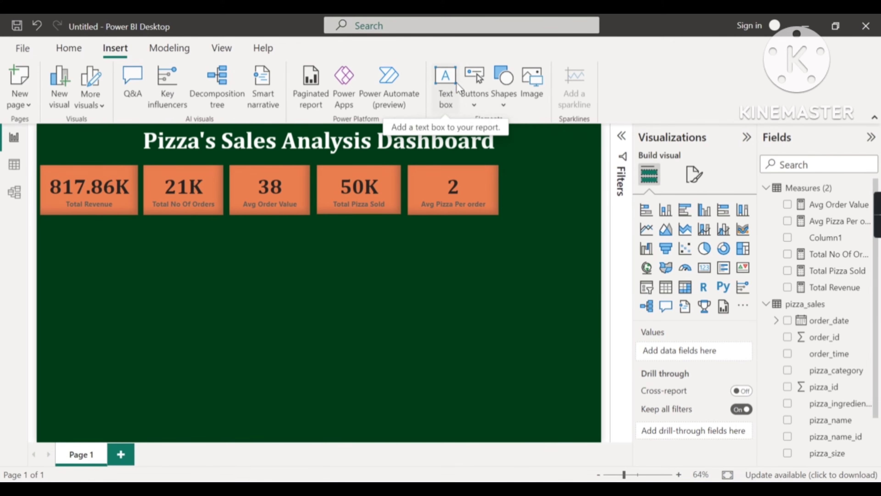
pyautogui.click(528, 99)
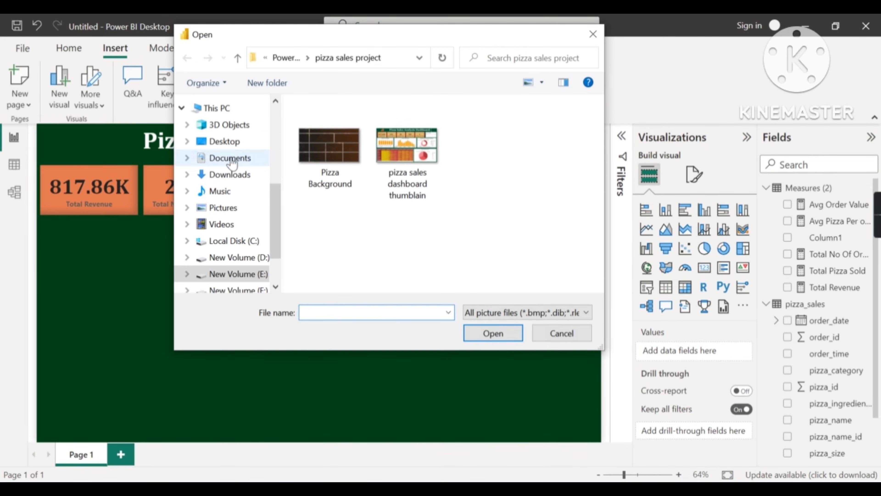
pyautogui.click(229, 159)
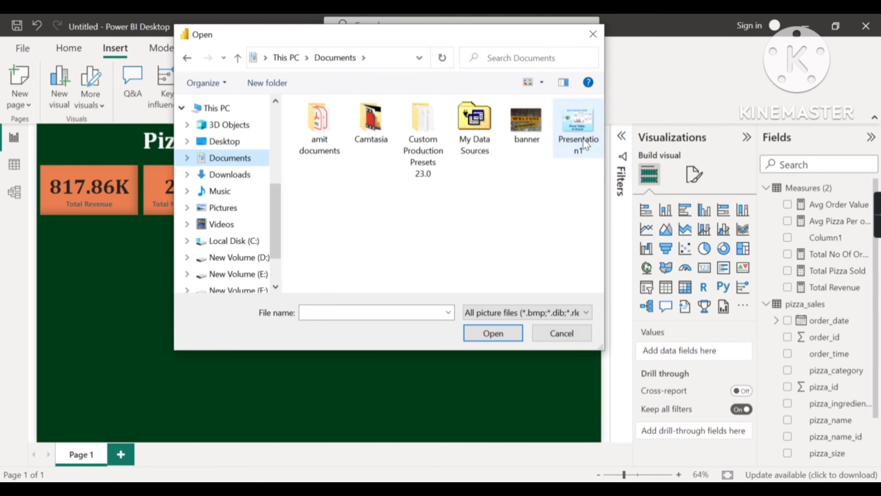
pyautogui.click(231, 177)
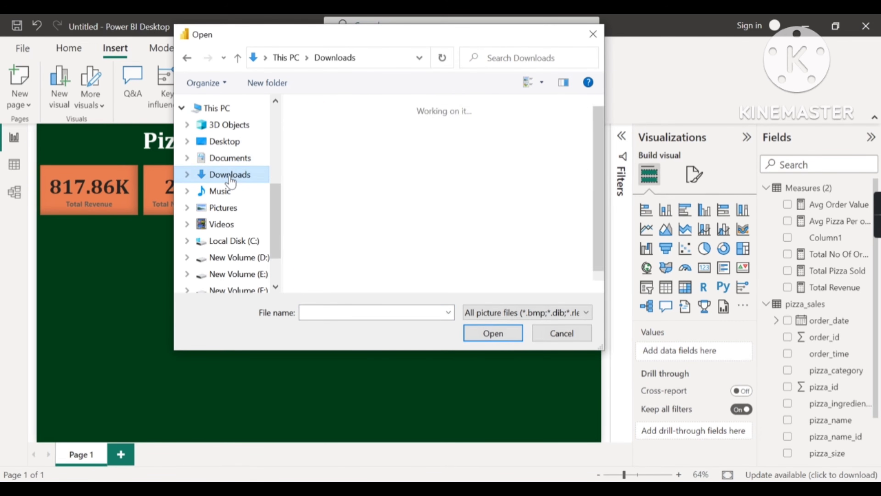
pyautogui.scroll(-6, 346, 160)
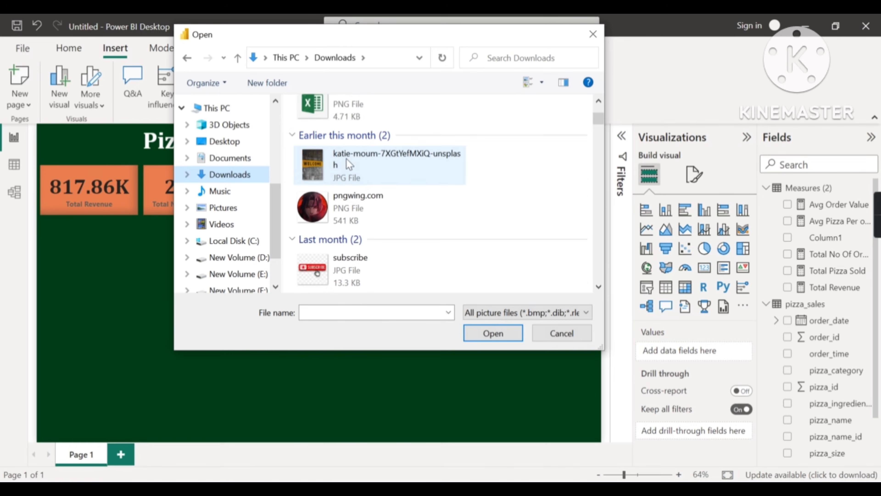
pyautogui.scroll(3, 346, 158)
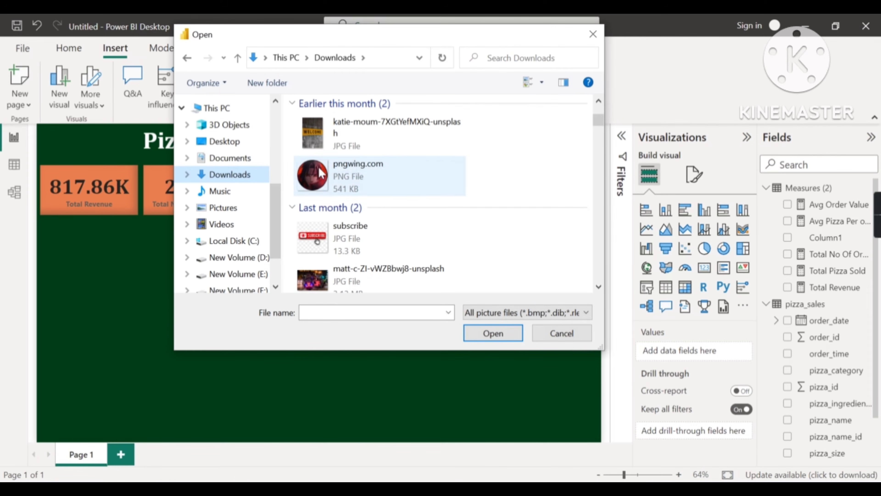
pyautogui.click(229, 207)
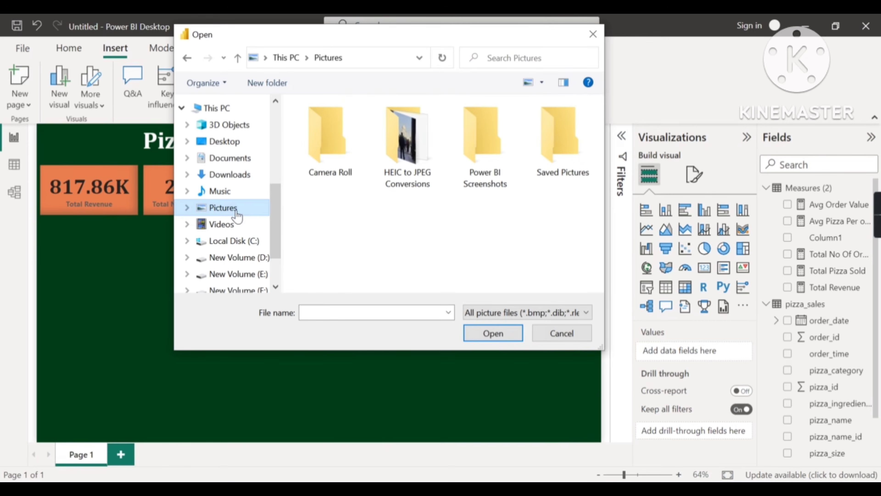
pyautogui.click(224, 224)
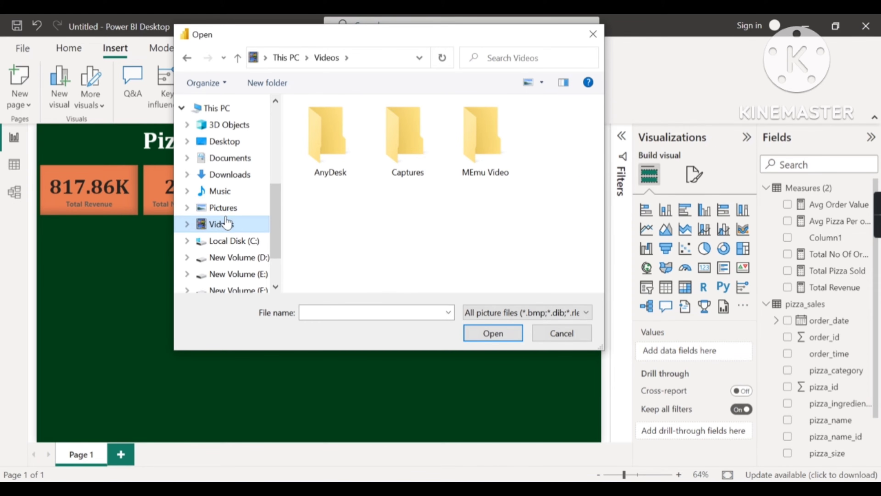
pyautogui.click(231, 145)
pyautogui.scroll(-3, 431, 188)
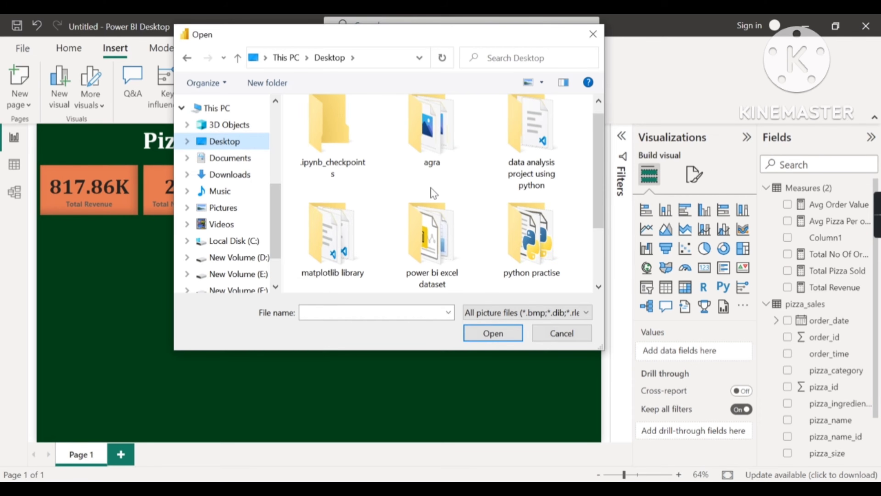
pyautogui.click(409, 237)
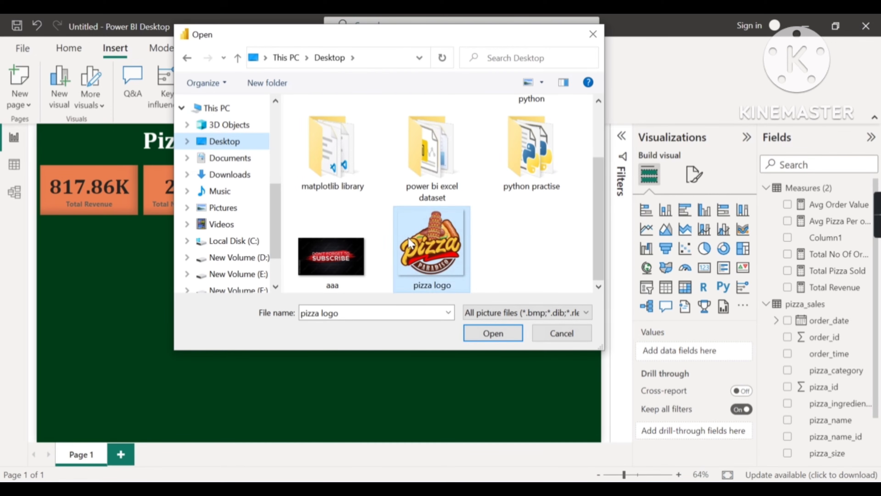
pyautogui.click(489, 334)
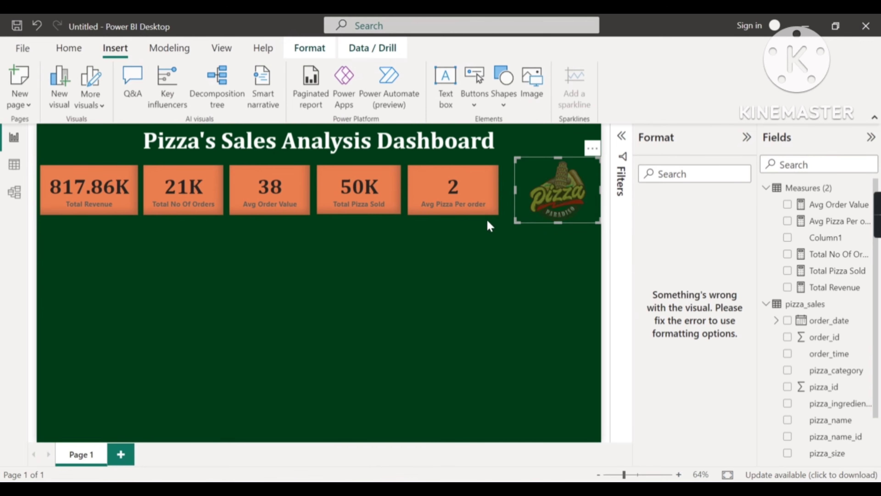
# Step: Shrink the pizza logo and place it left of the dashboard title, above the Total Revenue card
pyautogui.moveTo(406, 229); pyautogui.dragTo(344, 257)
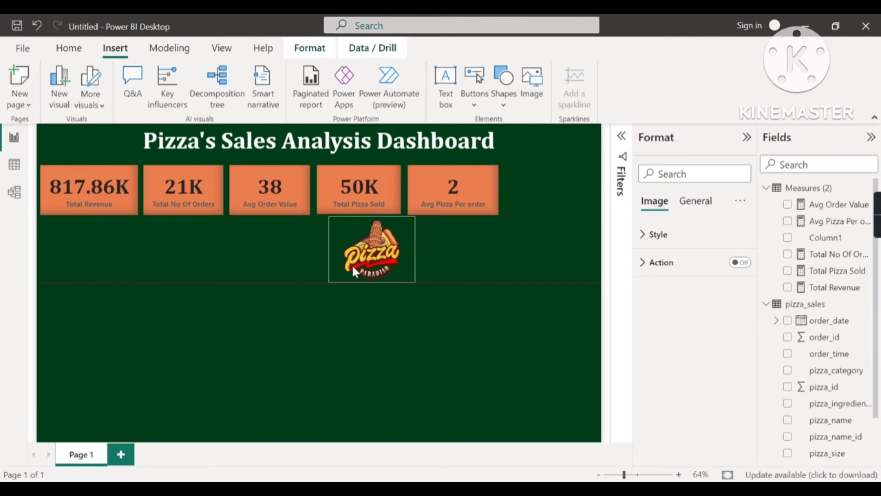
pyautogui.moveTo(415, 282); pyautogui.dragTo(118, 147)
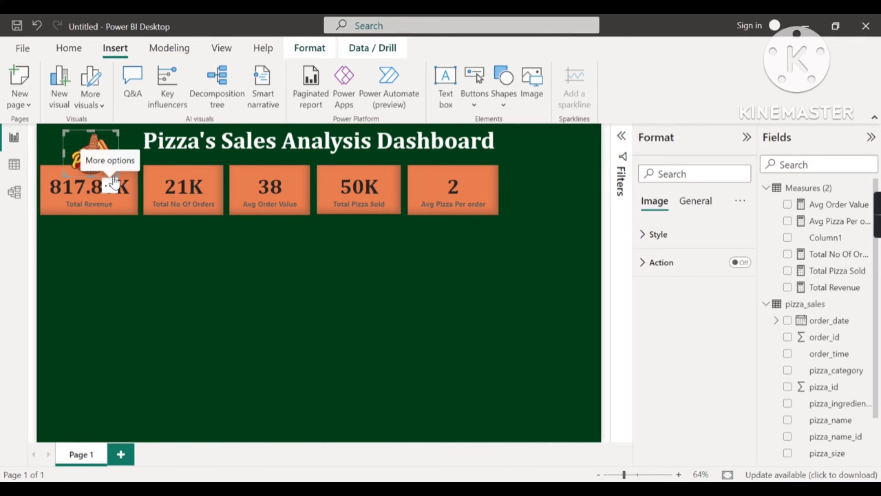
pyautogui.moveTo(113, 178); pyautogui.dragTo(103, 164)
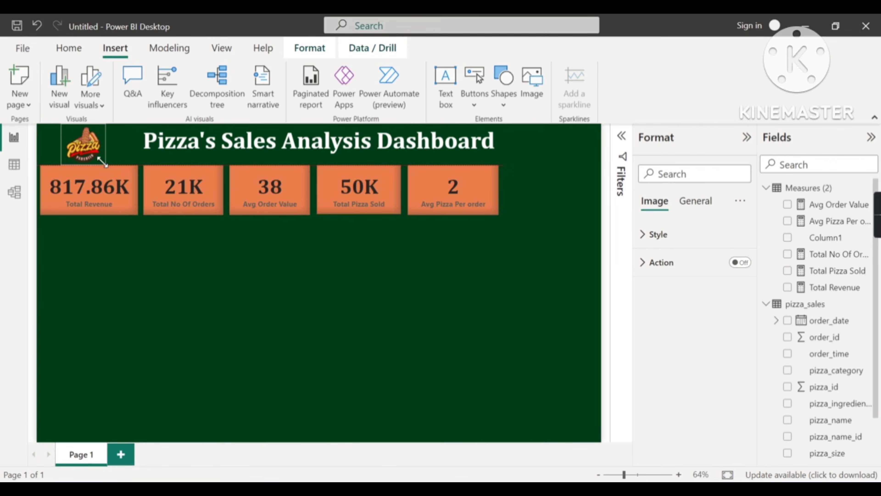
pyautogui.click(328, 251)
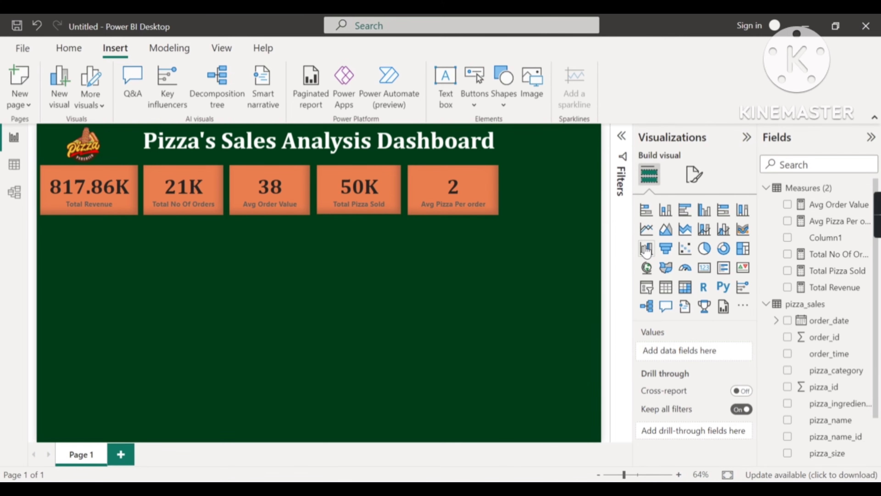
# Step: Add a slicer and size it to match the KPI cards, beside the Avg Pizza Per order card
pyautogui.click(645, 292)
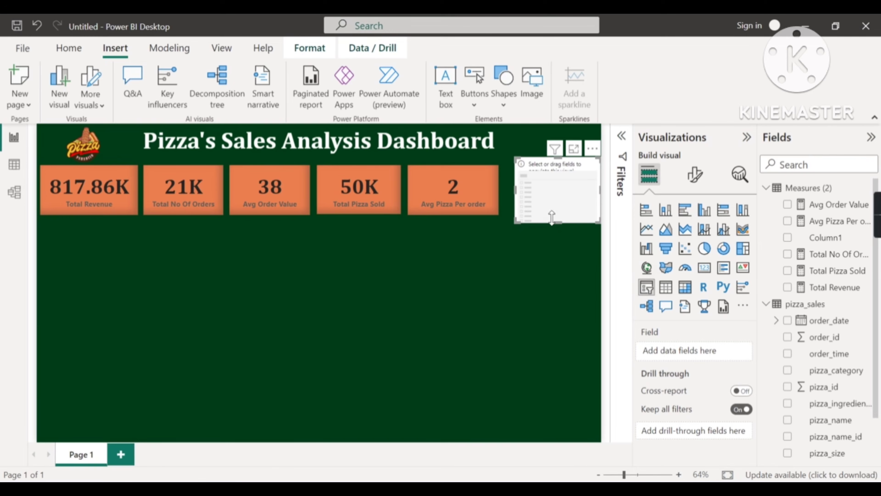
pyautogui.moveTo(513, 189); pyautogui.dragTo(508, 192)
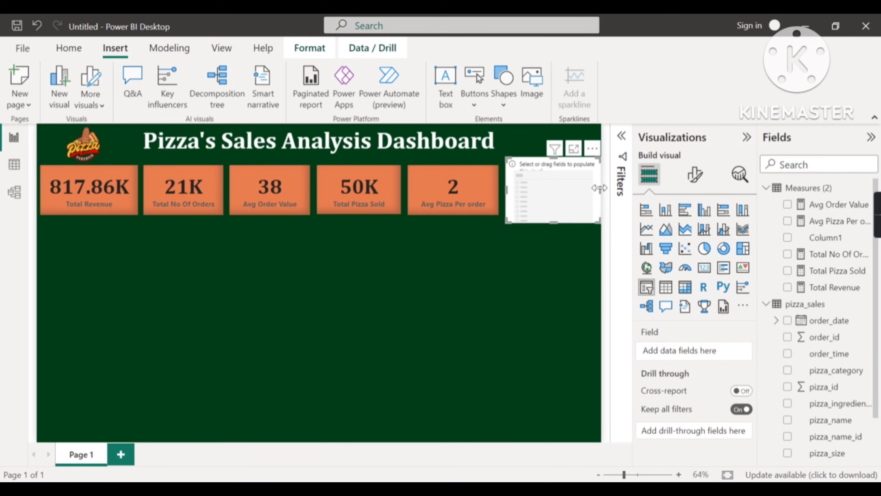
pyautogui.moveTo(600, 188); pyautogui.dragTo(598, 187)
pyautogui.moveTo(563, 158)
pyautogui.mouseDown()
pyautogui.moveTo(563, 178)
pyautogui.moveTo(562, 166)
pyautogui.mouseUp()
pyautogui.moveTo(552, 222); pyautogui.dragTo(552, 214)
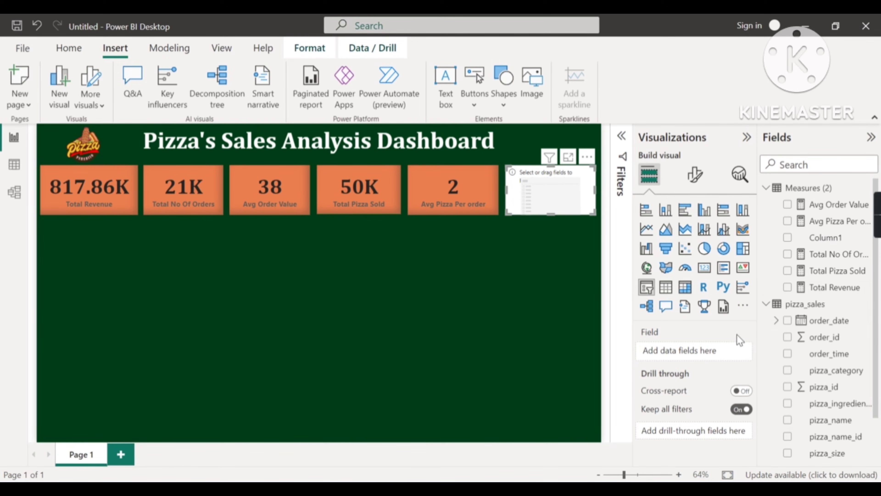
# Step: Assign the pizza_category field to the slicer and look through its category list
pyautogui.scroll(-3, 822, 334)
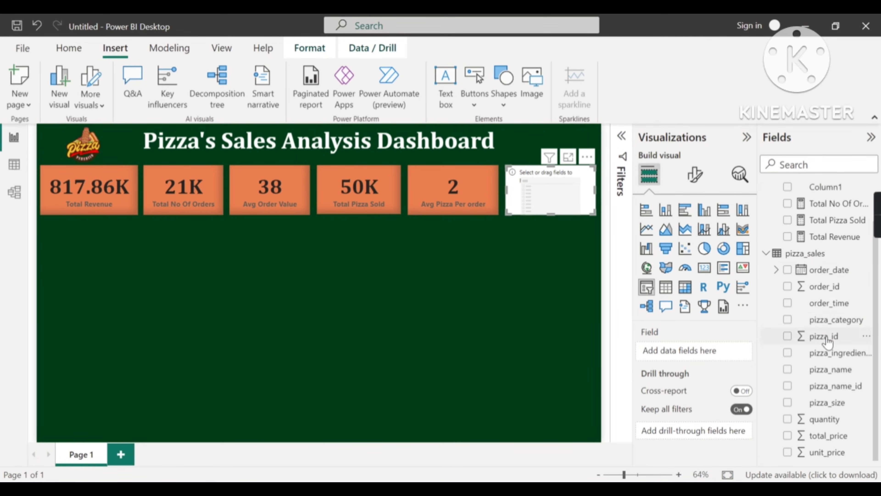
pyautogui.moveTo(832, 325); pyautogui.dragTo(707, 360)
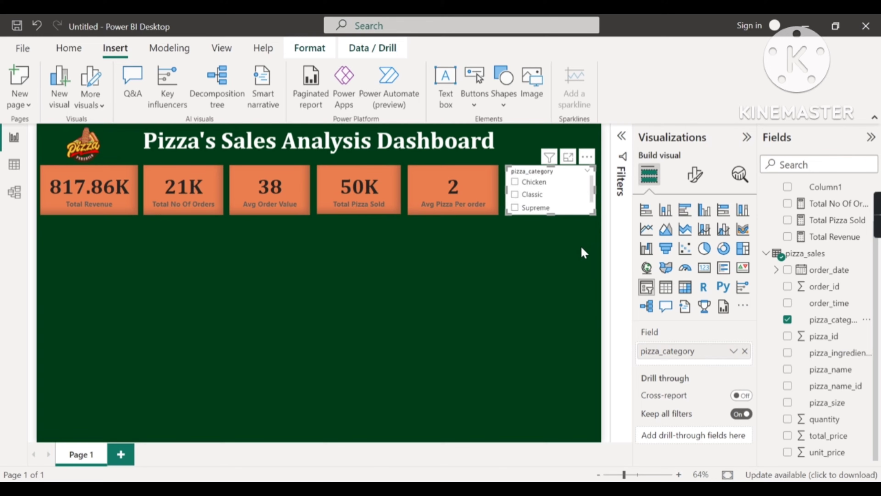
pyautogui.scroll(-1, 549, 201)
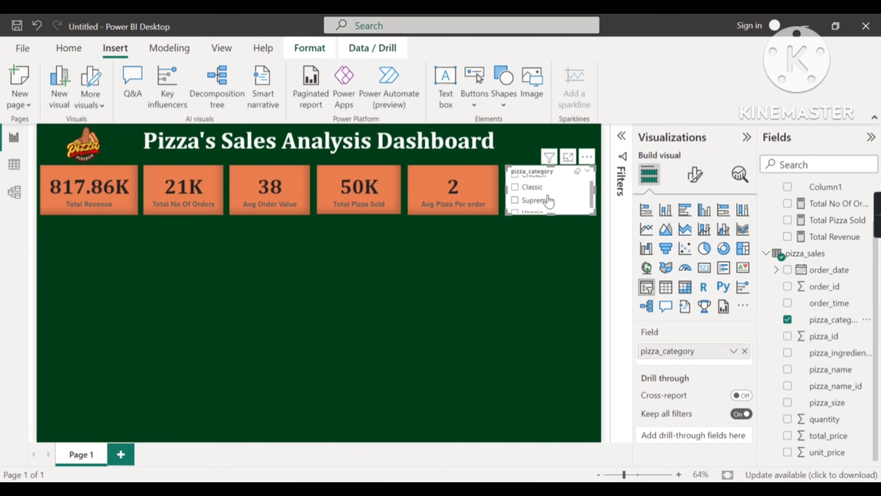
pyautogui.scroll(1, 548, 196)
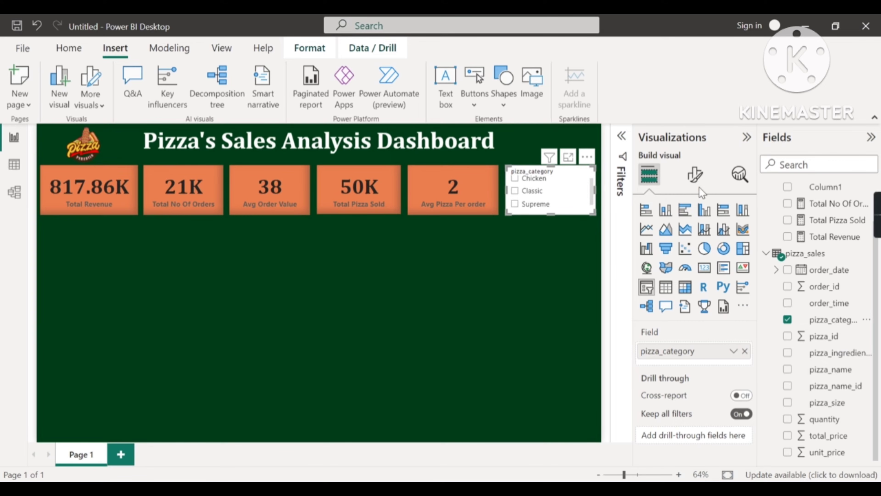
# Step: Change the pizza_category slicer's style to Dropdown and check that its list opens
pyautogui.click(697, 181)
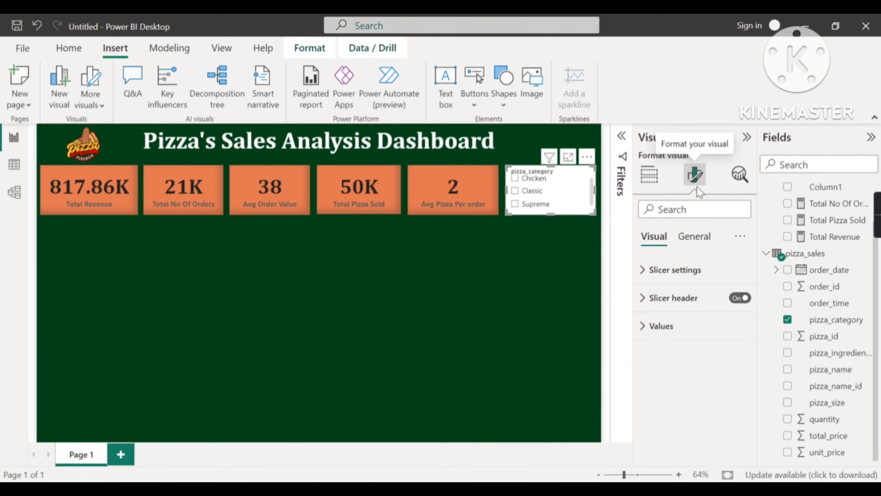
pyautogui.click(652, 278)
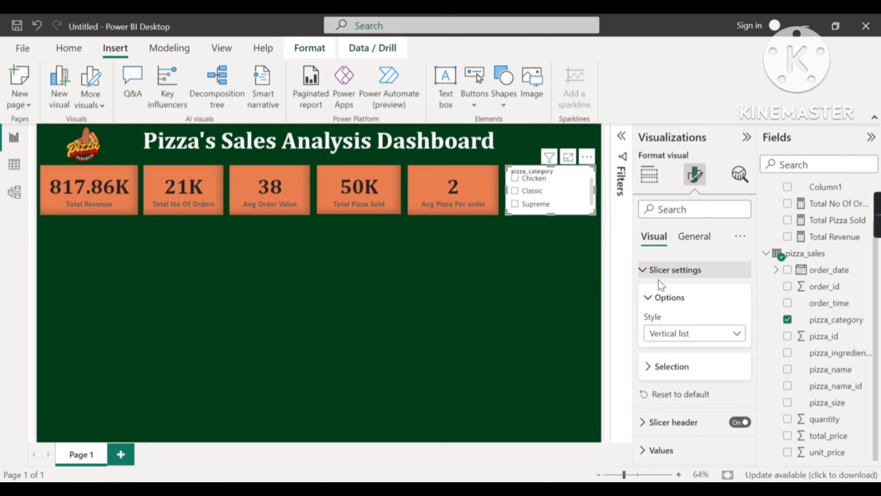
pyautogui.click(725, 341)
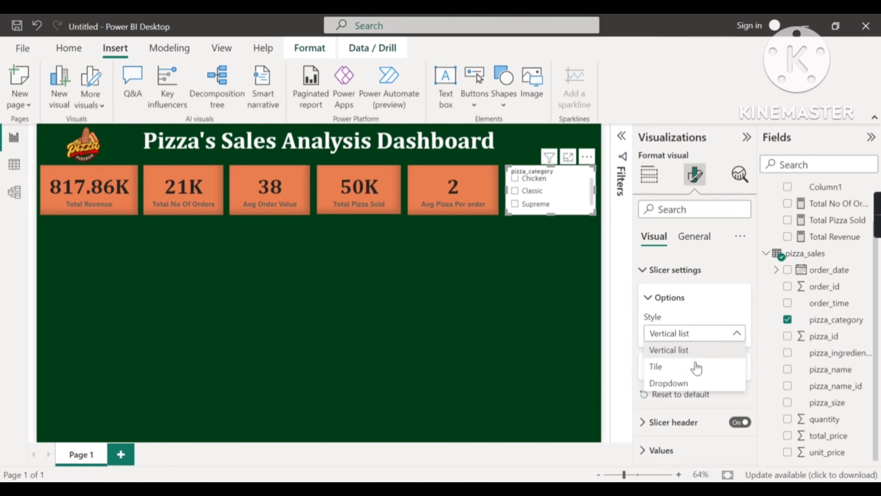
pyautogui.click(668, 384)
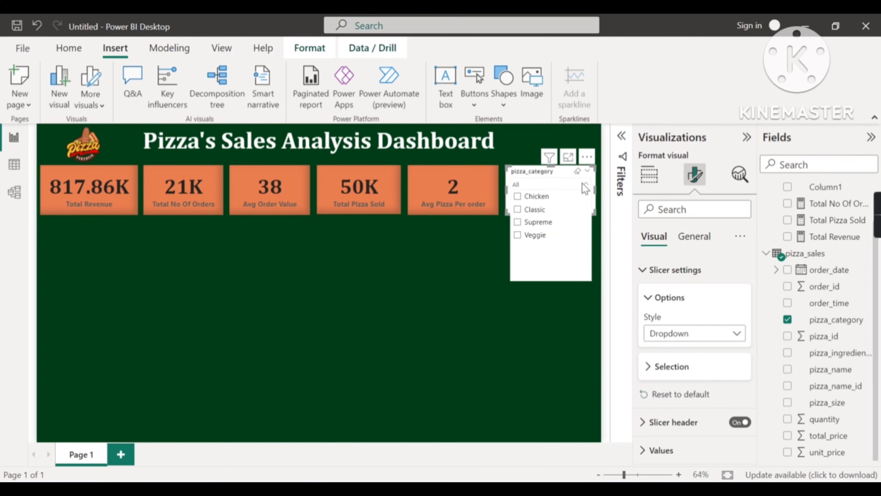
pyautogui.click(585, 189)
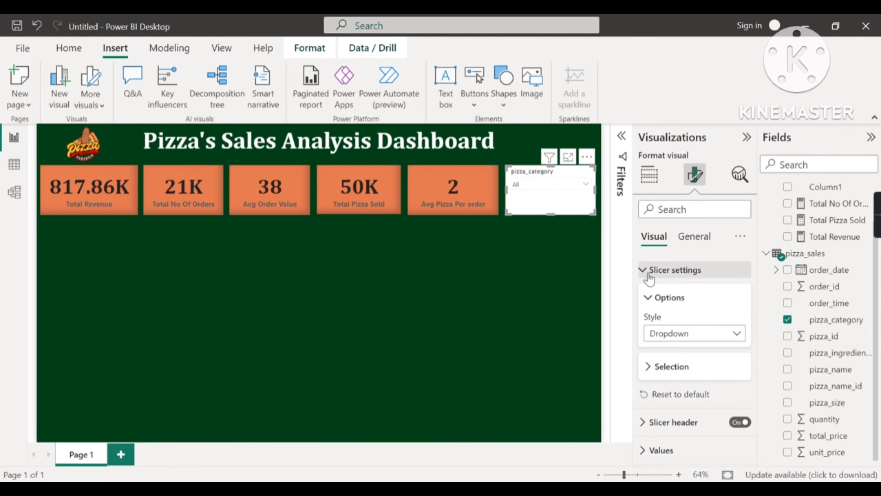
pyautogui.click(645, 275)
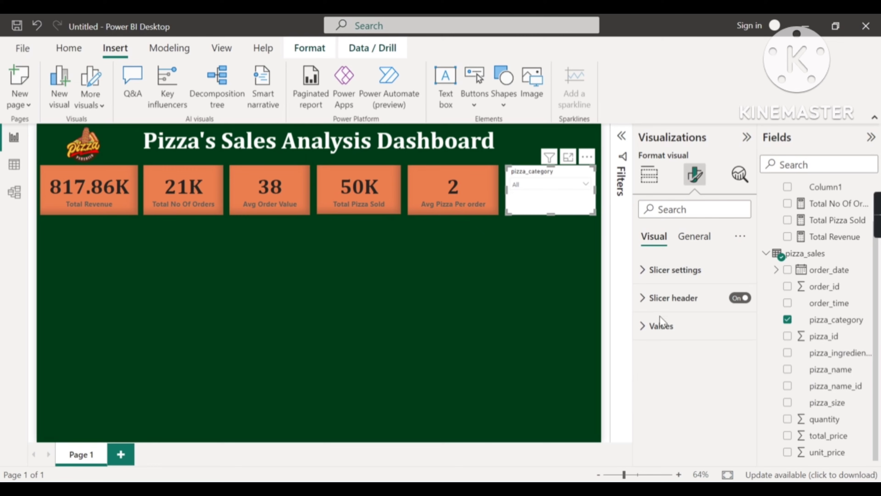
# Step: Make the slicer's value text bold and check the dropdown list
pyautogui.click(646, 328)
pyautogui.scroll(-3, 657, 337)
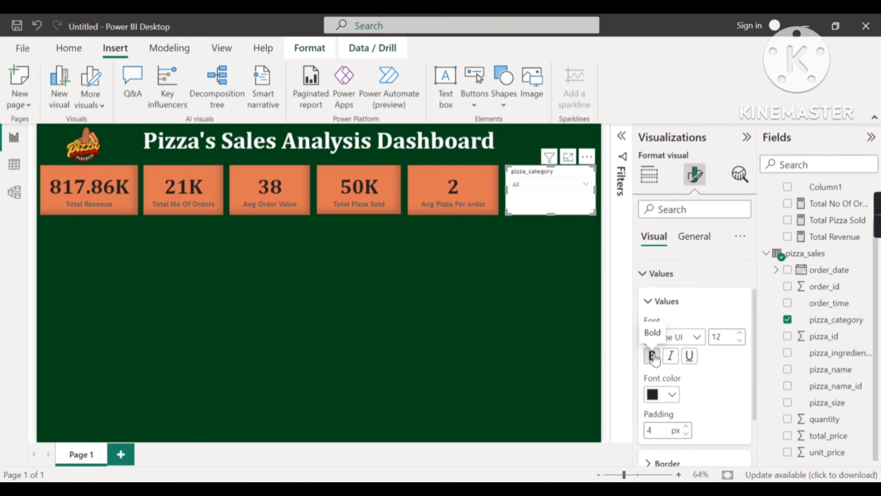
pyautogui.click(653, 356)
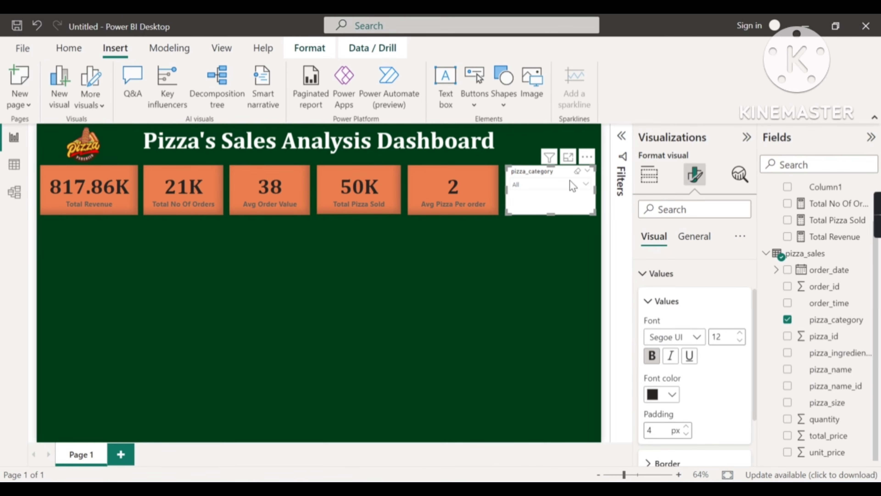
pyautogui.click(582, 185)
pyautogui.click(582, 185)
pyautogui.click(647, 274)
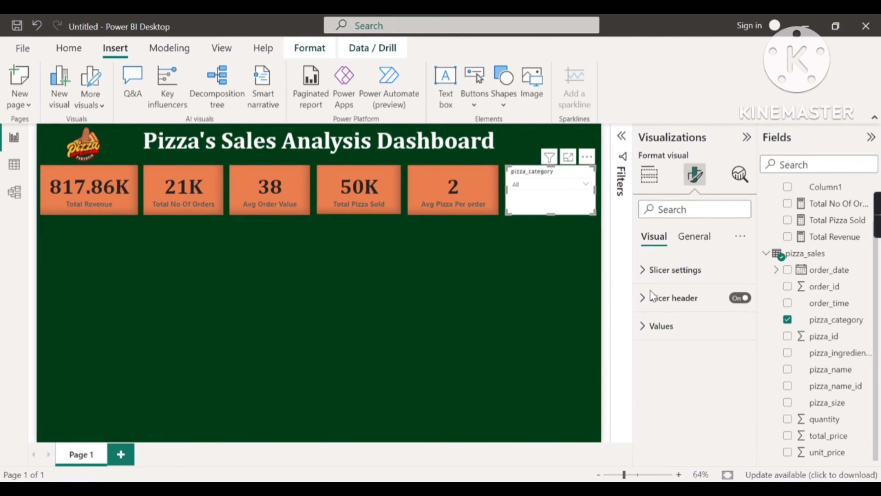
# Step: Set the slicer's background to the same recent orange colour as the KPI cards
pyautogui.click(691, 237)
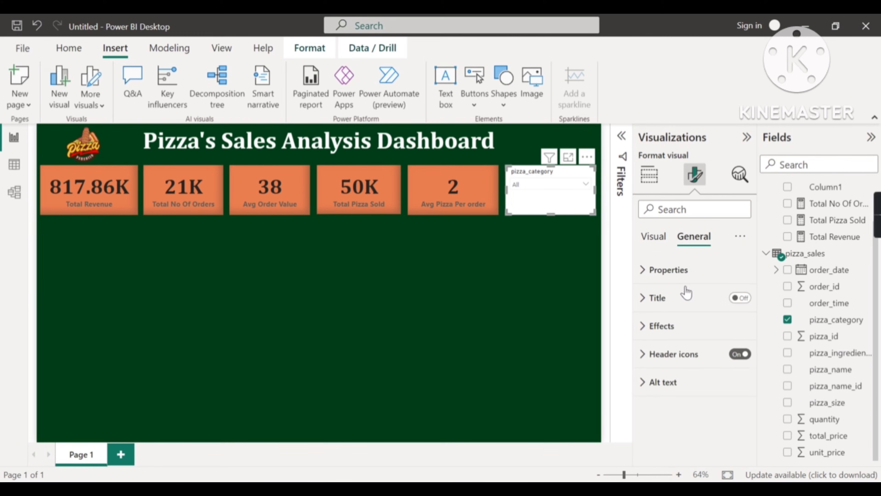
pyautogui.click(660, 324)
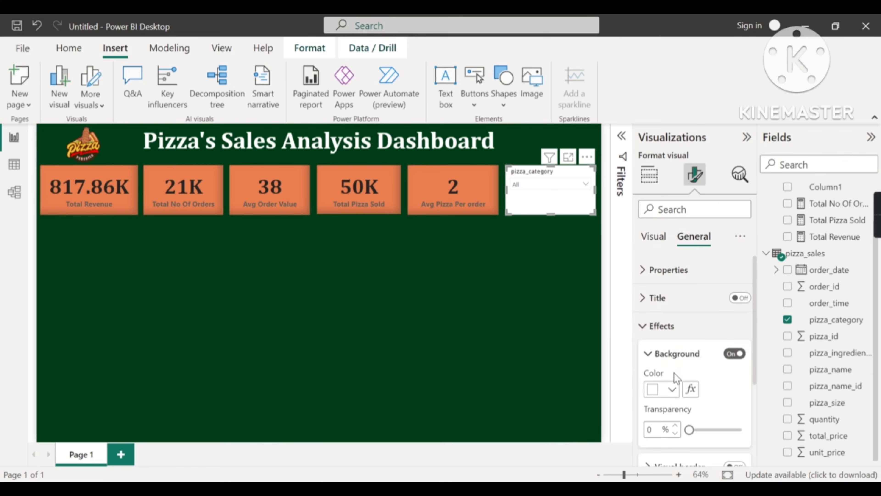
pyautogui.click(664, 394)
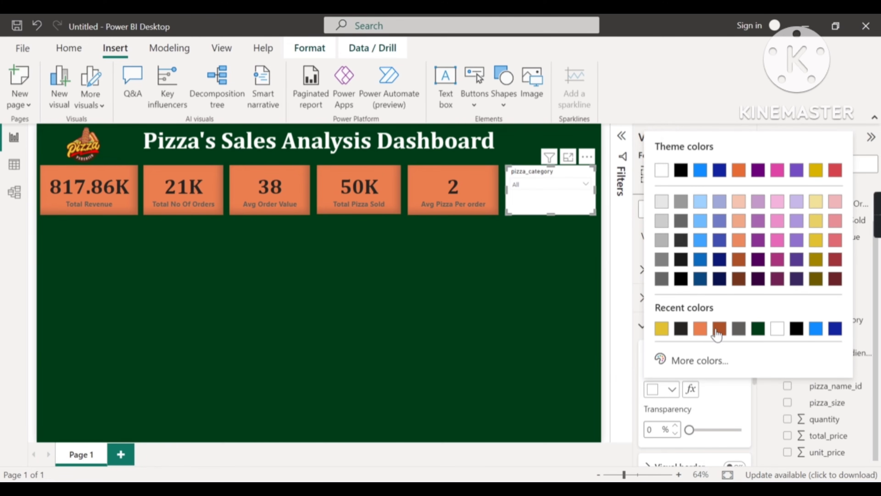
pyautogui.click(701, 329)
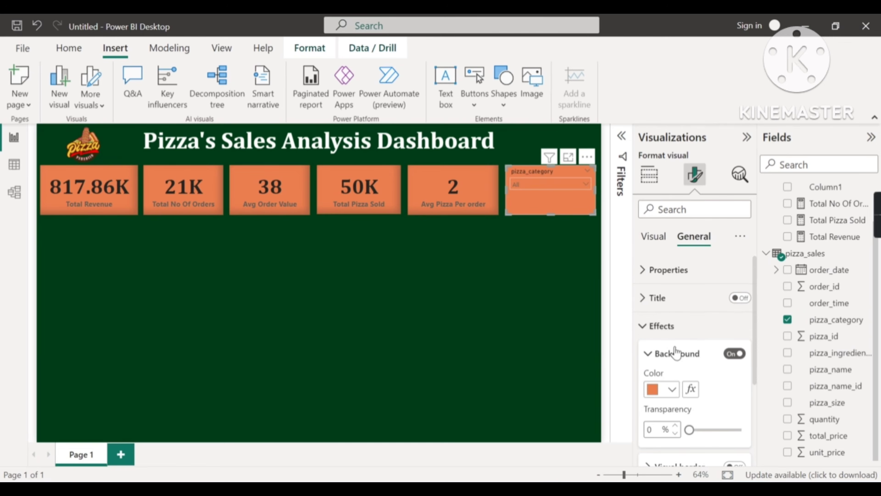
# Step: Turn on the slicer's shadow and set its offset to Inside
pyautogui.scroll(-2, 657, 372)
pyautogui.click(735, 427)
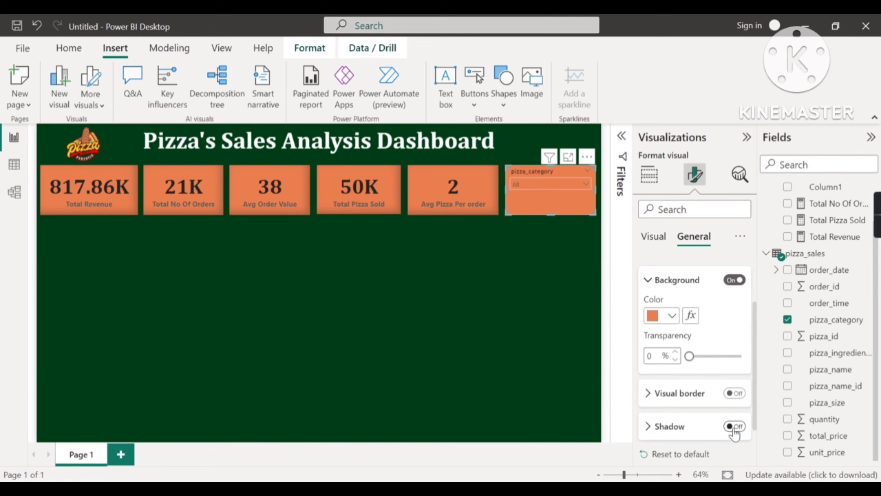
pyautogui.scroll(-1, 695, 431)
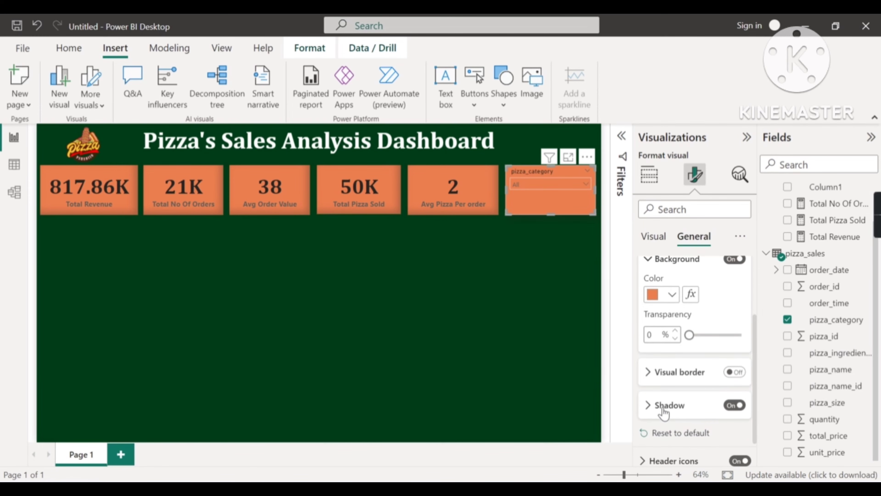
pyautogui.click(664, 413)
pyautogui.scroll(-1, 672, 409)
pyautogui.click(691, 403)
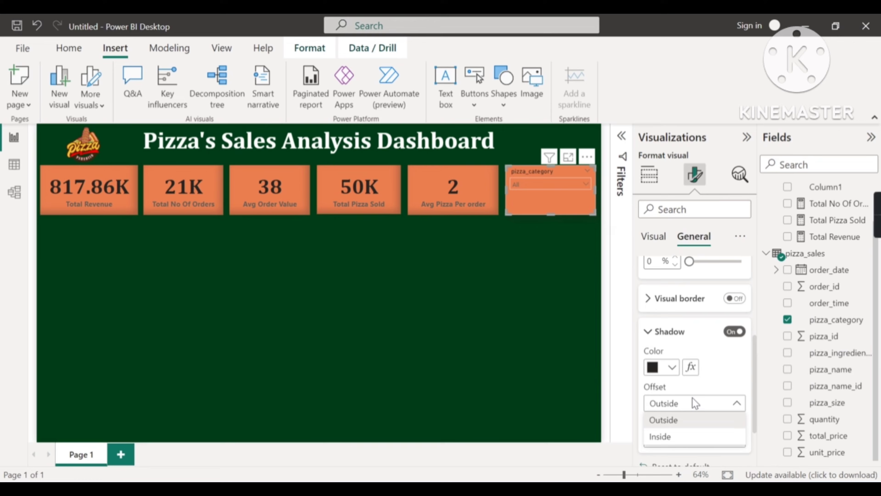
pyautogui.click(675, 438)
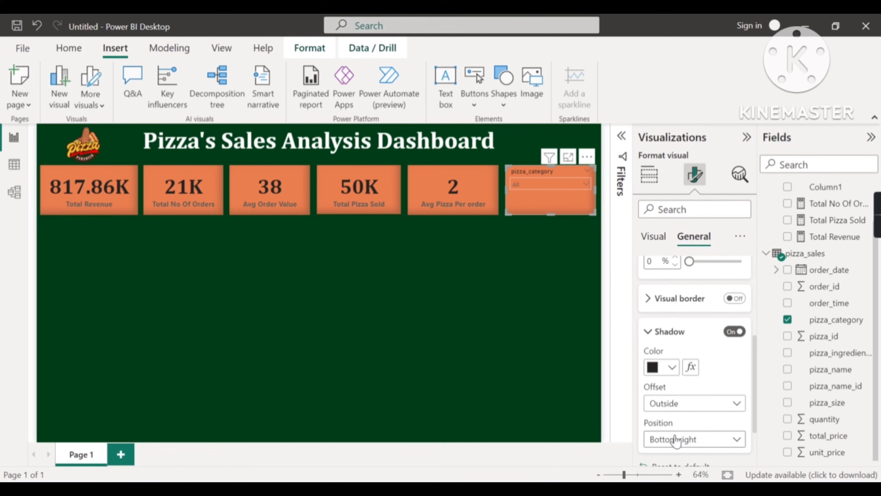
pyautogui.click(649, 333)
pyautogui.scroll(4, 648, 330)
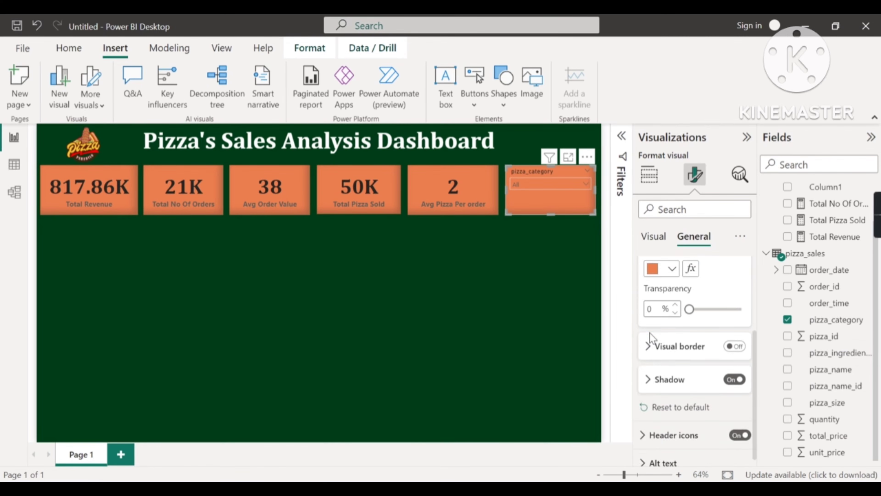
pyautogui.click(652, 301)
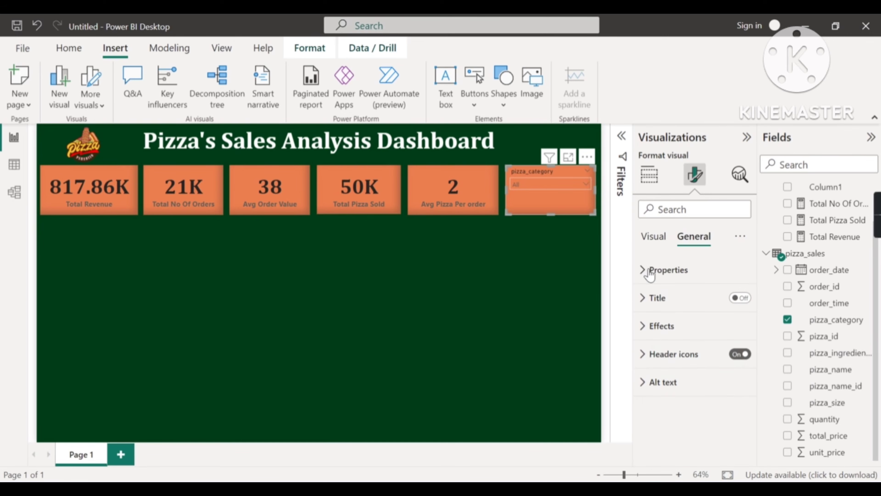
# Step: Make the slicer header text bold and increase its font size by two points
pyautogui.click(647, 244)
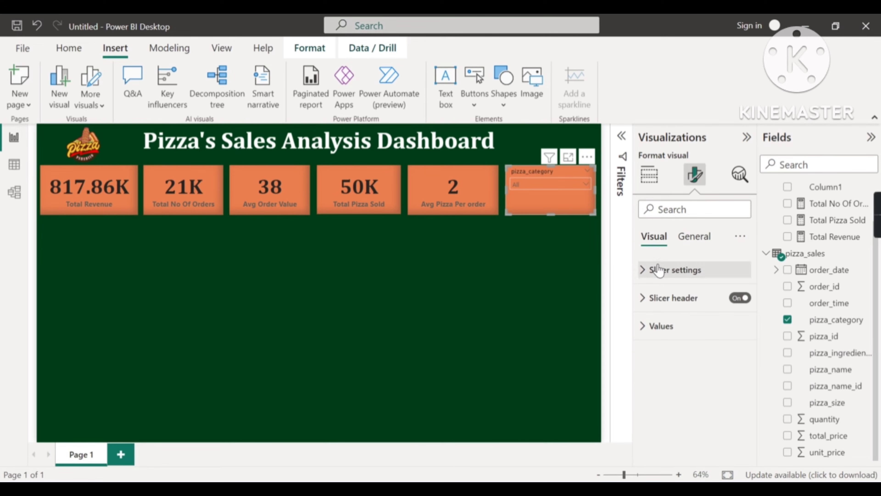
pyautogui.click(586, 185)
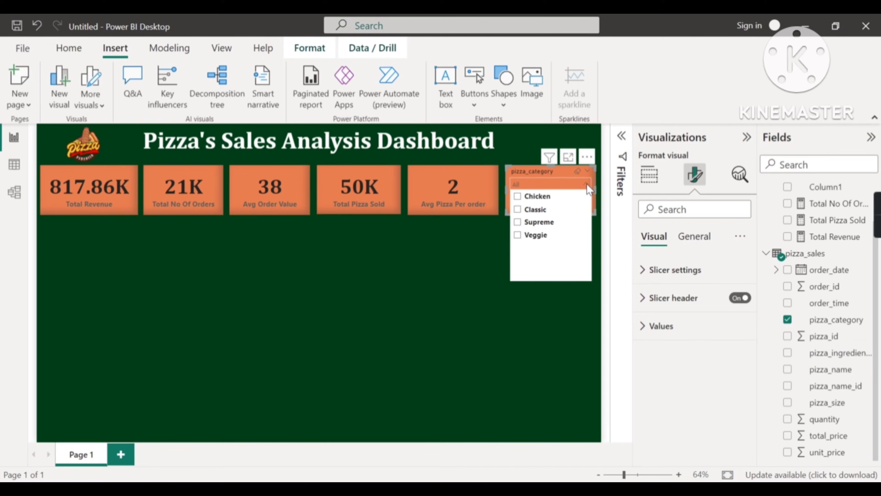
pyautogui.click(586, 184)
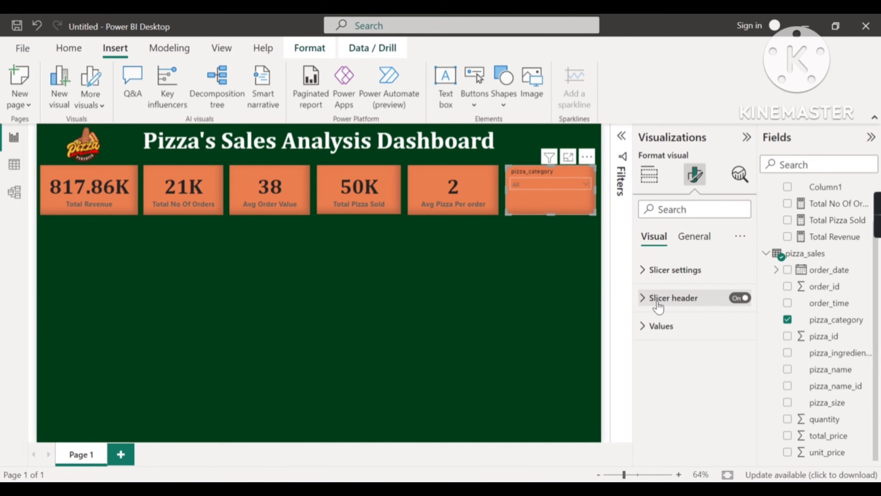
pyautogui.click(644, 299)
pyautogui.scroll(-1, 711, 348)
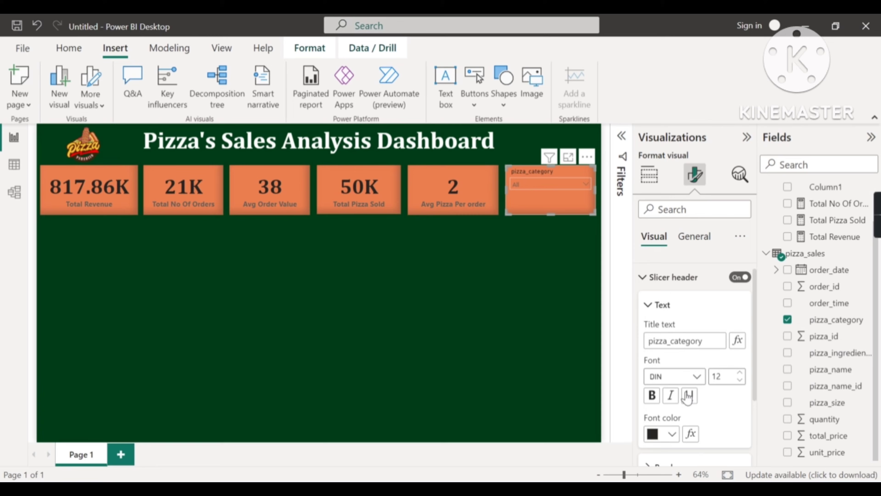
pyautogui.click(647, 398)
pyautogui.scroll(1, 705, 361)
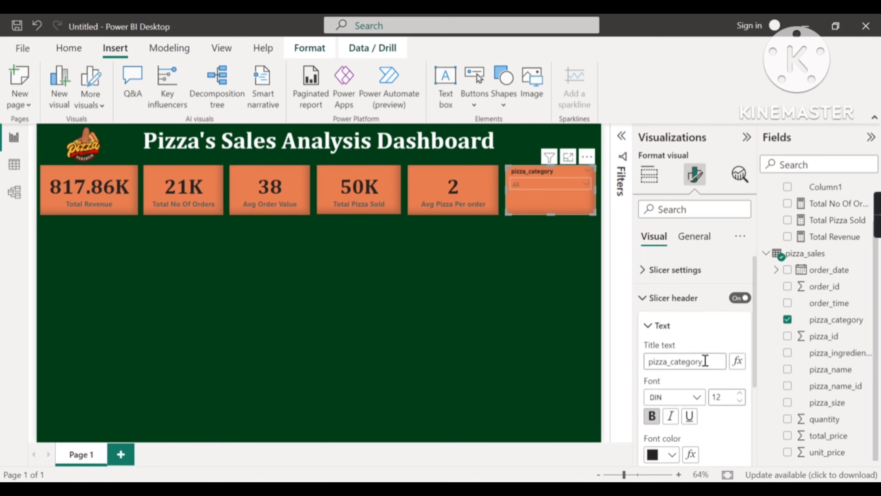
pyautogui.click(742, 393)
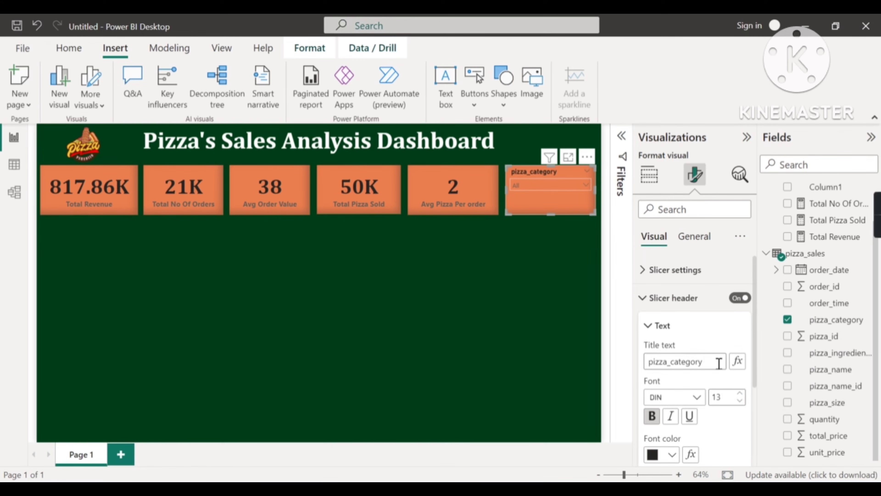
pyautogui.click(740, 394)
pyautogui.click(648, 302)
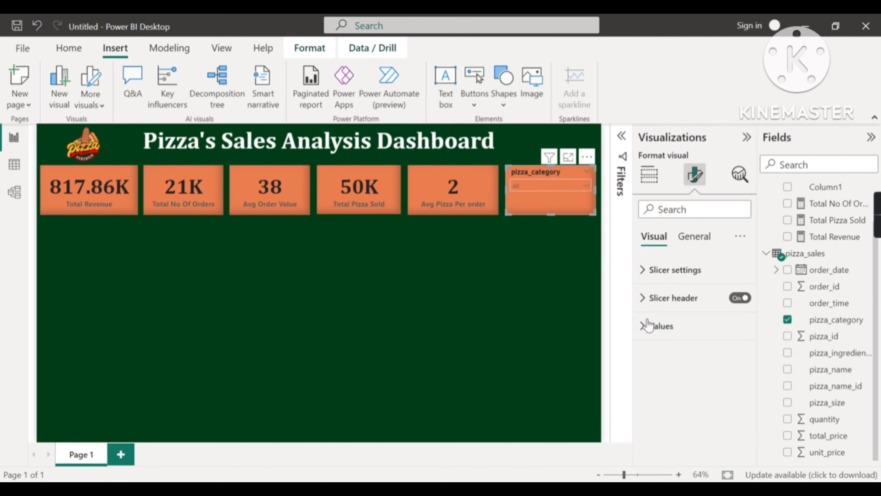
# Step: Set the pizza_category slicer's value font to Segoe UI Bold and check the dropdown list
pyautogui.click(648, 326)
pyautogui.scroll(-1, 648, 330)
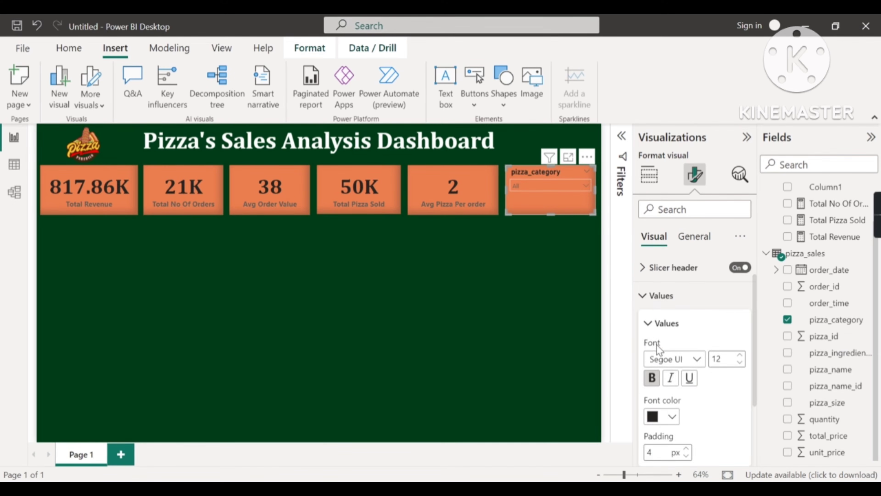
pyautogui.click(651, 376)
pyautogui.click(685, 358)
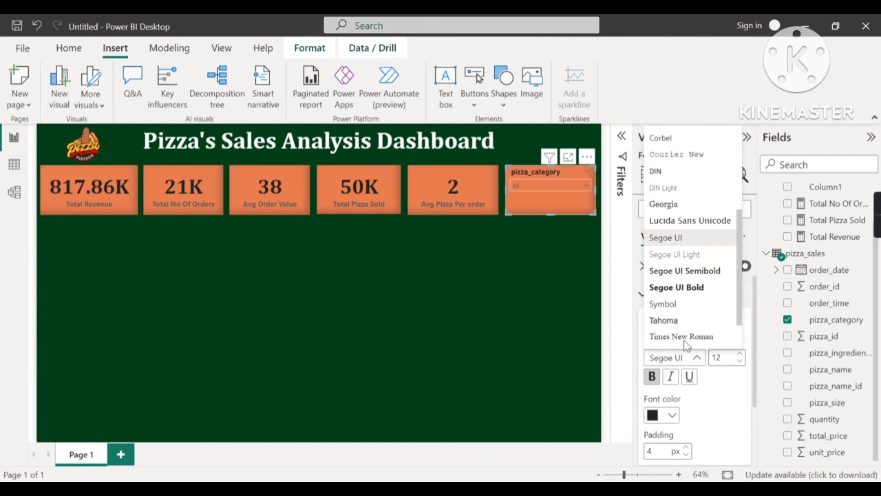
pyautogui.click(683, 288)
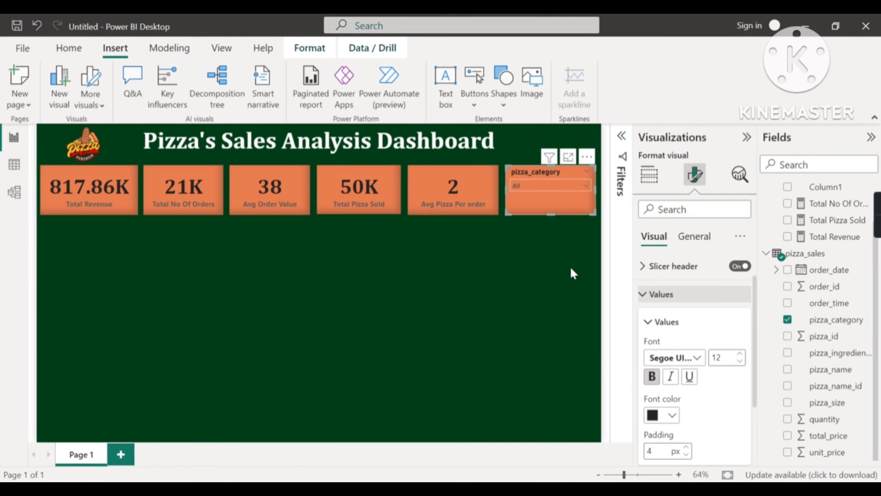
pyautogui.click(587, 188)
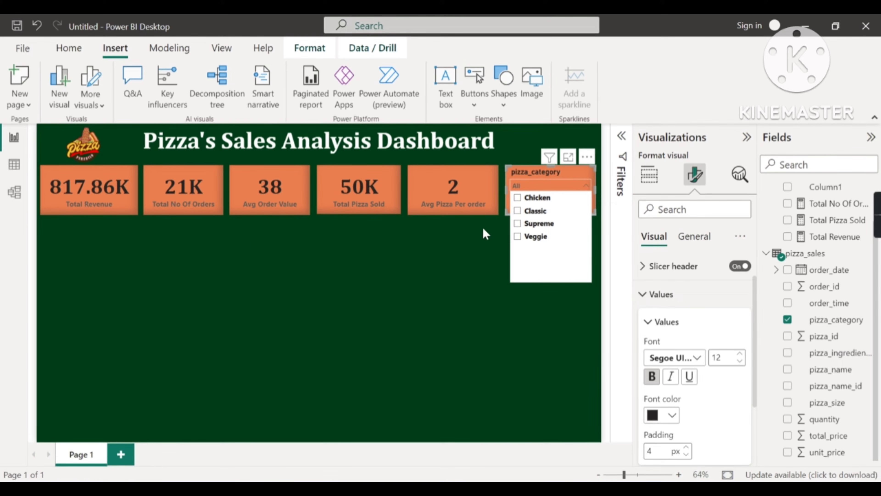
pyautogui.click(468, 257)
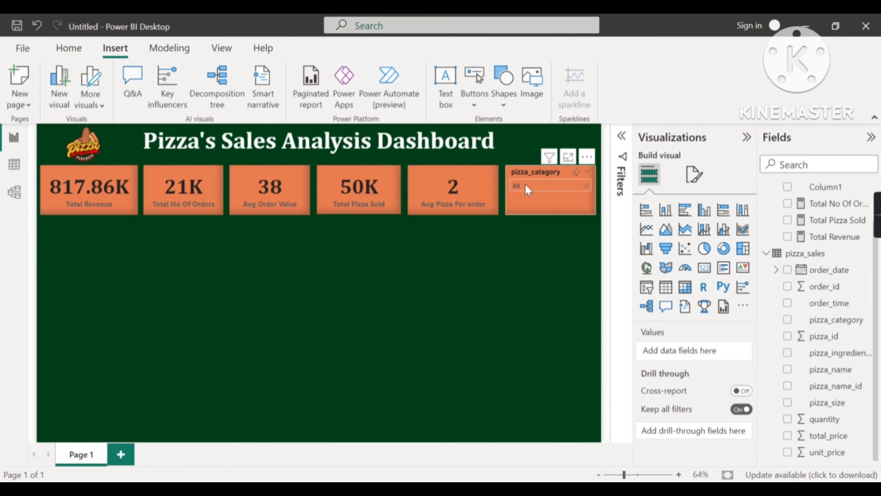
# Step: Test the pizza_category slicer by filtering on Chicken, Classic, Supreme and Veggie in turn, and clear the selection
pyautogui.click(586, 188)
pyautogui.click(519, 197)
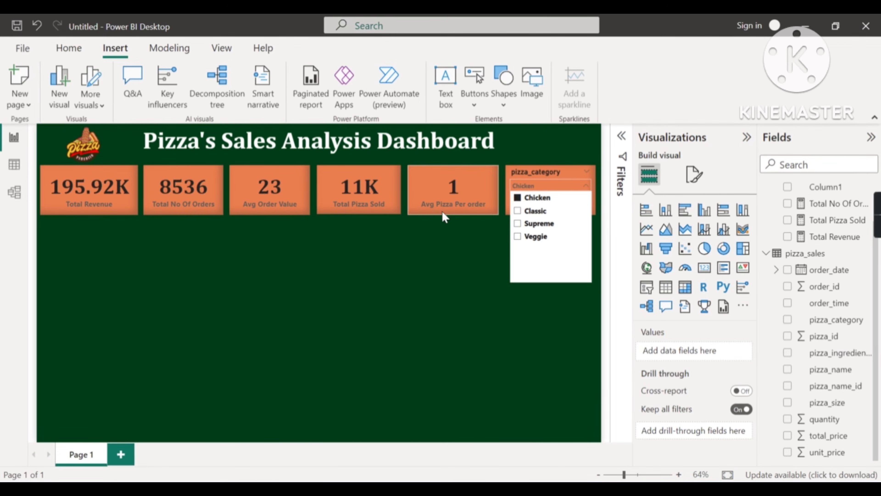
pyautogui.click(518, 211)
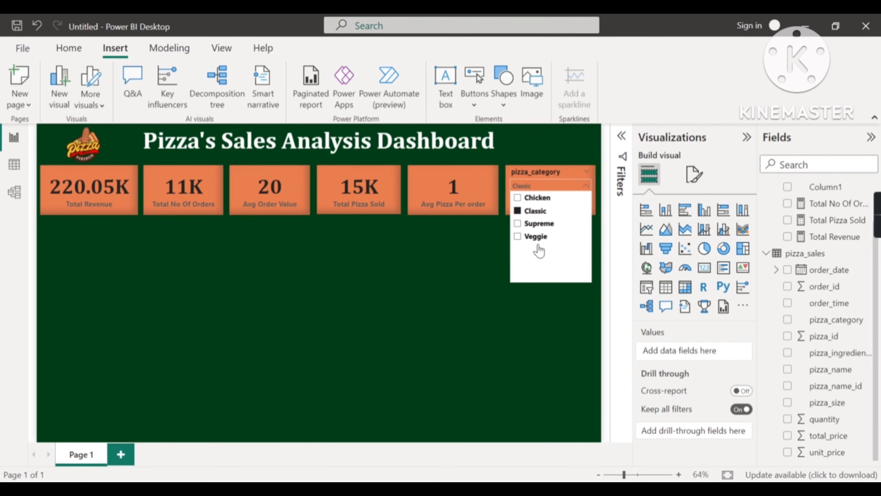
pyautogui.click(518, 224)
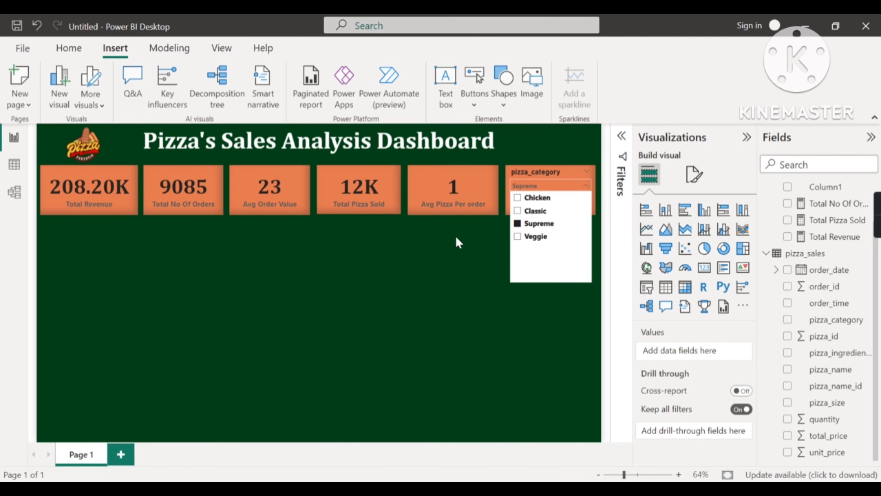
pyautogui.click(518, 237)
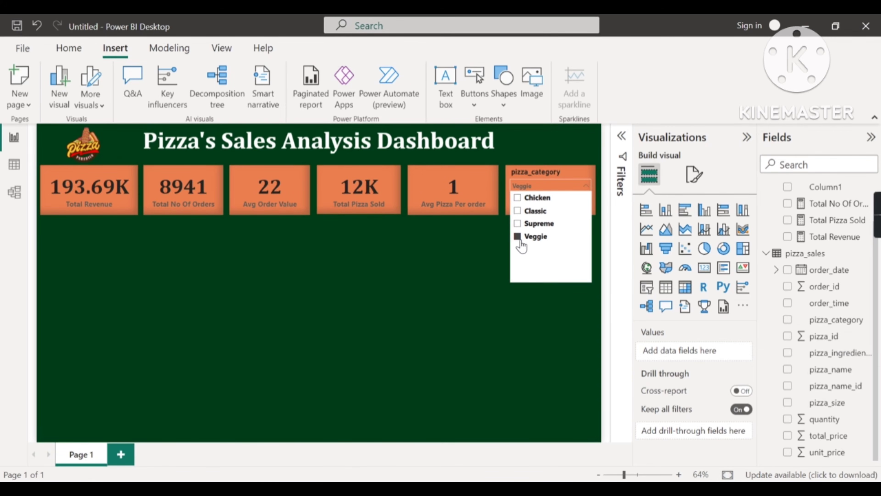
pyautogui.click(518, 237)
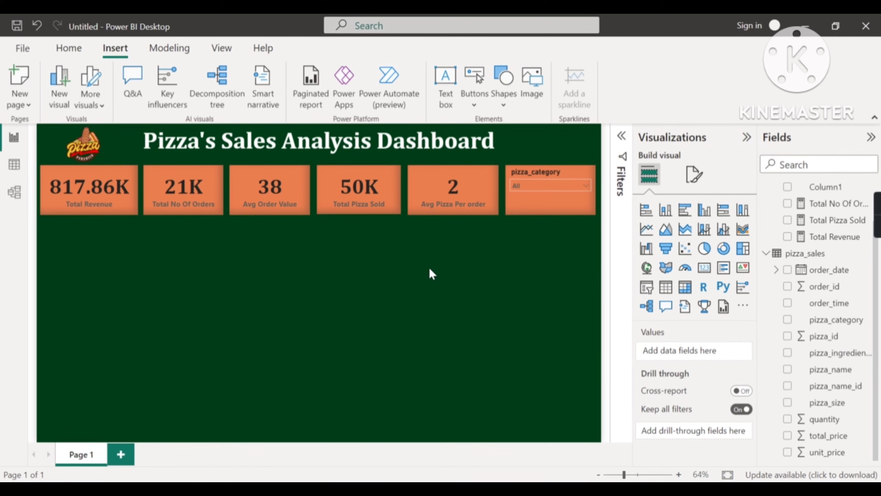
# Step: Insert an empty stacked column chart, enlarge it to about two KPI cards wide and nudge it up closer beneath the Total Revenue card
pyautogui.click(665, 213)
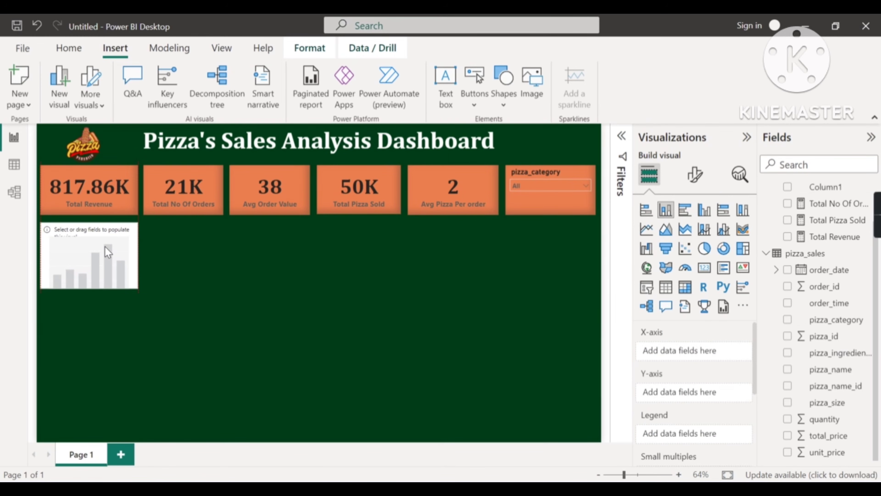
pyautogui.moveTo(137, 287); pyautogui.dragTo(221, 325)
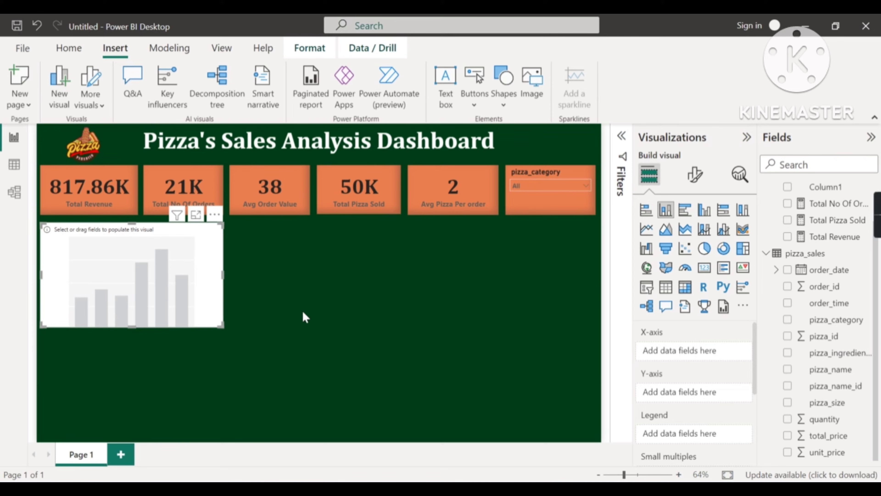
pyautogui.press('Up')
pyautogui.press('Up')
pyautogui.press('Up')
pyautogui.press('Up')
pyautogui.press('Up')
pyautogui.press('Up')
pyautogui.press('Up')
pyautogui.press('Up')
pyautogui.press('Up')
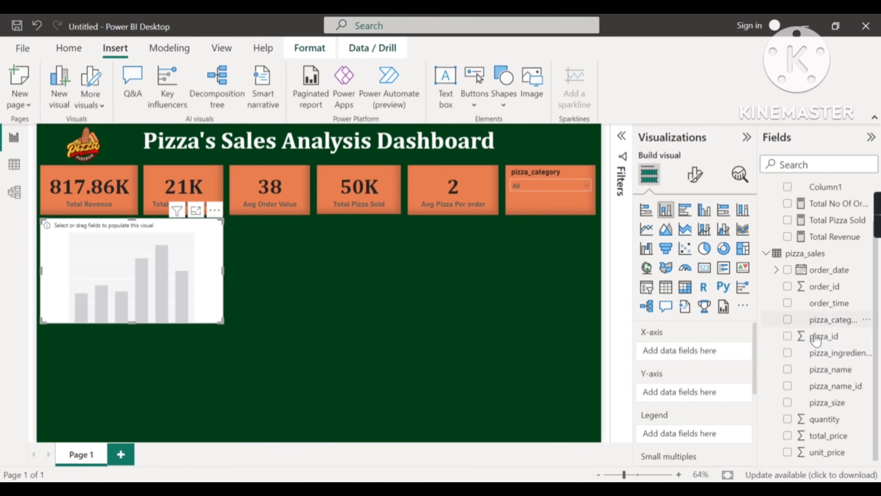
# Step: Look through the available fields and collapse the Measures table so that only the pizza_sales fields are listed
pyautogui.scroll(3, 823, 361)
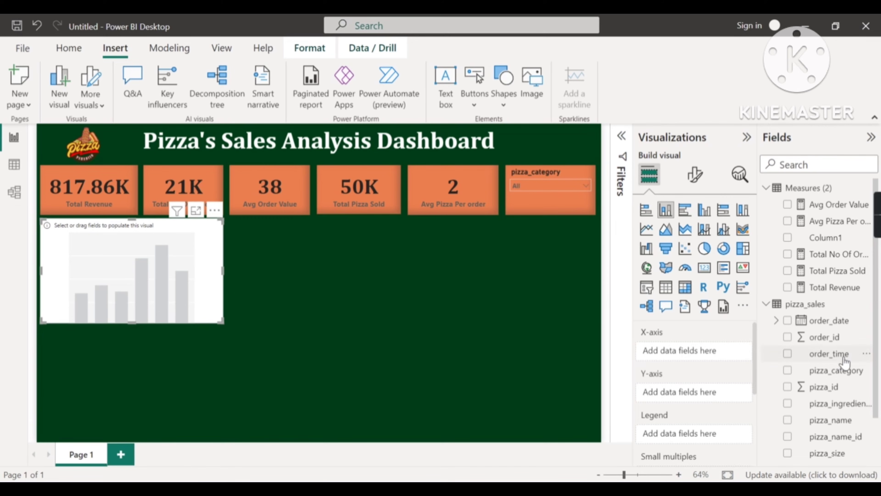
pyautogui.scroll(-3, 838, 363)
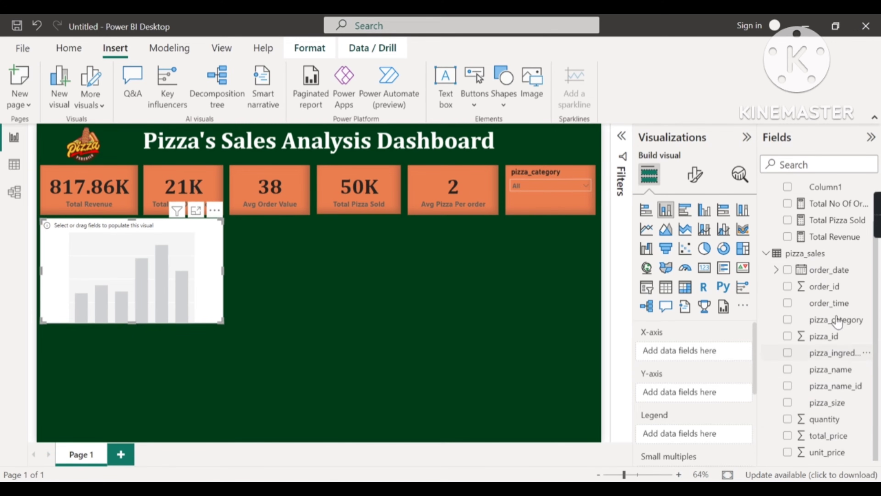
pyautogui.scroll(2, 830, 375)
pyautogui.scroll(1, 830, 394)
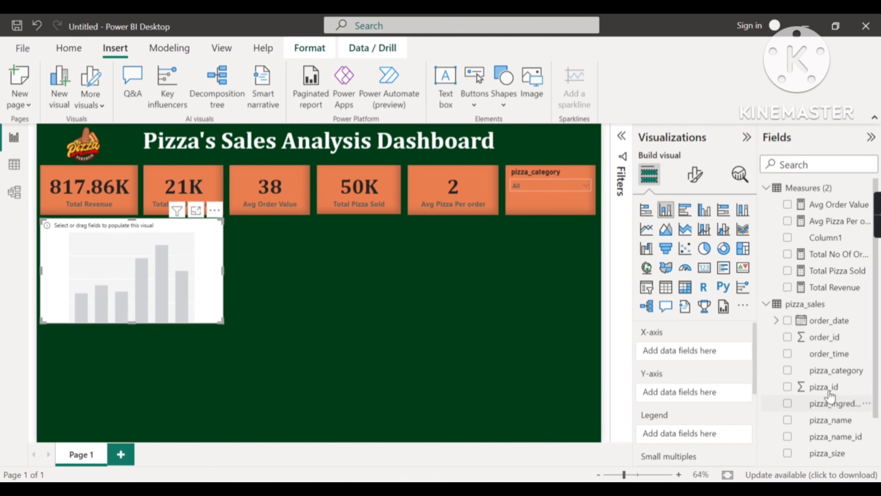
pyautogui.click(766, 188)
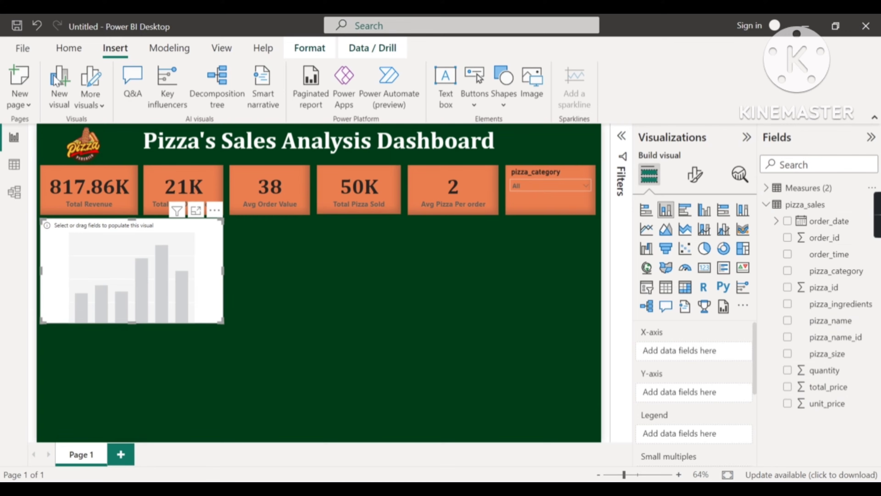
# Step: Open the report's data in the Power Query Editor for transformation
pyautogui.click(71, 55)
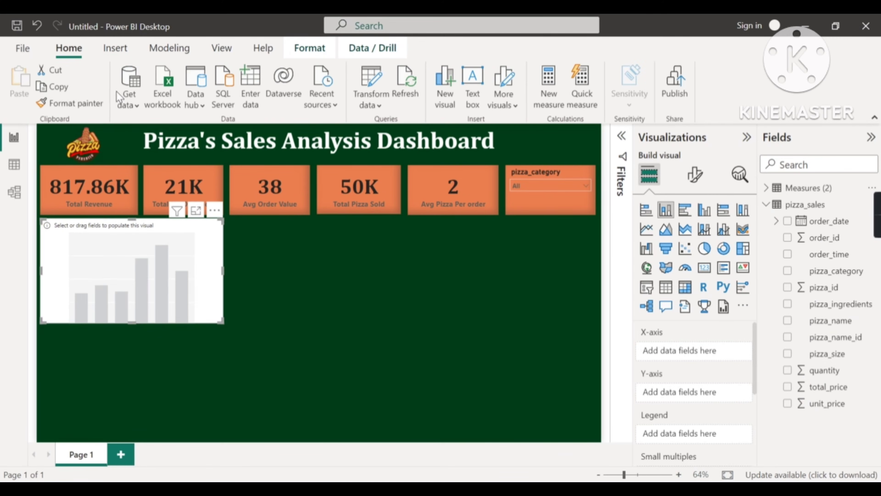
pyautogui.click(369, 105)
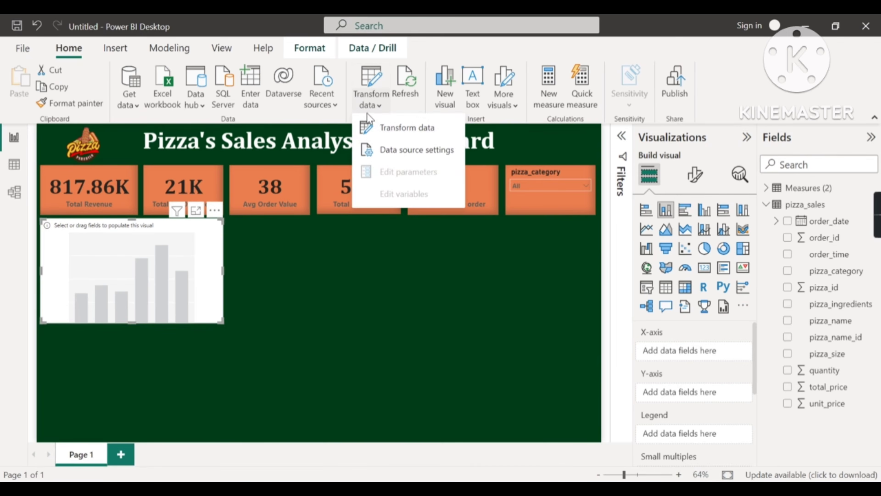
pyautogui.click(370, 133)
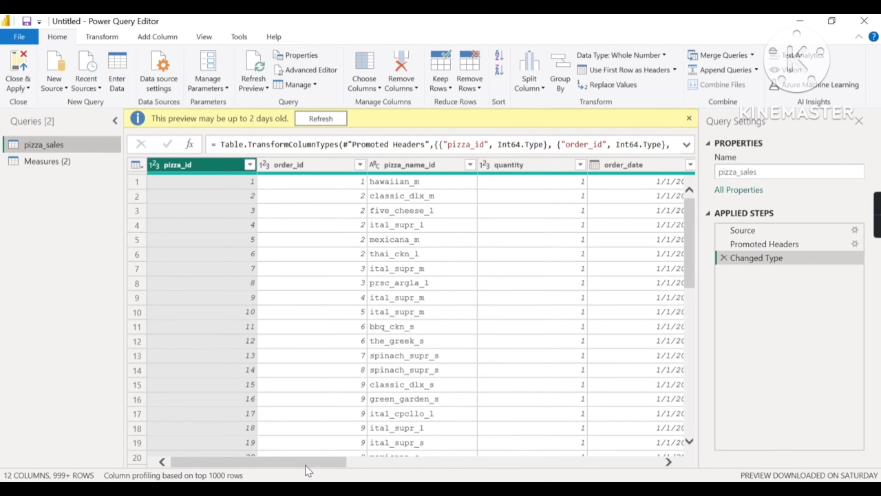
# Step: Select the order_date column of pizza_sales and open its date transformation options
pyautogui.moveTo(305, 462); pyautogui.dragTo(490, 462)
pyautogui.hscroll(-10, 413, 313)
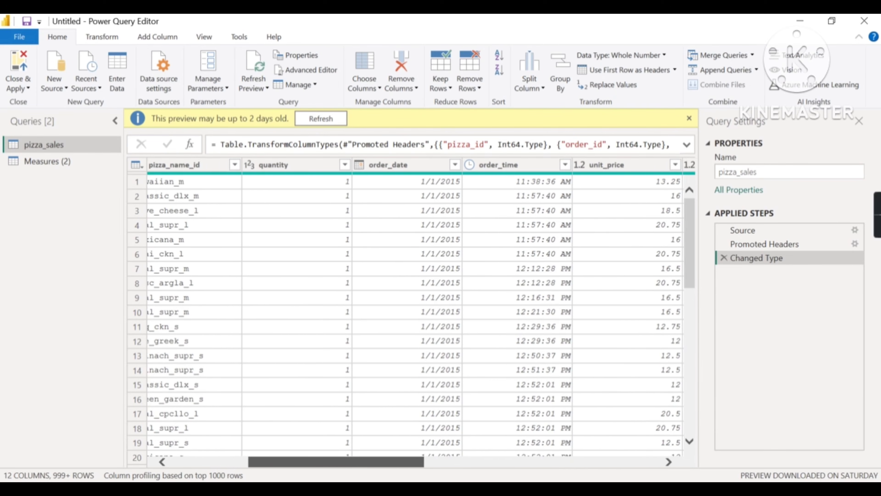
pyautogui.hscroll(3, 413, 313)
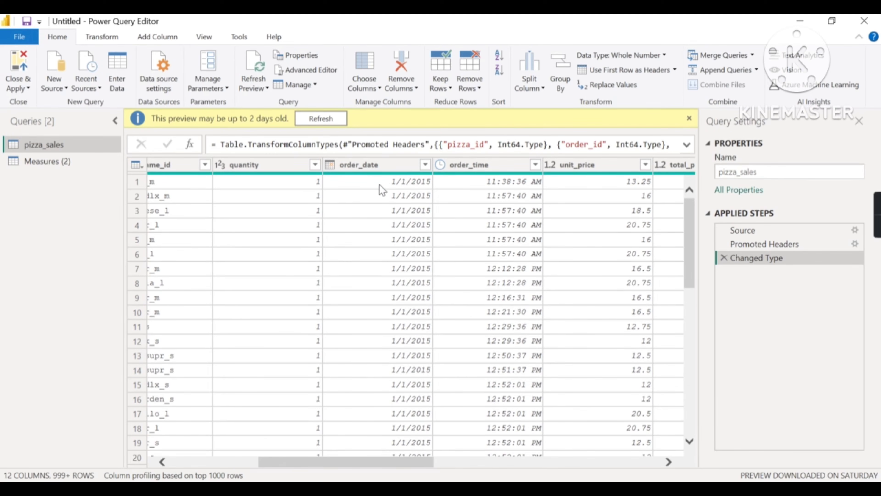
pyautogui.click(379, 165)
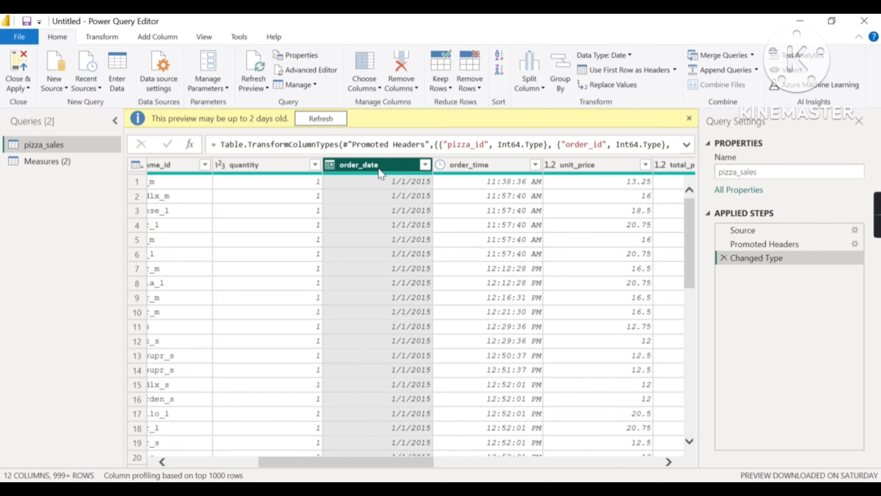
pyautogui.rightClick(379, 170)
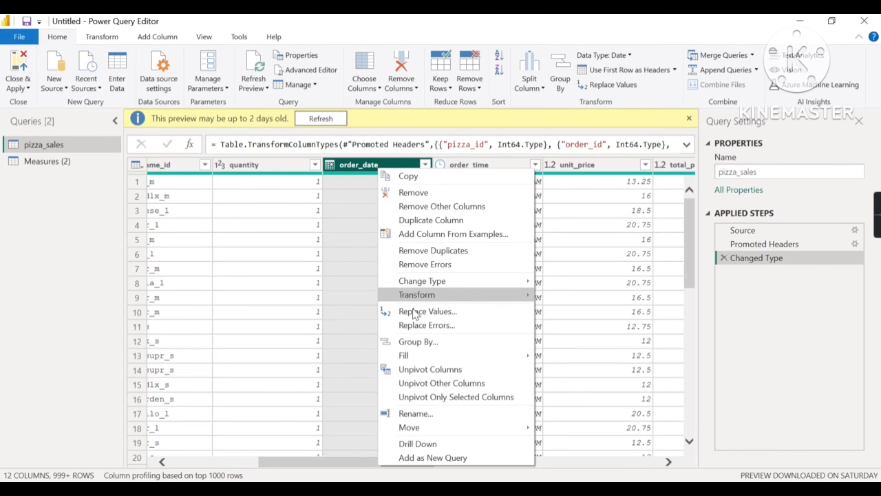
pyautogui.moveTo(483, 296)
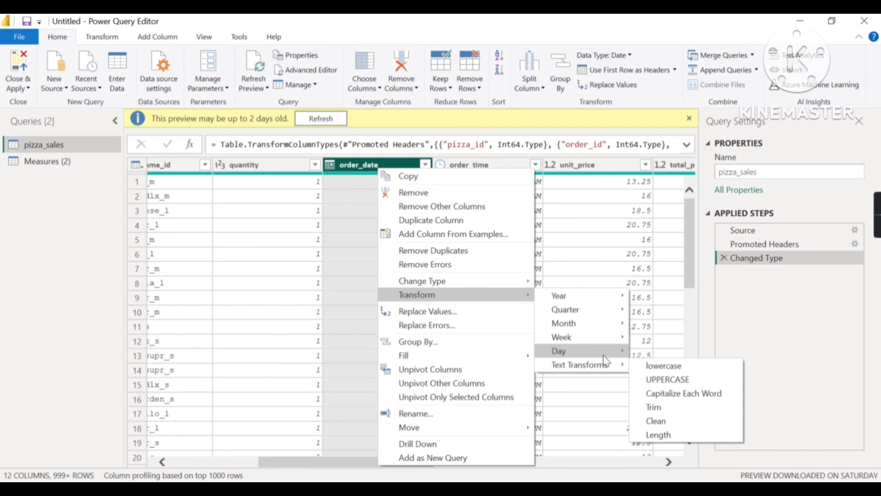
# Step: Duplicate the order_date column in the pizza_sales query
pyautogui.moveTo(603, 355)
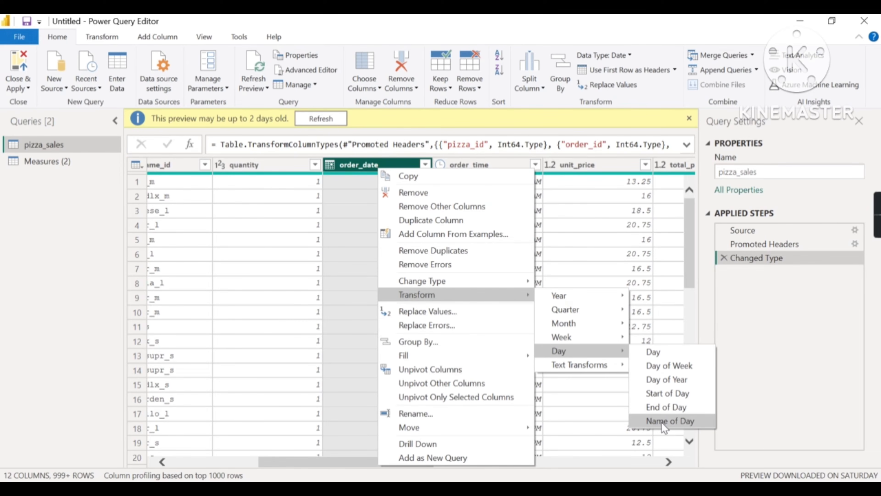
pyautogui.click(721, 471)
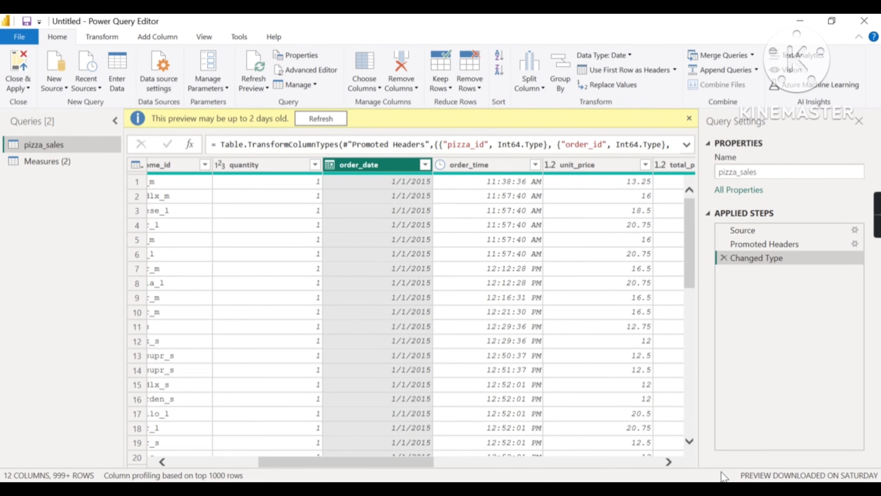
pyautogui.rightClick(363, 164)
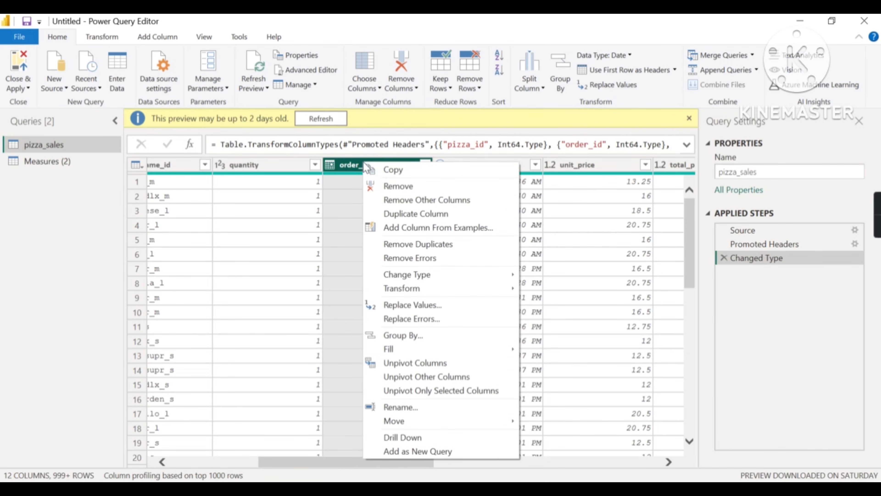
pyautogui.click(396, 214)
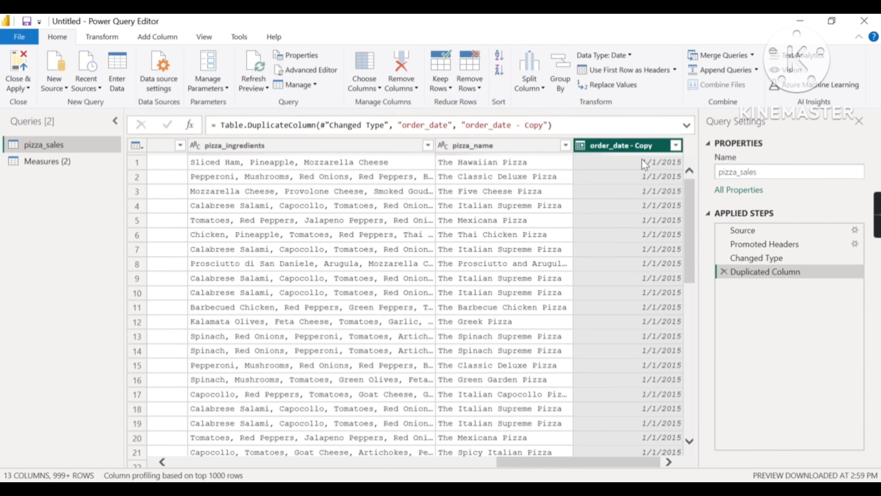
# Step: Transform the order_date - Copy column into the name of the day and review its distinct values without filtering
pyautogui.rightClick(626, 155)
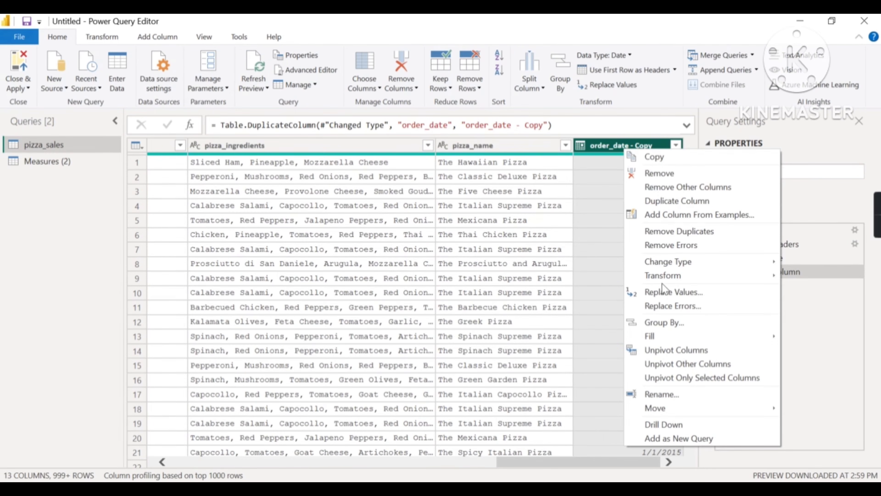
pyautogui.moveTo(663, 280)
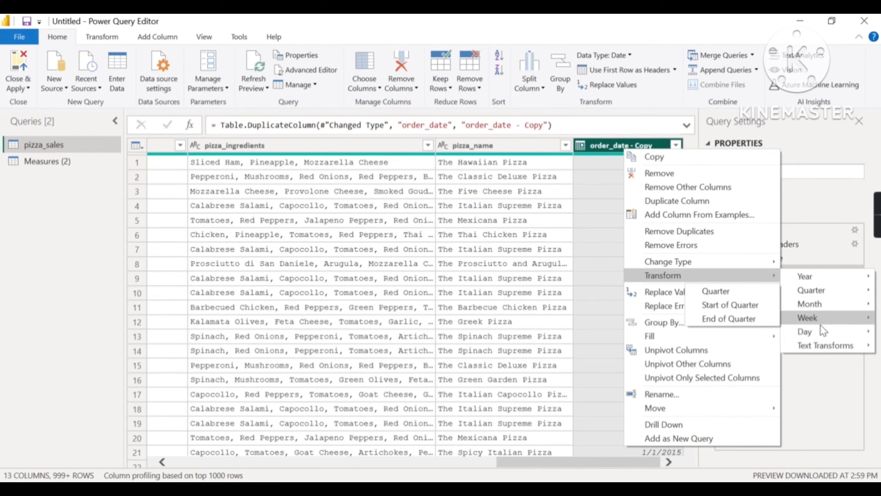
pyautogui.moveTo(824, 332)
pyautogui.click(733, 402)
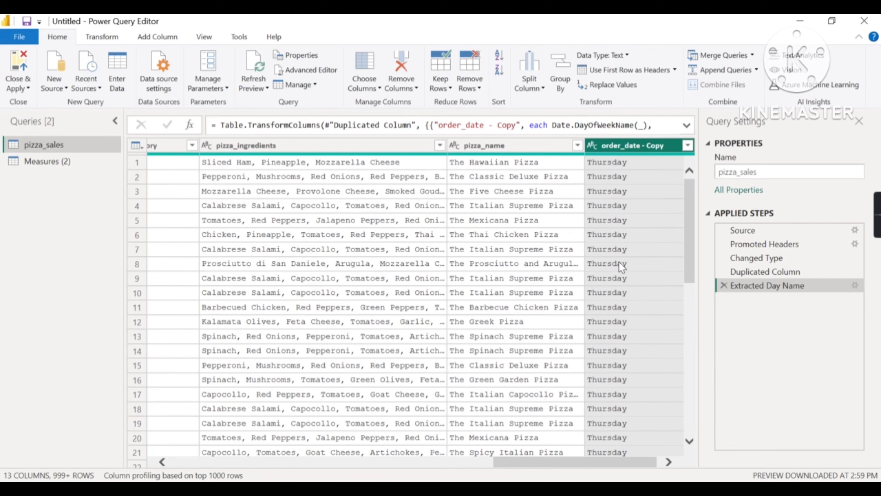
pyautogui.click(687, 145)
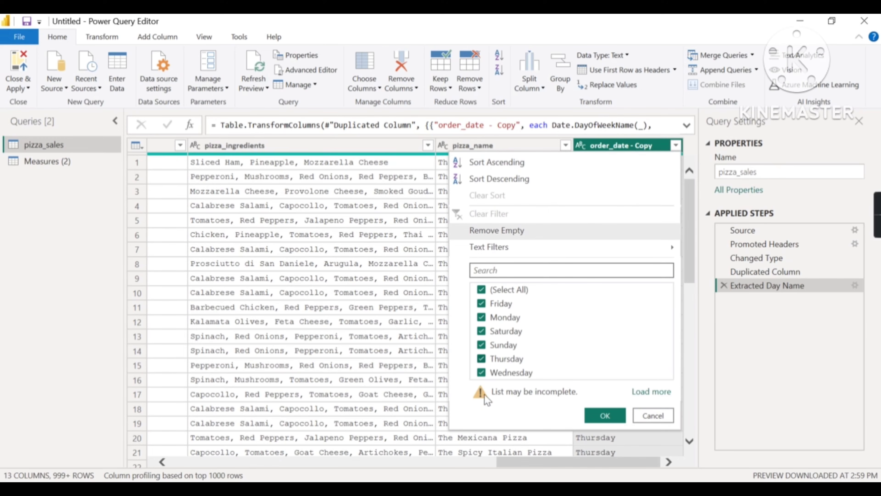
pyautogui.click(646, 418)
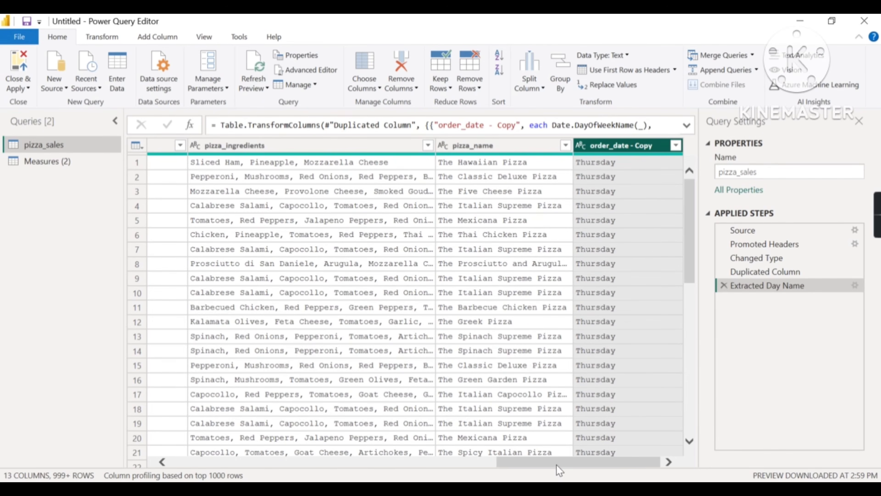
# Step: Start a new custom column in pizza_sales and name it Custom_Time
pyautogui.moveTo(556, 464); pyautogui.dragTo(231, 464)
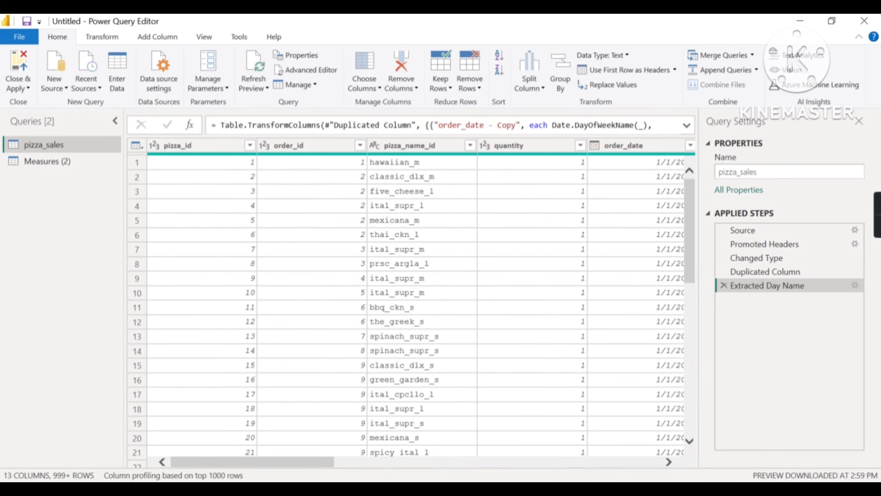
pyautogui.moveTo(295, 465); pyautogui.dragTo(372, 471)
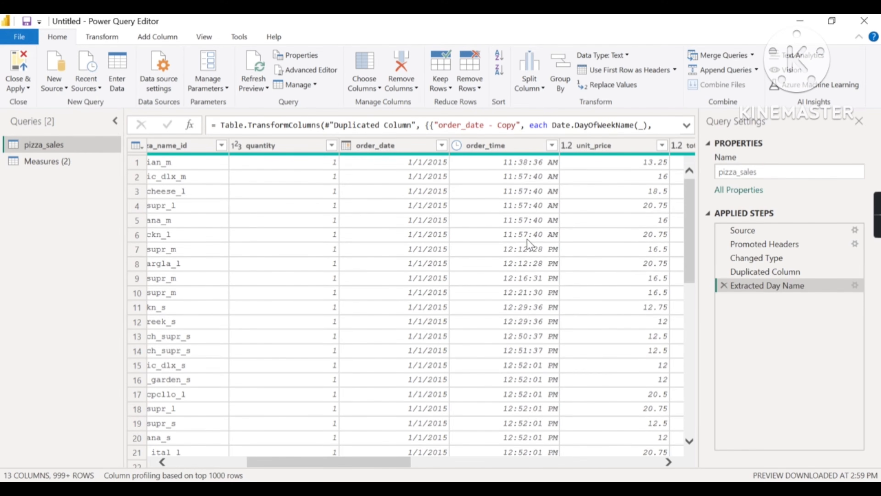
pyautogui.scroll(-1, 527, 239)
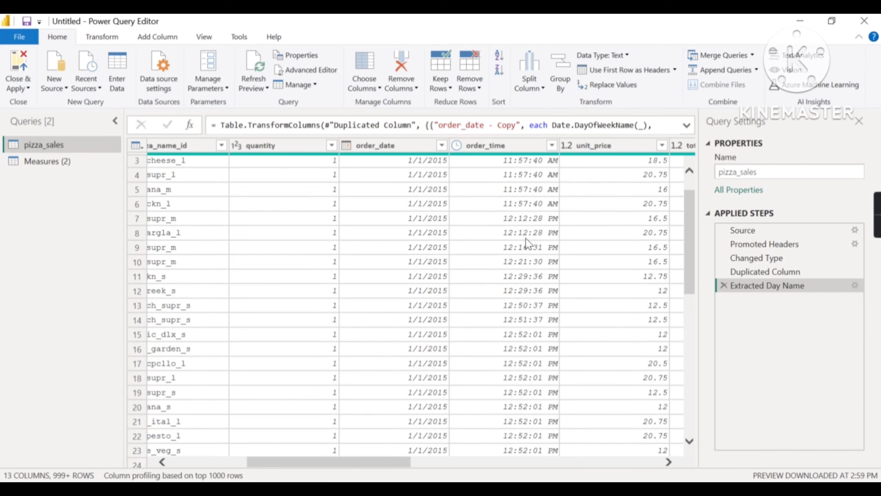
pyautogui.scroll(1, 526, 239)
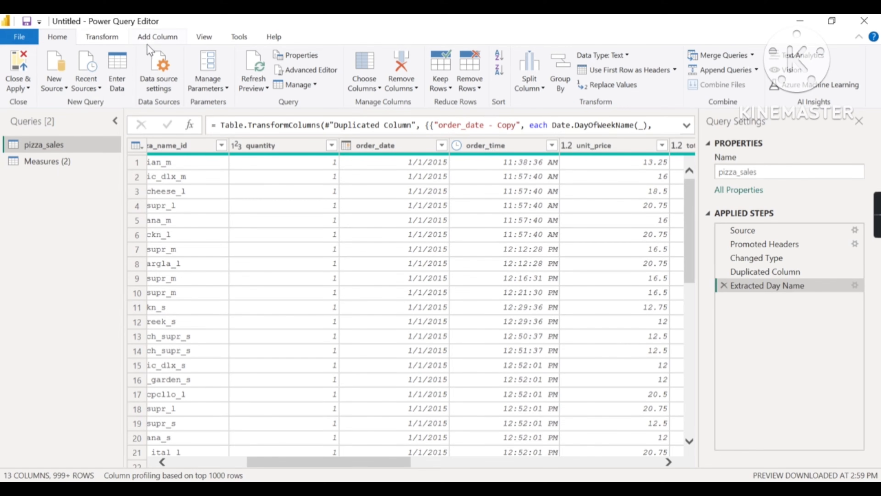
pyautogui.click(152, 38)
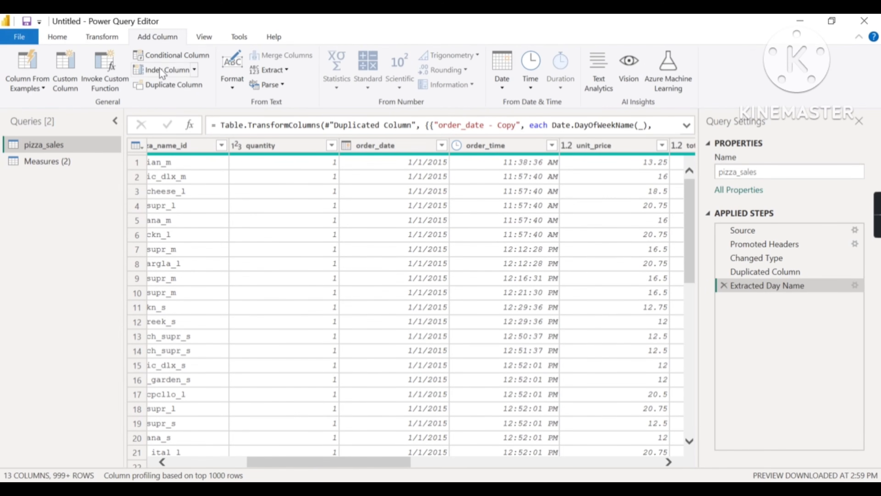
pyautogui.click(70, 78)
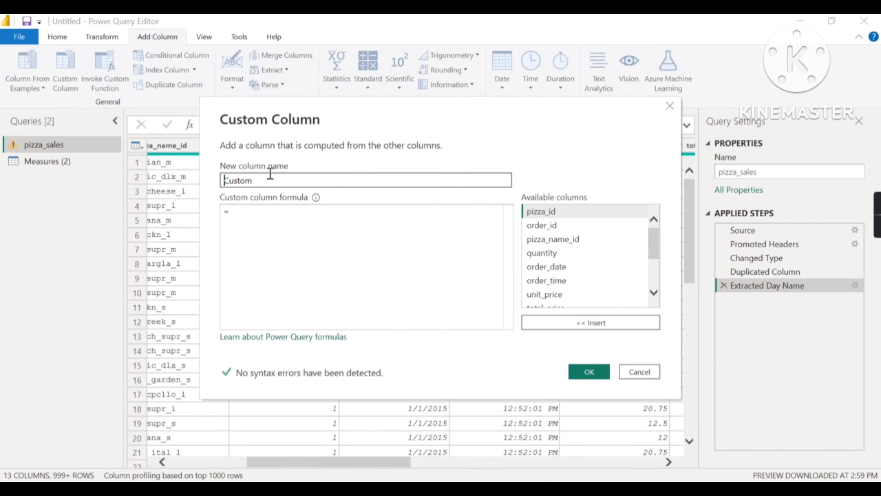
pyautogui.moveTo(268, 179); pyautogui.dragTo(205, 180)
pyautogui.click(290, 181)
pyautogui.write('_Time')
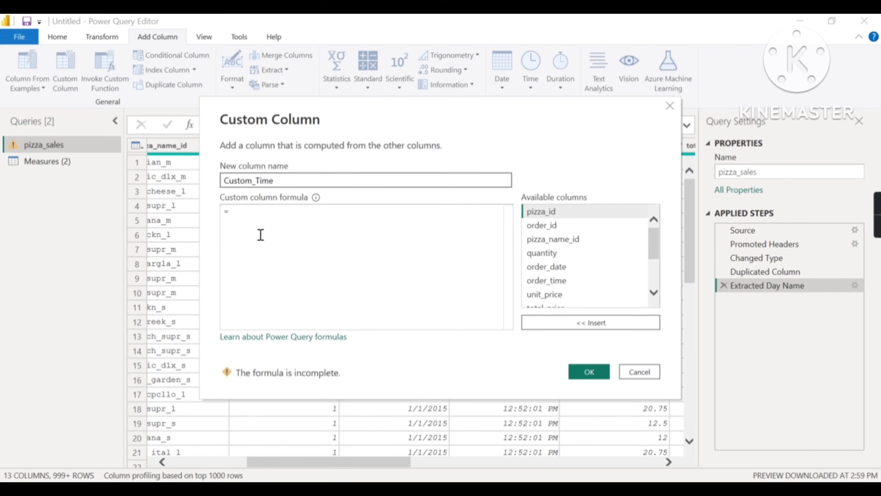
# Step: Begin the custom column formula with an empty Number.Round() function
pyautogui.click(244, 215)
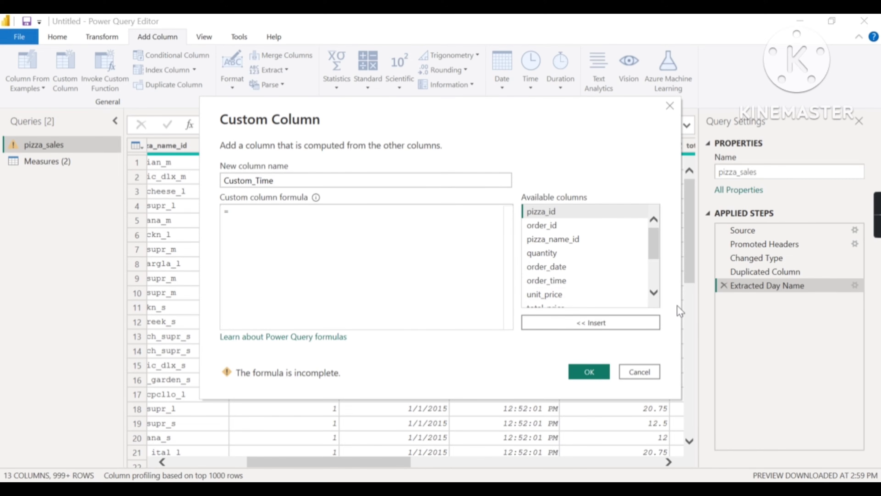
pyautogui.write('Number')
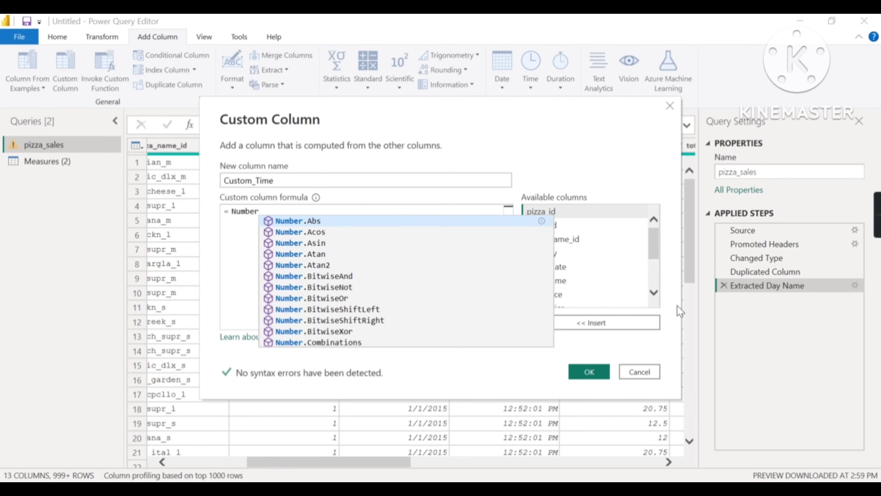
pyautogui.write('.Round')
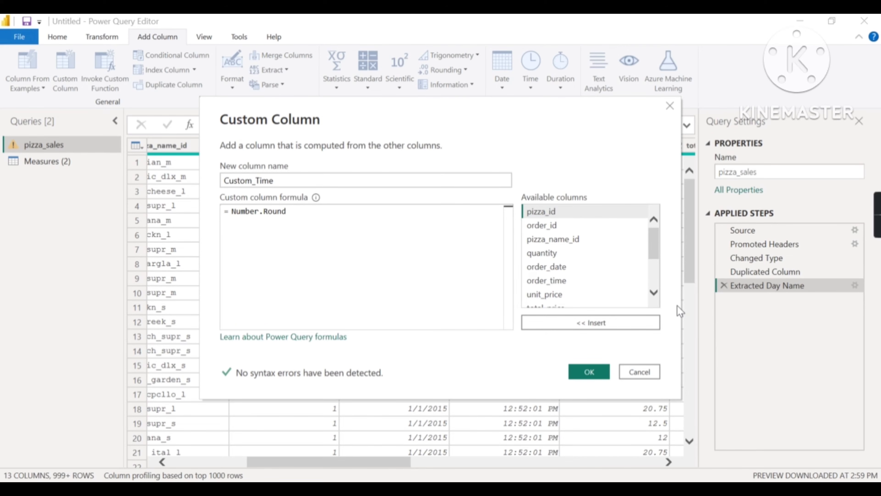
pyautogui.press('BackSpace')
pyautogui.write('(')
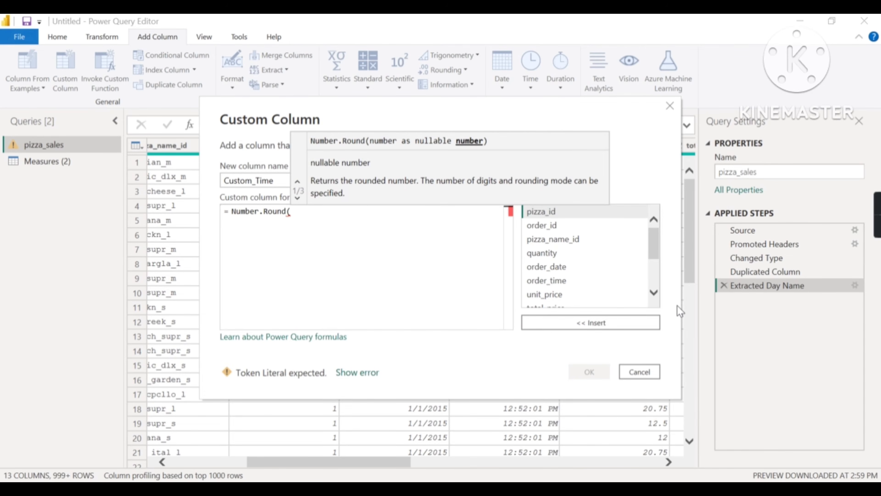
pyautogui.write(')')
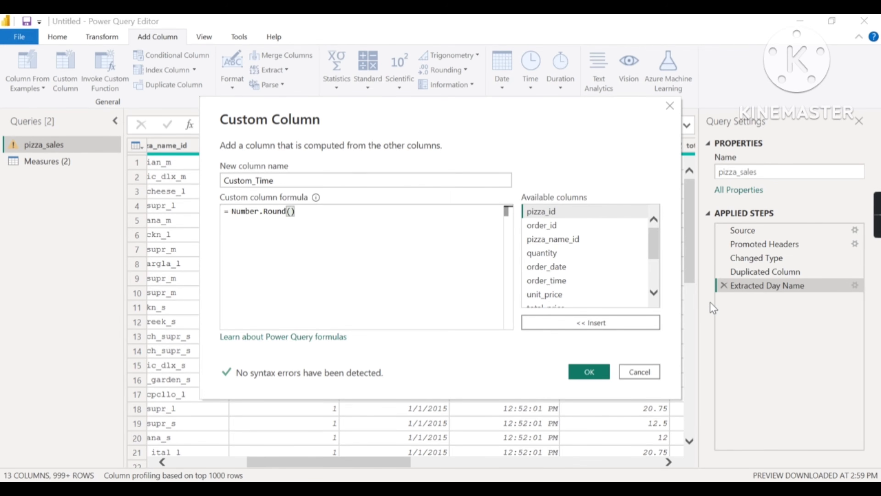
# Step: Insert Number.From[order_time] as the argument inside the Number.Round parentheses
pyautogui.write('Number')
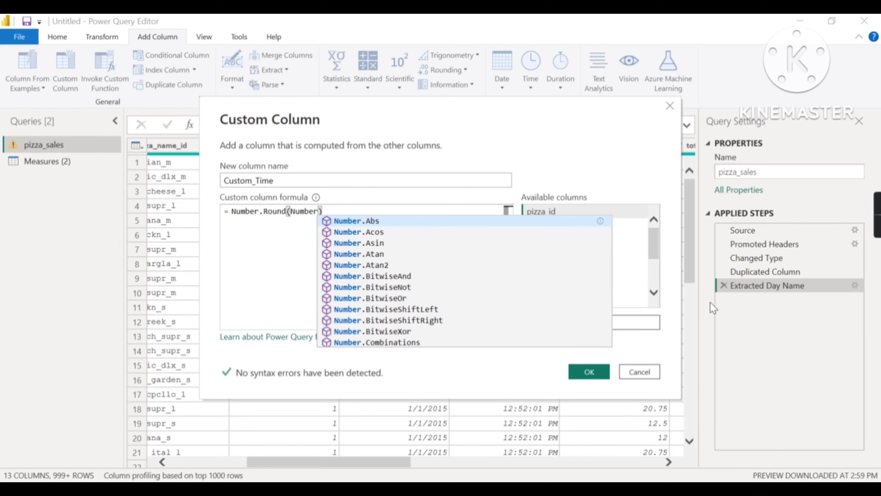
pyautogui.write('.Fro,')
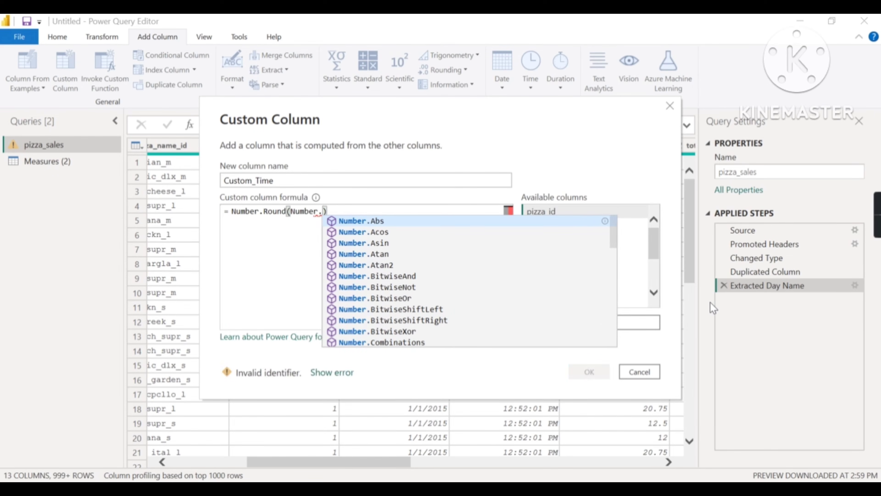
pyautogui.press('BackSpace')
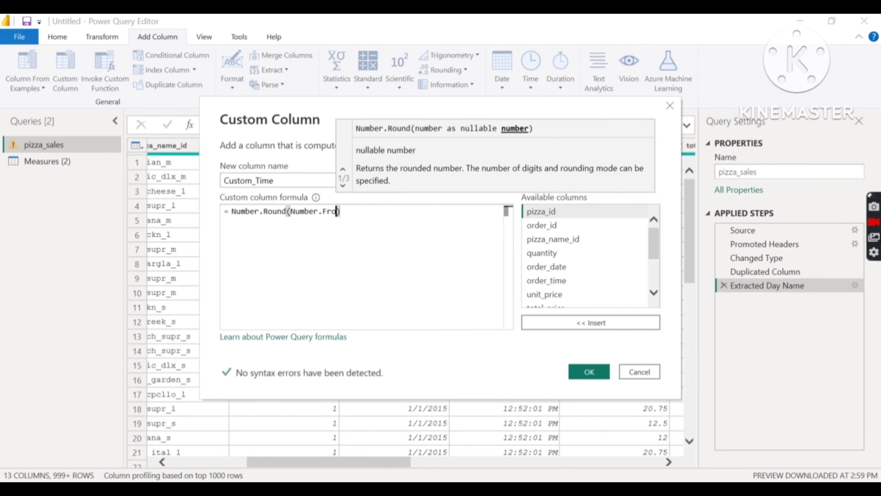
pyautogui.write('m')
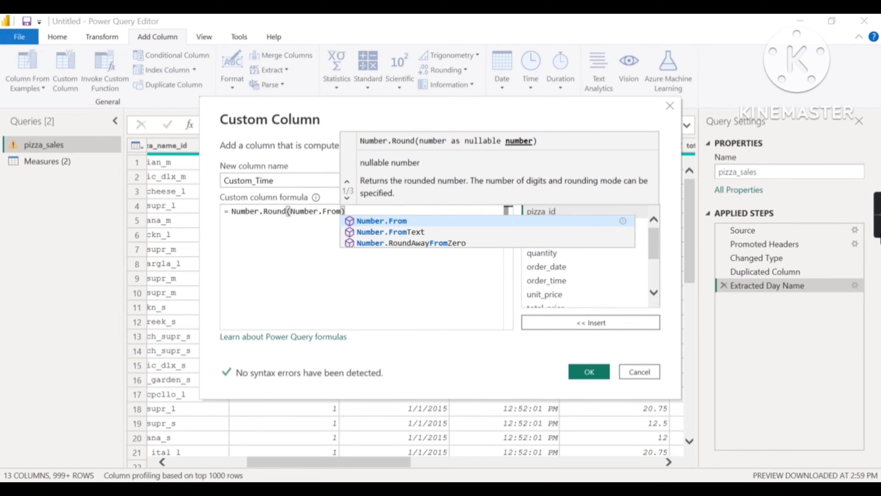
pyautogui.write('[')
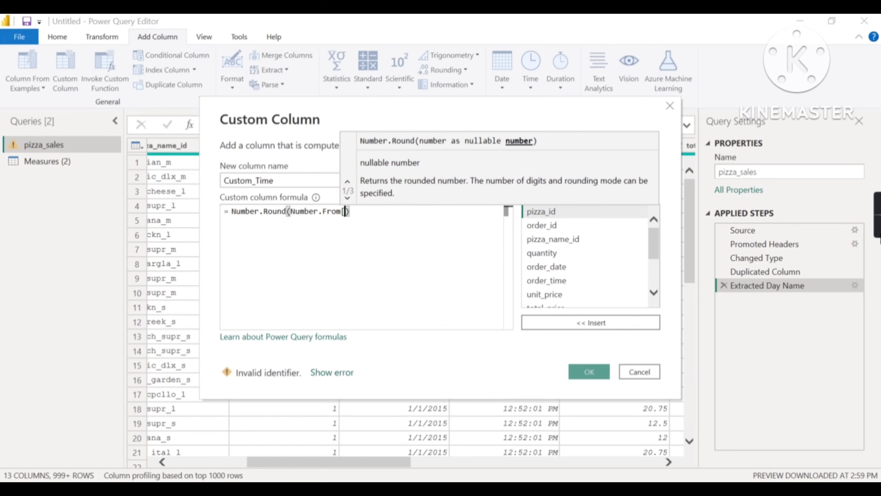
pyautogui.write('order')
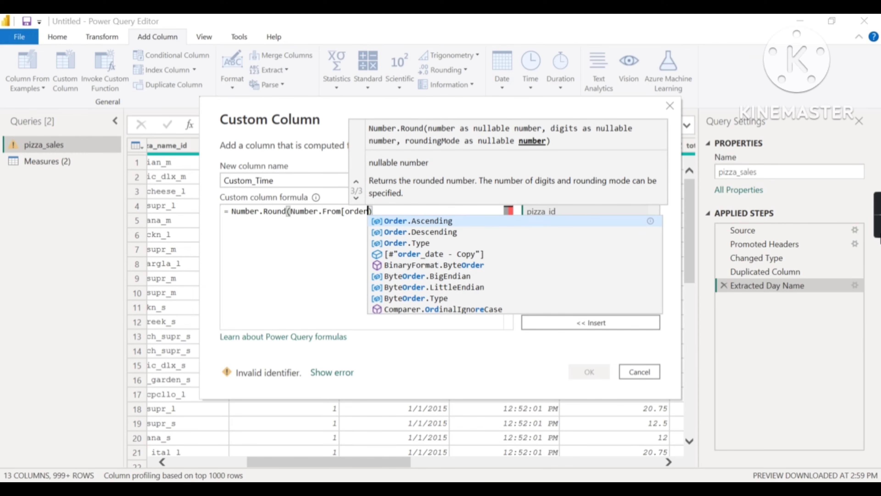
pyautogui.write('_time')
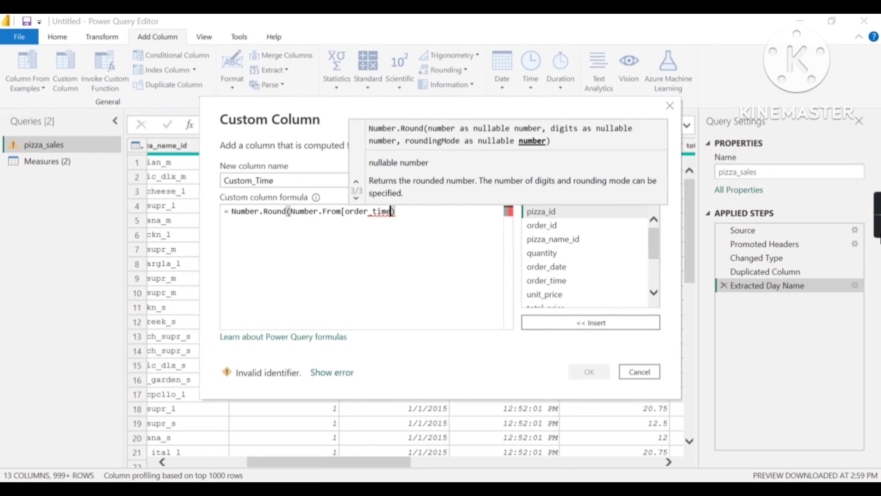
pyautogui.write(']')
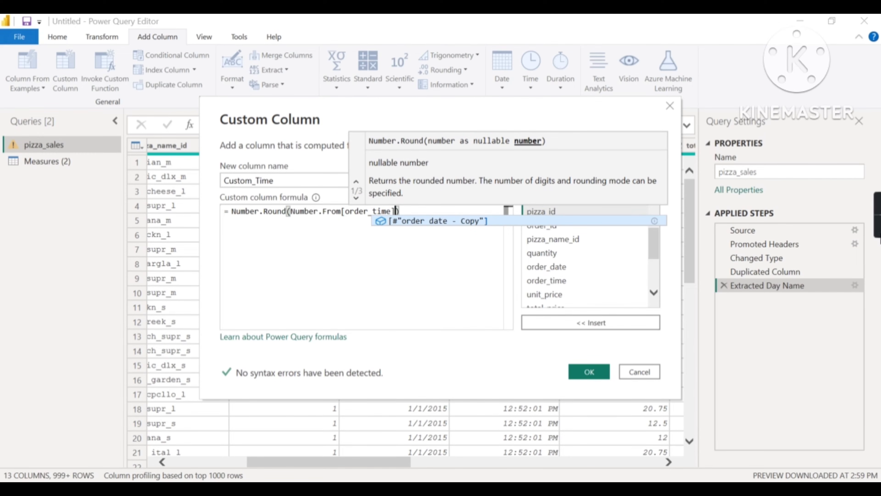
pyautogui.press('Right')
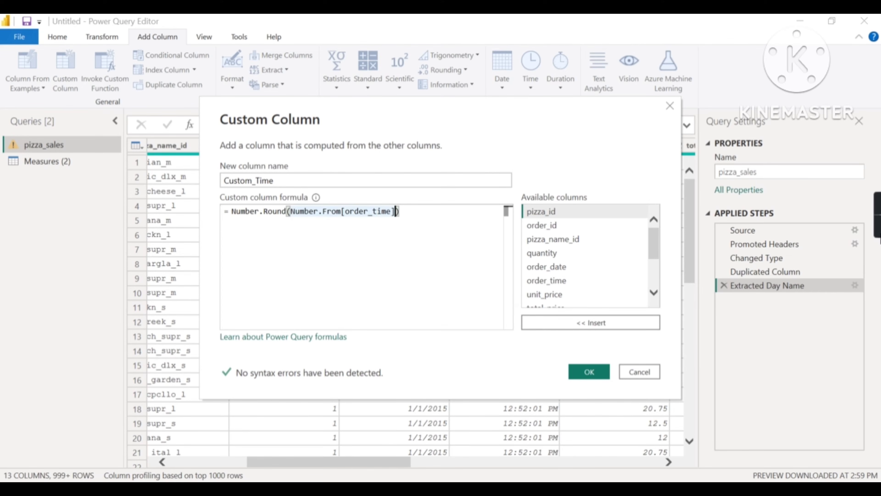
# Step: Extend the Number.Round argument by multiplying the order_time number by (60*24/60
pyautogui.write('*')
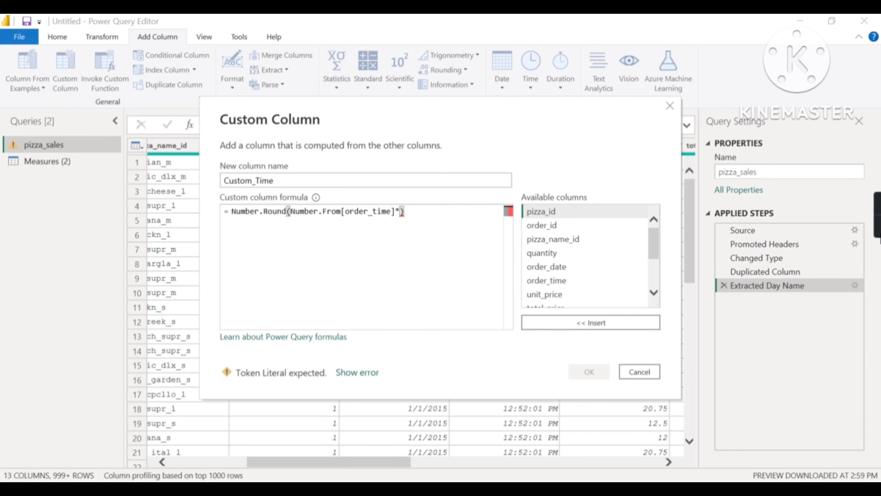
pyautogui.write('(')
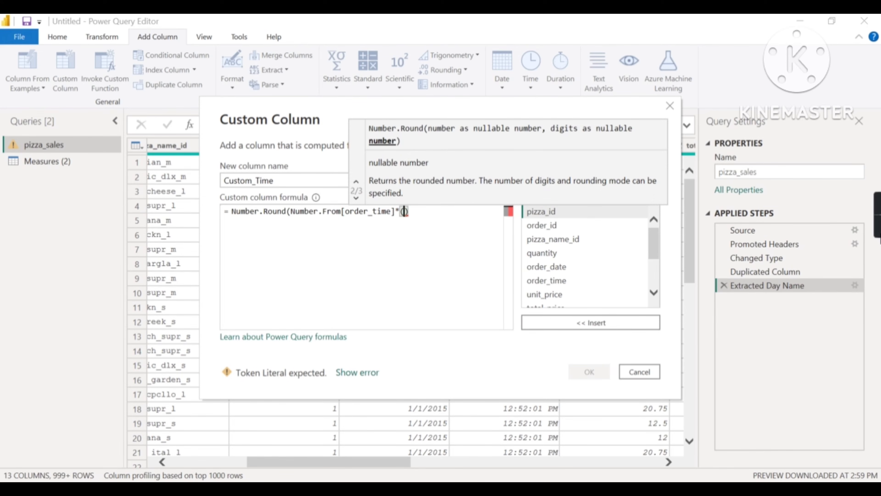
pyautogui.write('60')
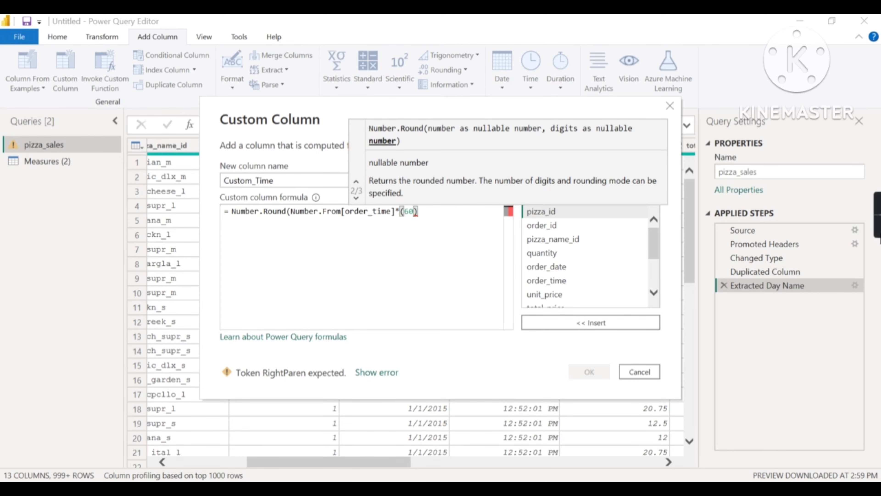
pyautogui.write('*24')
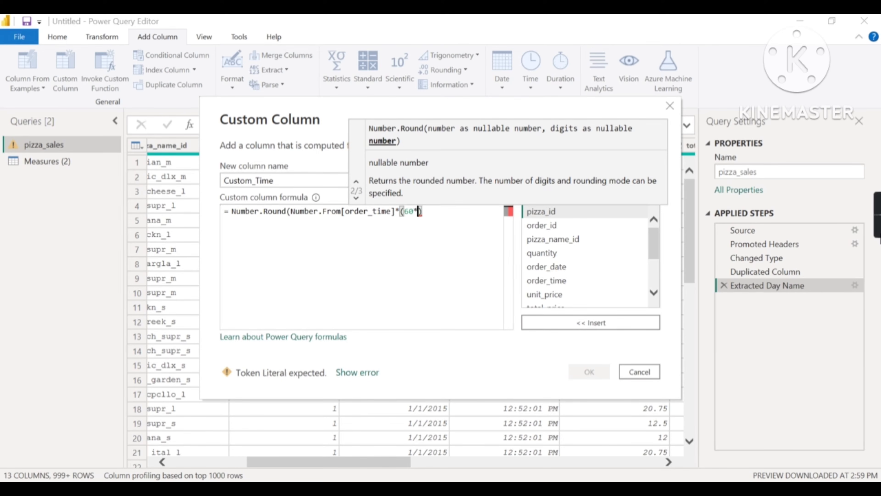
pyautogui.write('/60')
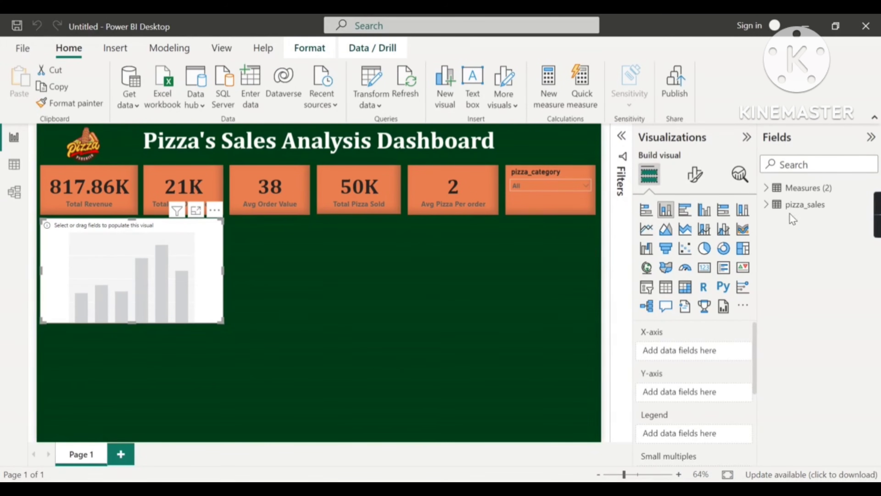
# Step: Rename the order_date - Copy field in pizza_sales as WeekDay_Names
pyautogui.click(767, 206)
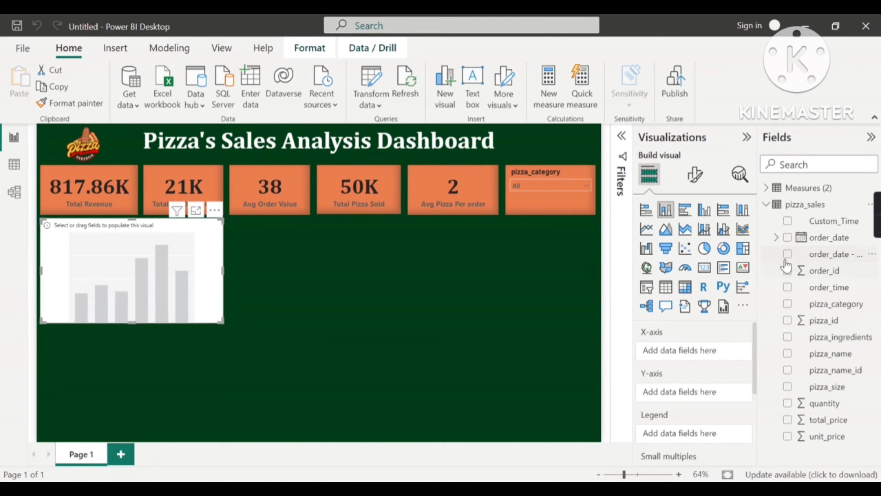
pyautogui.click(822, 263)
pyautogui.rightClick(822, 263)
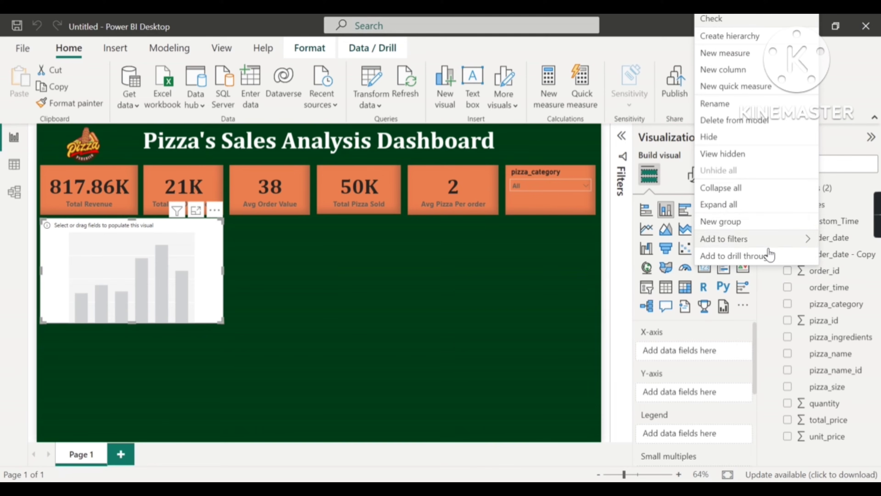
pyautogui.click(729, 112)
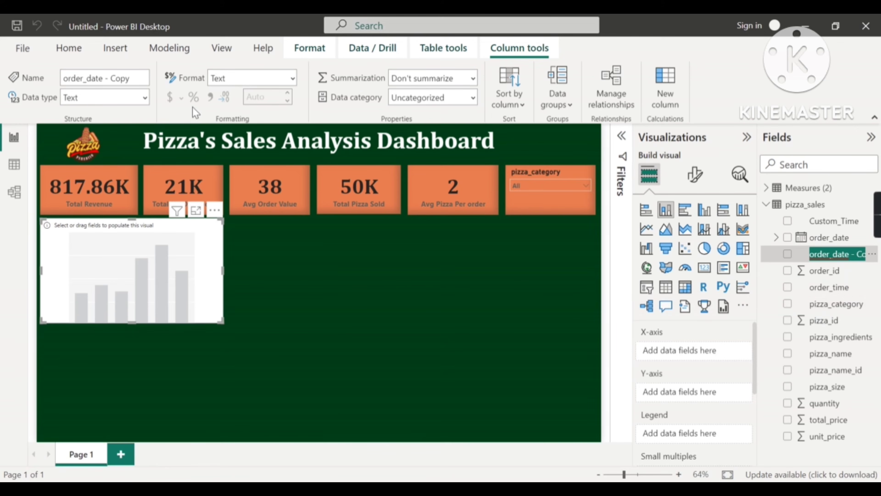
pyautogui.write('Wee')
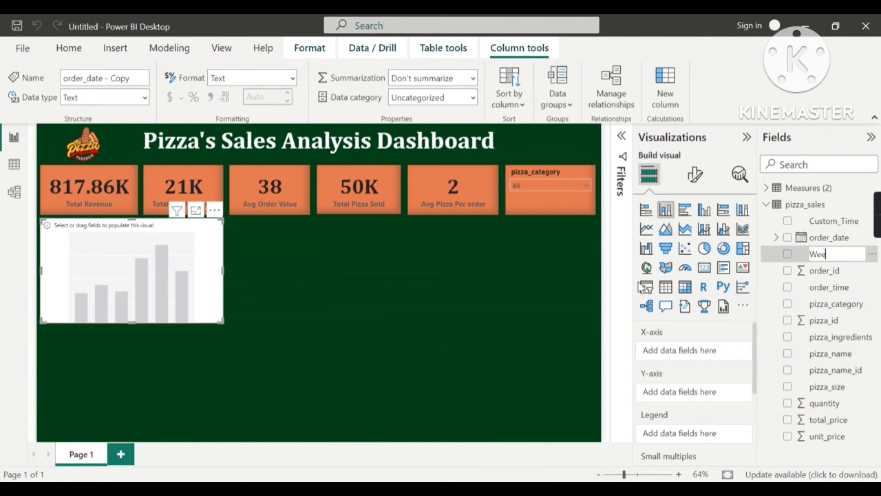
pyautogui.write('kDay Names')
pyautogui.click(838, 255)
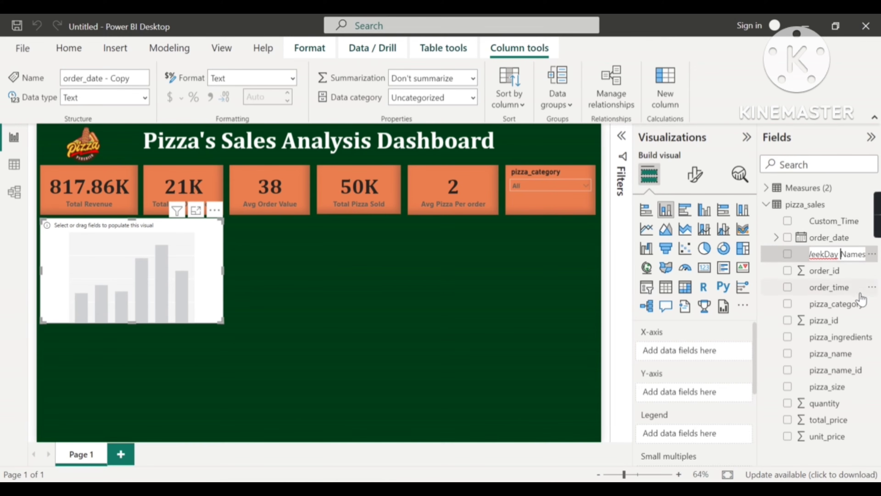
pyautogui.press('BackSpace')
pyautogui.write('_')
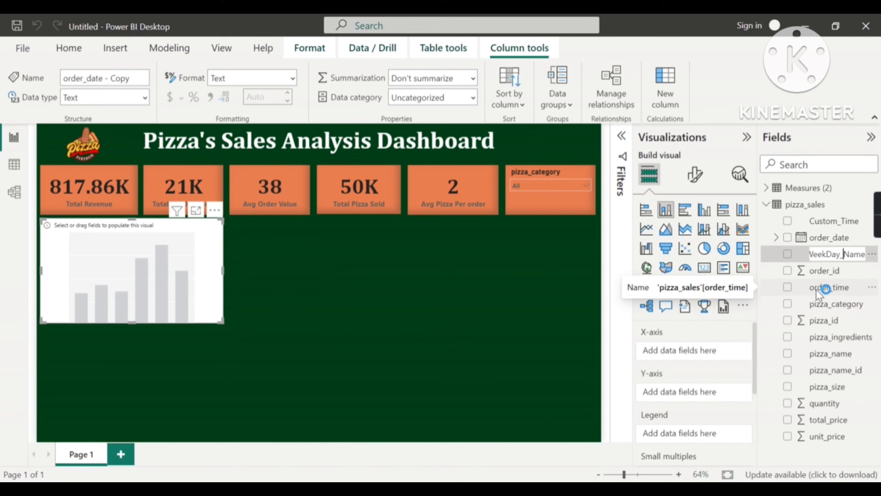
pyautogui.write('s')
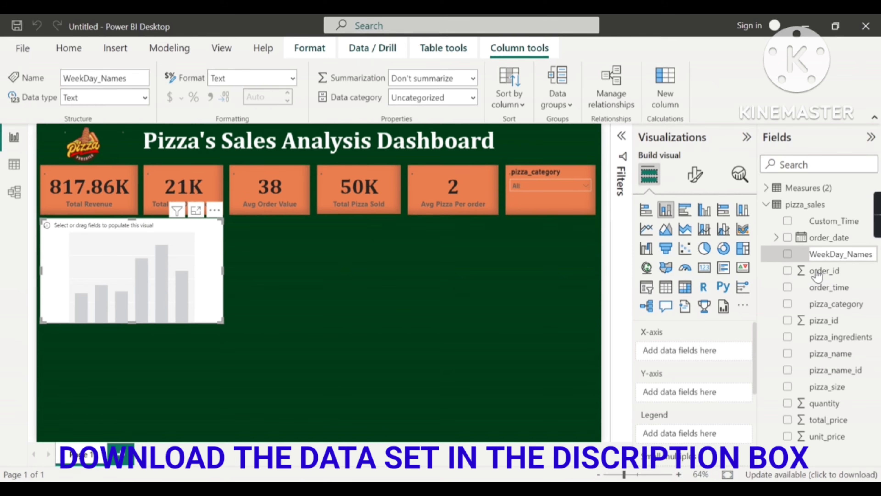
# Step: Plot the Total No Of Orders measure on the Y-axis against WeekDay_Names on the X-axis of the empty column chart
pyautogui.click(787, 257)
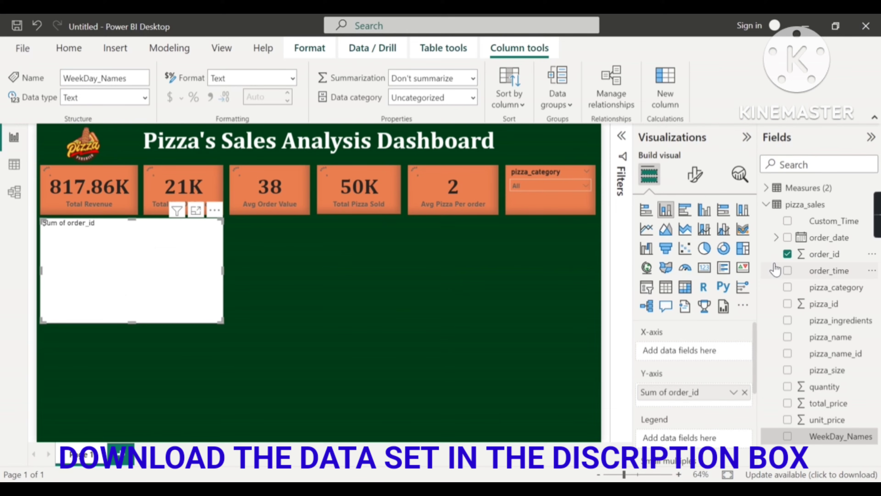
pyautogui.click(745, 393)
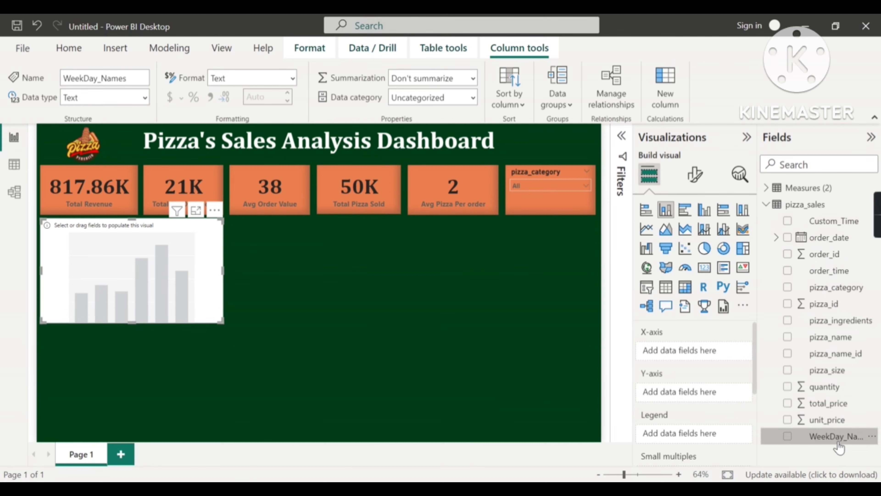
pyautogui.moveTo(829, 440); pyautogui.dragTo(708, 361)
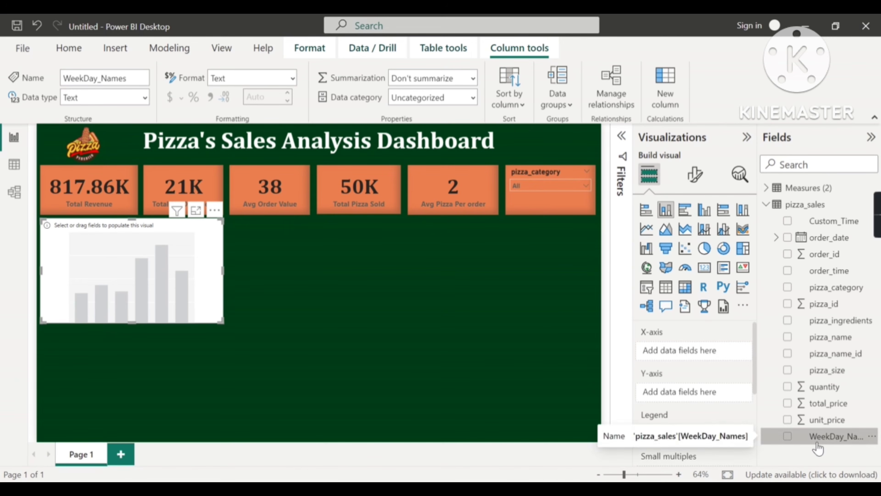
pyautogui.moveTo(818, 448); pyautogui.dragTo(701, 359)
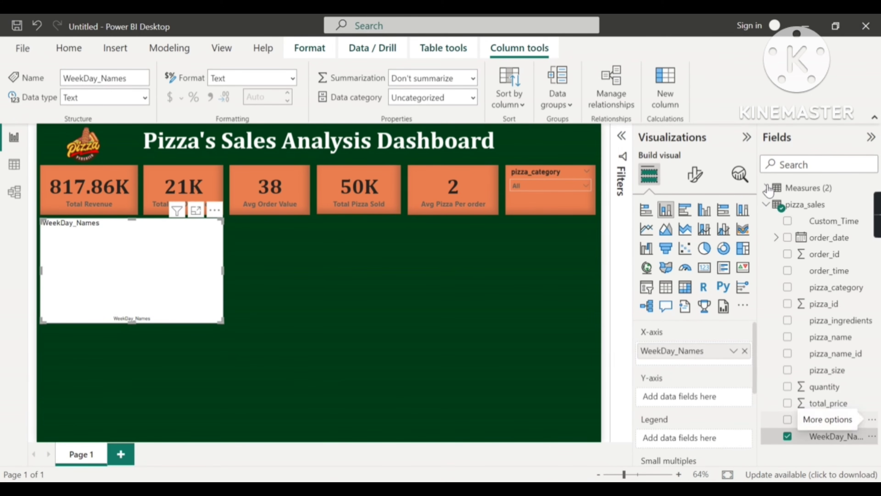
pyautogui.click(767, 188)
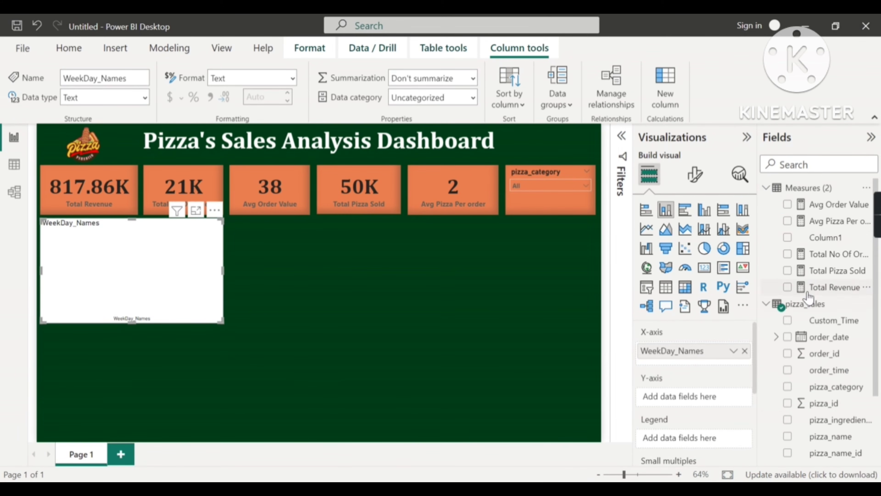
pyautogui.moveTo(811, 253); pyautogui.dragTo(690, 402)
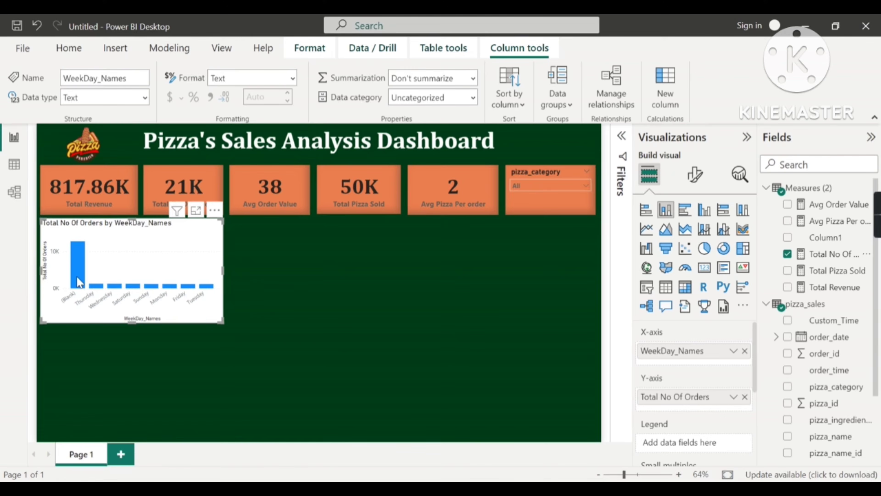
# Step: Filter the weekday column chart on WeekDay_Names to exclude the (Blank) category
pyautogui.moveTo(79, 263)
pyautogui.click(622, 137)
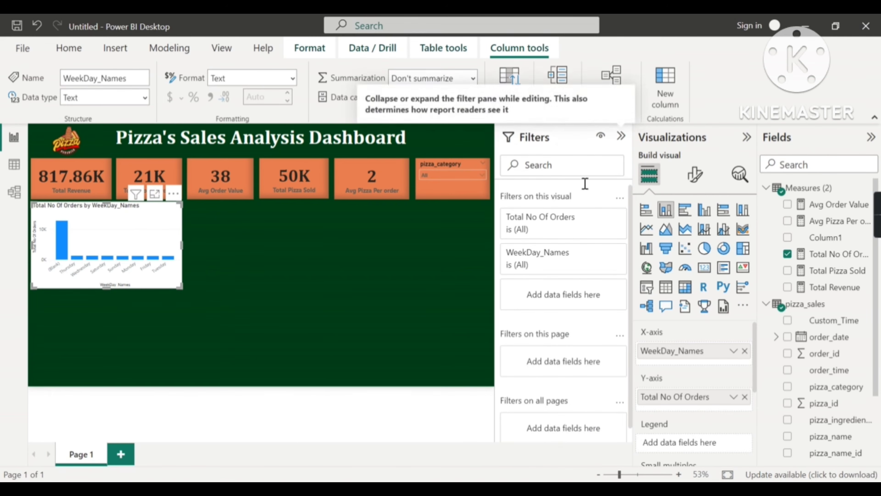
pyautogui.click(601, 219)
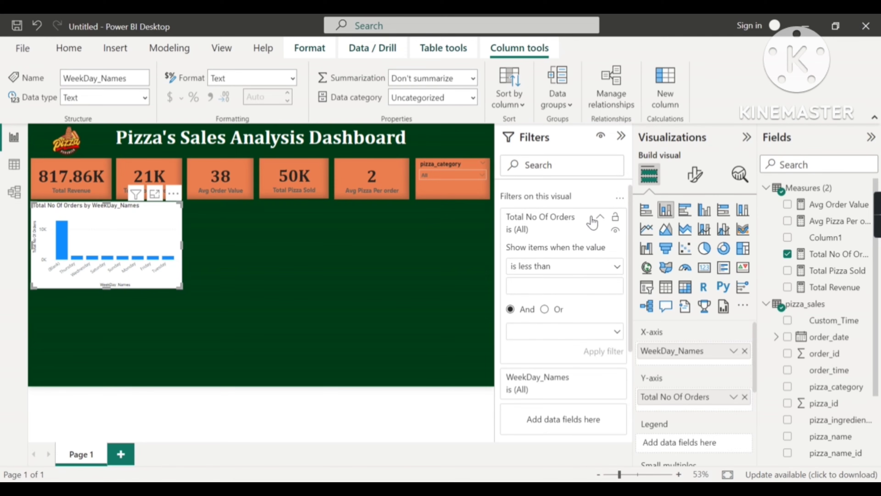
pyautogui.click(600, 219)
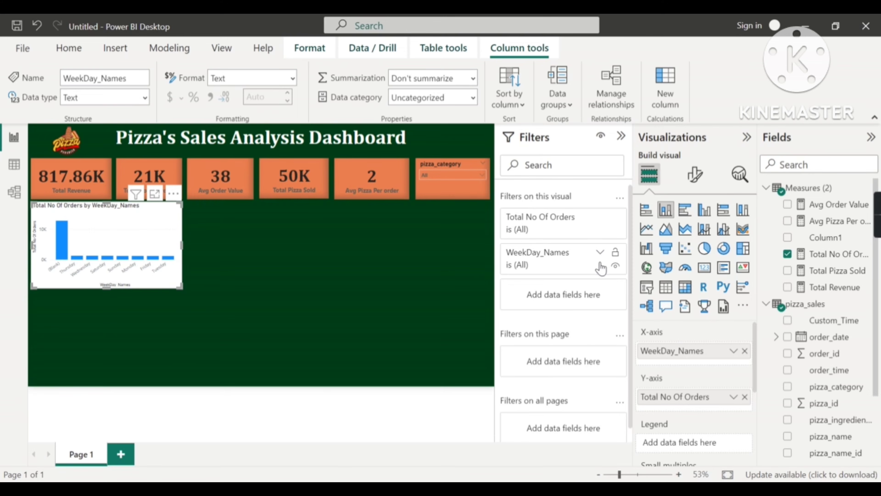
pyautogui.click(600, 253)
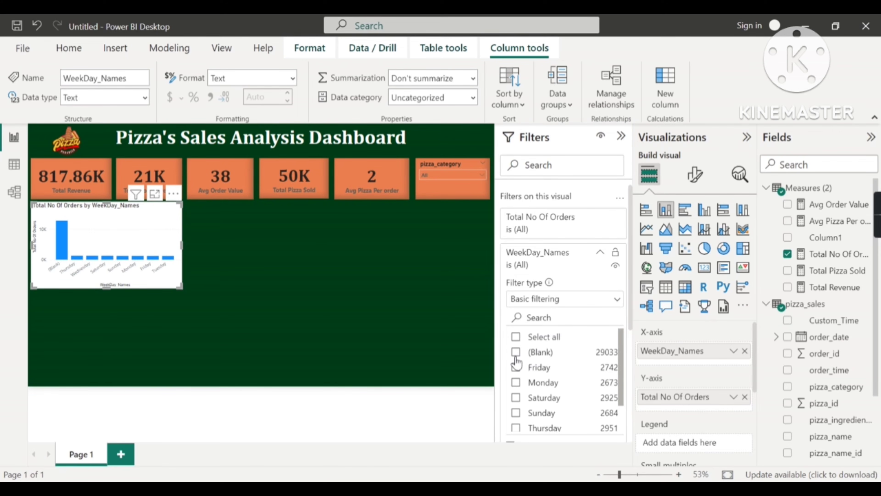
pyautogui.click(517, 358)
pyautogui.click(517, 353)
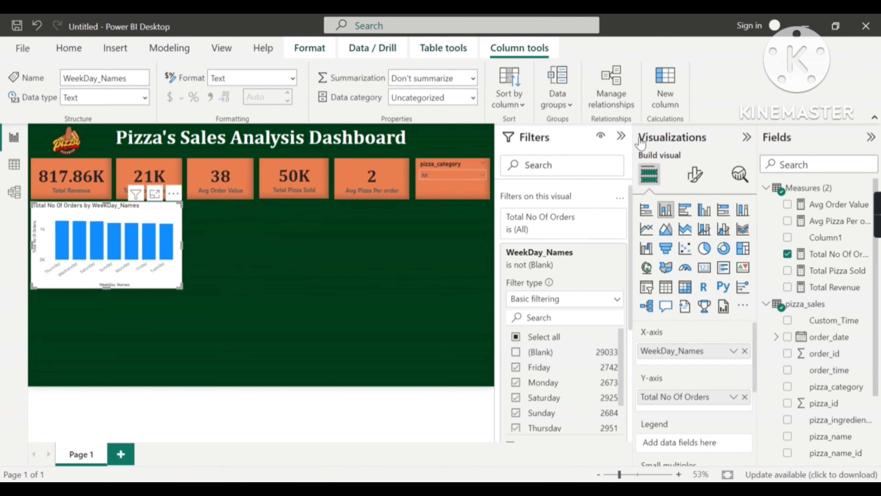
pyautogui.click(621, 139)
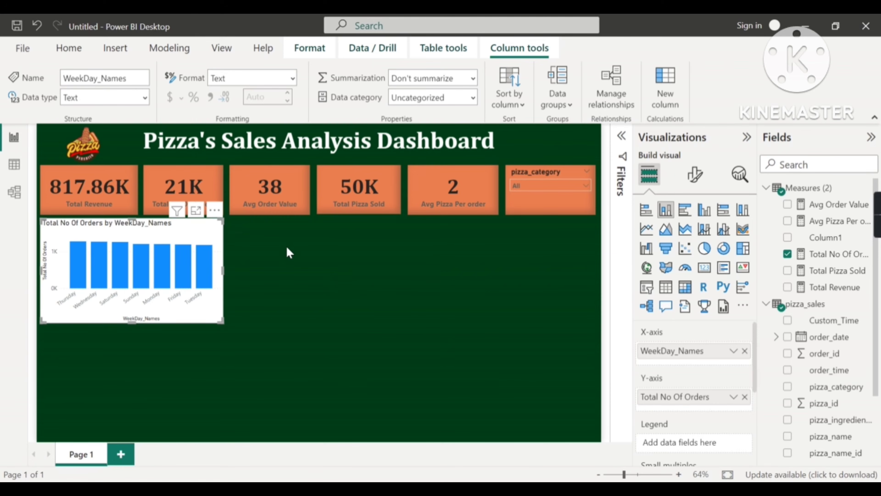
pyautogui.click(289, 252)
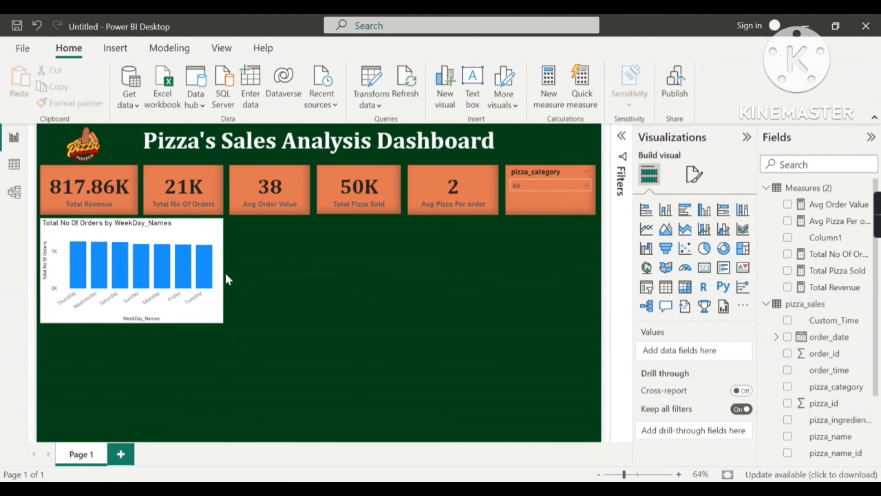
# Step: Turn off the Y-axis values and the Y-axis title on the weekday orders chart
pyautogui.click(209, 233)
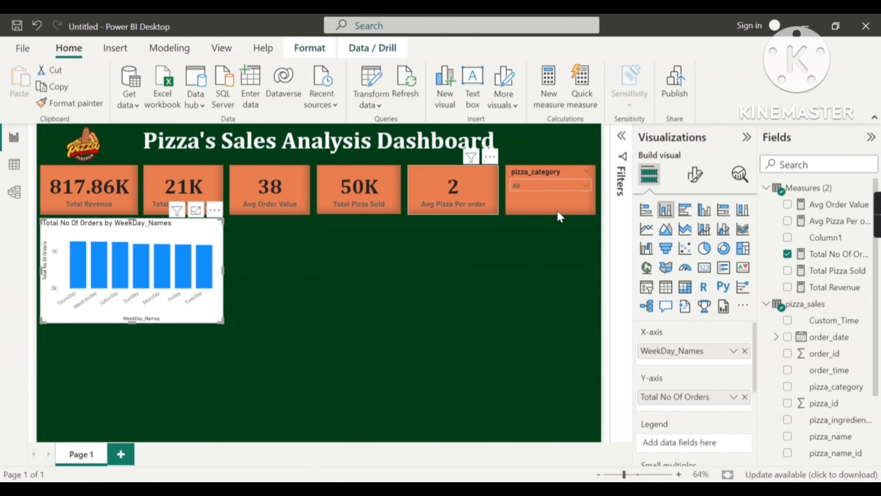
pyautogui.click(696, 183)
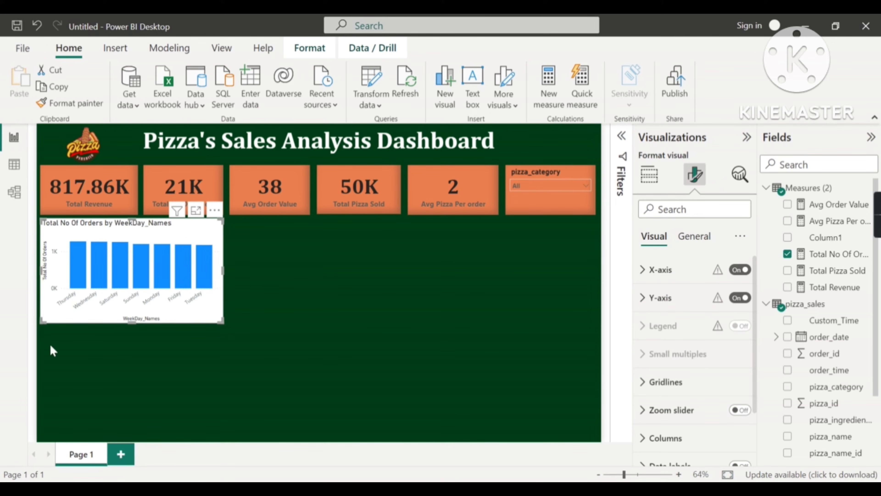
pyautogui.click(738, 298)
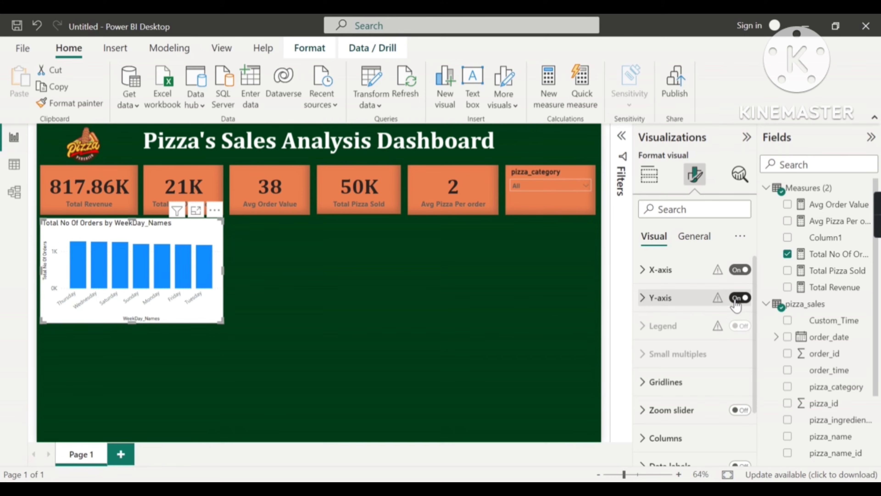
pyautogui.click(645, 304)
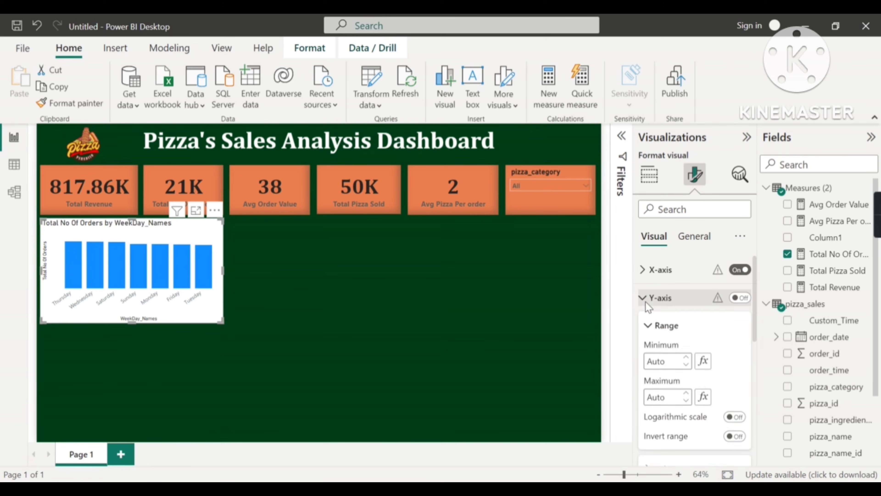
pyautogui.scroll(-2, 701, 354)
pyautogui.click(733, 439)
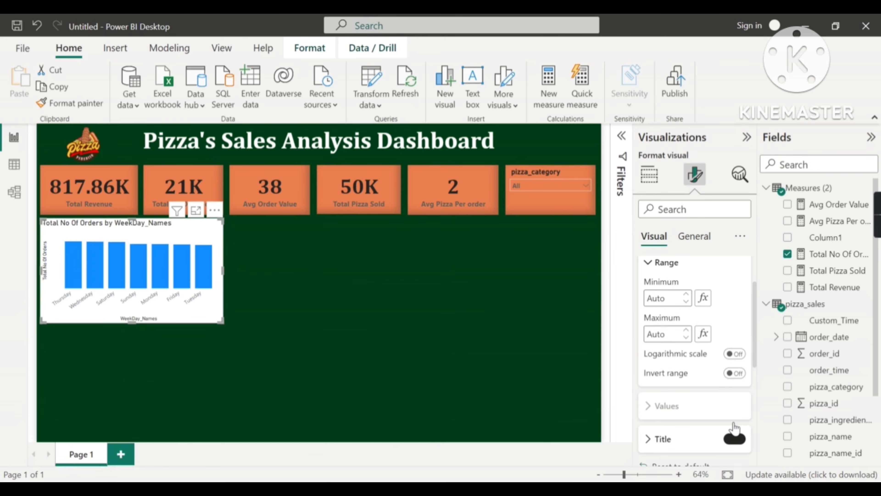
pyautogui.scroll(1, 694, 357)
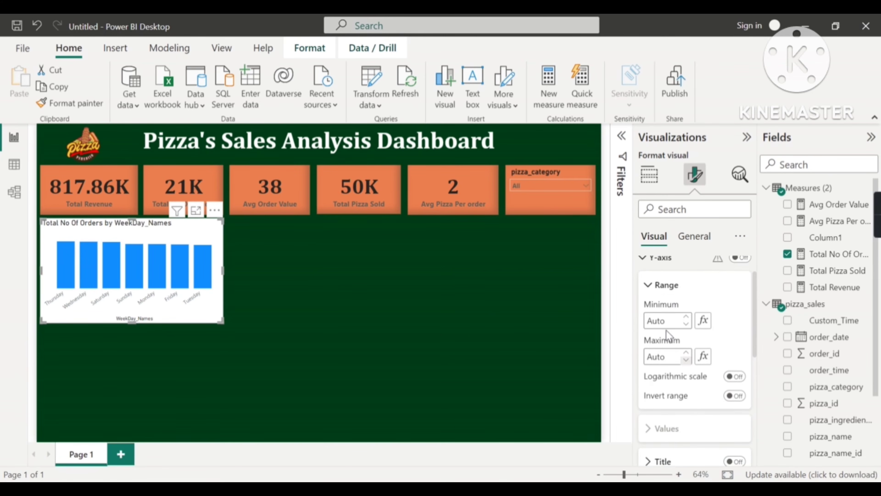
pyautogui.click(647, 263)
pyautogui.scroll(1, 675, 315)
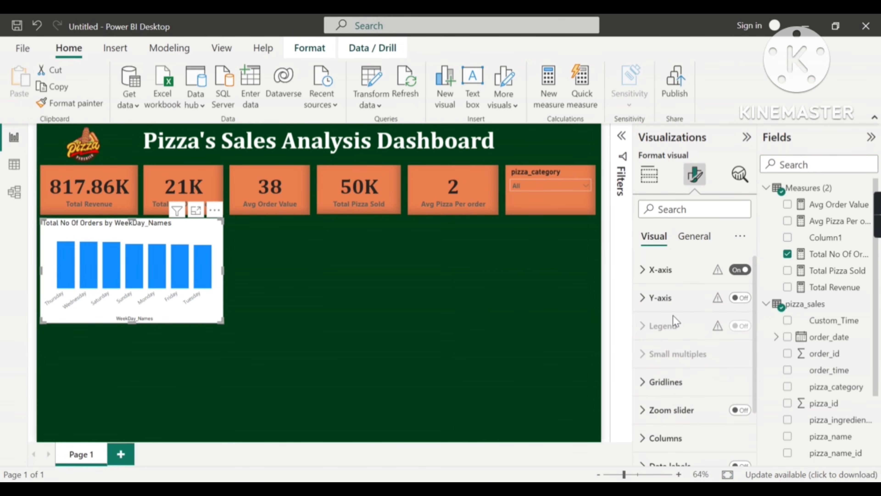
# Step: Turn off the X-axis title on the weekday orders chart
pyautogui.click(648, 278)
pyautogui.scroll(-3, 694, 347)
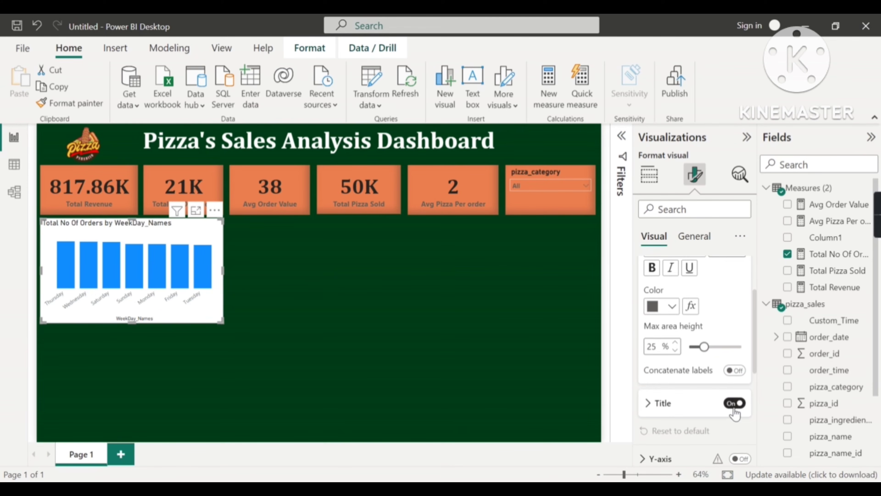
pyautogui.click(734, 403)
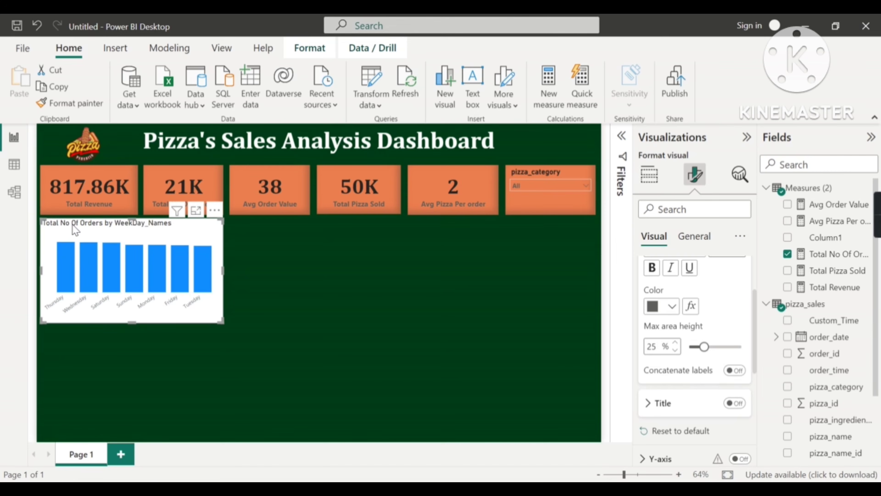
# Step: Format the weekday orders chart's title as centred, bold Calibri text
pyautogui.click(694, 247)
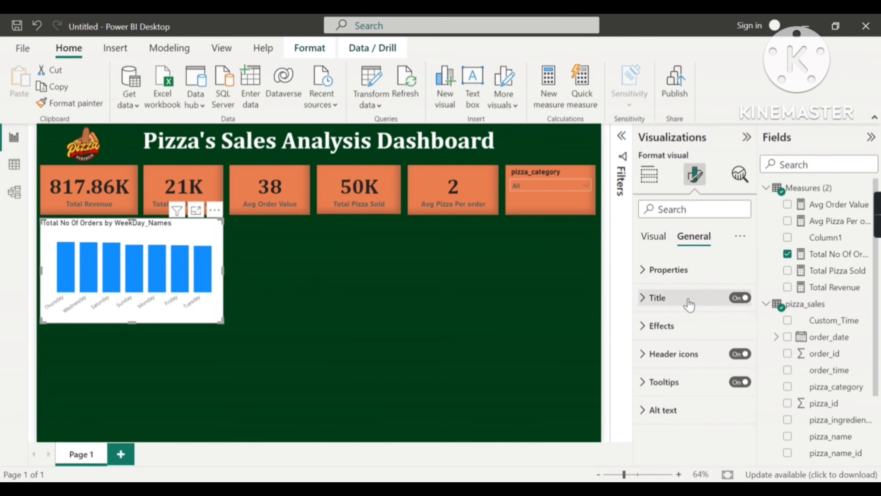
pyautogui.click(665, 306)
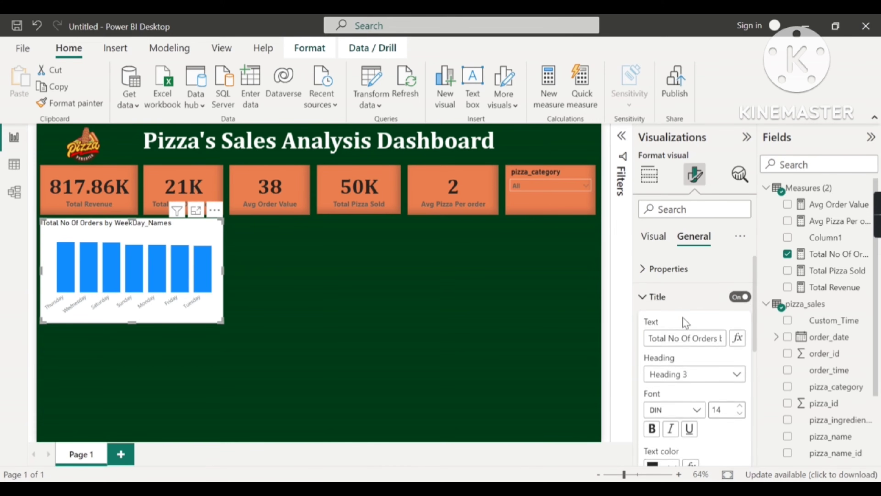
pyautogui.scroll(-2, 686, 355)
pyautogui.scroll(-1, 677, 450)
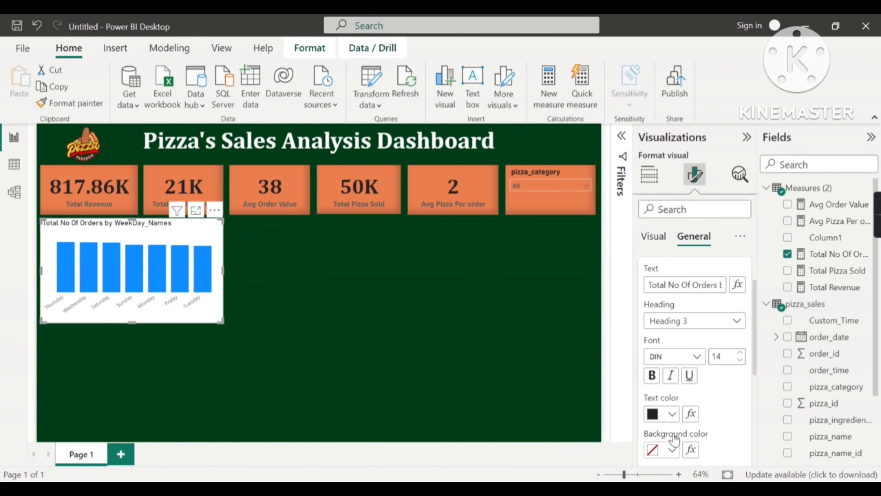
pyautogui.click(672, 464)
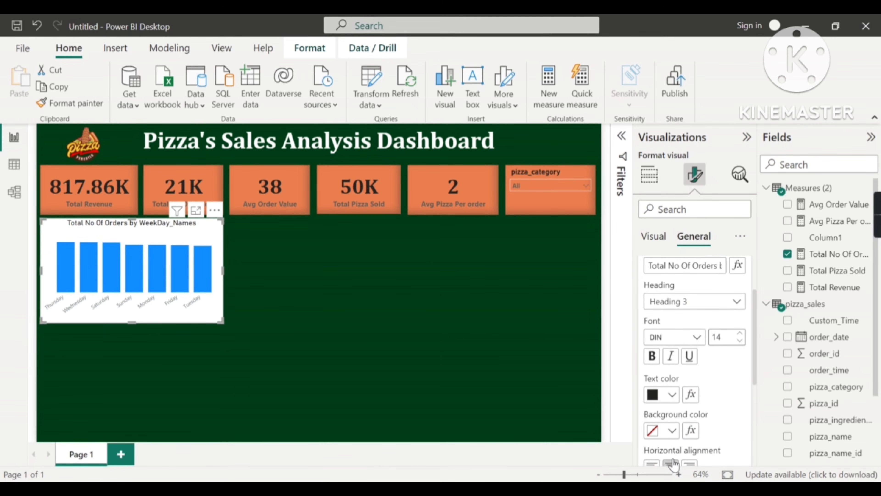
pyautogui.click(652, 355)
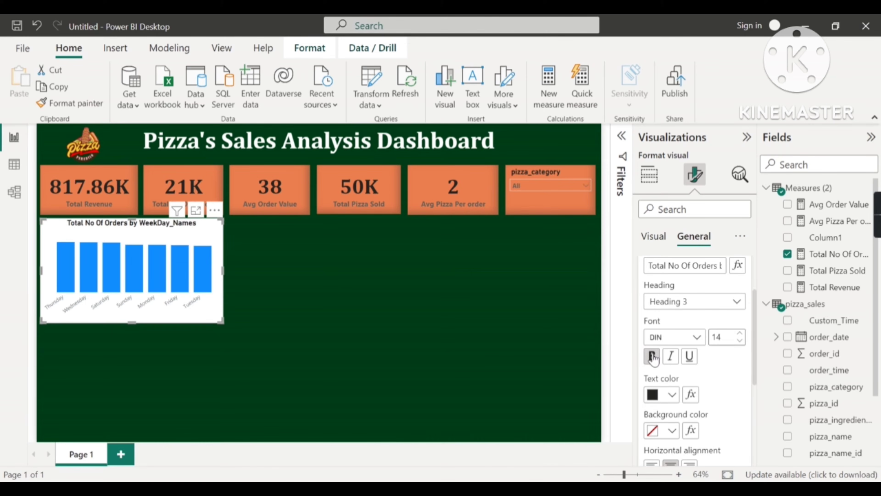
pyautogui.click(689, 337)
pyautogui.click(661, 163)
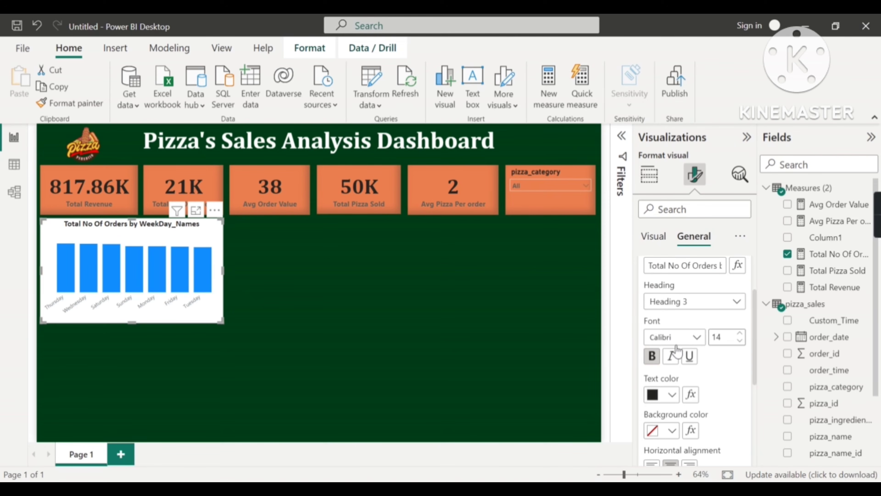
# Step: Turn on data labels for the columns of the weekday orders chart
pyautogui.scroll(3, 716, 365)
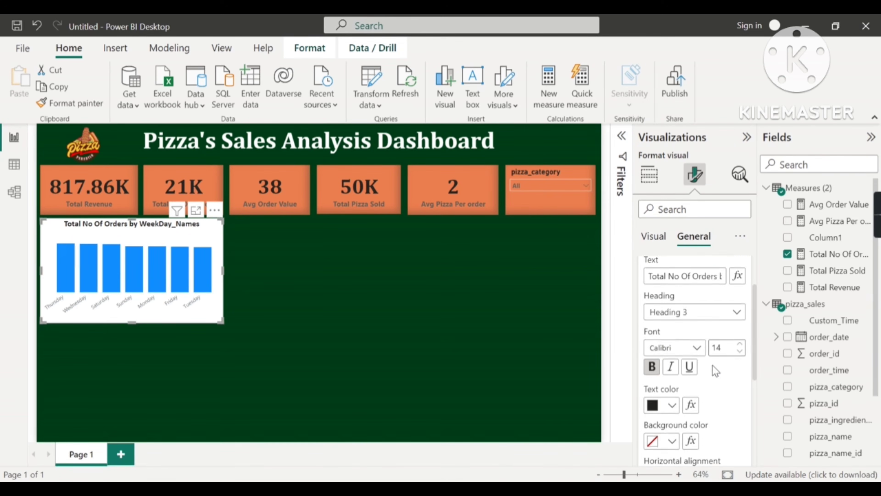
pyautogui.click(654, 299)
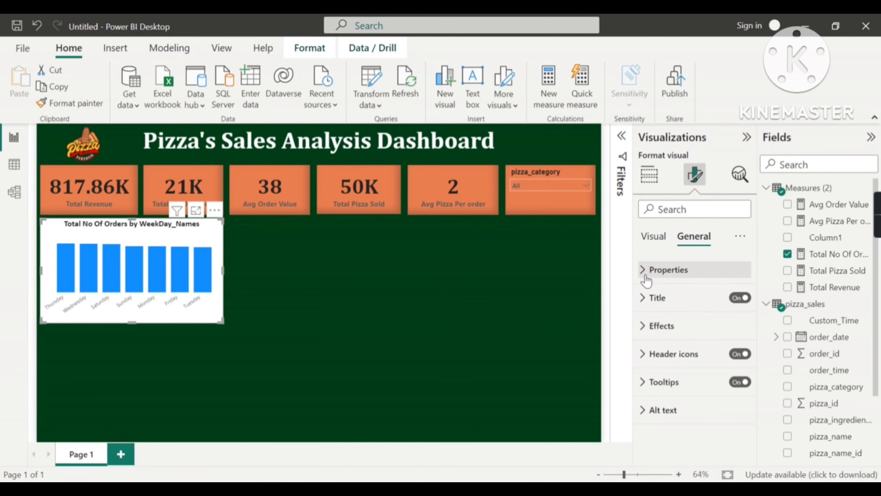
pyautogui.click(654, 240)
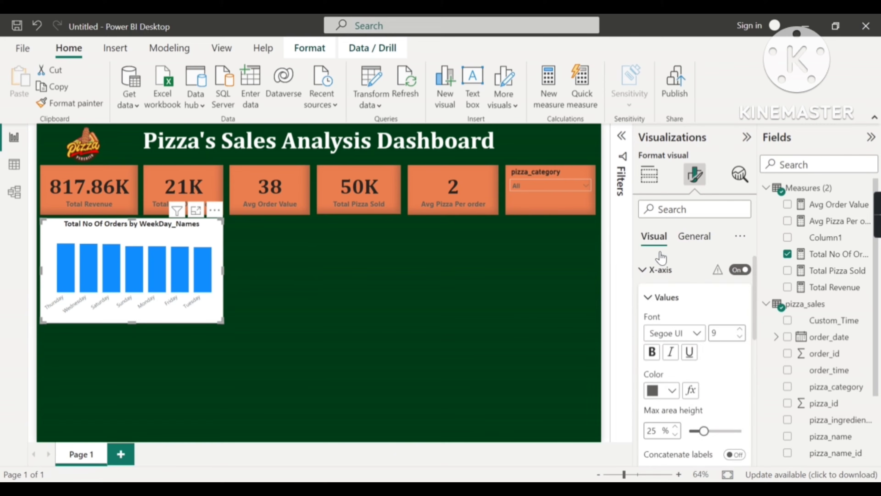
pyautogui.click(648, 272)
pyautogui.scroll(-2, 662, 316)
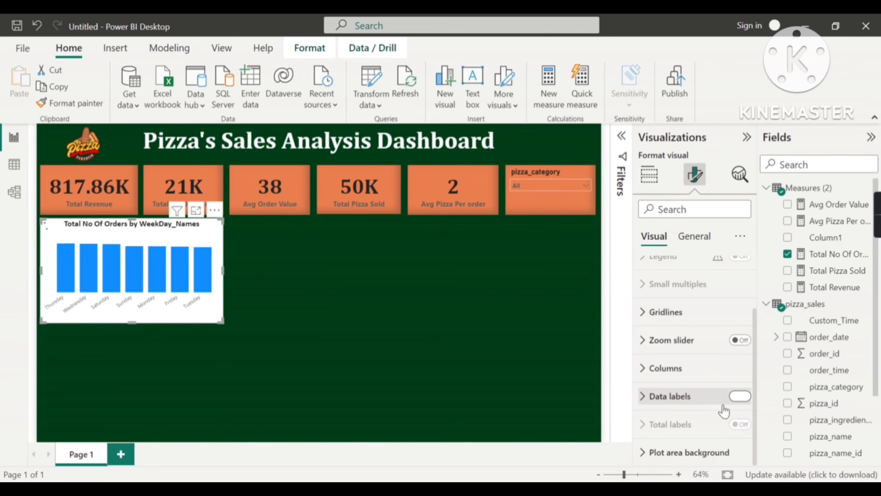
pyautogui.click(739, 397)
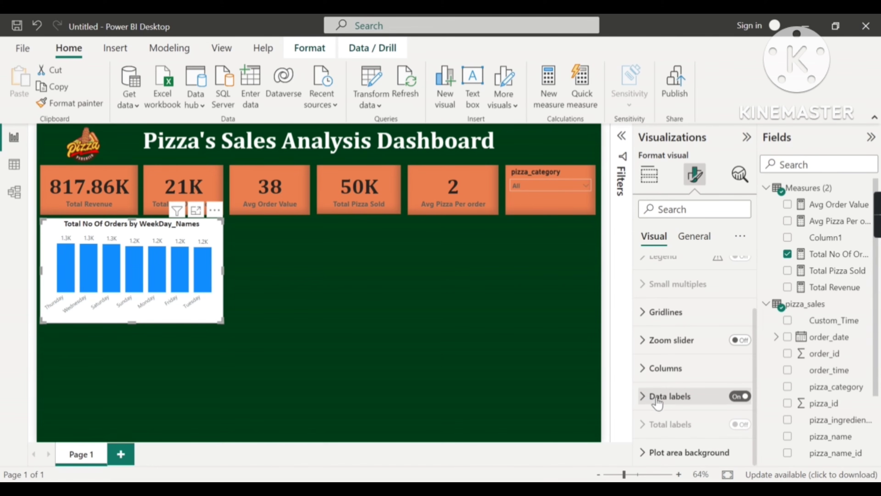
# Step: Format the weekday orders chart's data label values as bold black text
pyautogui.click(648, 398)
pyautogui.scroll(-2, 694, 403)
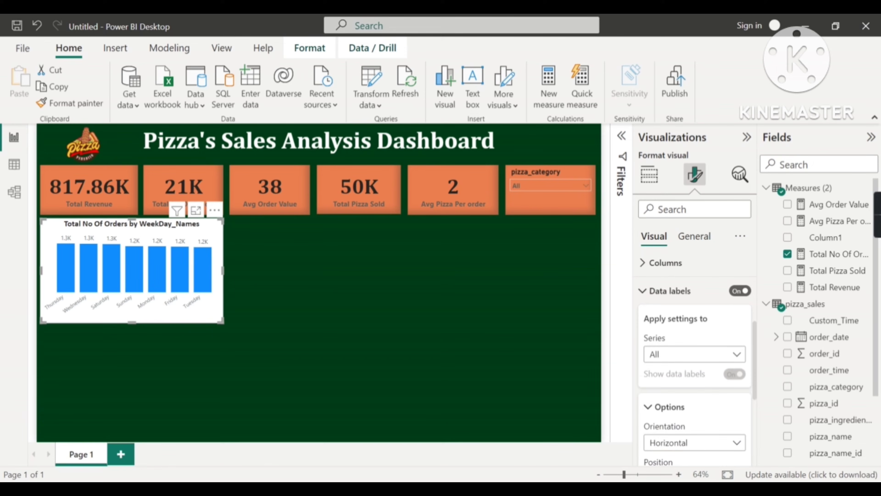
pyautogui.moveTo(387, 489)
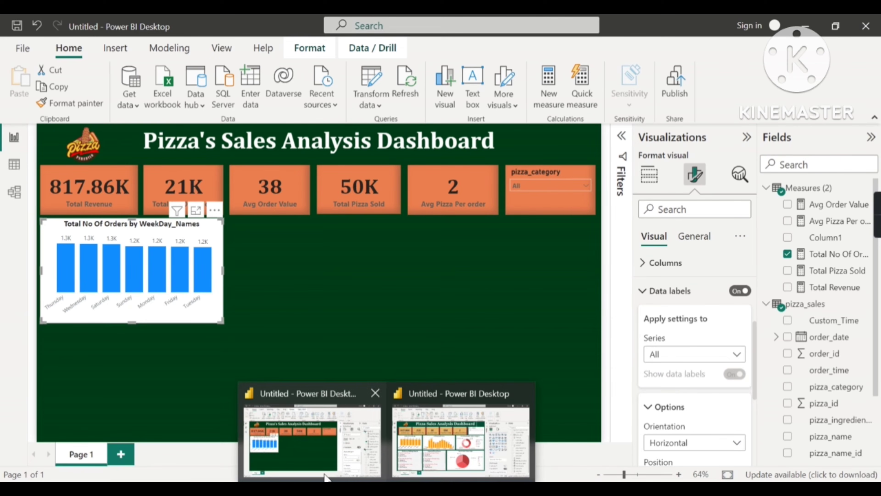
pyautogui.click(328, 451)
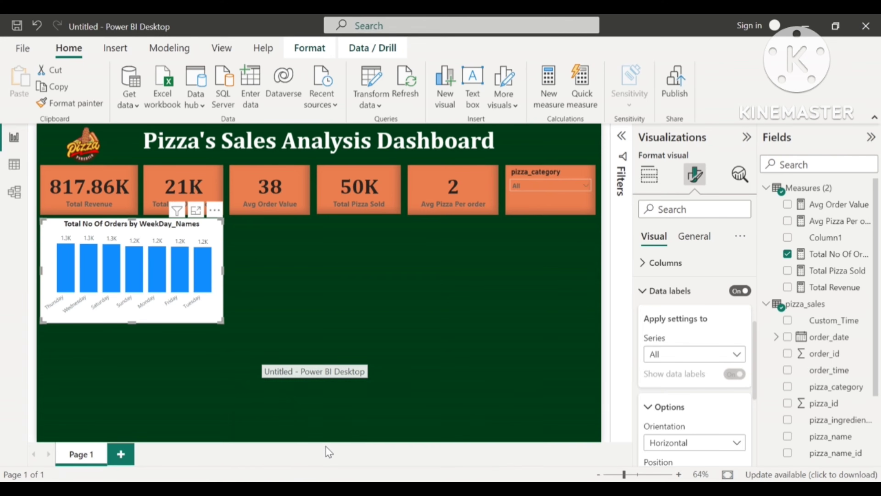
pyautogui.scroll(-2, 699, 378)
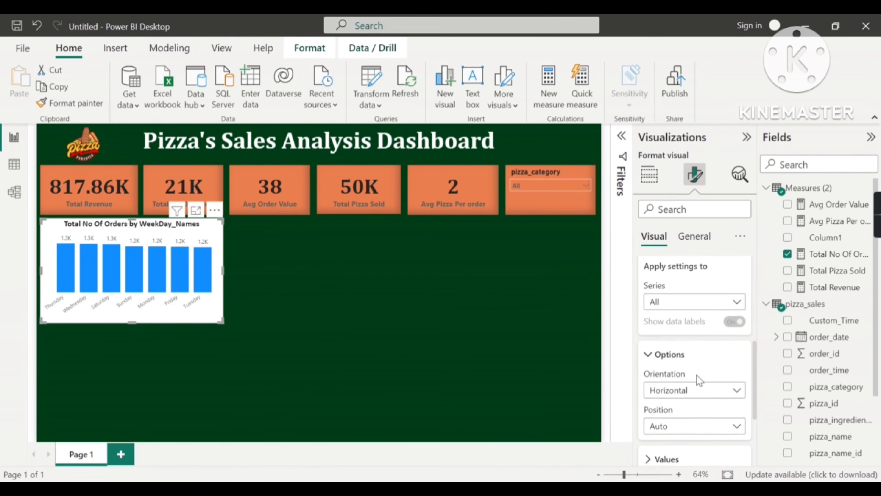
pyautogui.scroll(-4, 698, 378)
pyautogui.click(679, 397)
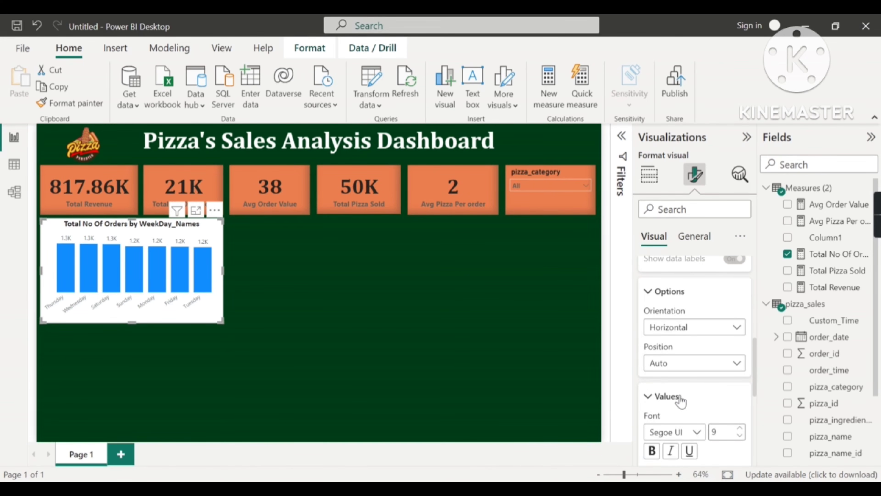
pyautogui.scroll(-3, 680, 401)
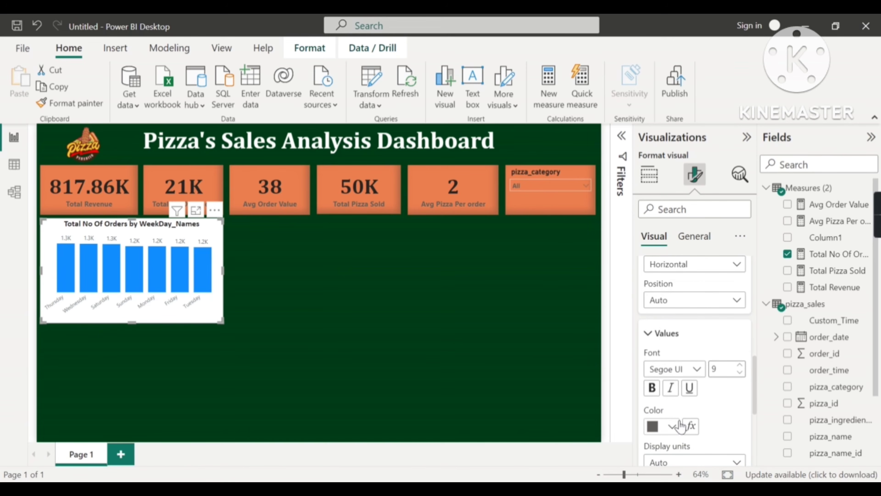
pyautogui.click(672, 426)
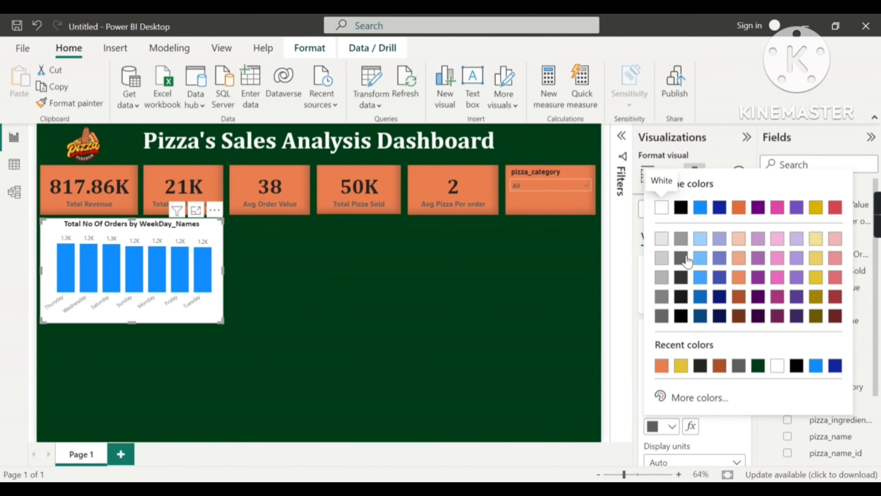
pyautogui.click(683, 210)
pyautogui.click(653, 386)
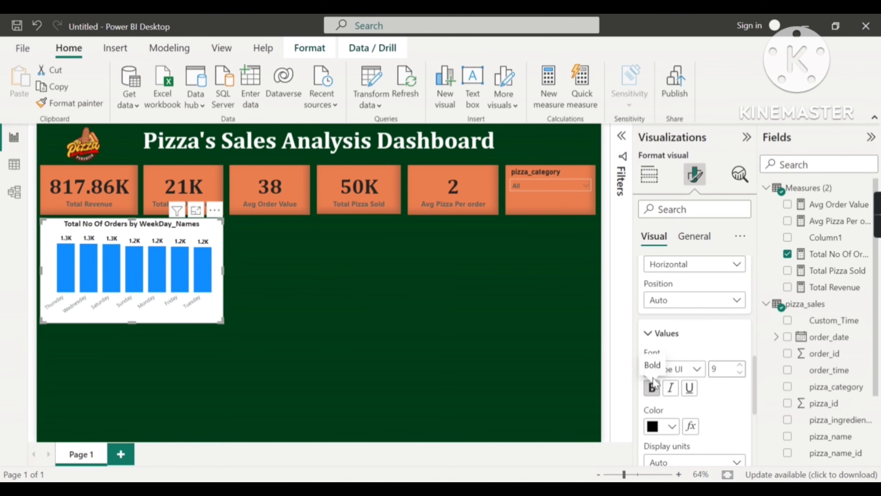
pyautogui.click(662, 333)
pyautogui.scroll(3, 690, 362)
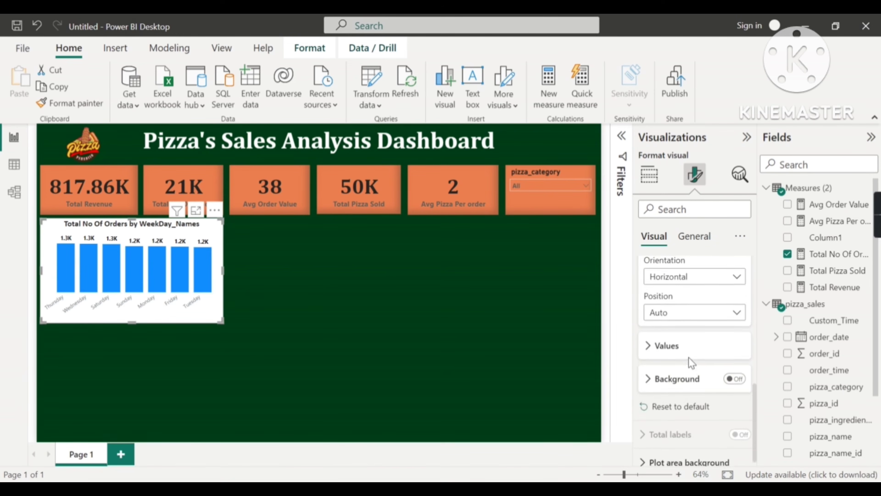
pyautogui.scroll(3, 691, 364)
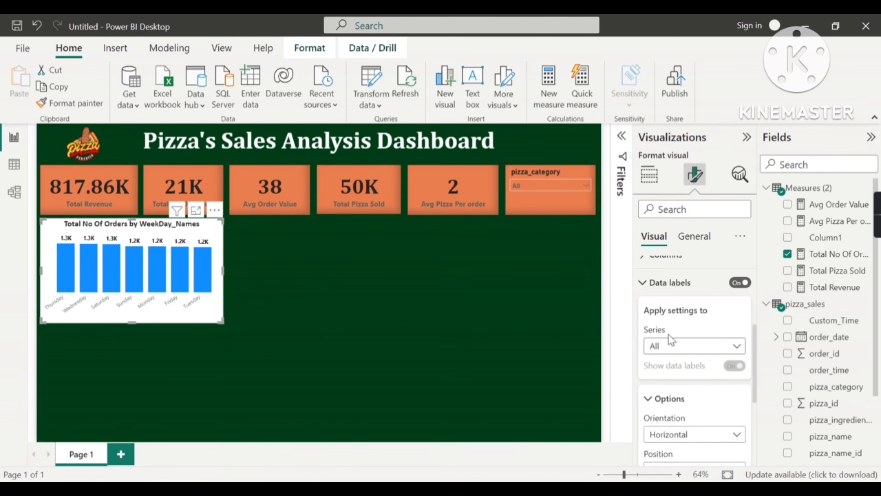
pyautogui.click(645, 289)
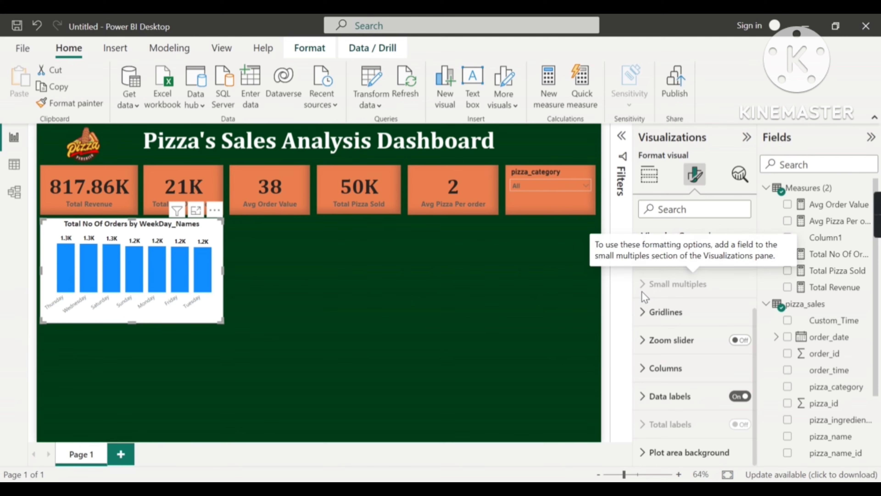
# Step: Set the default column colour of the weekday orders chart to the custom orange #FFAF10
pyautogui.scroll(1, 675, 324)
pyautogui.scroll(-1, 675, 324)
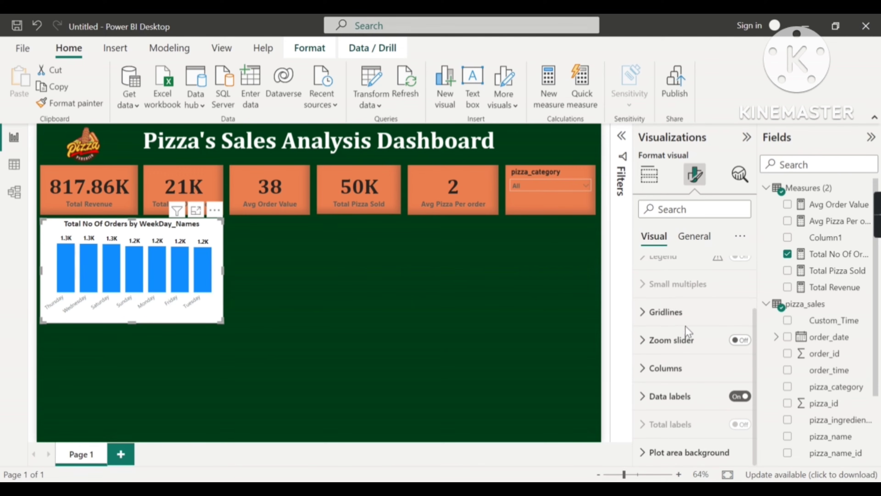
pyautogui.click(651, 369)
pyautogui.scroll(-2, 682, 342)
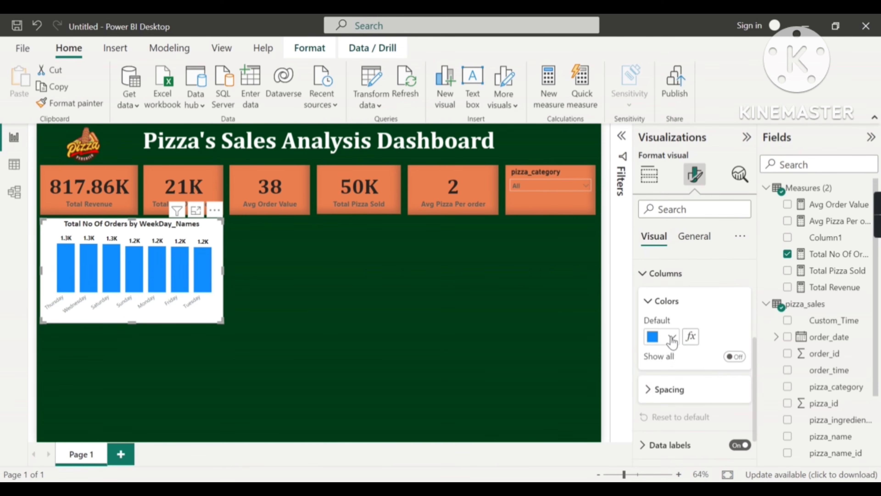
pyautogui.click(672, 339)
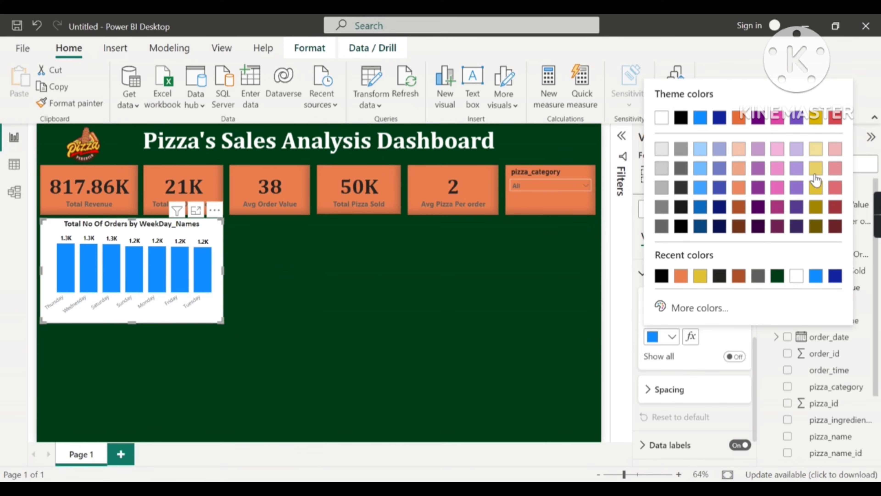
pyautogui.click(703, 311)
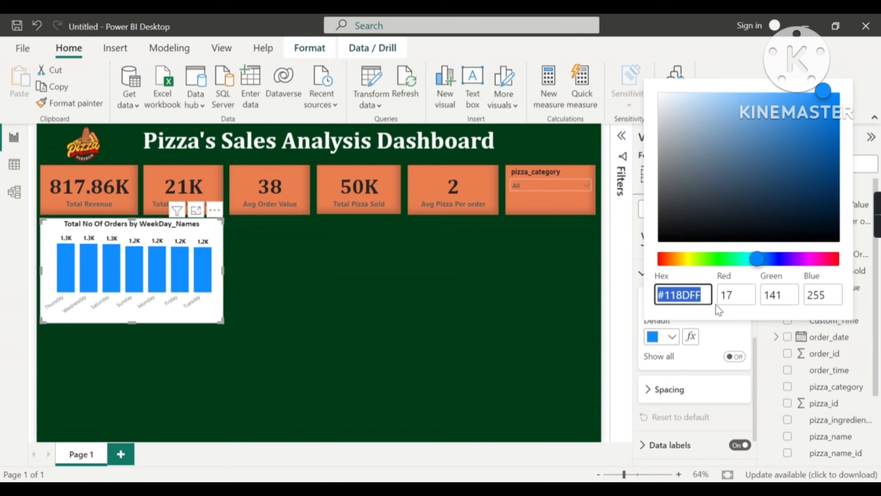
pyautogui.click(679, 262)
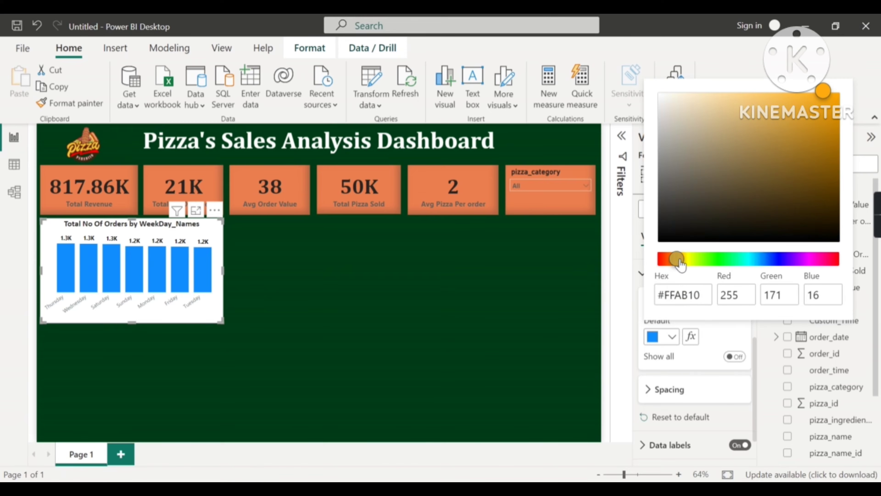
pyautogui.moveTo(680, 264); pyautogui.dragTo(679, 265)
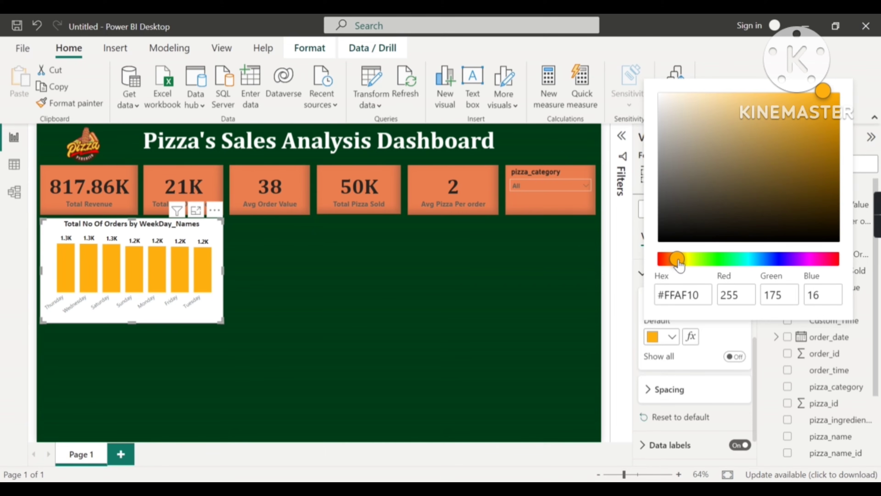
pyautogui.click(582, 230)
# Step: Format the X-axis values of the weekday orders chart as bold black text
pyautogui.scroll(2, 674, 286)
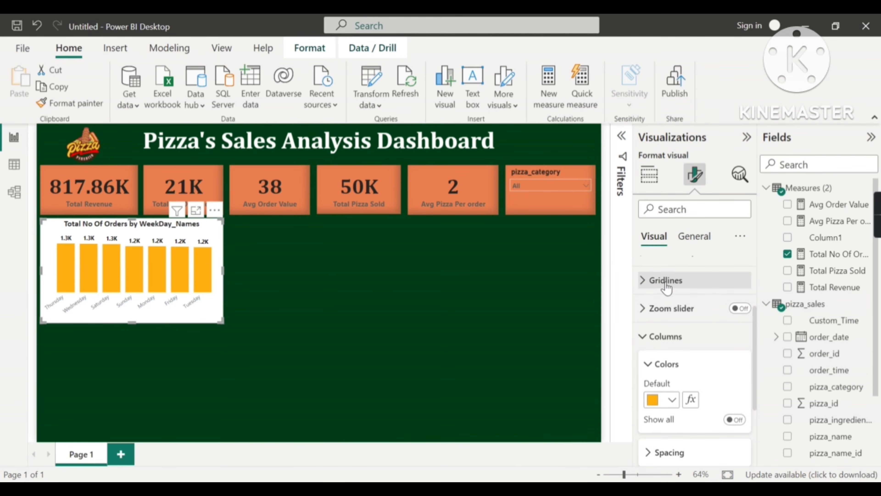
pyautogui.scroll(1, 664, 295)
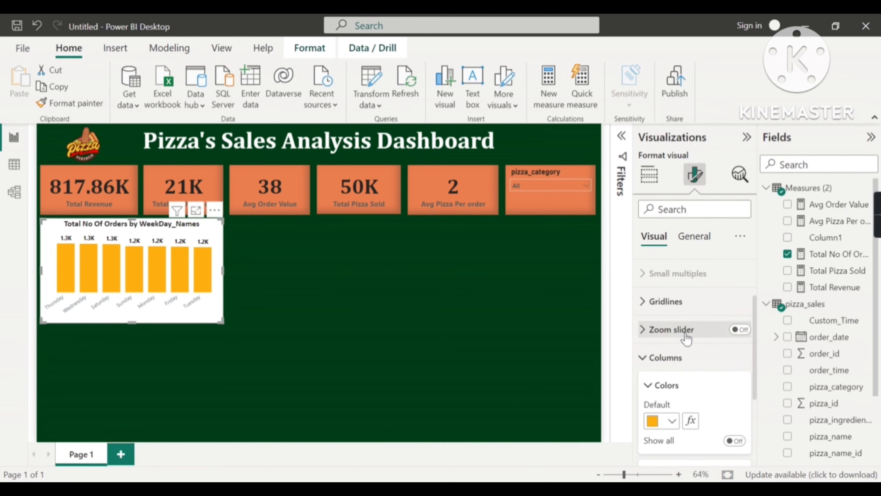
pyautogui.scroll(1, 682, 332)
pyautogui.scroll(2, 682, 331)
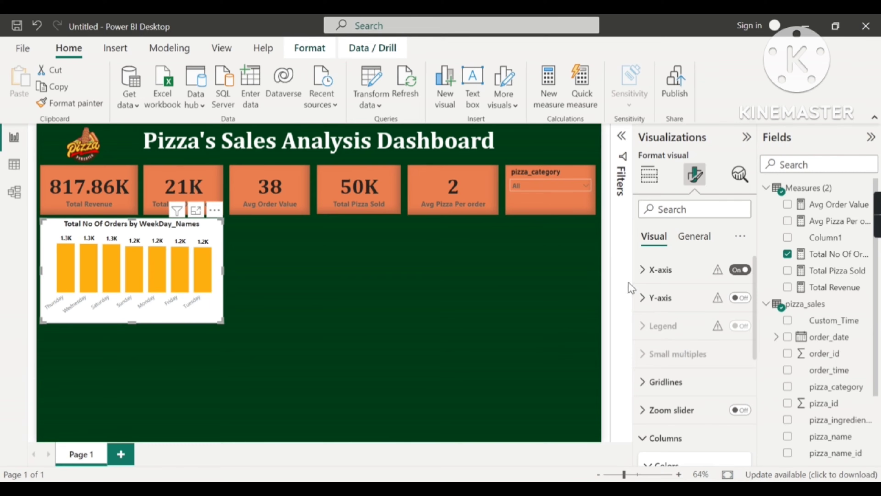
pyautogui.click(644, 271)
pyautogui.scroll(-2, 665, 333)
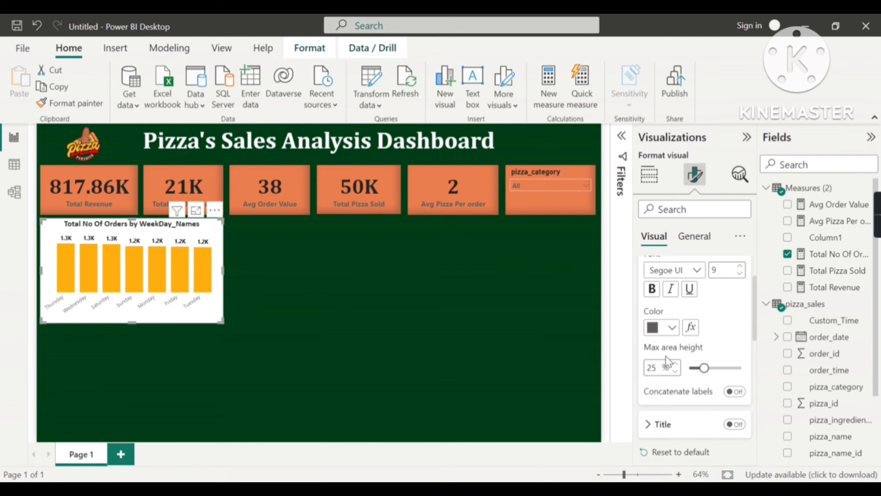
pyautogui.scroll(-1, 666, 356)
pyautogui.scroll(-2, 677, 383)
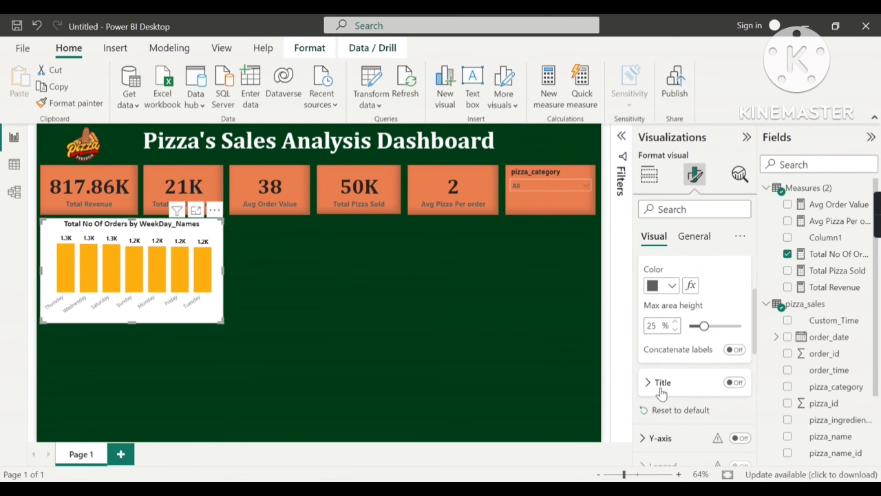
pyautogui.scroll(3, 663, 380)
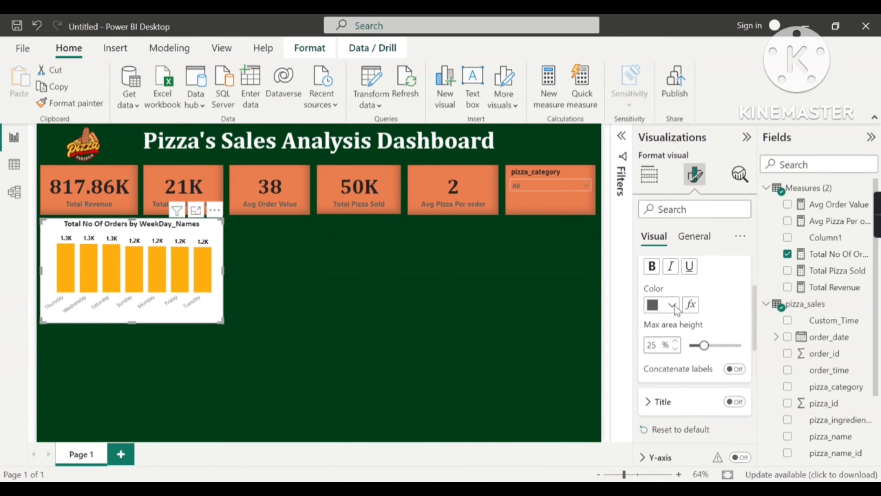
pyautogui.click(672, 341)
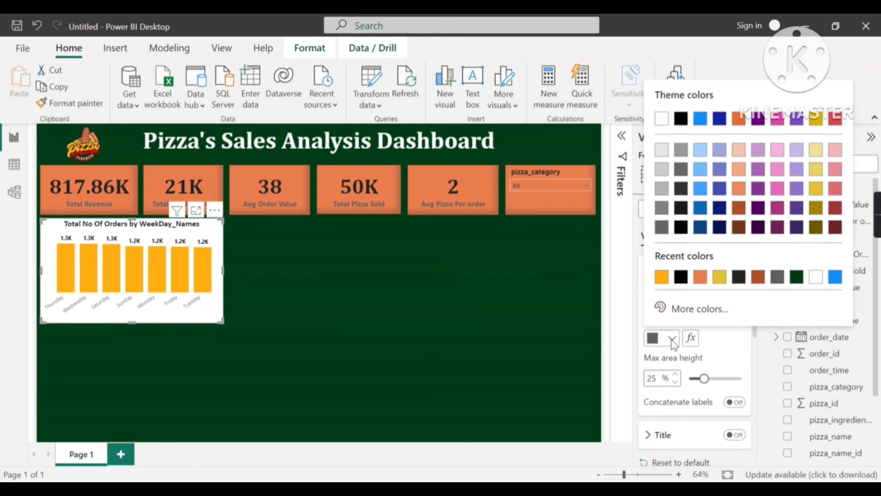
pyautogui.click(681, 277)
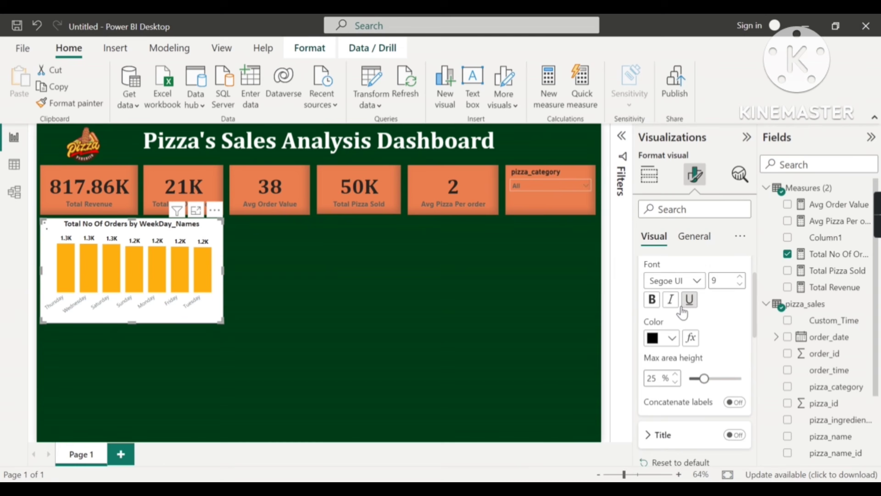
pyautogui.click(653, 301)
pyautogui.scroll(2, 704, 328)
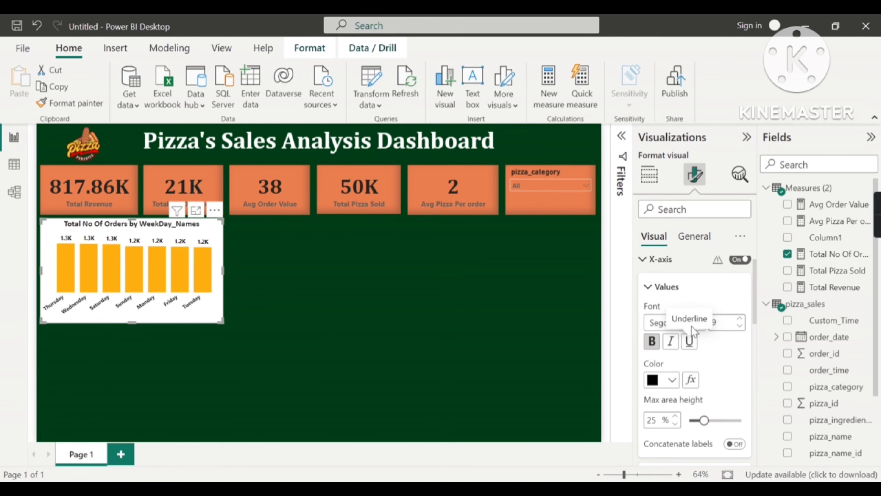
pyautogui.click(646, 264)
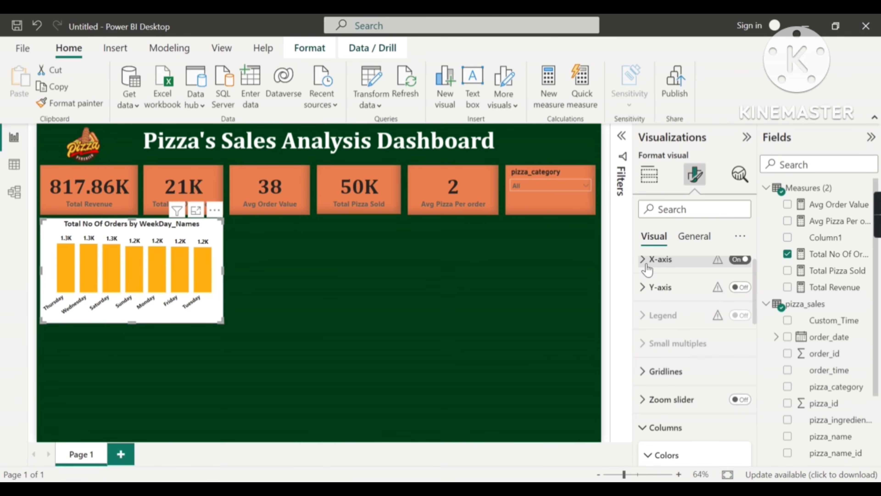
# Step: Turn on the shadow effect for the weekday orders chart
pyautogui.scroll(1, 648, 326)
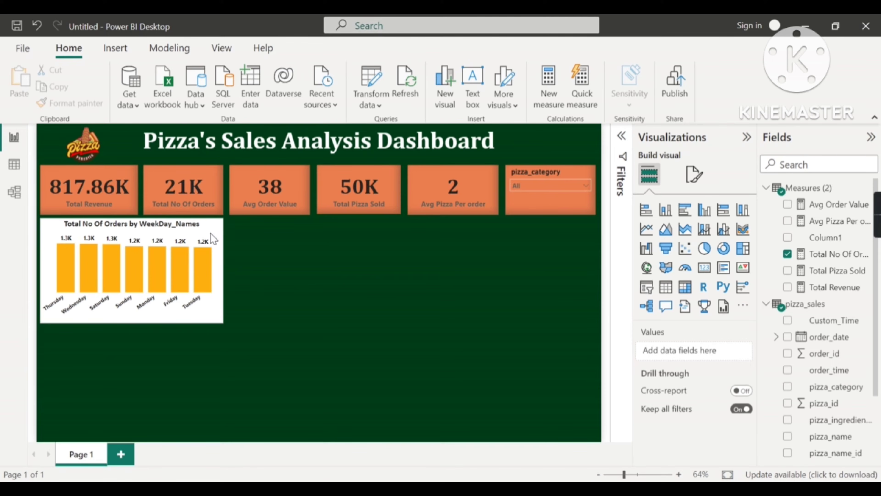
pyautogui.click(214, 239)
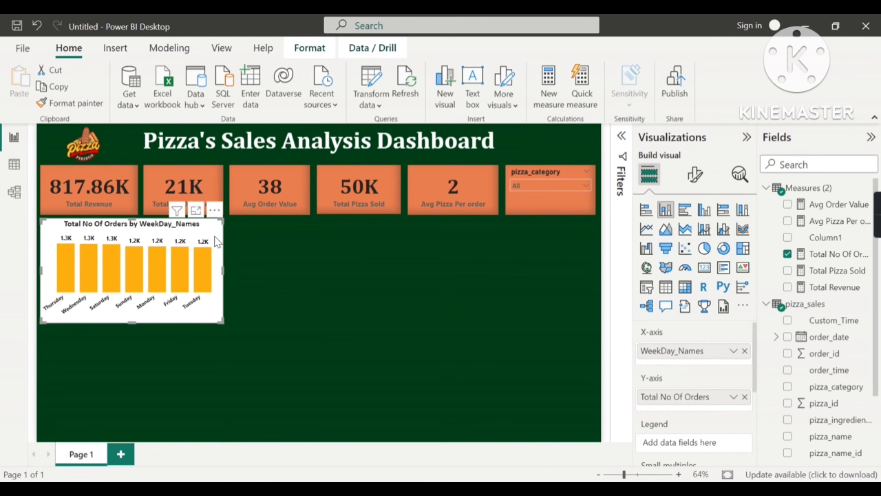
pyautogui.click(690, 189)
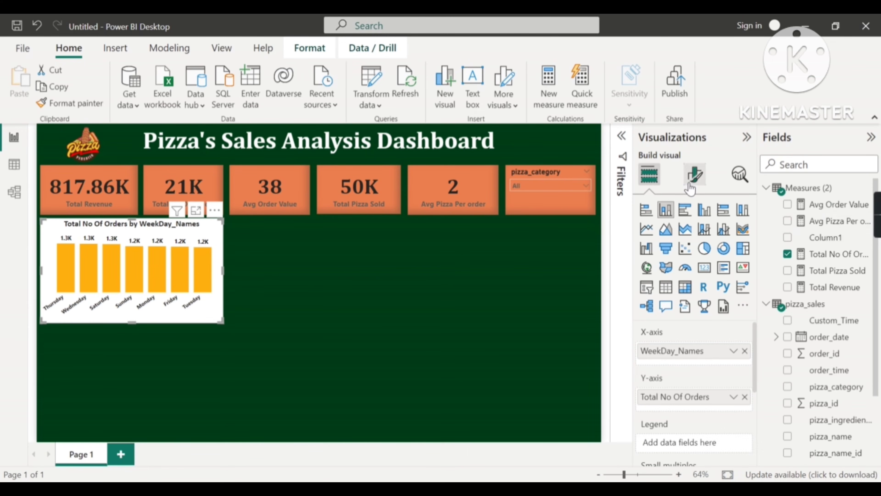
pyautogui.scroll(-3, 689, 325)
pyautogui.scroll(1, 691, 327)
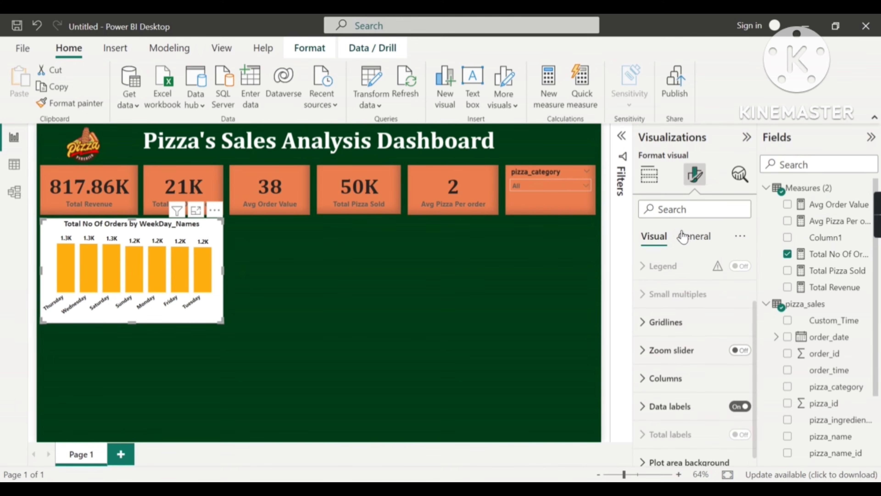
pyautogui.click(694, 236)
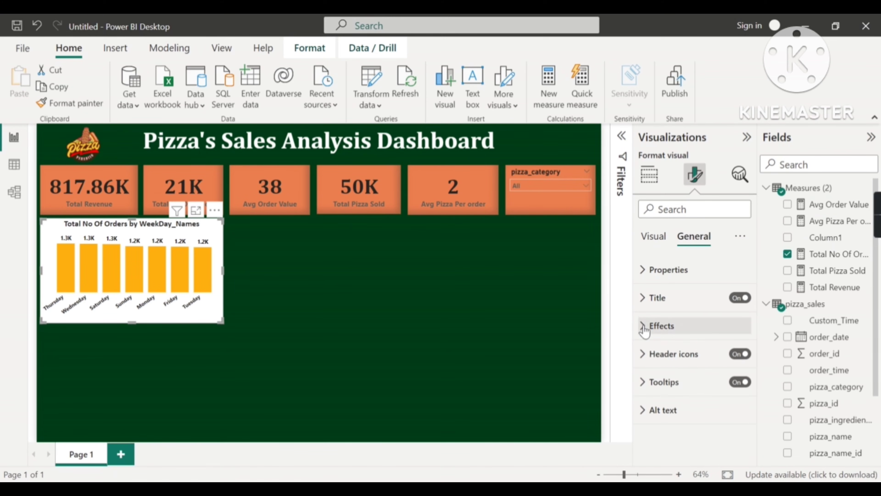
pyautogui.click(672, 334)
pyautogui.scroll(-4, 694, 347)
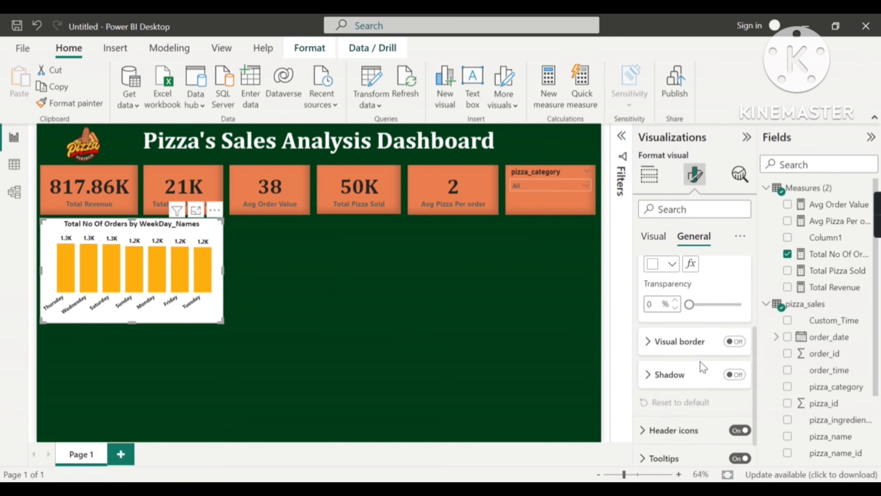
pyautogui.click(732, 354)
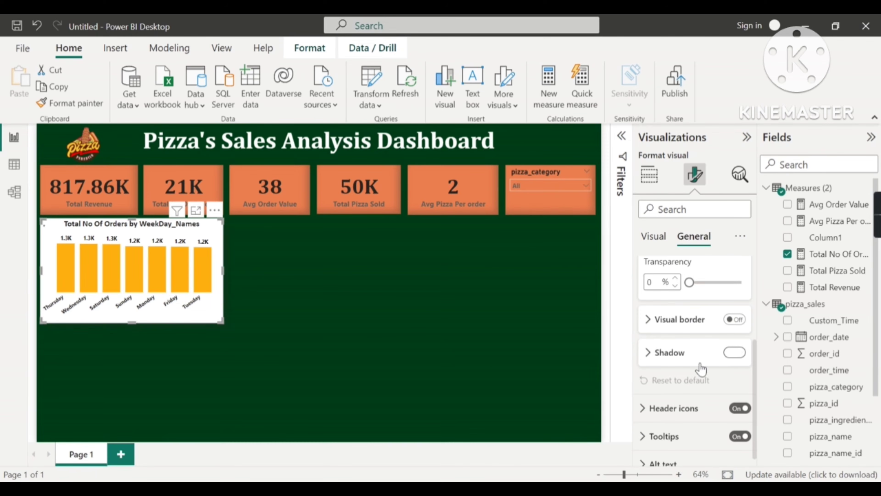
# Step: Set the shadow offset of the weekday orders chart to Inside
pyautogui.click(654, 354)
pyautogui.scroll(-2, 682, 359)
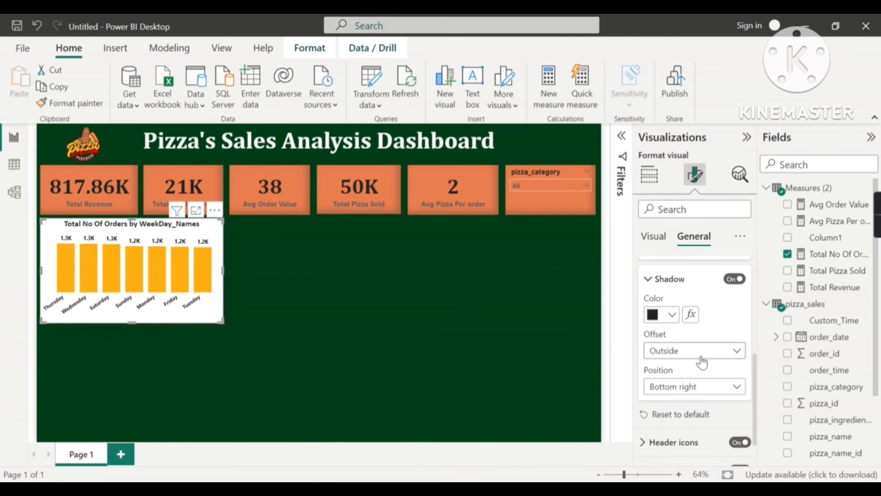
pyautogui.click(704, 357)
pyautogui.click(675, 386)
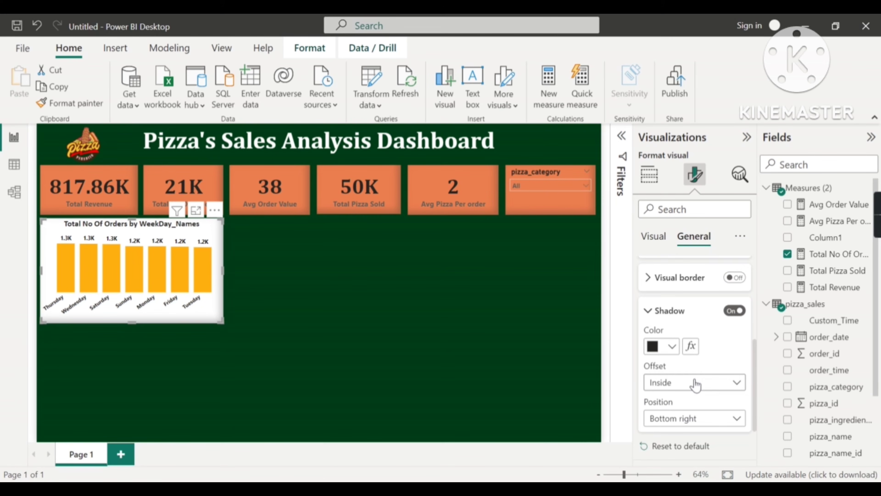
pyautogui.scroll(1, 696, 385)
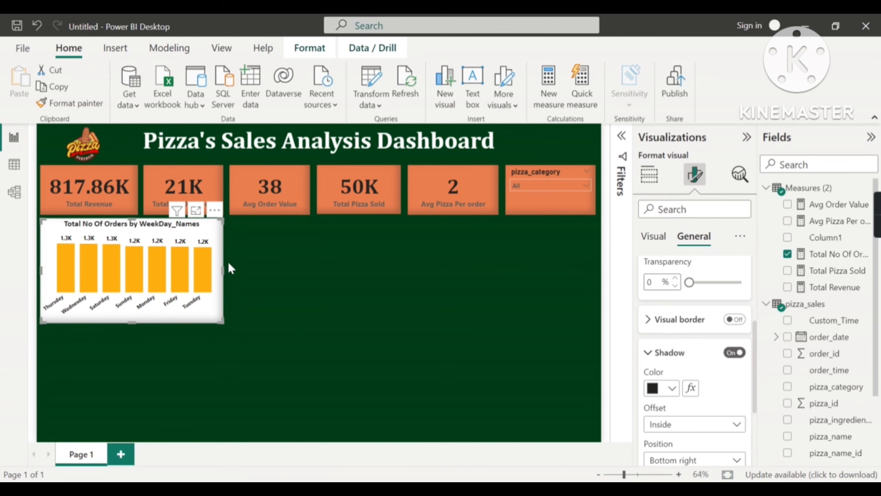
pyautogui.scroll(1, 663, 375)
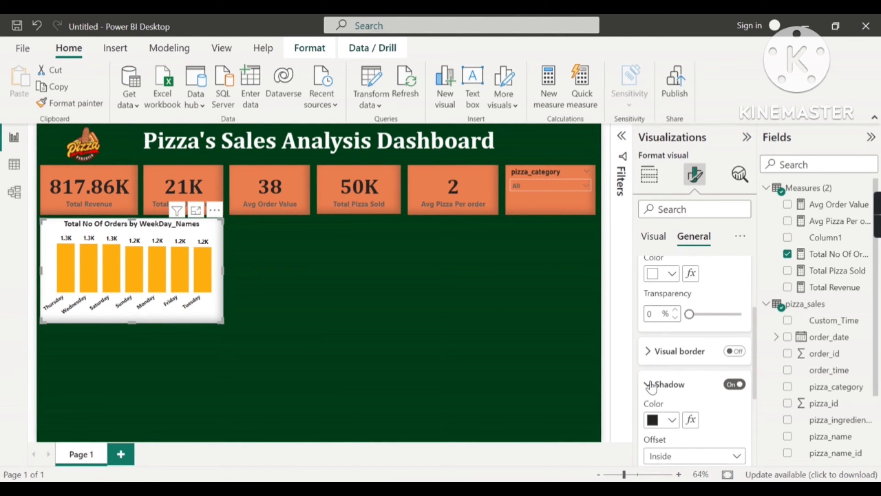
pyautogui.click(649, 385)
pyautogui.scroll(1, 654, 351)
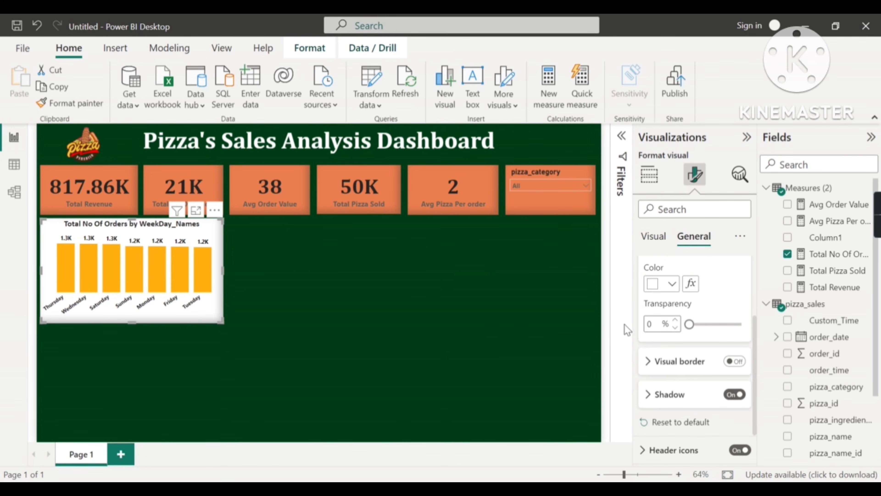
pyautogui.scroll(2, 708, 368)
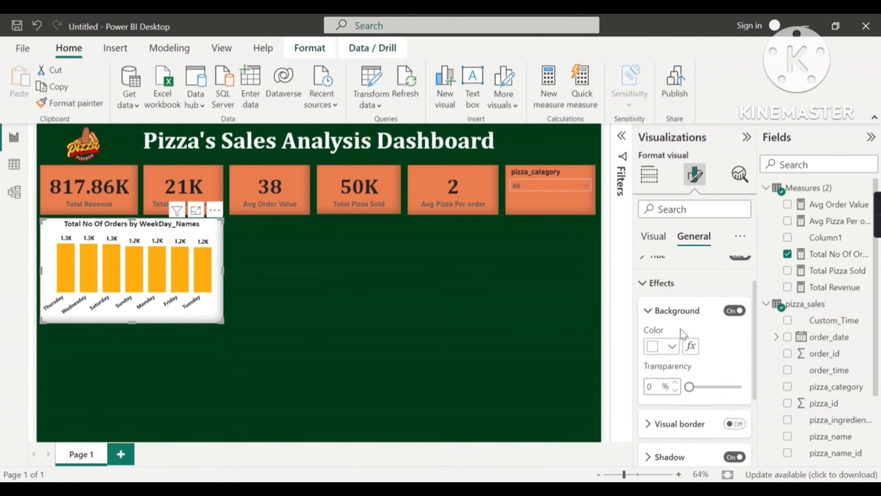
pyautogui.click(651, 289)
# Step: Turn on the shadow effect for the dashboard title text box
pyautogui.click(507, 149)
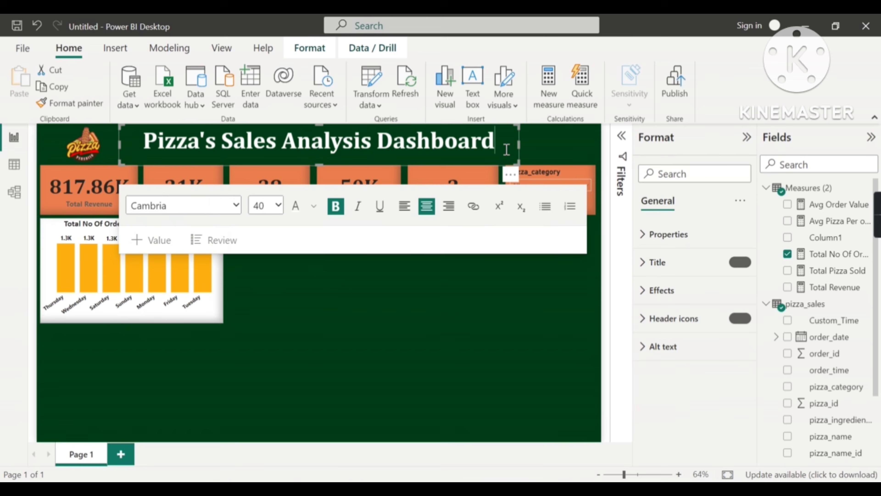
pyautogui.click(668, 291)
pyautogui.scroll(-3, 715, 347)
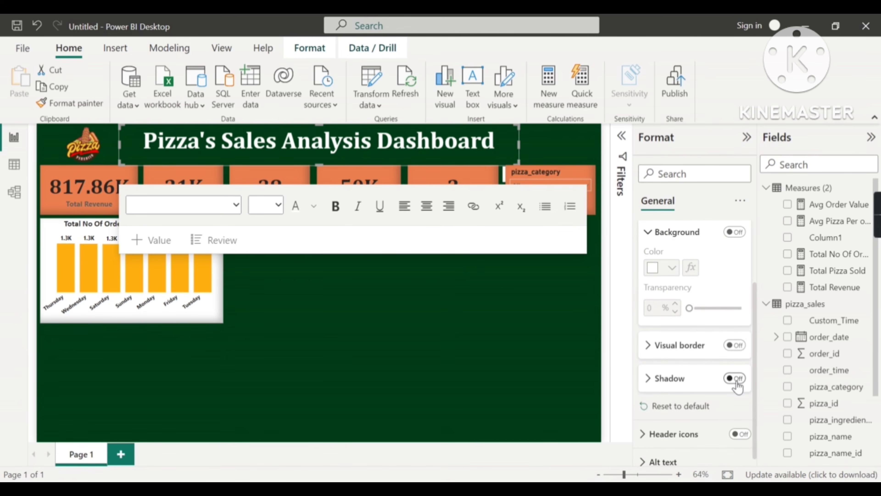
pyautogui.click(735, 378)
pyautogui.click(648, 378)
# Step: Try dark green as the shadow colour of the title text box and settle on white
pyautogui.scroll(-1, 674, 391)
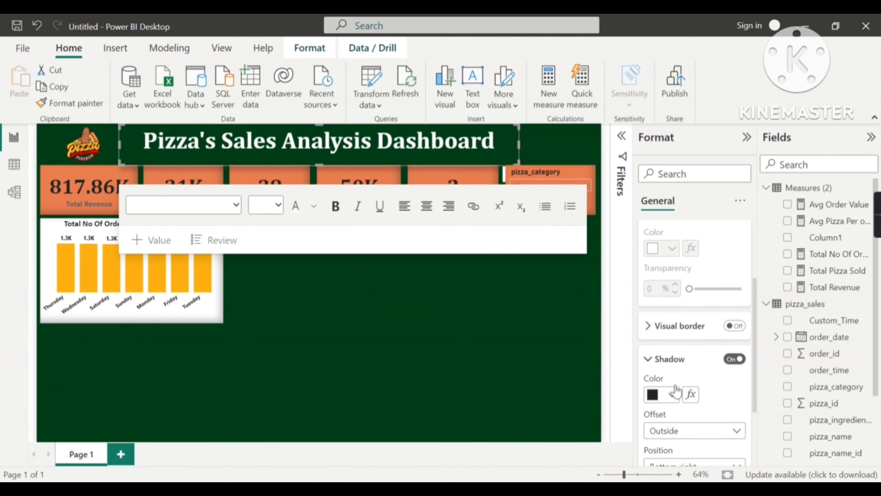
pyautogui.scroll(-1, 674, 390)
pyautogui.click(672, 365)
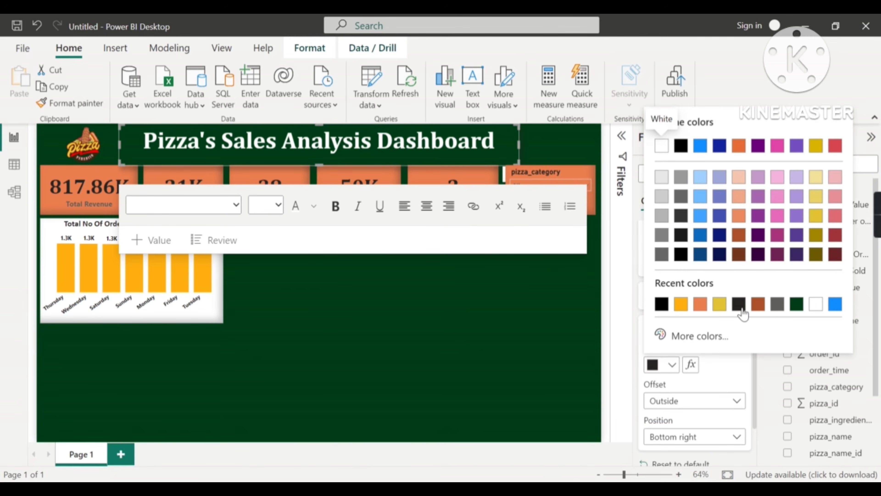
pyautogui.click(797, 304)
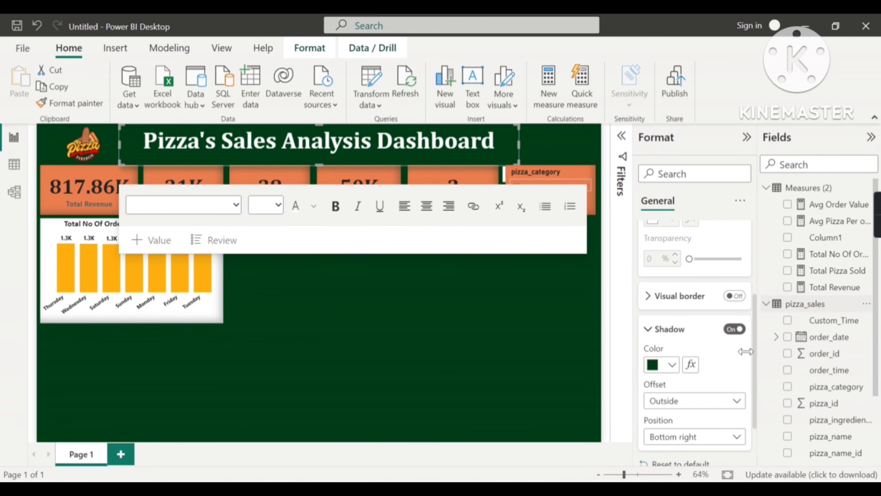
pyautogui.click(671, 366)
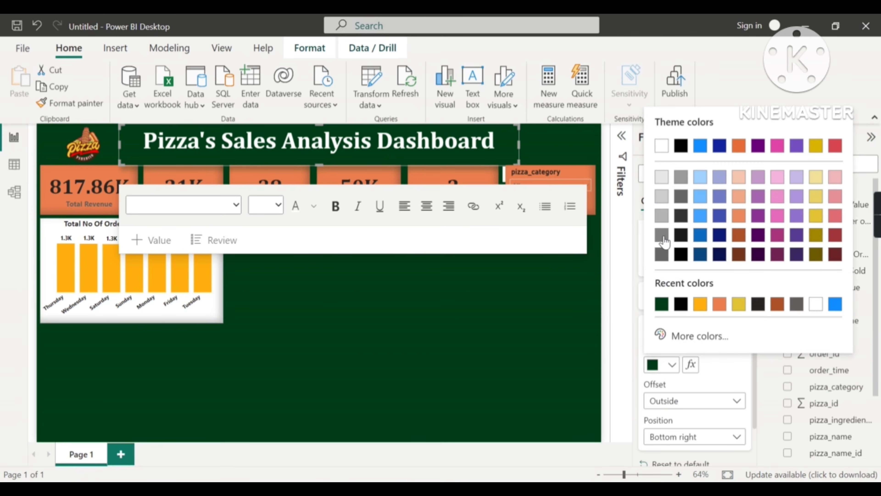
pyautogui.click(662, 146)
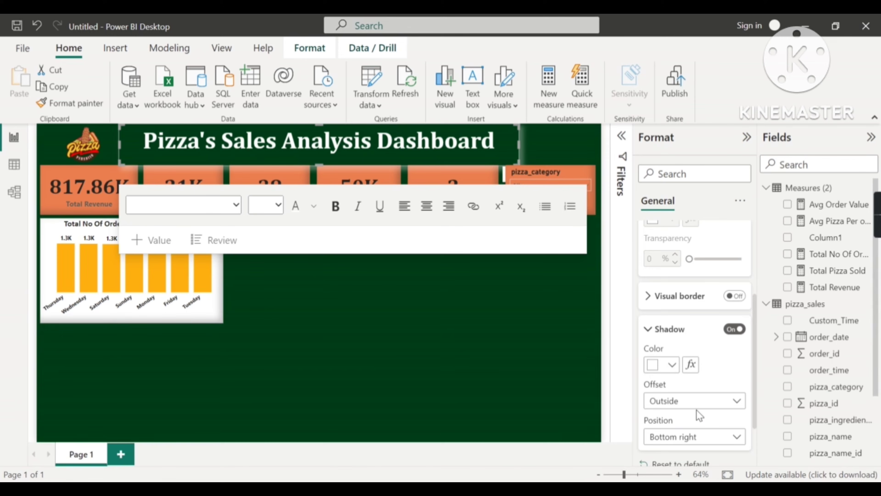
pyautogui.scroll(4, 707, 388)
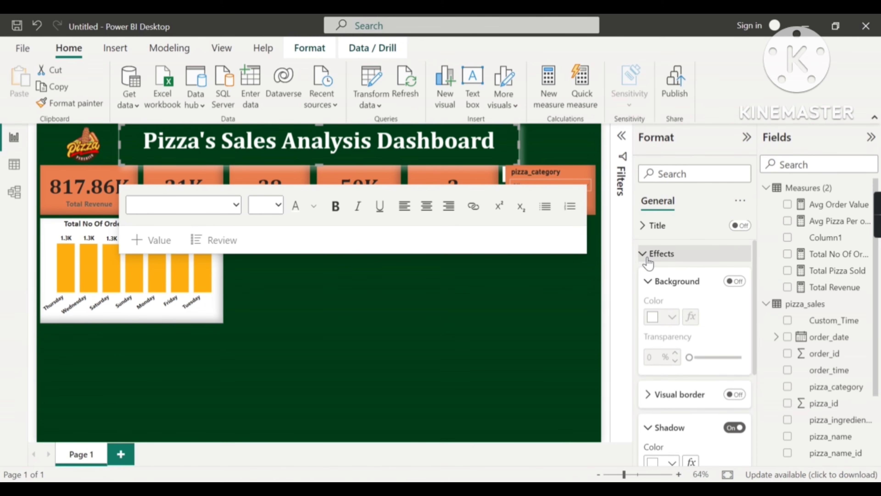
# Step: Insert an empty stacked column chart on the dashboard page
pyautogui.click(463, 278)
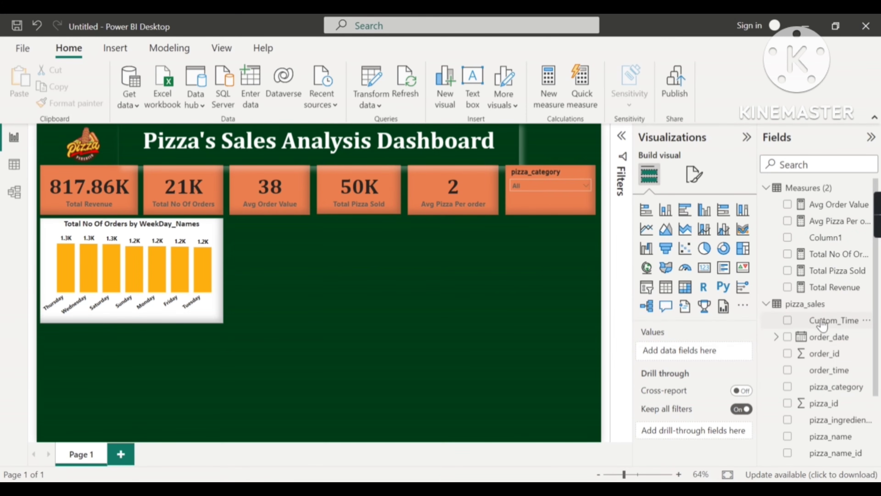
pyautogui.scroll(-1, 828, 330)
pyautogui.scroll(-3, 827, 330)
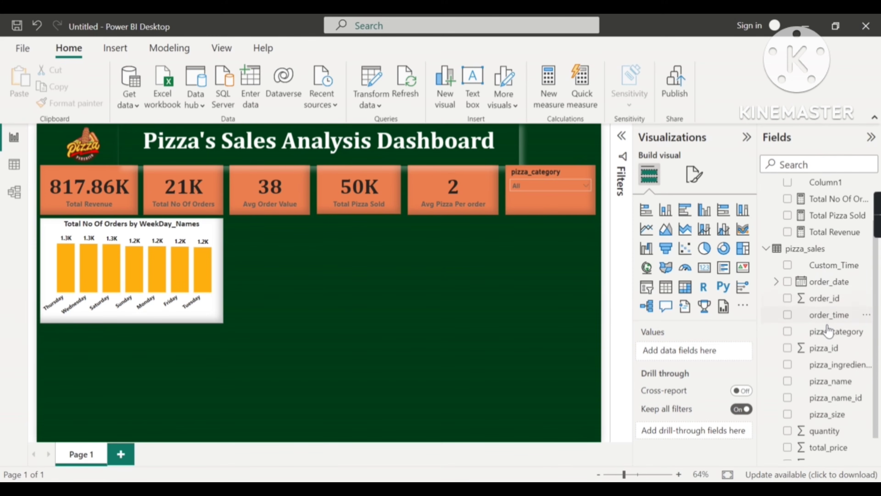
pyautogui.scroll(3, 829, 325)
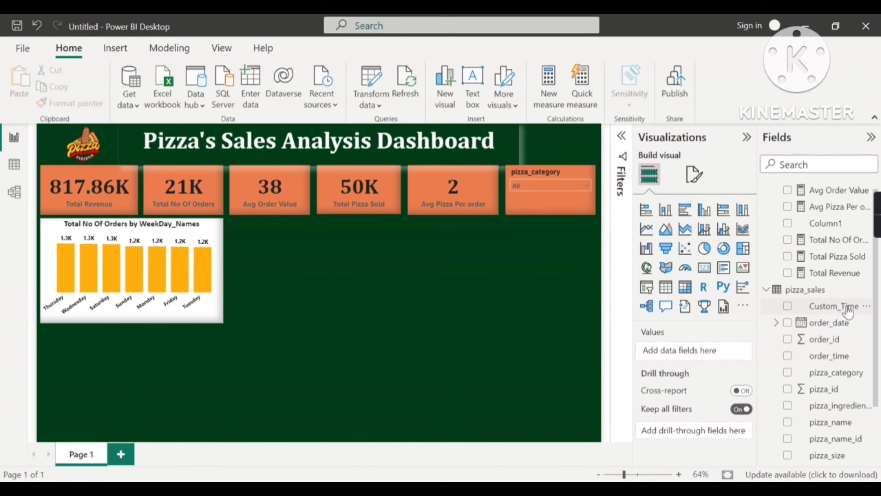
pyautogui.scroll(-3, 833, 338)
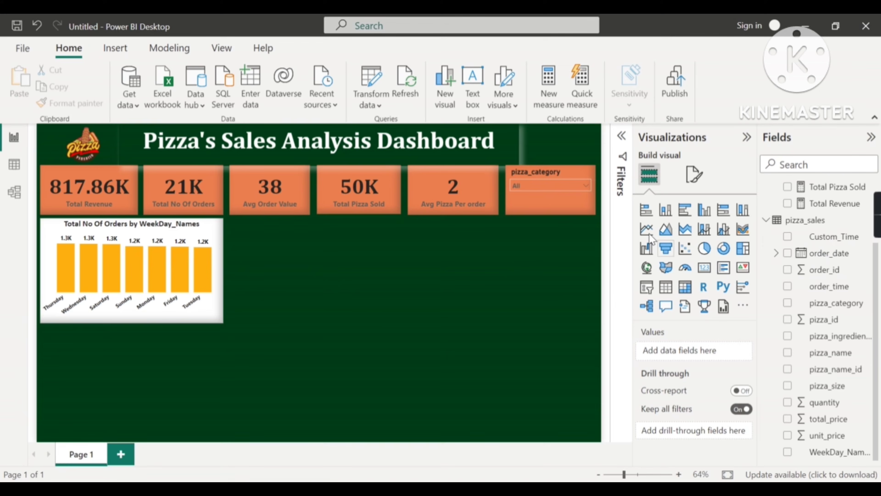
pyautogui.moveTo(271, 250); pyautogui.dragTo(251, 268)
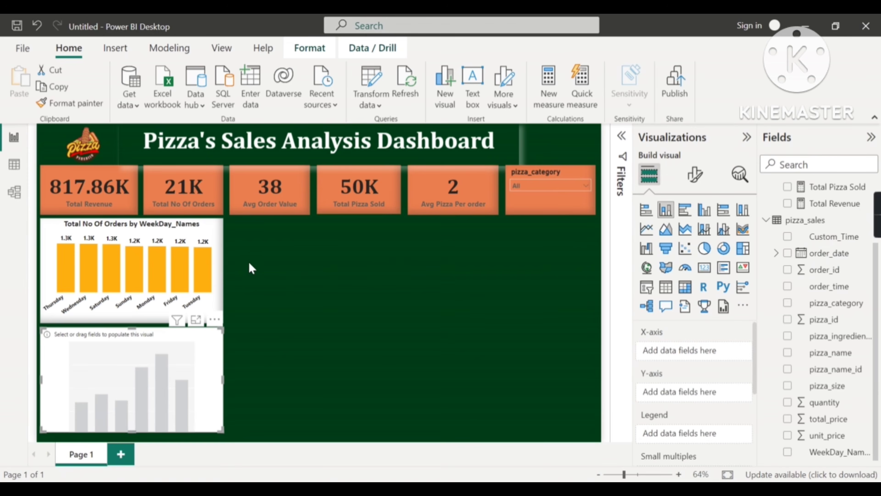
# Step: Place the empty column chart directly beside the weekday orders chart and widen it to end midway below the Avg Pizza Per order card
pyautogui.moveTo(177, 363); pyautogui.dragTo(367, 267)
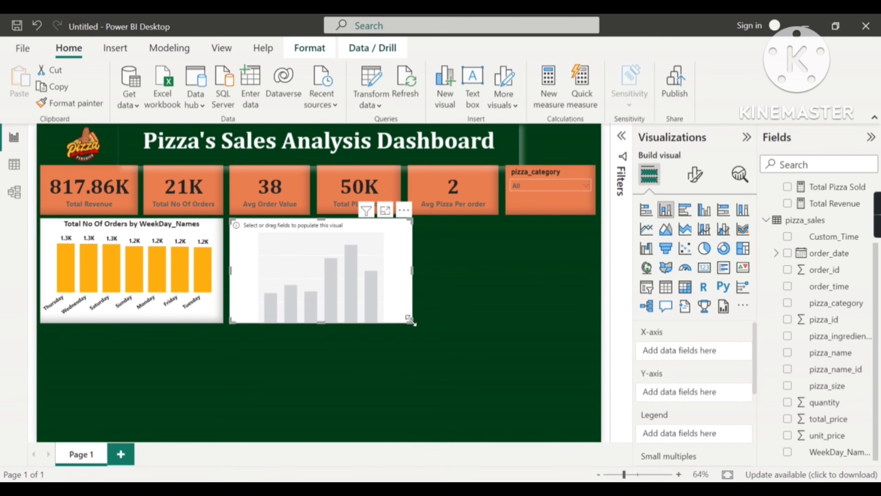
pyautogui.moveTo(410, 320); pyautogui.dragTo(435, 326)
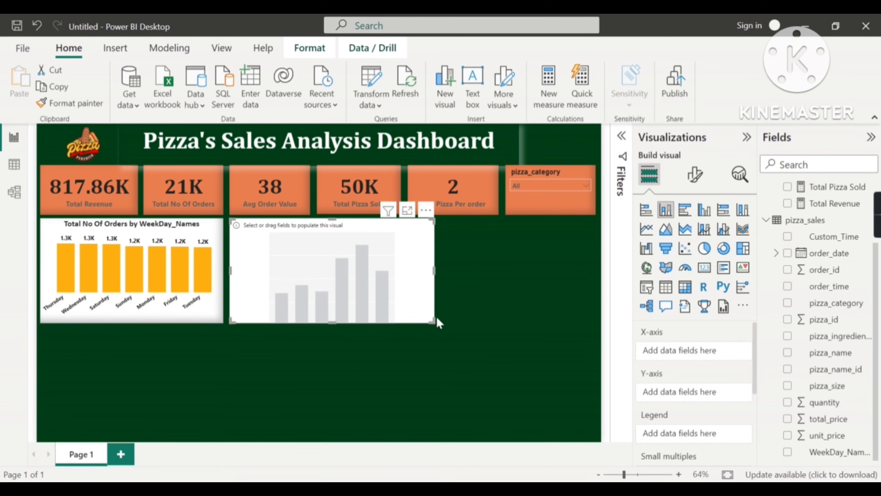
pyautogui.moveTo(431, 316); pyautogui.dragTo(444, 322)
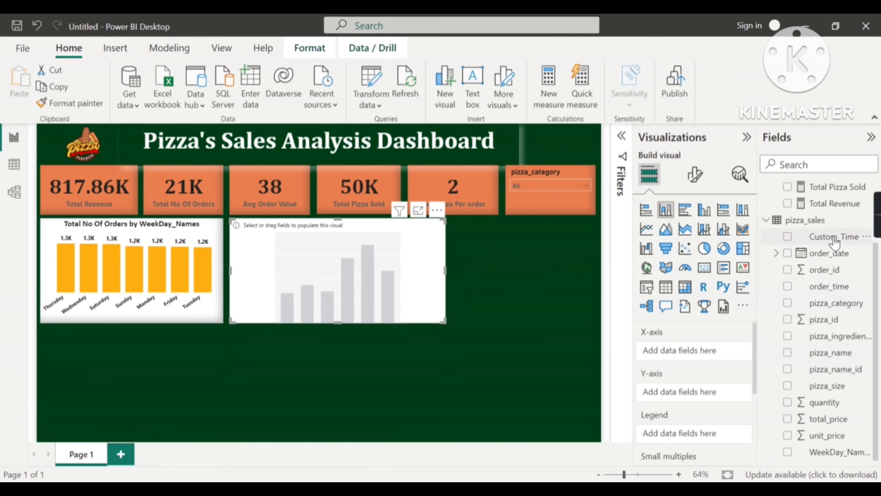
# Step: Plot Total No Of Orders on the Y-axis against Custom_Time on the X-axis in the new column chart
pyautogui.moveTo(834, 242); pyautogui.dragTo(710, 358)
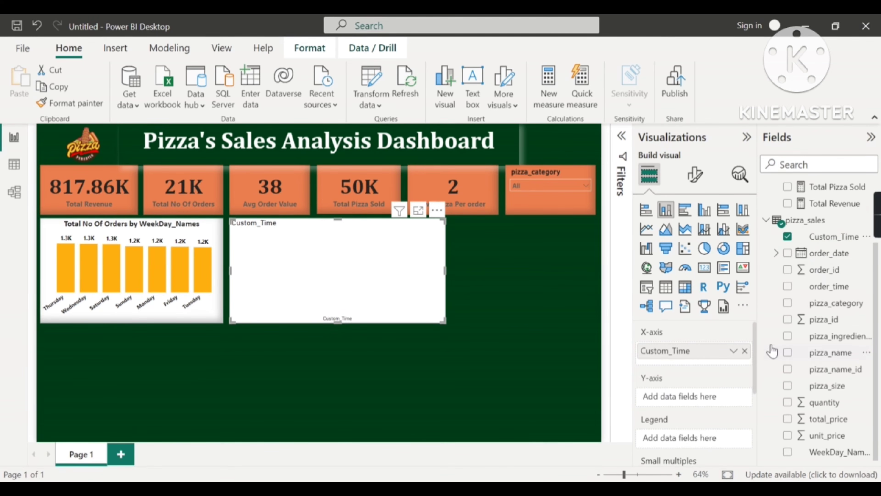
pyautogui.scroll(3, 837, 255)
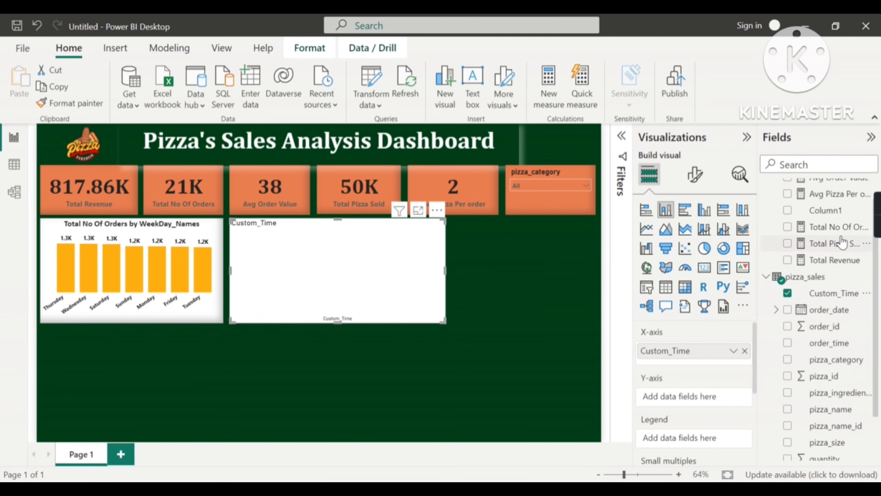
pyautogui.moveTo(833, 227); pyautogui.dragTo(717, 400)
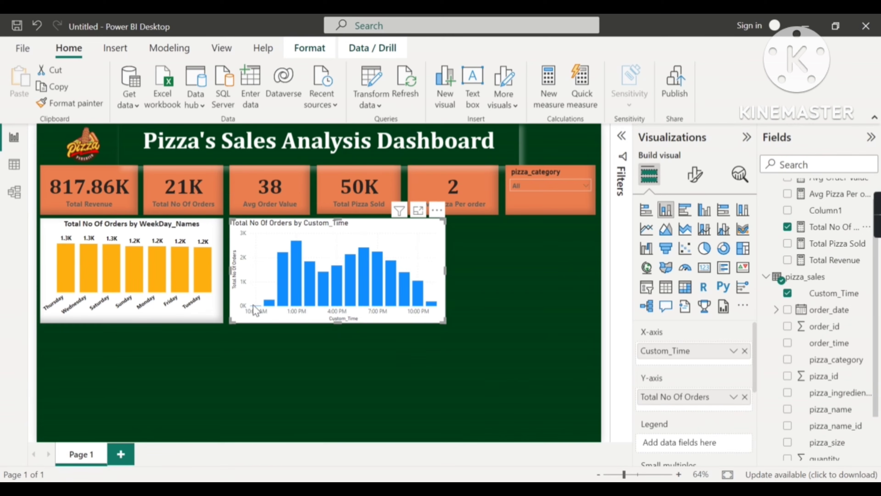
pyautogui.moveTo(279, 308)
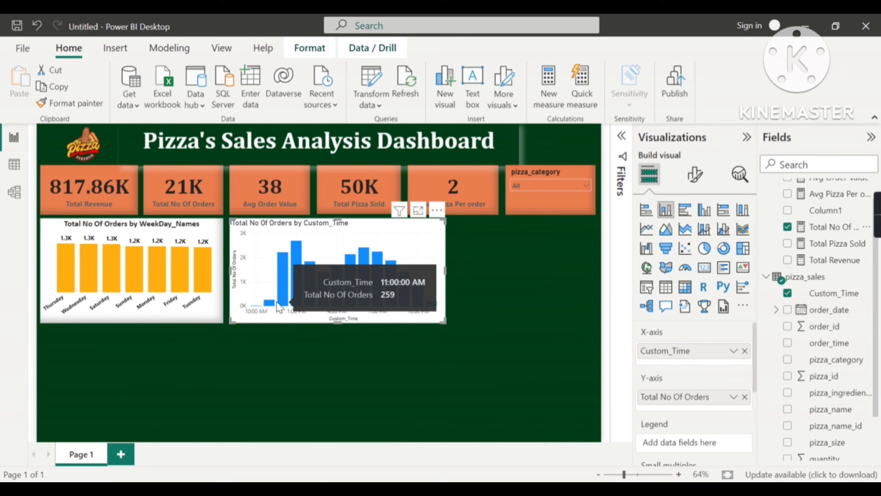
pyautogui.moveTo(292, 272)
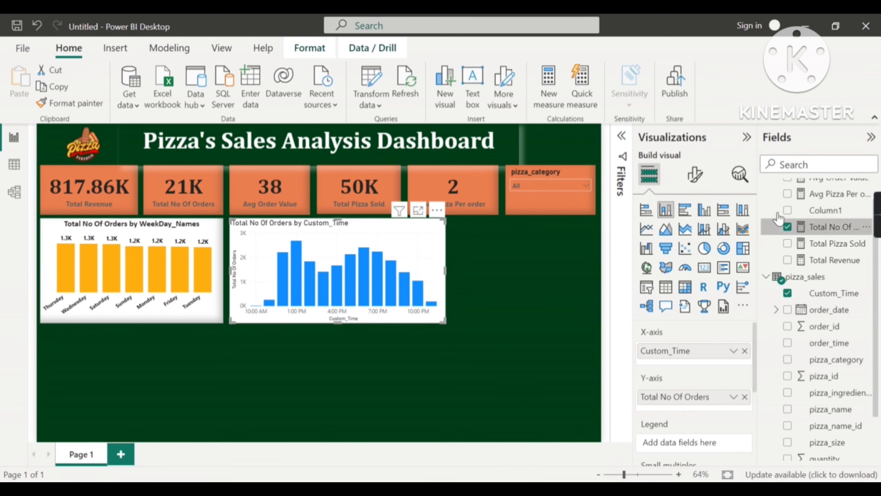
# Step: Copy the formatting of the weekday orders chart onto the Custom_Time column chart with Format painter
pyautogui.click(697, 178)
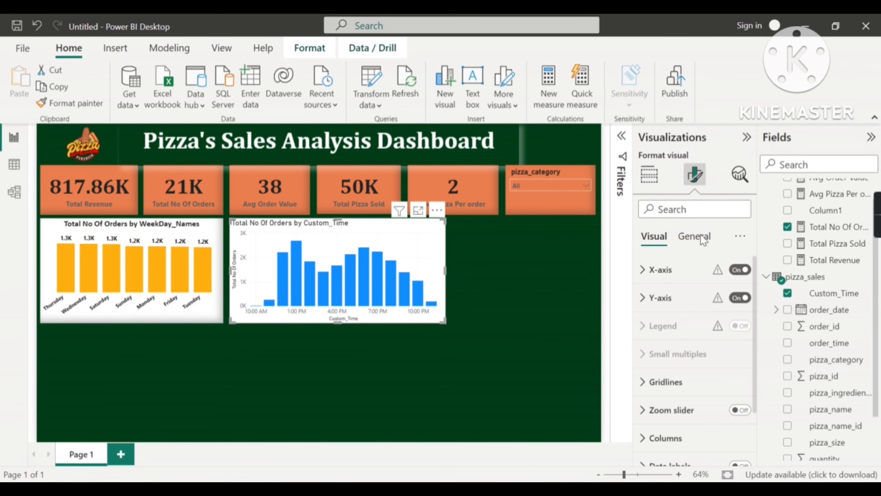
pyautogui.click(193, 316)
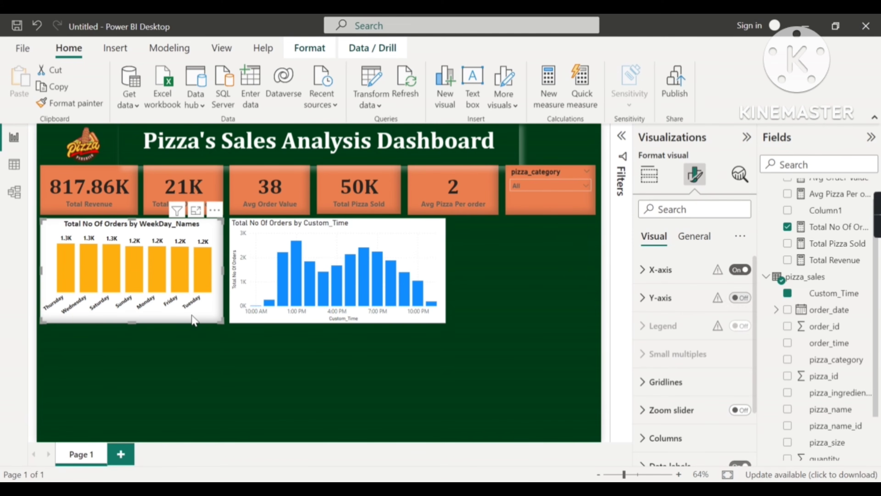
pyautogui.click(77, 104)
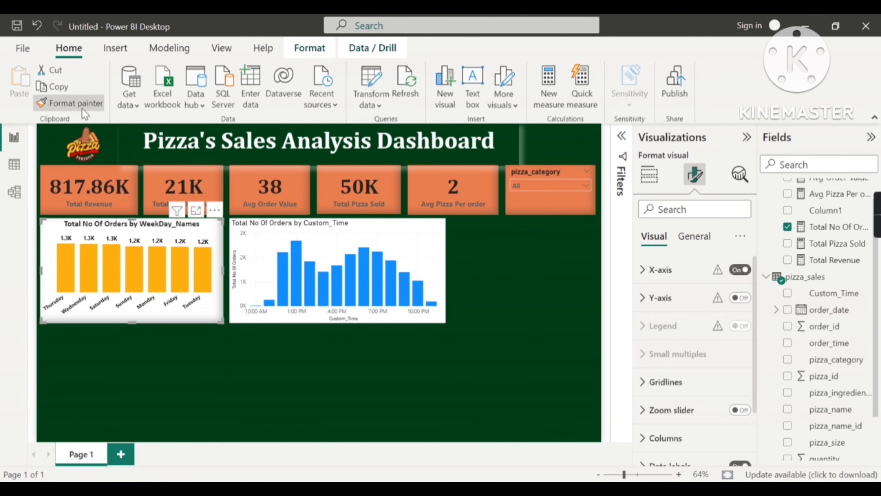
pyautogui.click(408, 241)
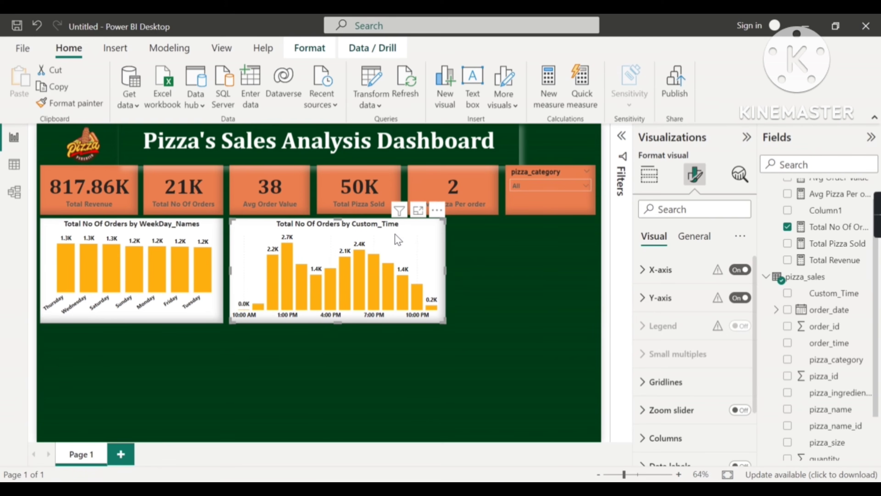
# Step: Insert an empty pie chart and fit it into the space beside the Custom_Time chart, below the pizza_category slicer
pyautogui.click(467, 273)
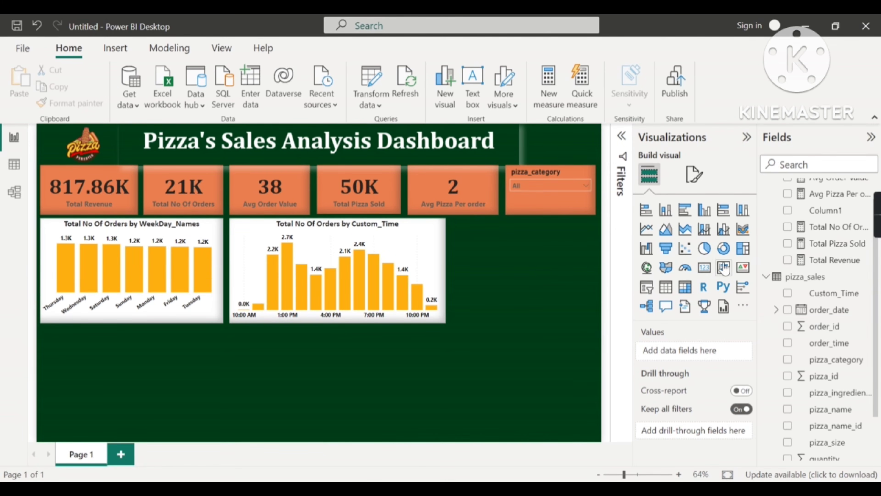
pyautogui.click(707, 254)
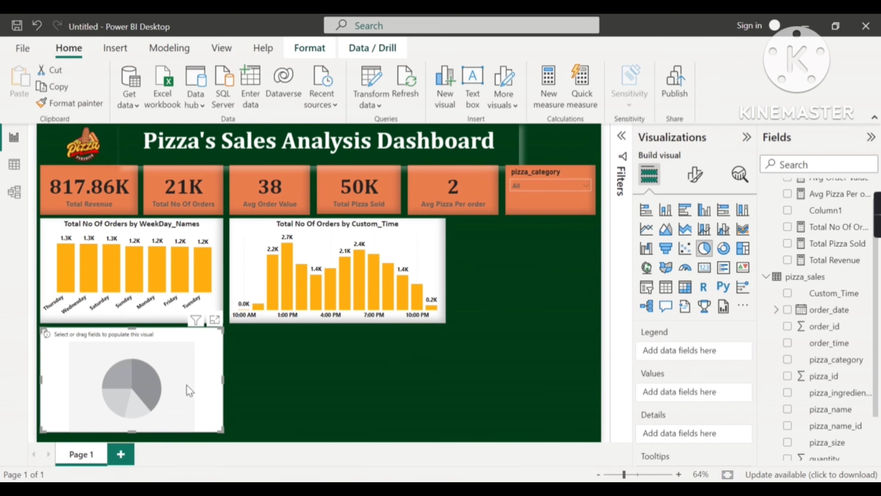
pyautogui.moveTo(191, 388); pyautogui.dragTo(559, 282)
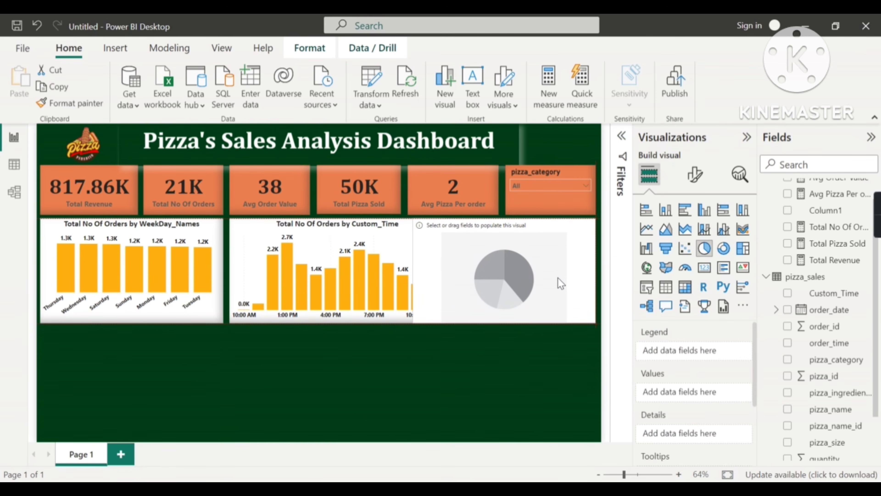
pyautogui.moveTo(414, 321); pyautogui.dragTo(460, 328)
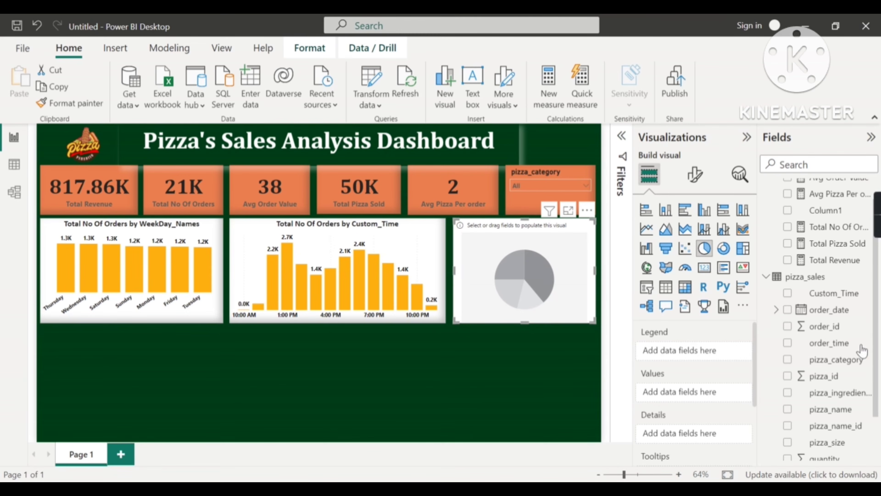
# Step: Use pizza_category as the pie chart's legend and Total Revenue as its values
pyautogui.scroll(-1, 840, 340)
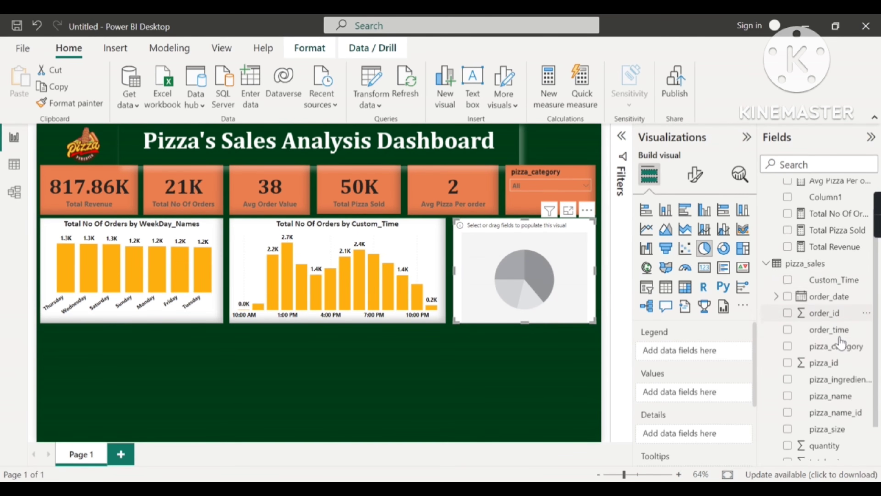
pyautogui.moveTo(837, 345); pyautogui.dragTo(715, 363)
pyautogui.scroll(2, 786, 349)
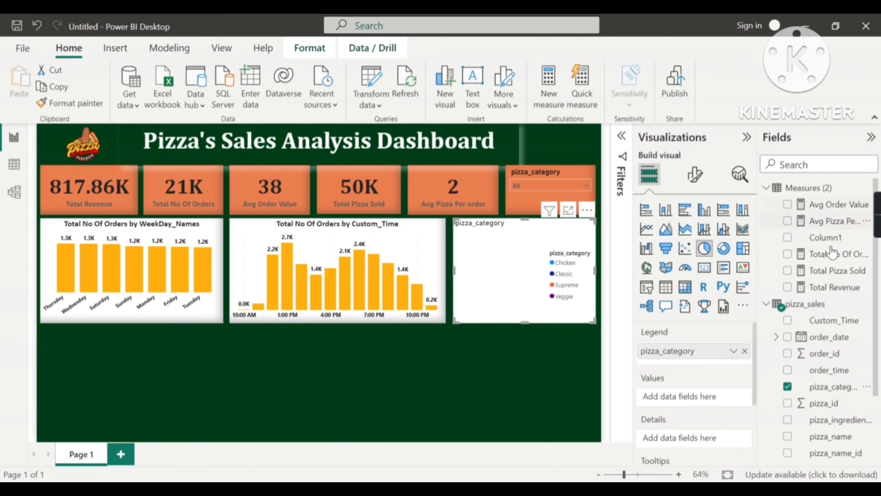
pyautogui.moveTo(828, 293); pyautogui.dragTo(710, 410)
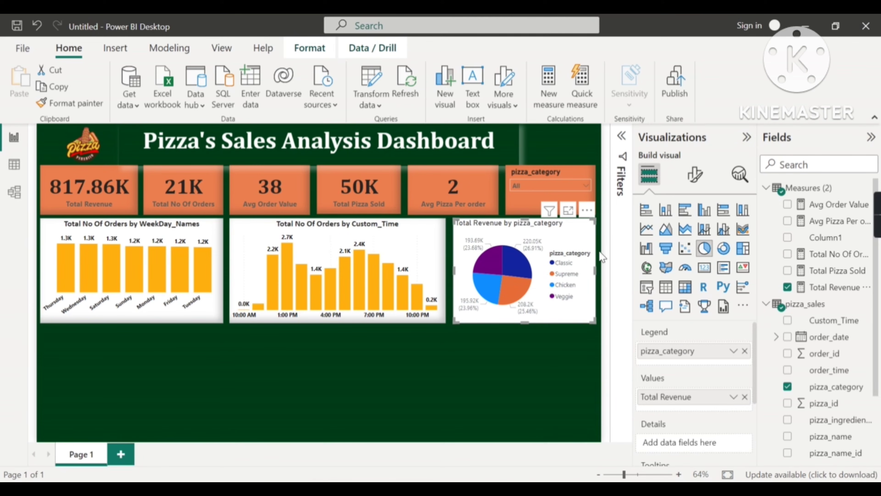
# Step: Make the pie chart's legend text bold, keeping the legend position at Center right
pyautogui.click(697, 185)
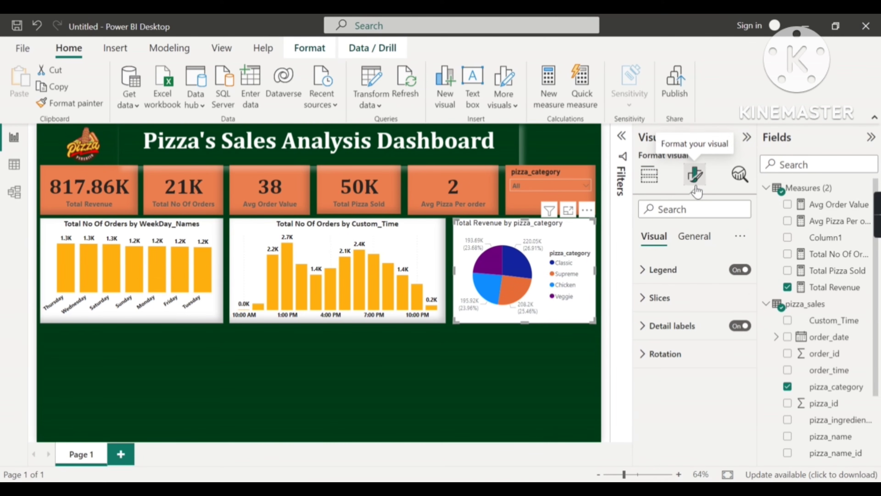
pyautogui.click(644, 275)
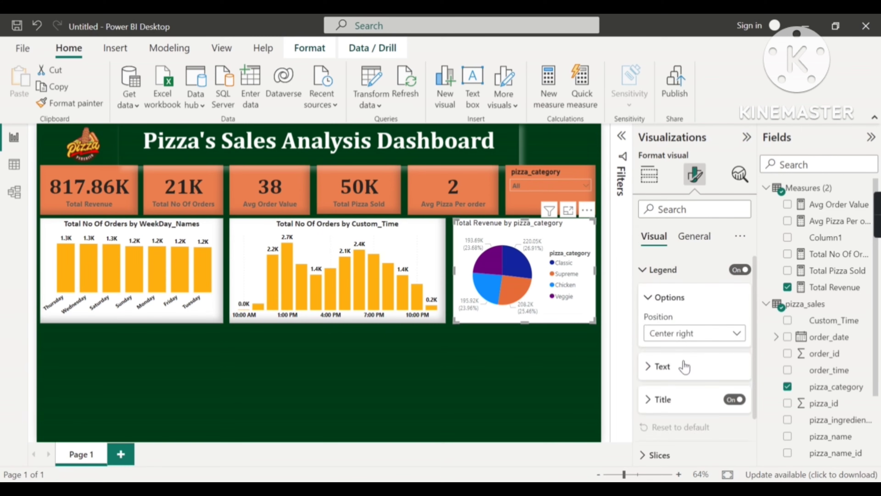
pyautogui.scroll(-1, 686, 349)
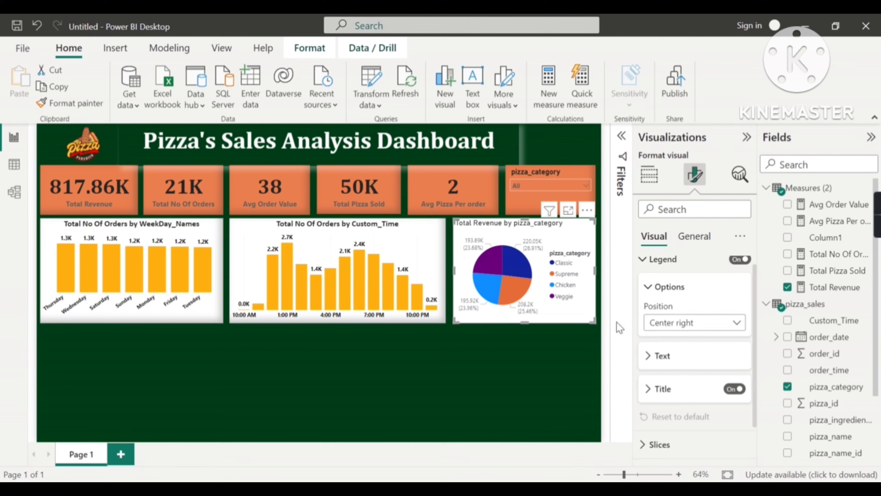
pyautogui.click(724, 325)
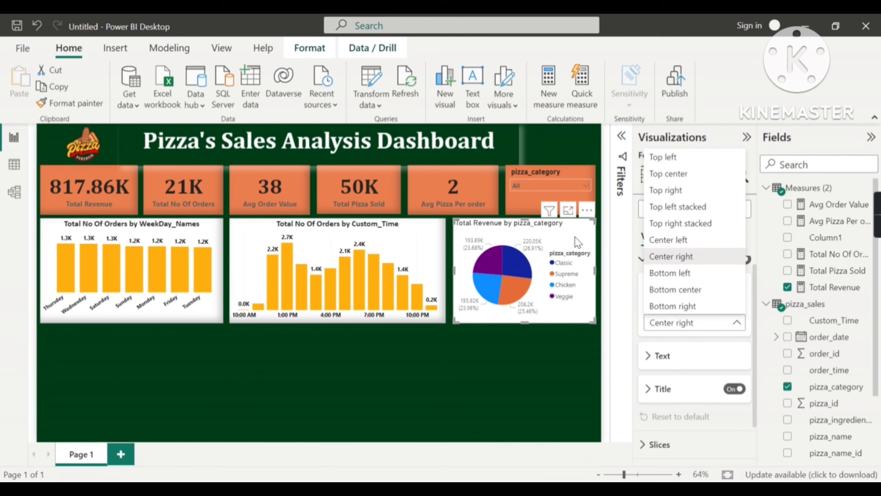
pyautogui.click(621, 325)
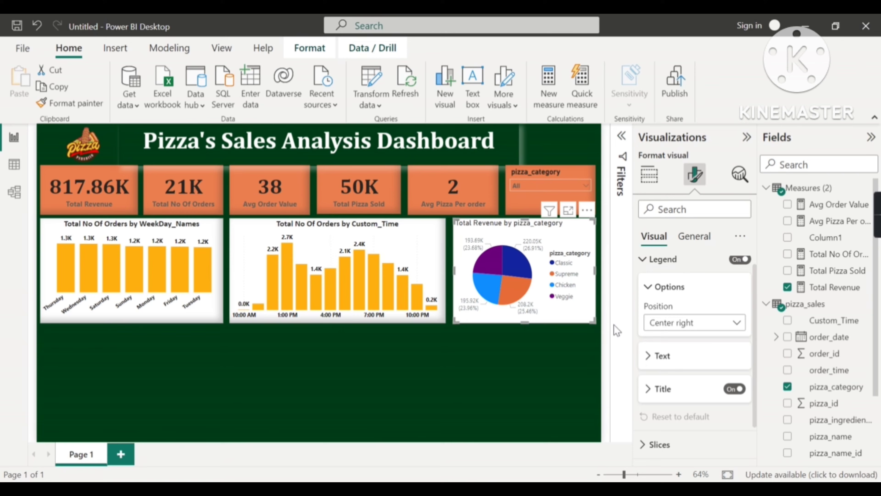
pyautogui.click(662, 358)
pyautogui.click(653, 369)
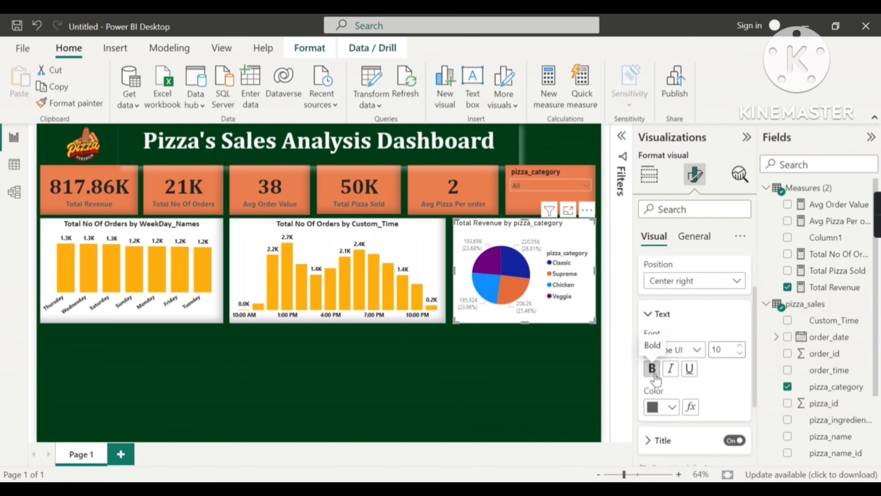
# Step: Turn off the legend title of the pie chart
pyautogui.scroll(3, 653, 361)
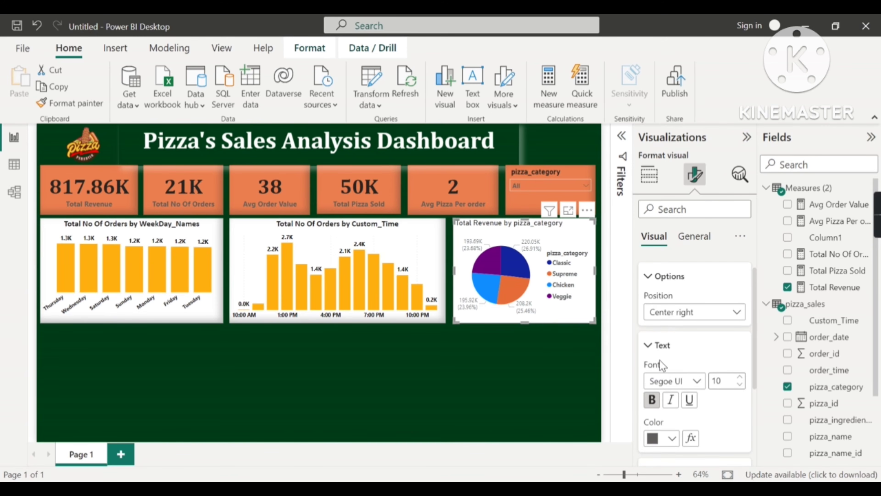
pyautogui.scroll(-4, 665, 356)
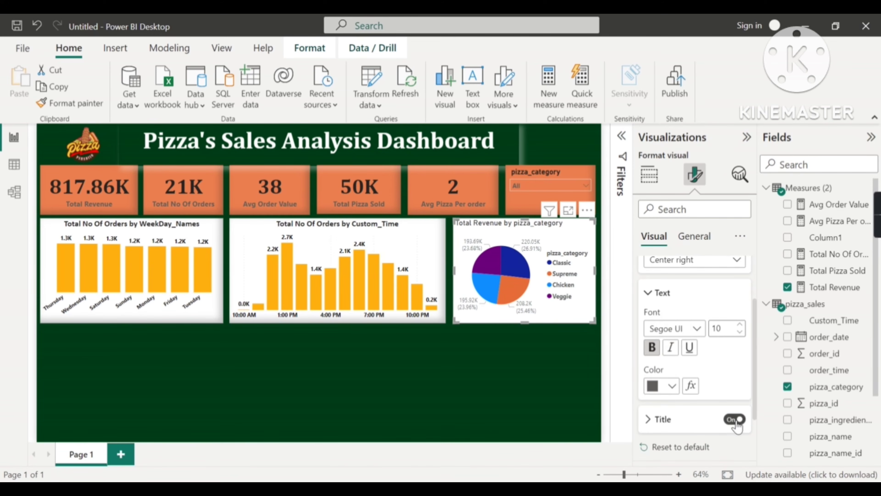
pyautogui.click(735, 420)
pyautogui.scroll(4, 729, 417)
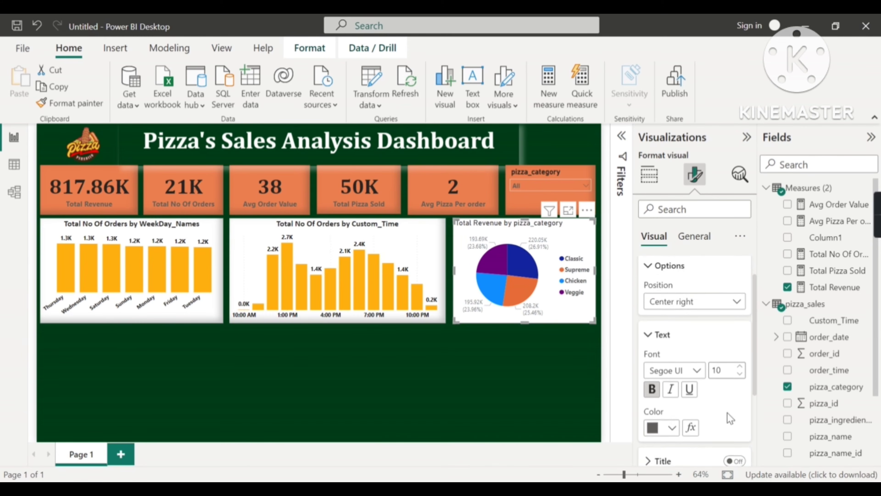
pyautogui.click(647, 263)
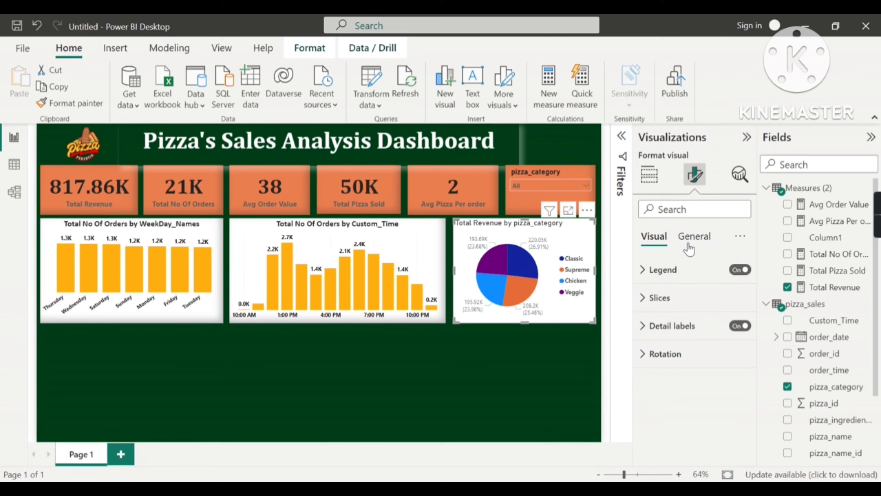
# Step: Centre the pie chart's title, make it bold and set its font to Calibri
pyautogui.click(689, 244)
pyautogui.click(654, 297)
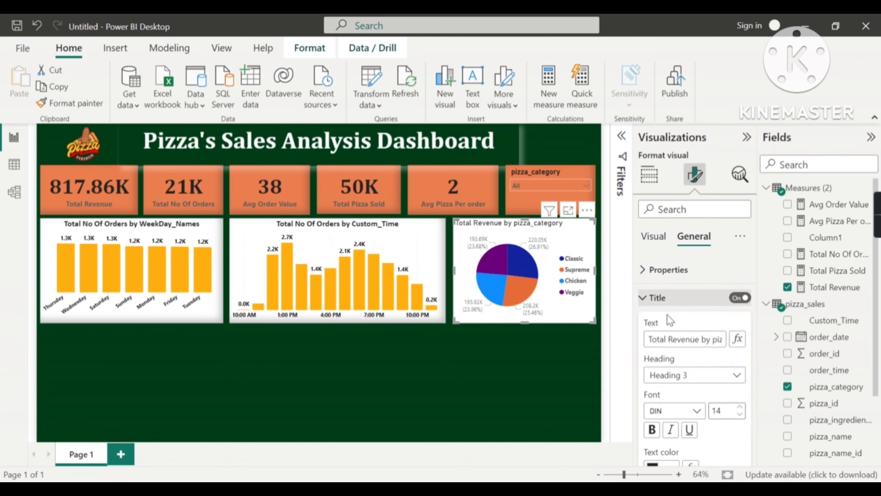
pyautogui.scroll(-4, 673, 329)
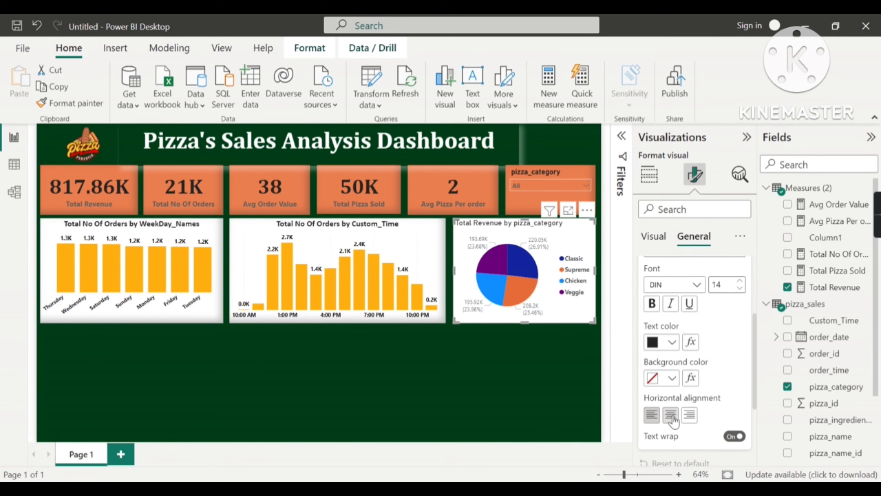
pyautogui.click(671, 415)
pyautogui.click(653, 304)
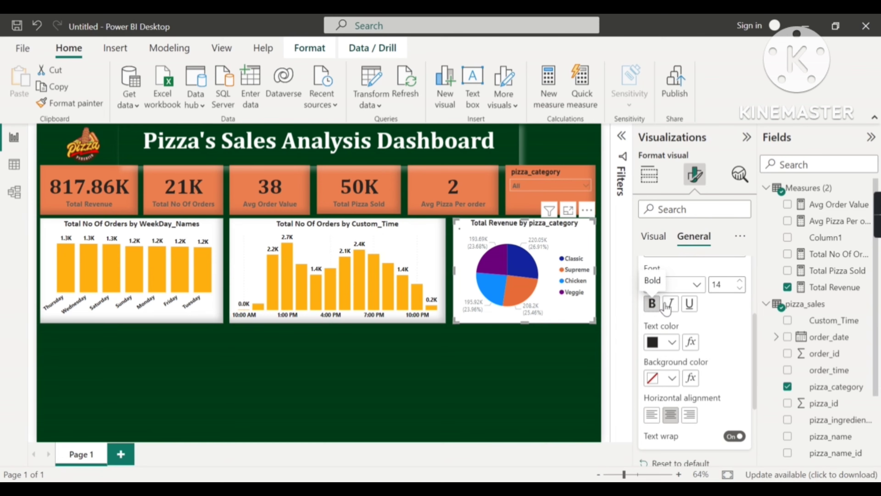
pyautogui.click(696, 285)
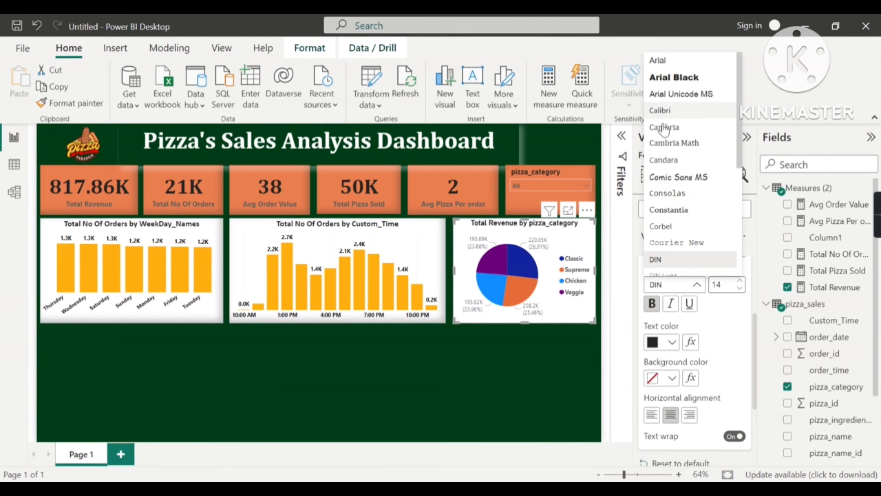
pyautogui.click(664, 115)
pyautogui.scroll(2, 691, 319)
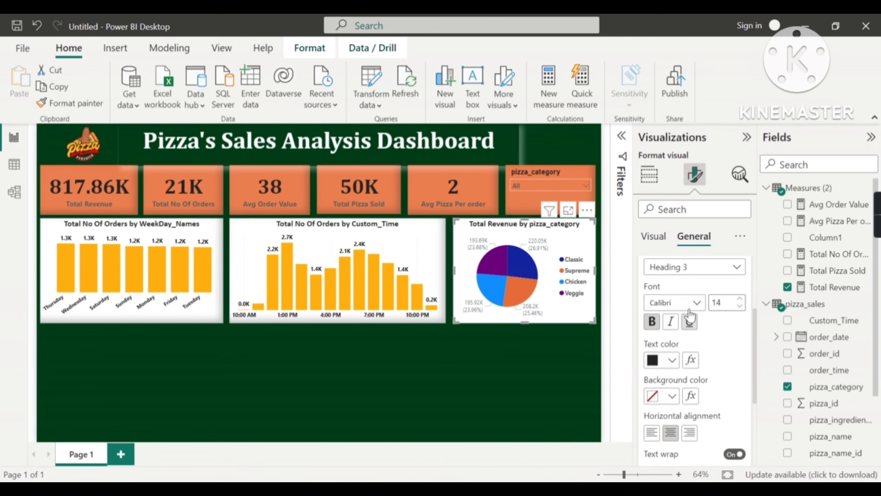
pyautogui.scroll(4, 691, 320)
pyautogui.click(656, 294)
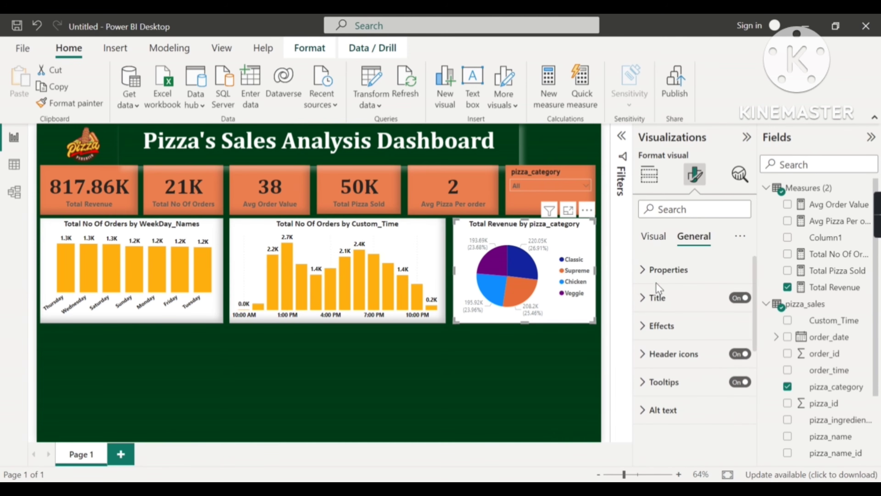
# Step: Turn on a shadow for the pie chart and set its offset to Inside
pyautogui.click(653, 328)
pyautogui.scroll(-3, 701, 394)
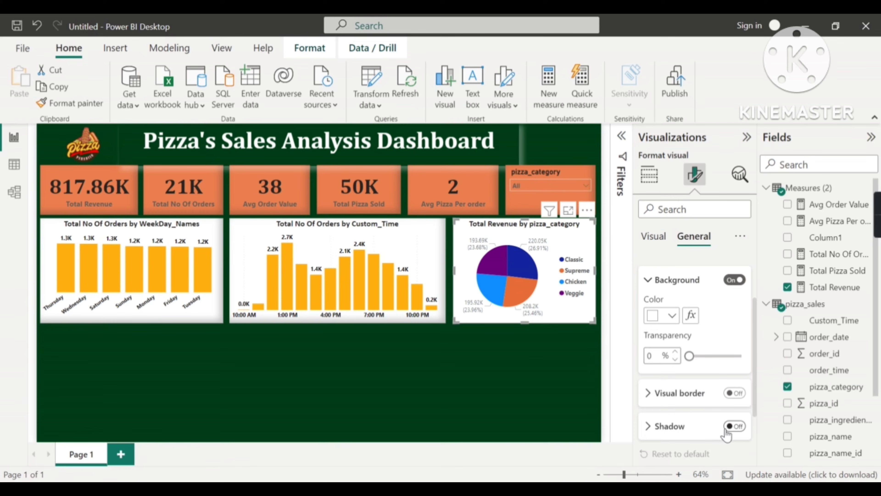
pyautogui.click(726, 430)
pyautogui.click(658, 429)
pyautogui.scroll(-1, 673, 428)
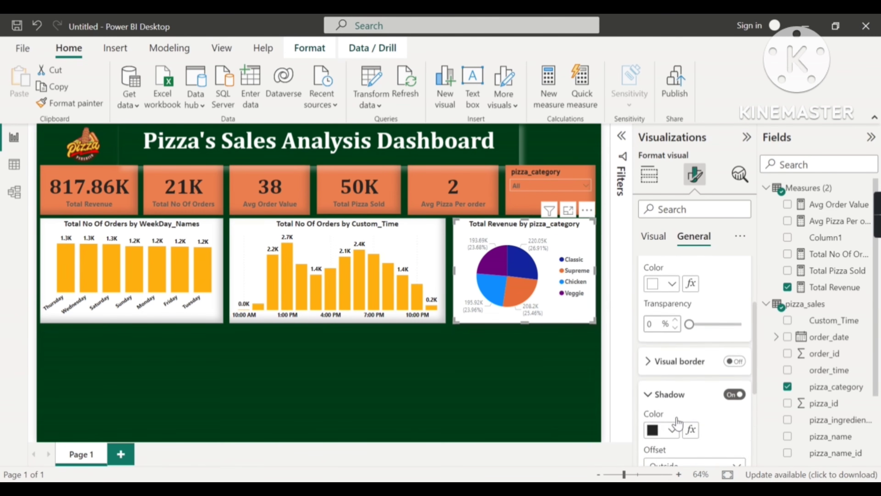
pyautogui.scroll(-2, 677, 418)
pyautogui.click(706, 396)
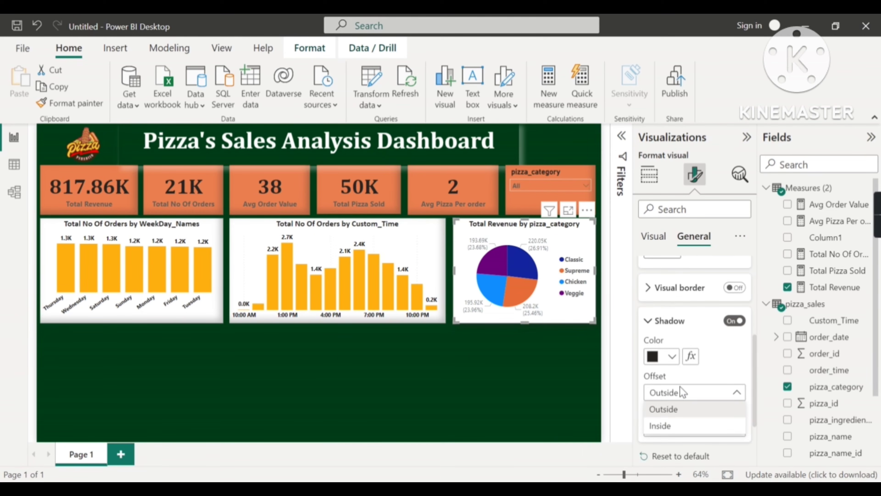
pyautogui.click(689, 428)
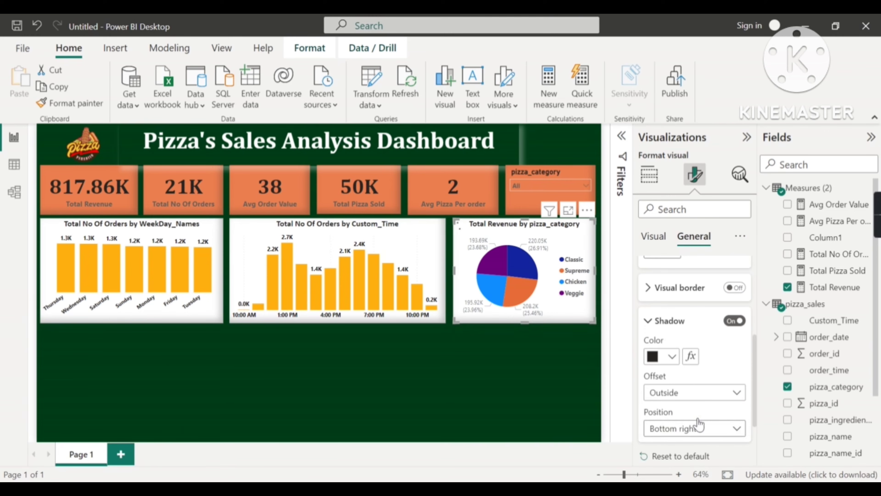
pyautogui.scroll(1, 673, 375)
pyautogui.click(649, 350)
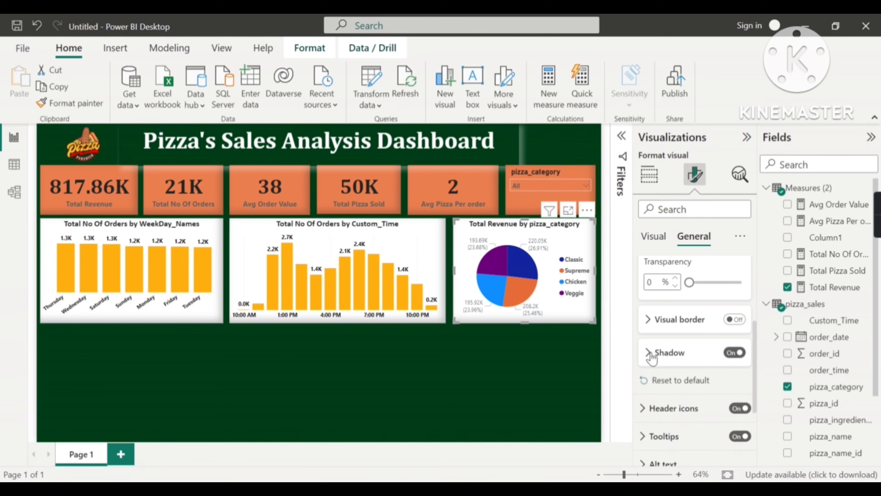
pyautogui.scroll(3, 659, 375)
pyautogui.scroll(2, 664, 390)
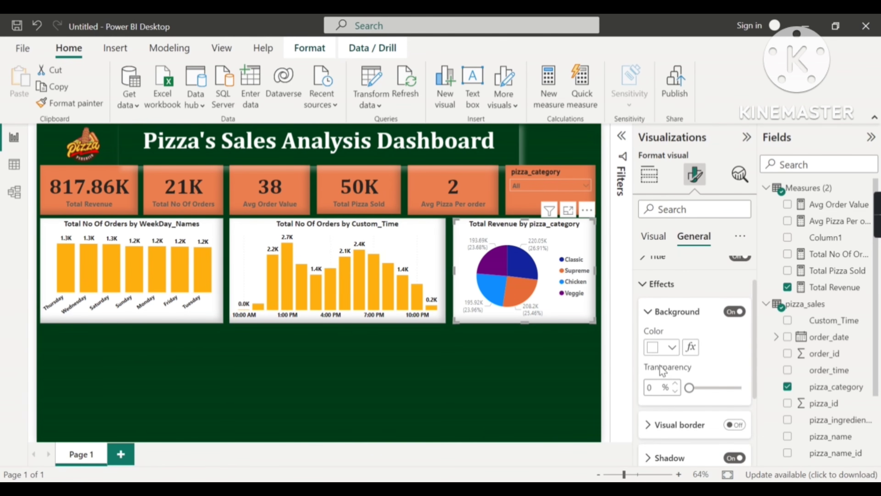
pyautogui.click(651, 287)
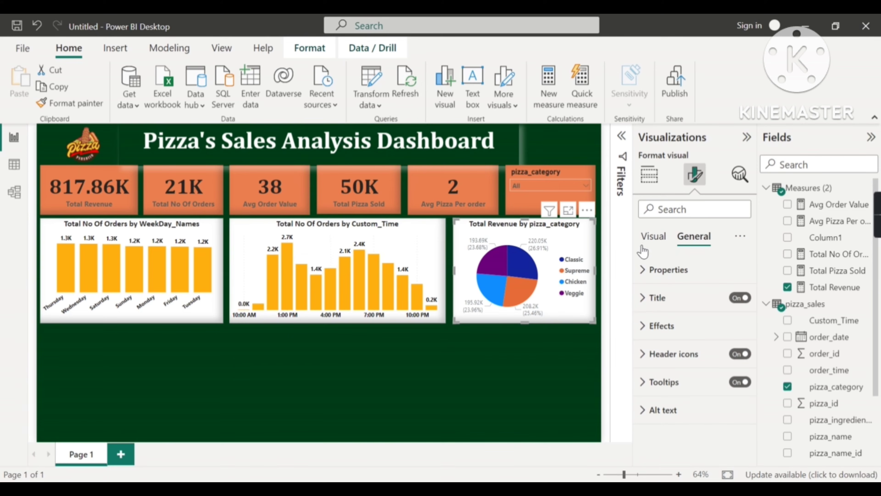
pyautogui.click(652, 238)
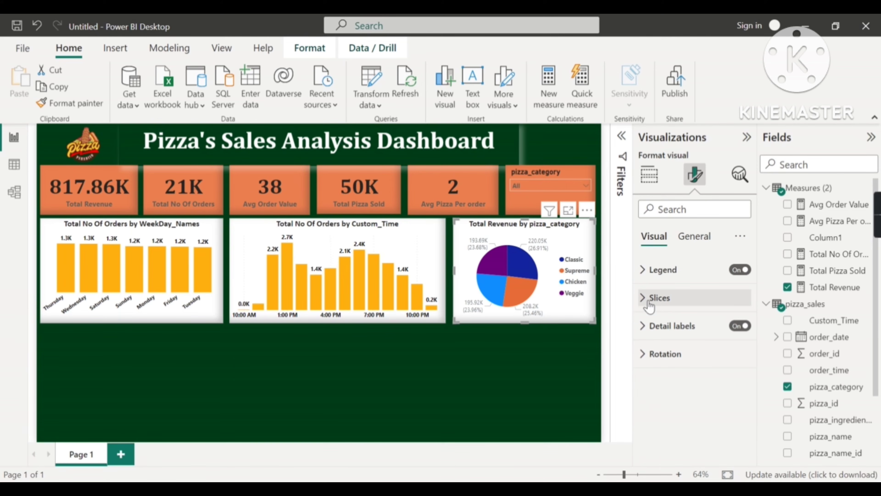
# Step: Make the detail label values of the pie chart bold
pyautogui.click(653, 330)
pyautogui.scroll(-2, 663, 342)
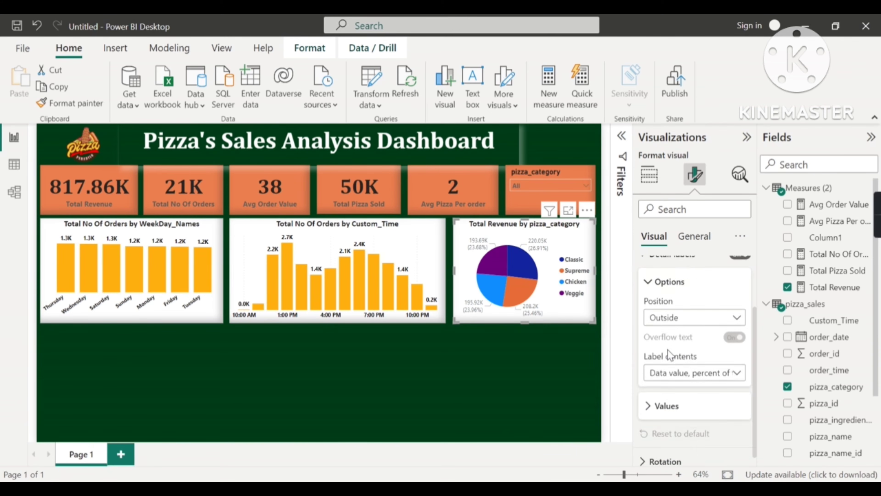
pyautogui.click(667, 404)
pyautogui.scroll(-1, 666, 405)
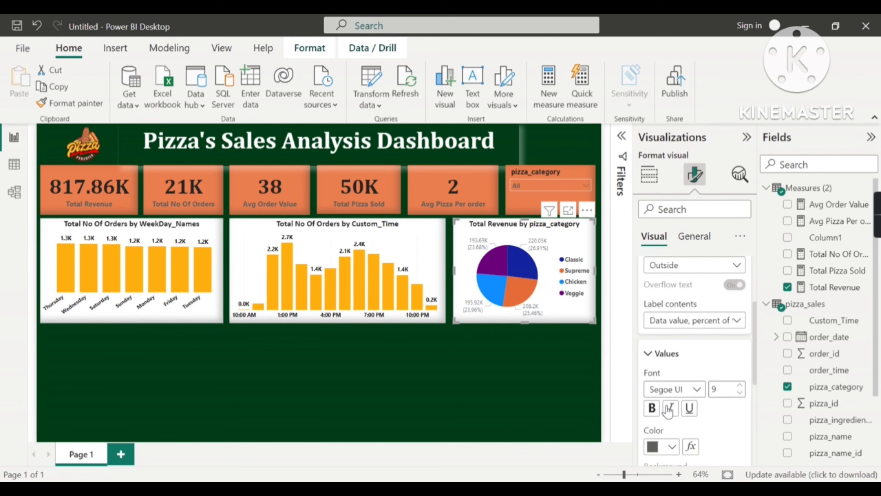
pyautogui.click(652, 406)
pyautogui.scroll(5, 661, 382)
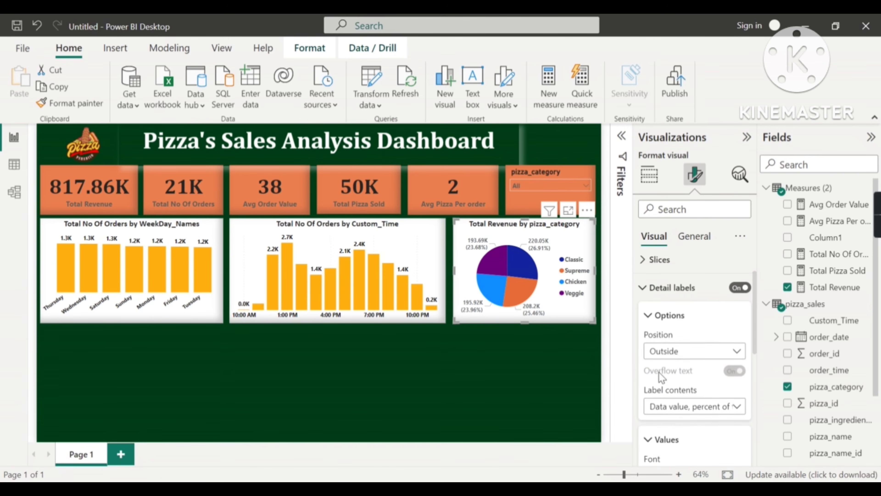
# Step: Set the pie chart's Classic slice to the amber colour used for the bars of the order charts
pyautogui.click(645, 314)
pyautogui.click(643, 297)
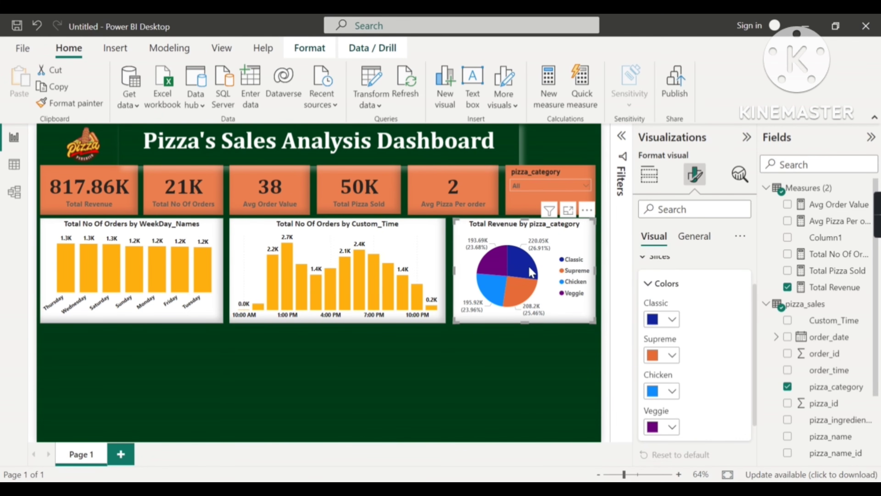
pyautogui.scroll(-1, 642, 315)
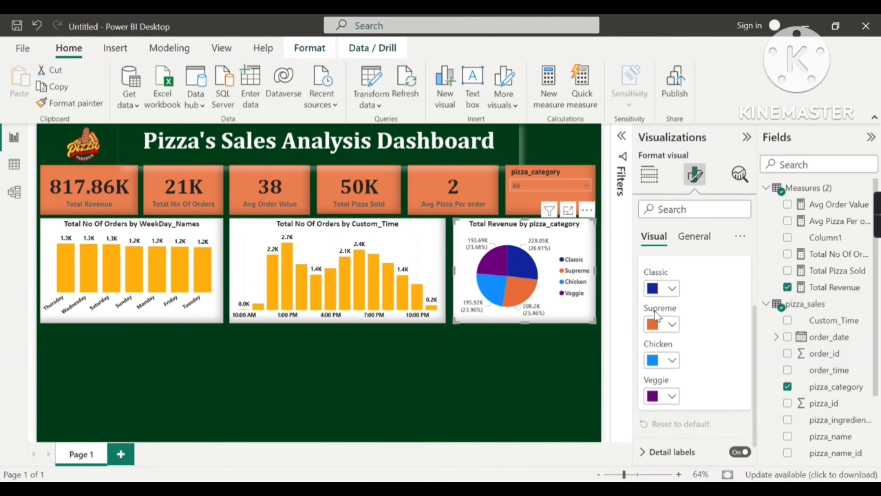
pyautogui.click(672, 290)
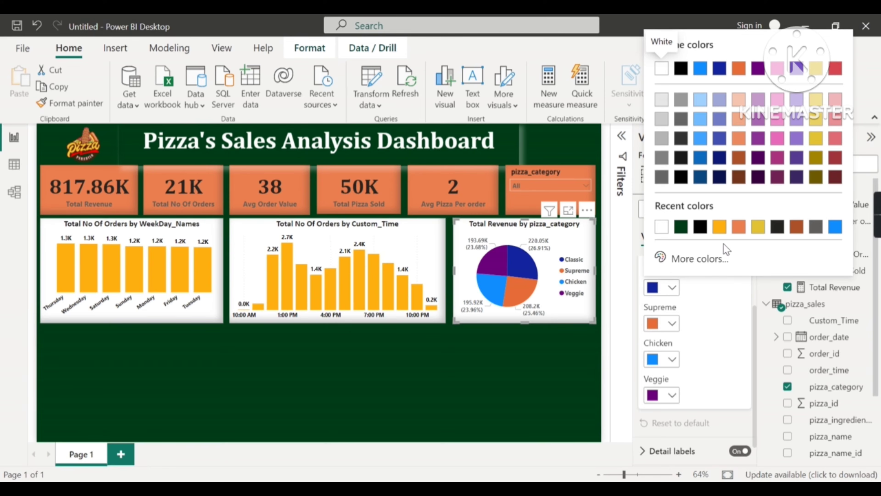
pyautogui.click(721, 228)
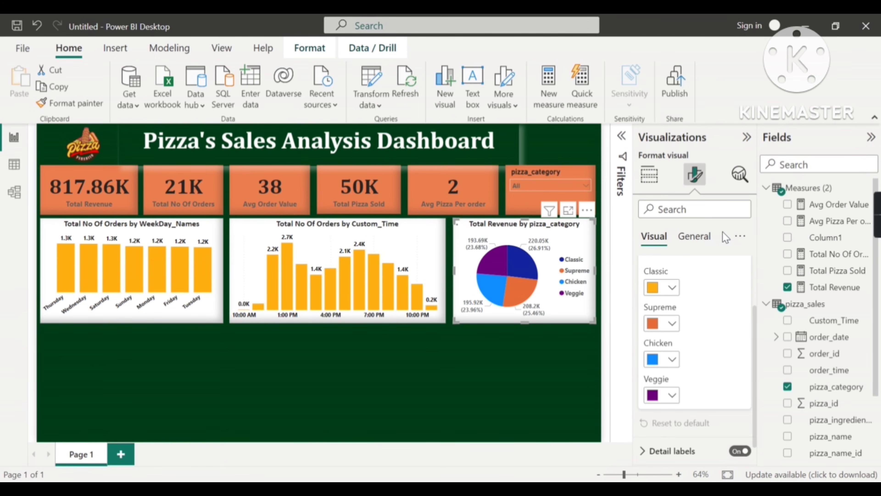
# Step: Set the pie chart's Supreme slice to a dark gold theme shade
pyautogui.click(672, 359)
pyautogui.click(663, 364)
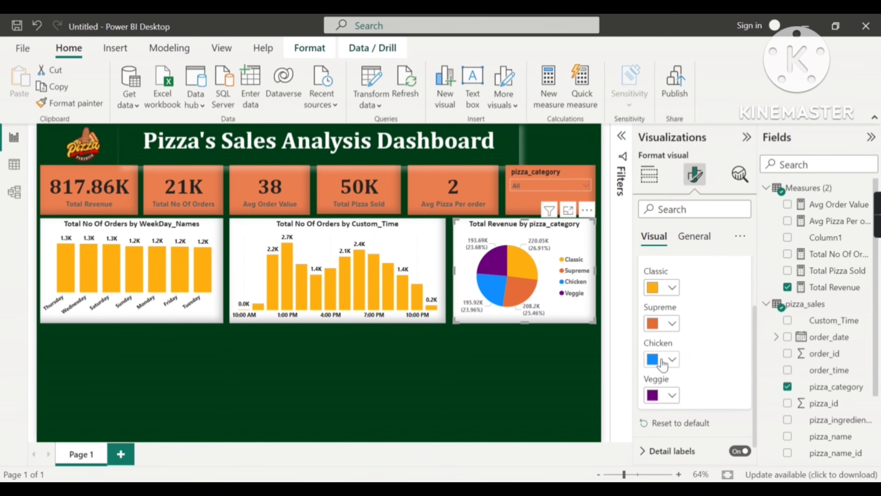
pyautogui.click(672, 324)
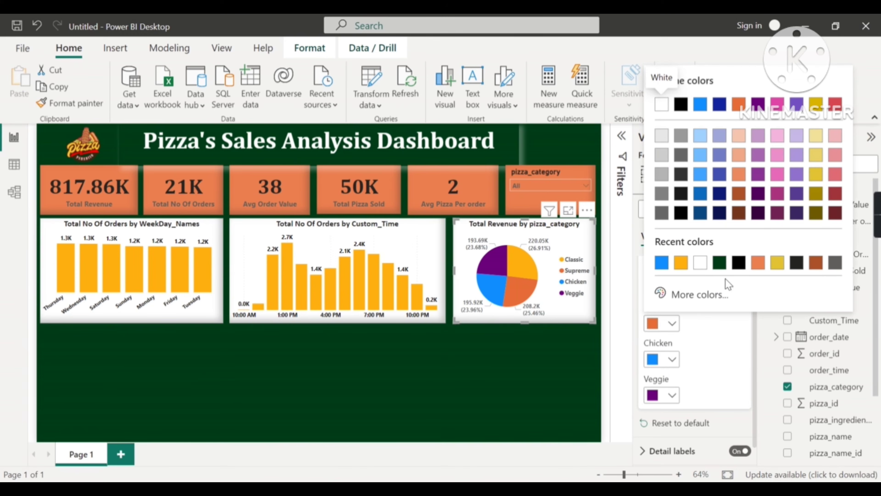
pyautogui.click(816, 194)
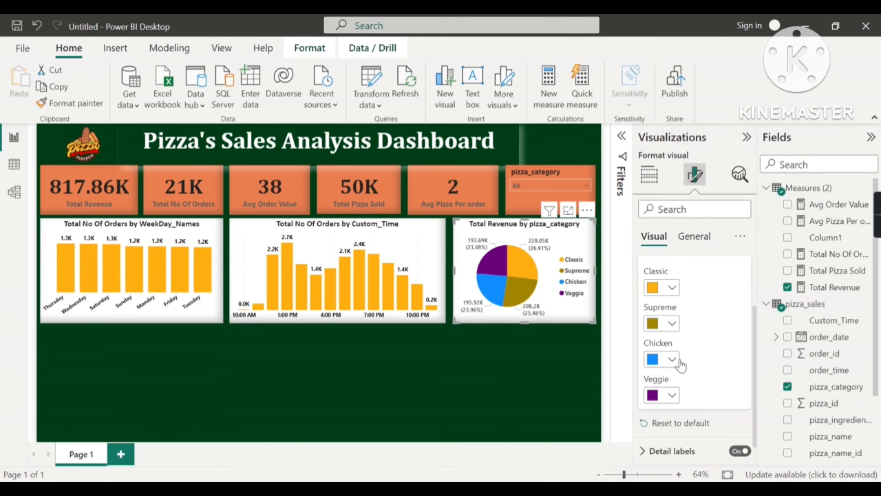
# Step: Set the pie chart's Chicken slice to light gold and its Veggie slice to the palest gold theme shade
pyautogui.click(672, 360)
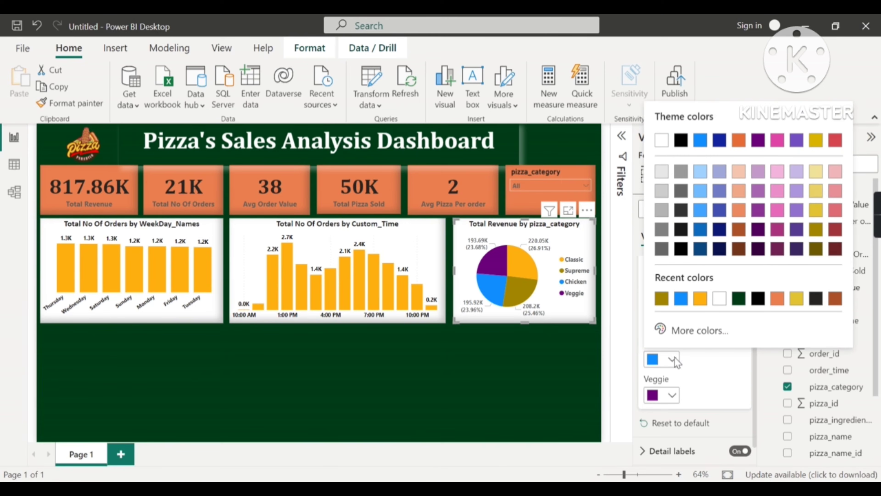
pyautogui.click(808, 195)
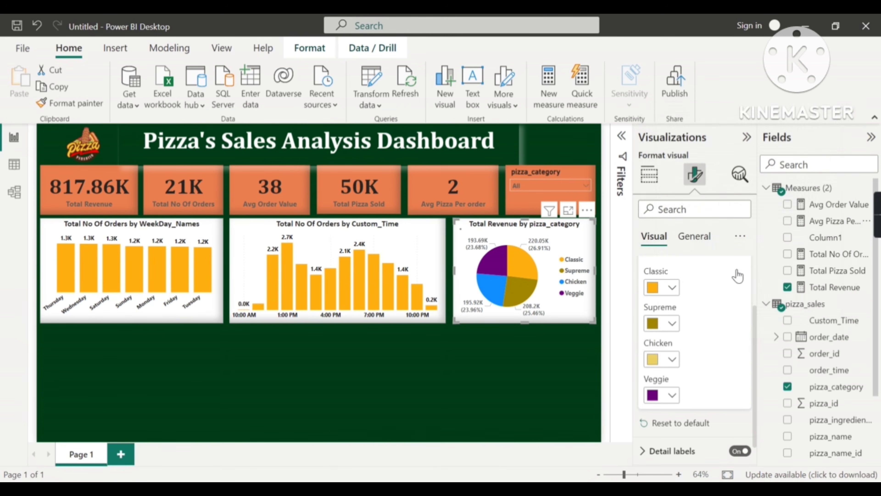
pyautogui.click(672, 396)
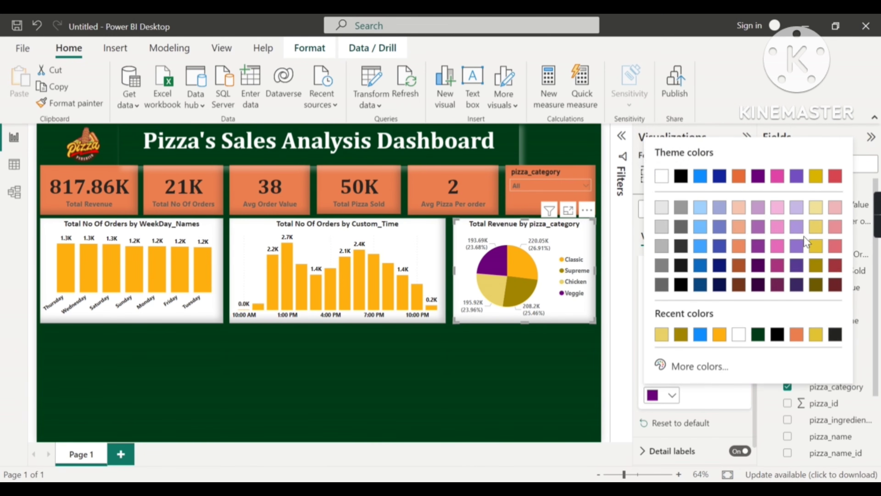
pyautogui.click(817, 215)
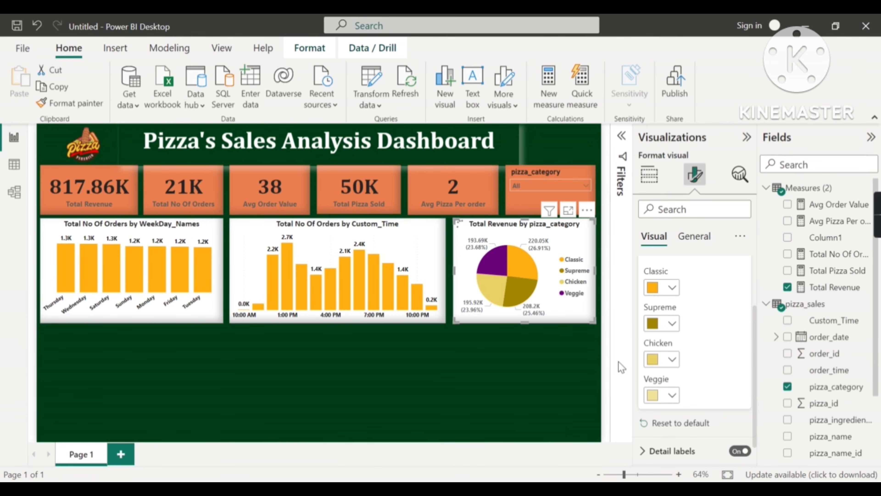
pyautogui.click(522, 379)
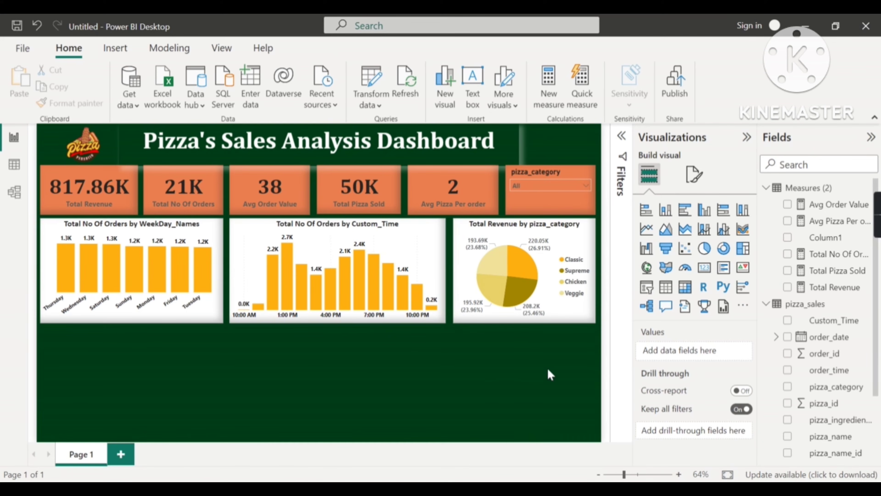
# Step: Convert the total revenue by pizza category pie chart to a donut chart
pyautogui.moveTo(386, 489)
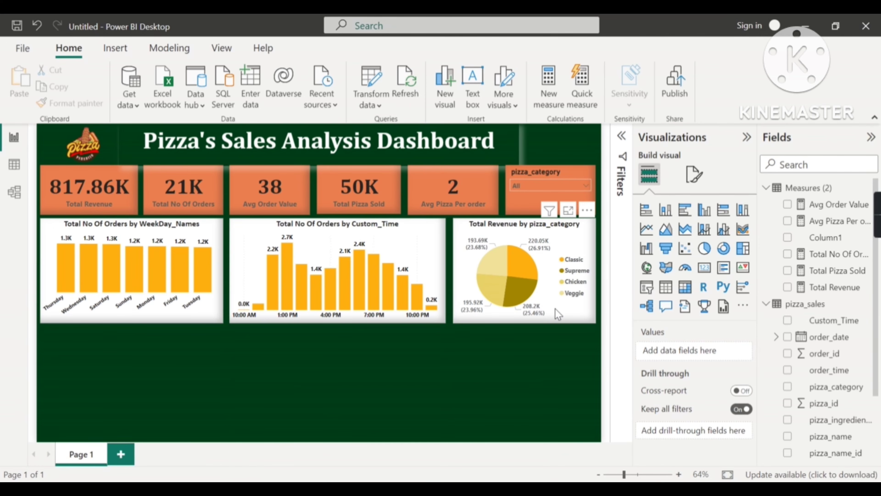
pyautogui.click(561, 316)
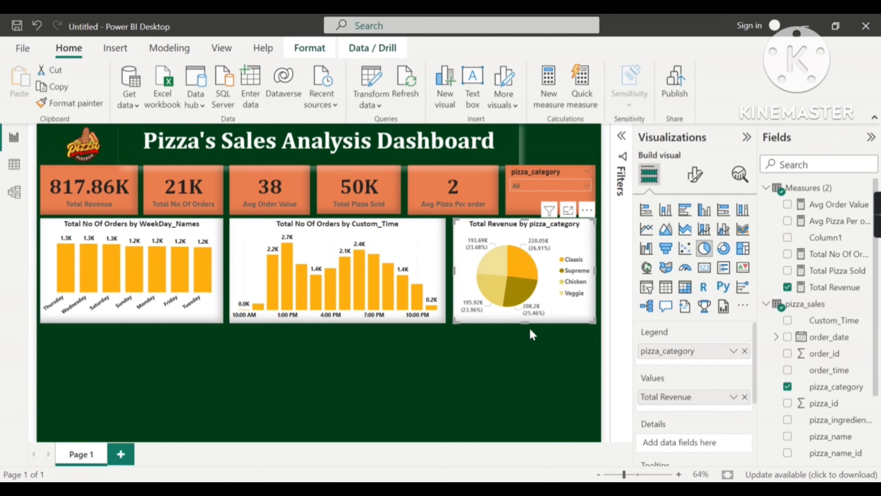
pyautogui.click(726, 257)
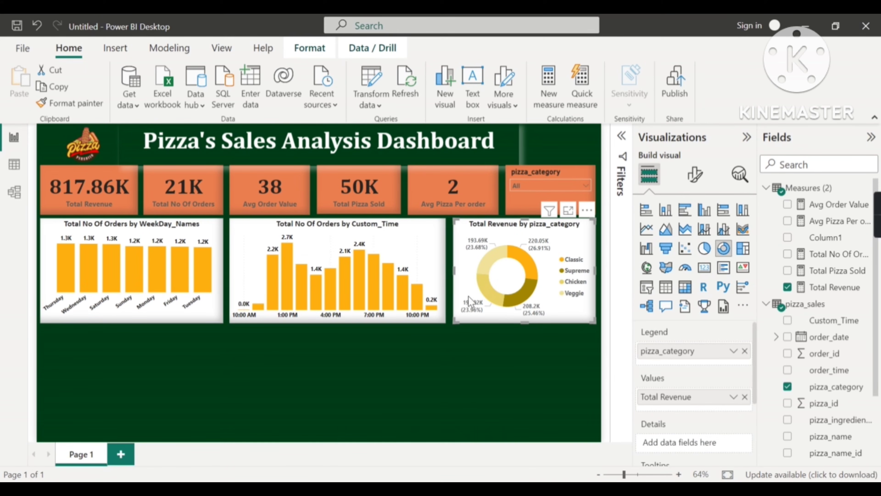
# Step: Insert a multi-row card below the weekday orders chart and adjust its height to fit the page
pyautogui.click(92, 353)
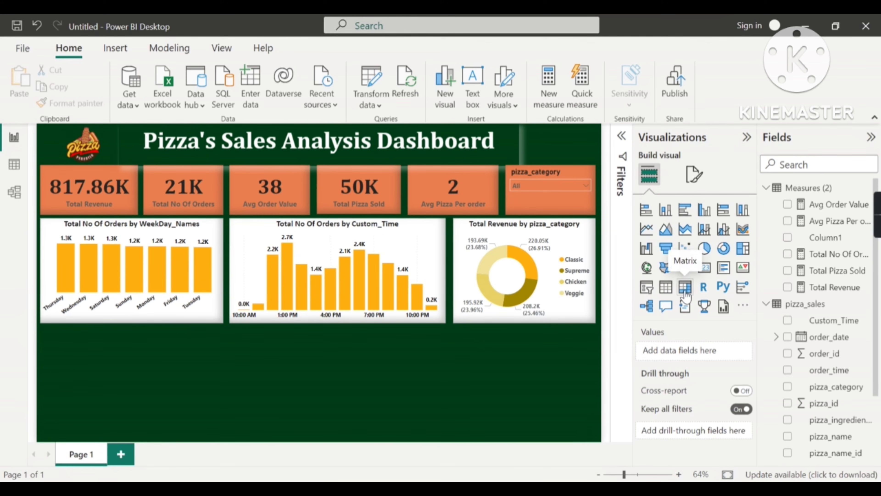
pyautogui.click(722, 276)
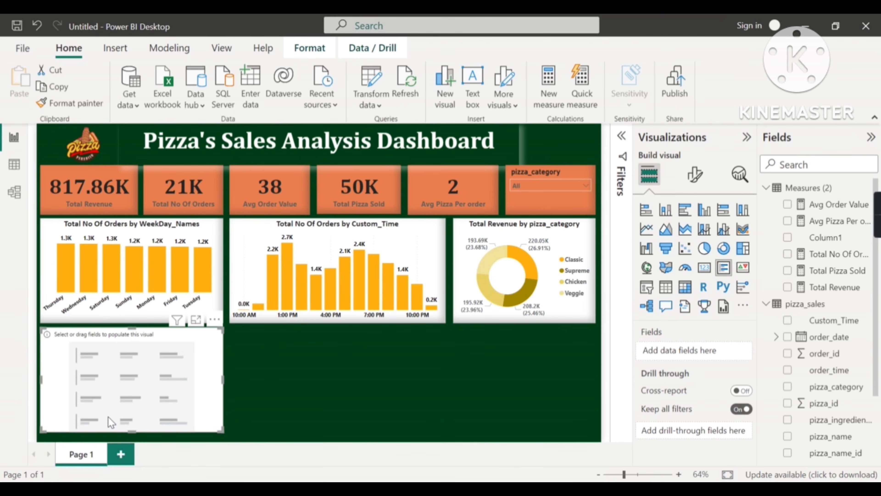
pyautogui.moveTo(134, 437); pyautogui.dragTo(121, 437)
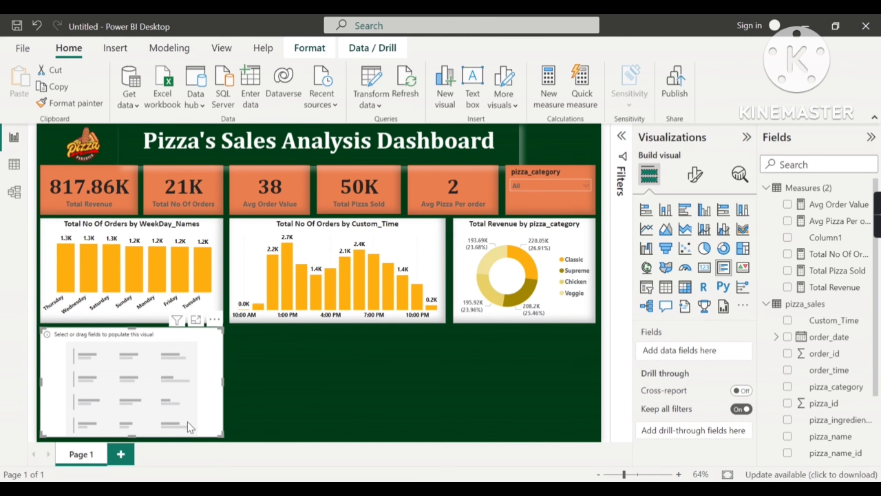
pyautogui.moveTo(219, 432); pyautogui.dragTo(220, 430)
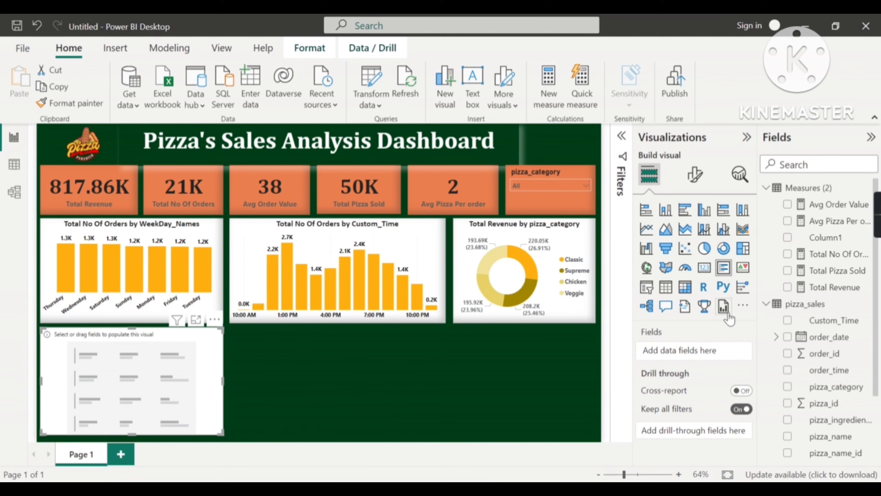
# Step: Add the pizza_name field and the Total Revenue measure to the multi-row card
pyautogui.scroll(-4, 809, 348)
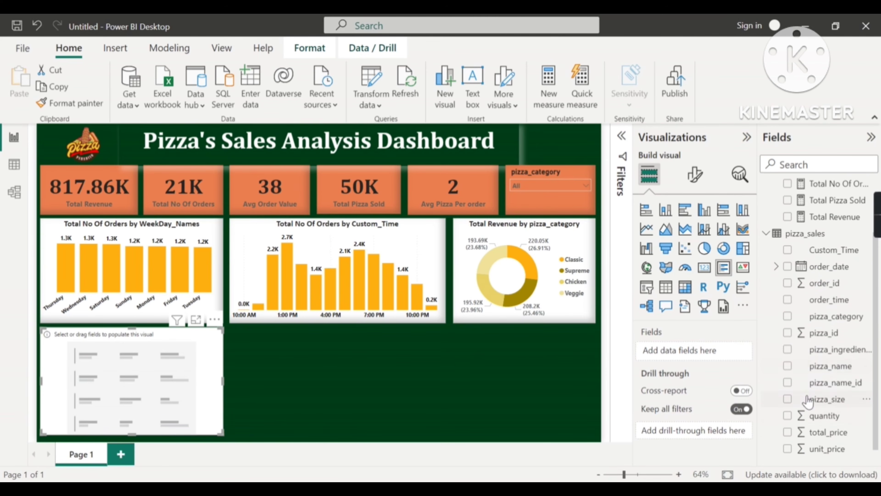
pyautogui.scroll(-1, 823, 397)
pyautogui.scroll(2, 823, 399)
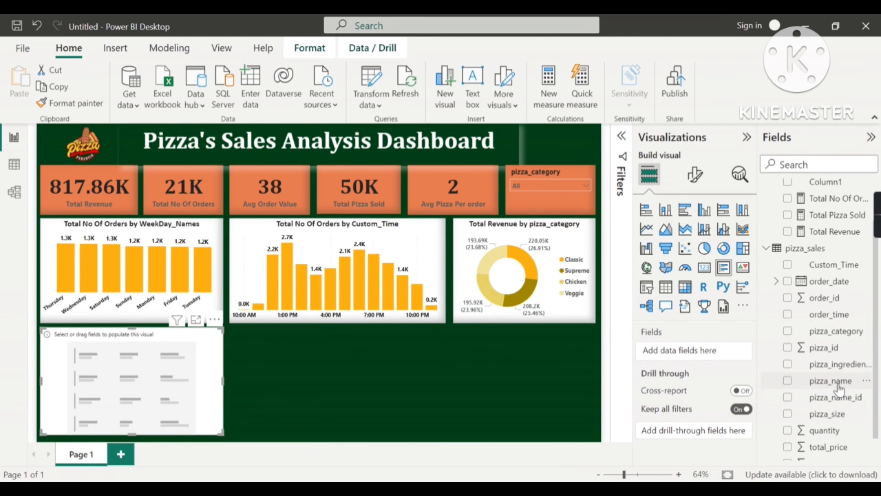
pyautogui.moveTo(813, 379); pyautogui.dragTo(715, 354)
pyautogui.scroll(2, 820, 368)
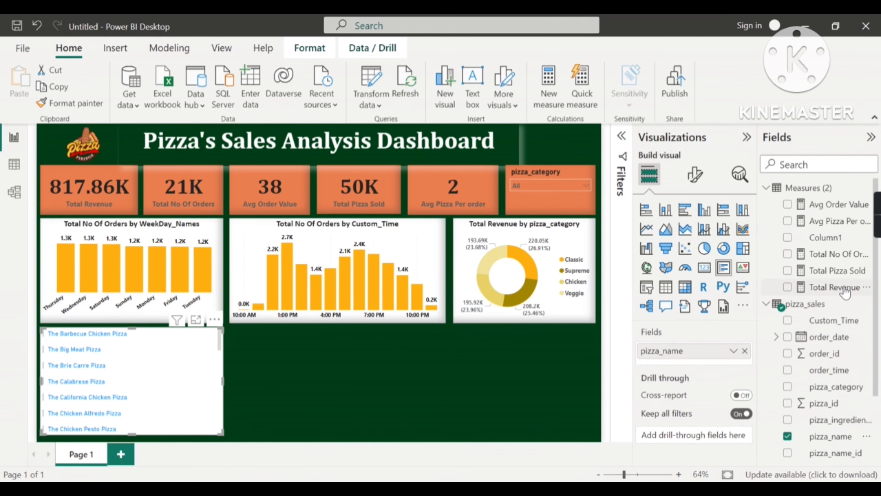
pyautogui.moveTo(844, 292); pyautogui.dragTo(722, 366)
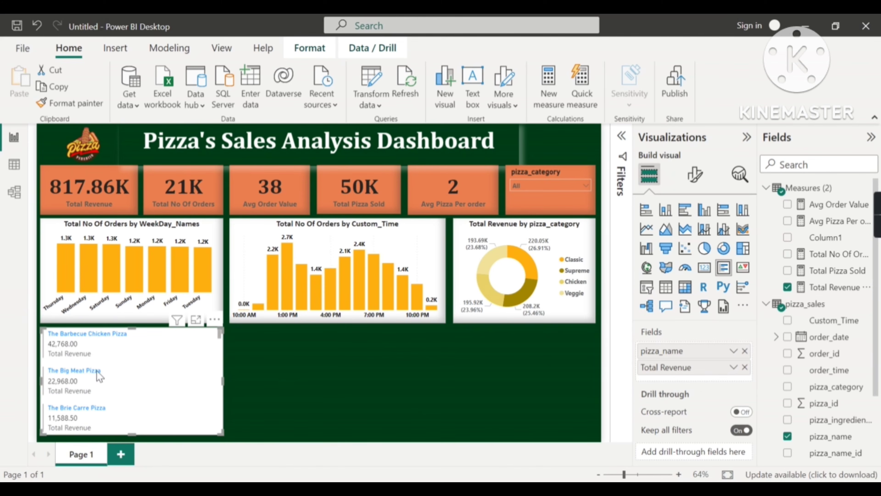
# Step: Turn on the multi-row card's title and set its text to "Bottom 5 Selling Pizza's"
pyautogui.click(697, 179)
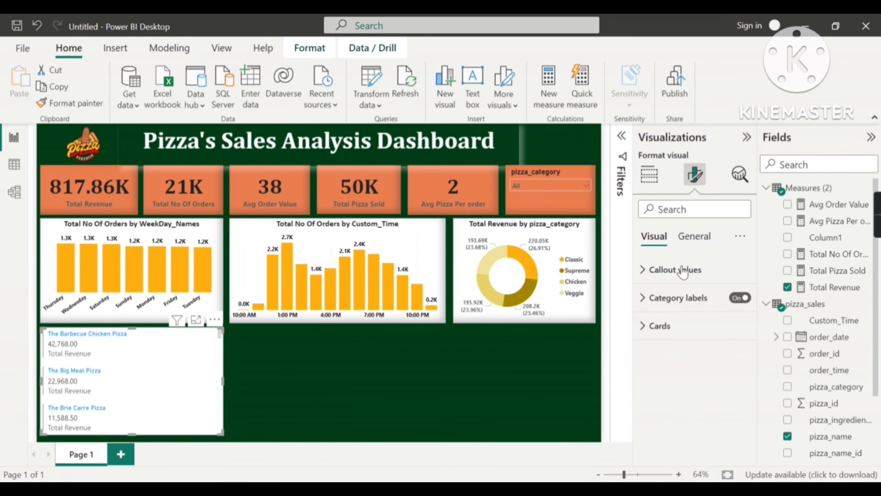
pyautogui.click(694, 238)
pyautogui.click(659, 298)
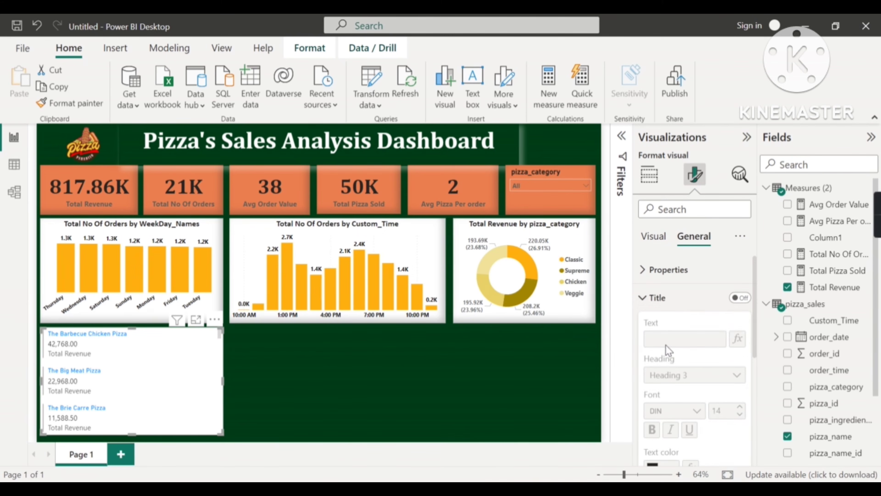
pyautogui.click(740, 297)
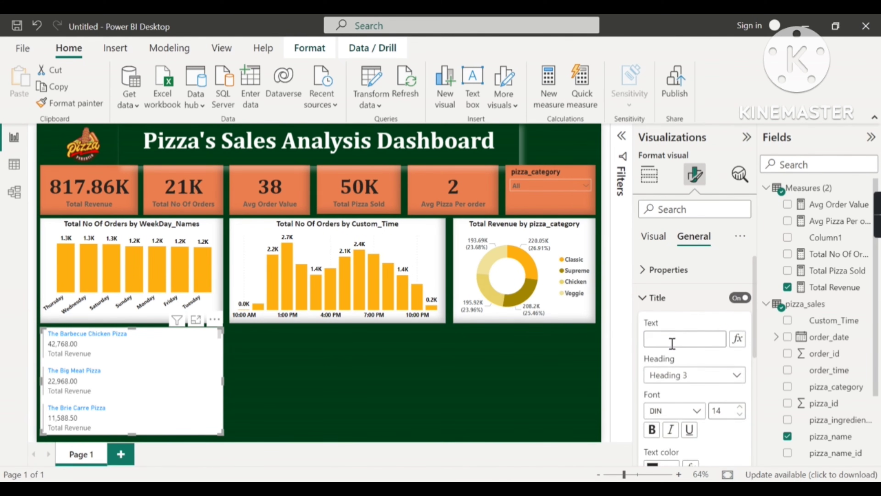
pyautogui.click(670, 340)
pyautogui.write('Bottom 5')
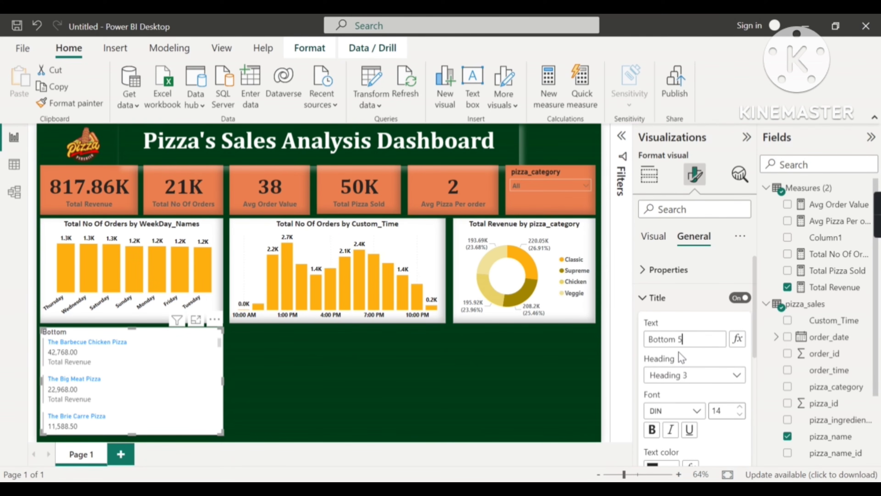
pyautogui.write('Sellig')
pyautogui.write('ng ')
pyautogui.write('P')
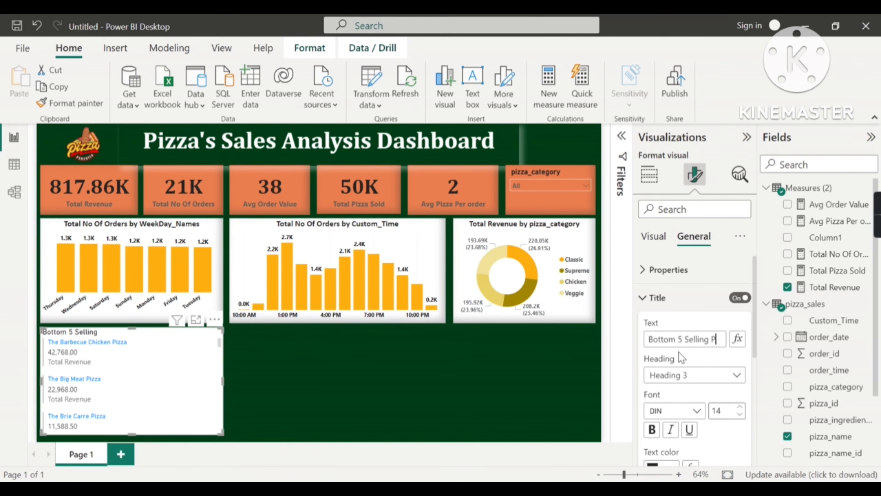
pyautogui.write('izza')
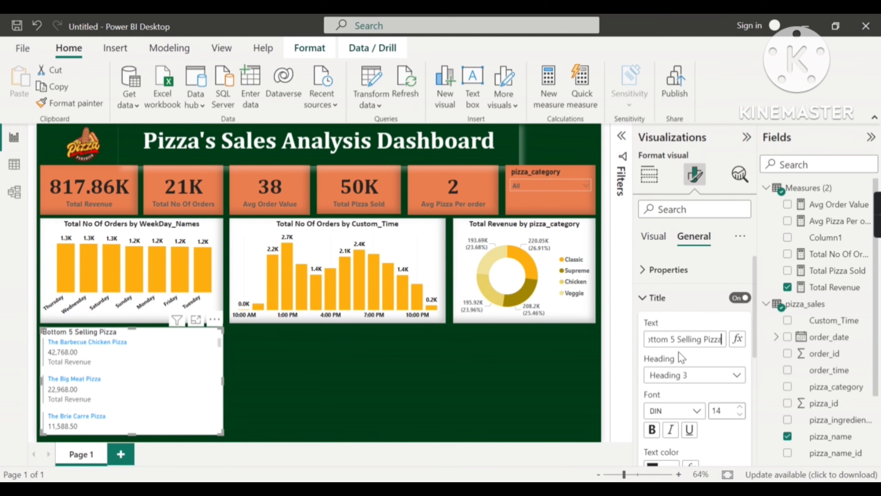
pyautogui.write("'s")
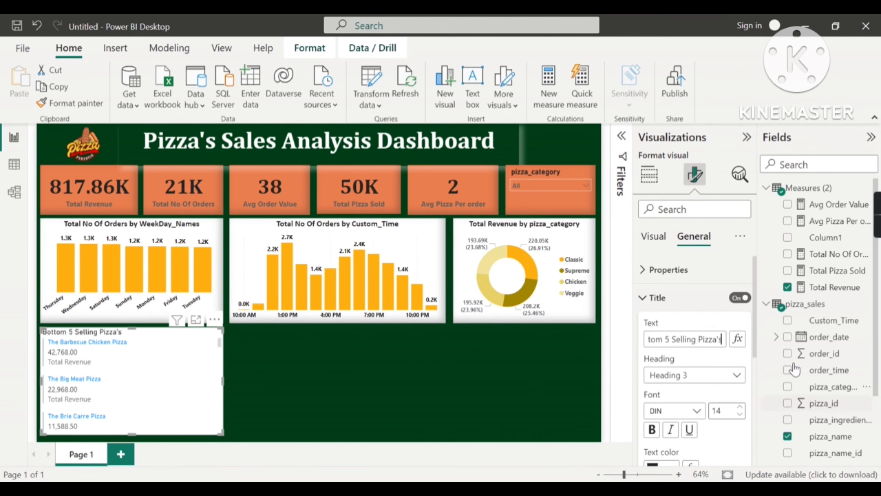
# Step: Center the multi-row card's title and set its font to bold Calibri
pyautogui.scroll(-3, 794, 369)
pyautogui.scroll(-5, 704, 385)
pyautogui.click(671, 446)
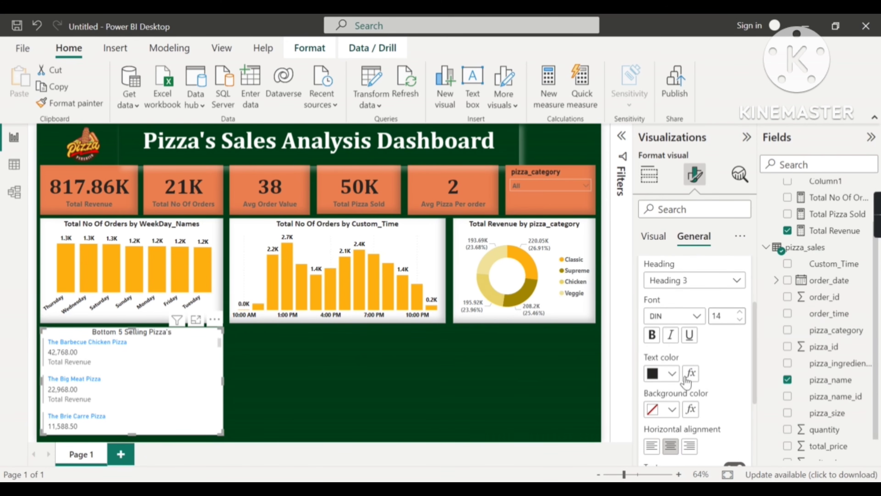
pyautogui.click(679, 319)
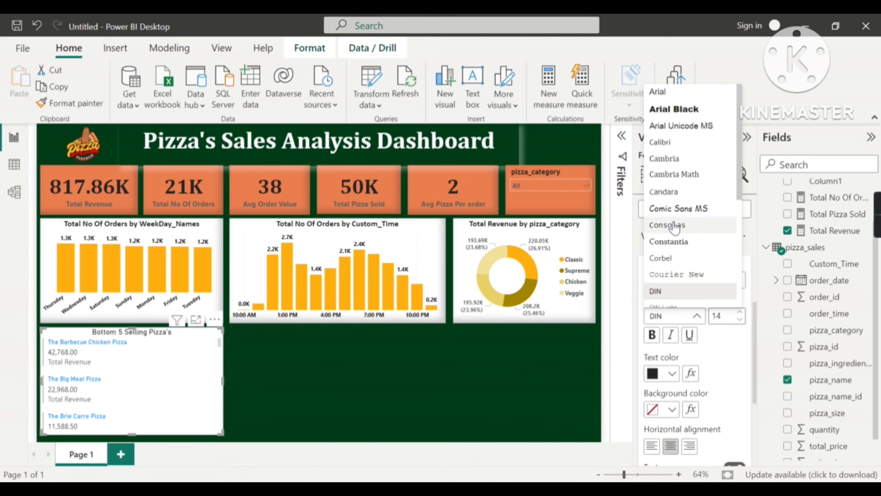
pyautogui.click(676, 149)
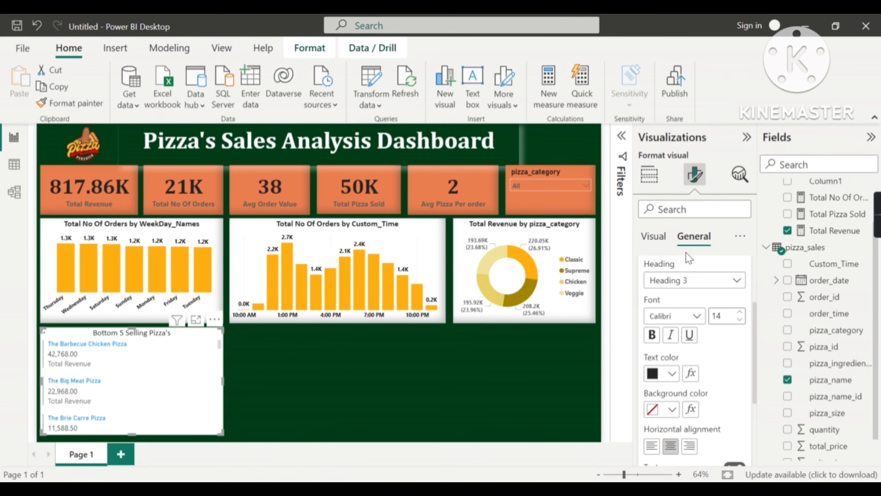
pyautogui.click(652, 335)
pyautogui.scroll(2, 699, 365)
pyautogui.scroll(1, 699, 364)
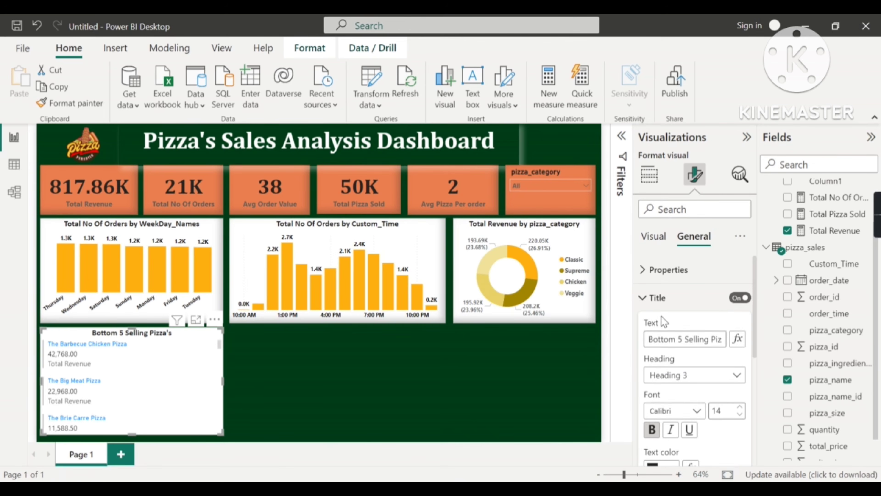
pyautogui.click(657, 298)
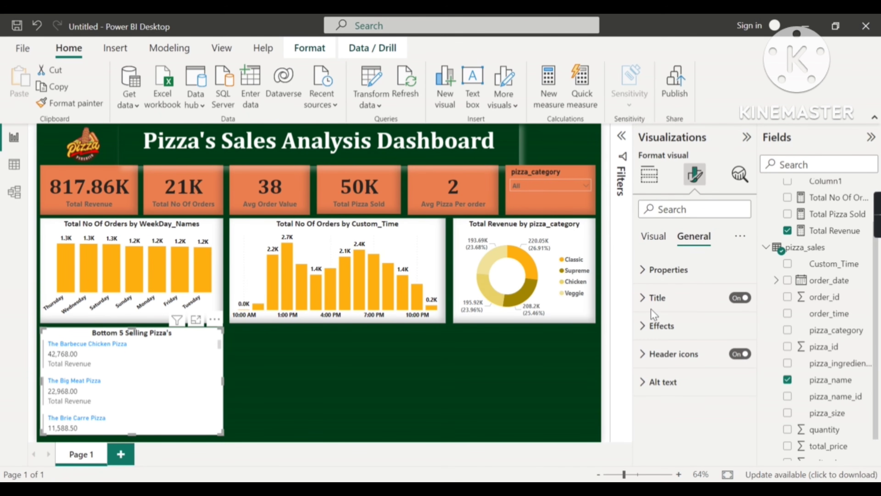
# Step: Turn on the multi-row card's shadow effect and set its offset to Inside
pyautogui.click(661, 325)
pyautogui.scroll(-1, 704, 364)
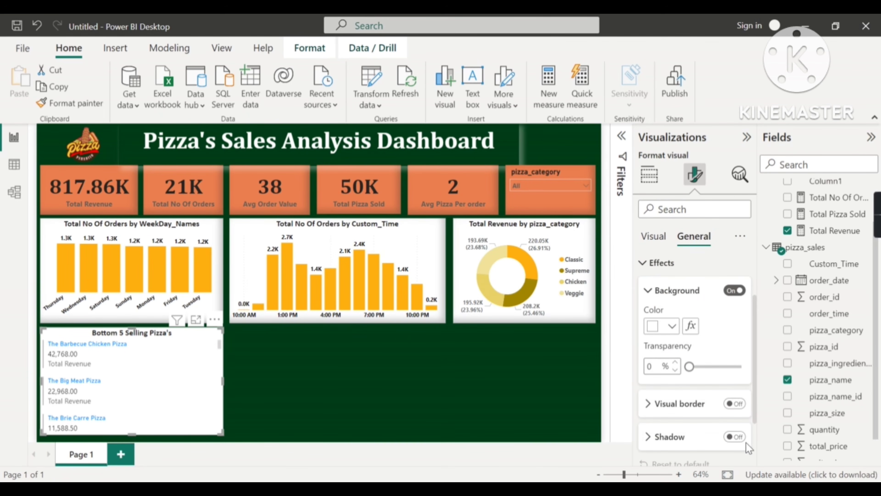
pyautogui.click(733, 437)
pyautogui.scroll(-2, 698, 408)
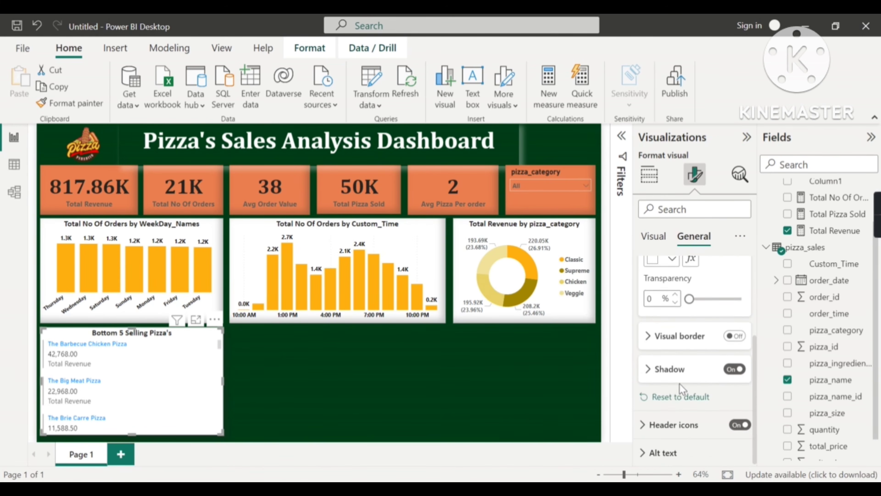
pyautogui.click(679, 369)
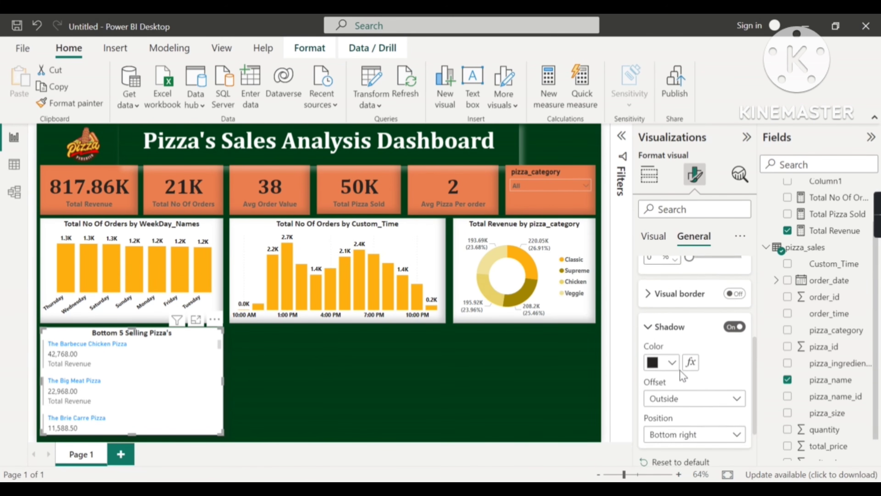
pyautogui.scroll(-2, 681, 372)
pyautogui.click(716, 337)
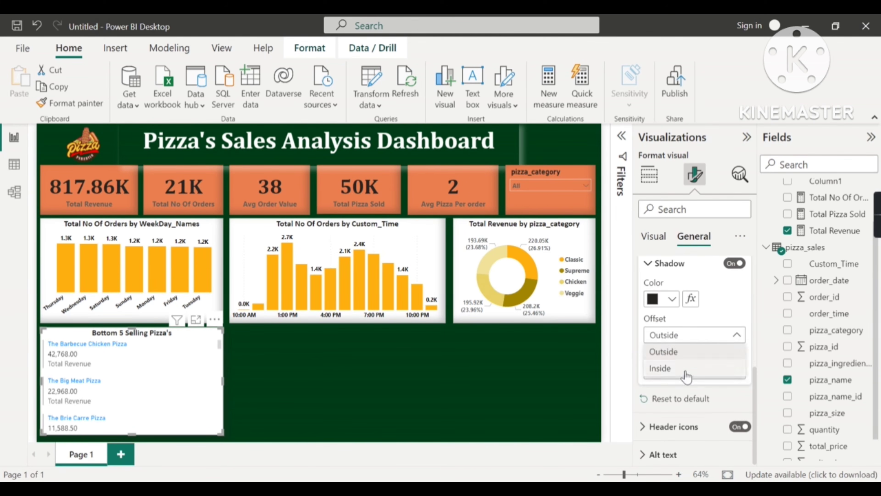
pyautogui.click(681, 351)
pyautogui.scroll(2, 661, 325)
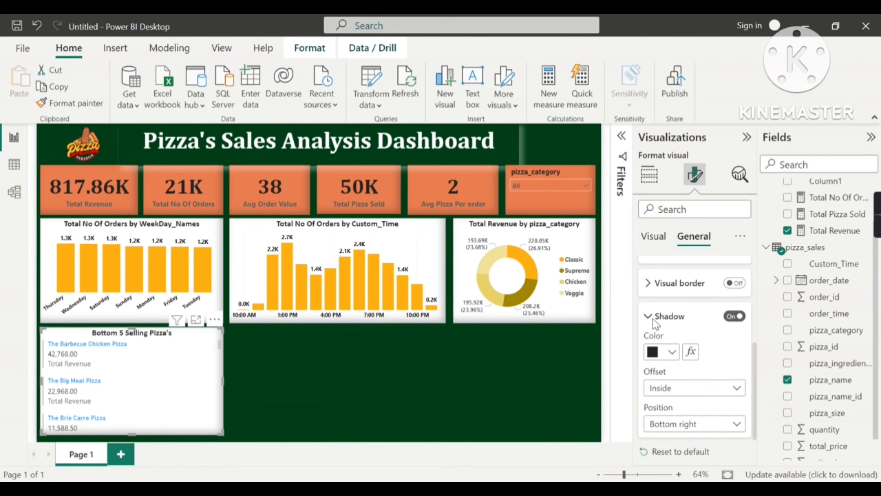
pyautogui.click(653, 319)
pyautogui.scroll(3, 695, 361)
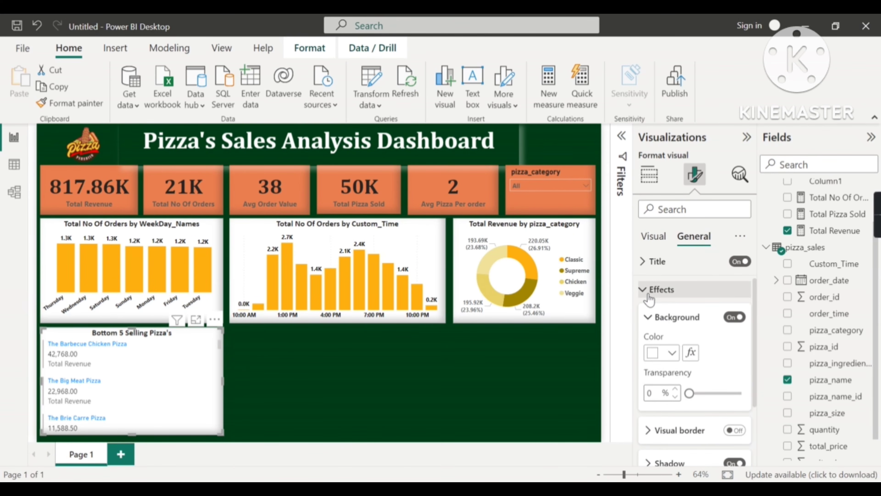
pyautogui.click(652, 294)
# Step: Make the multi-row card's callout values and category labels bold
pyautogui.click(653, 239)
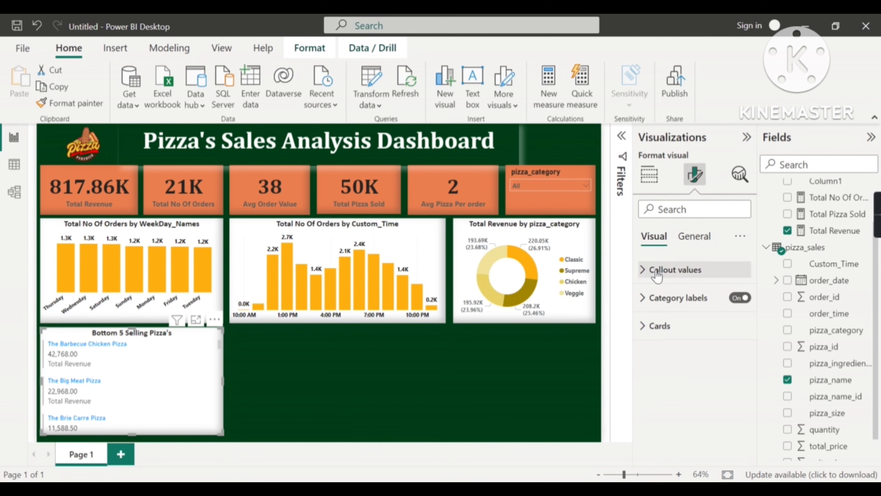
pyautogui.click(649, 270)
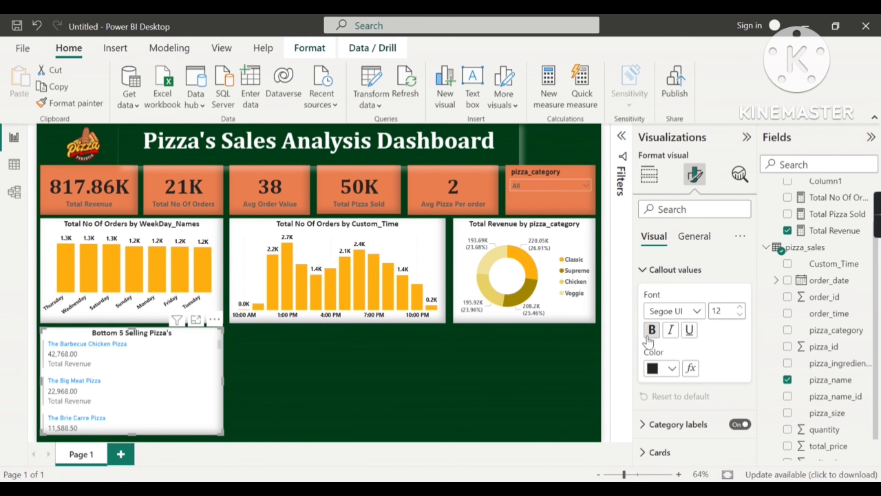
pyautogui.click(652, 329)
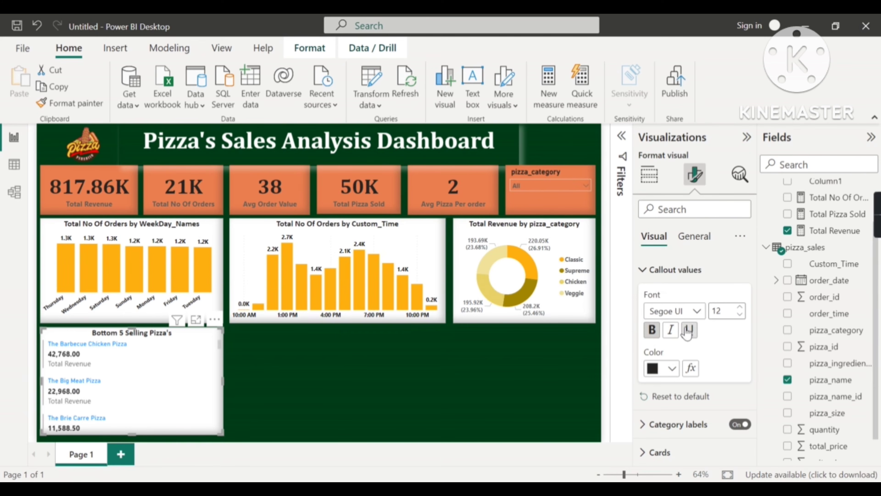
pyautogui.click(677, 271)
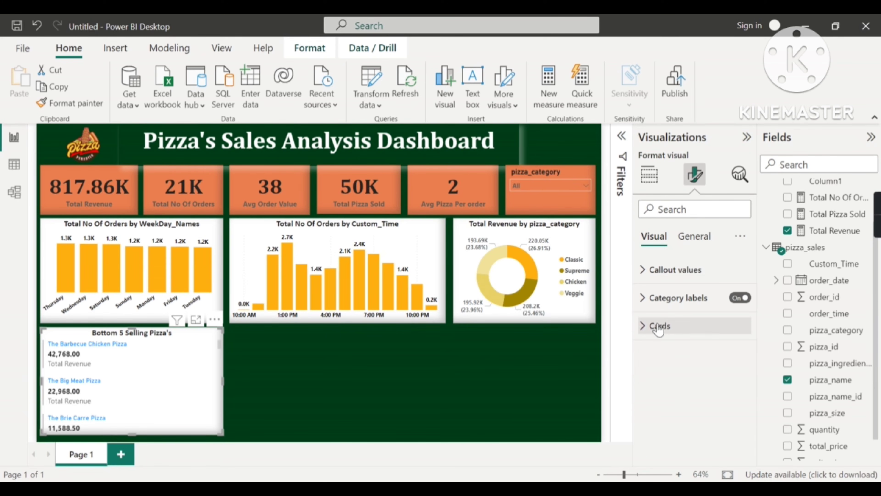
pyautogui.click(680, 299)
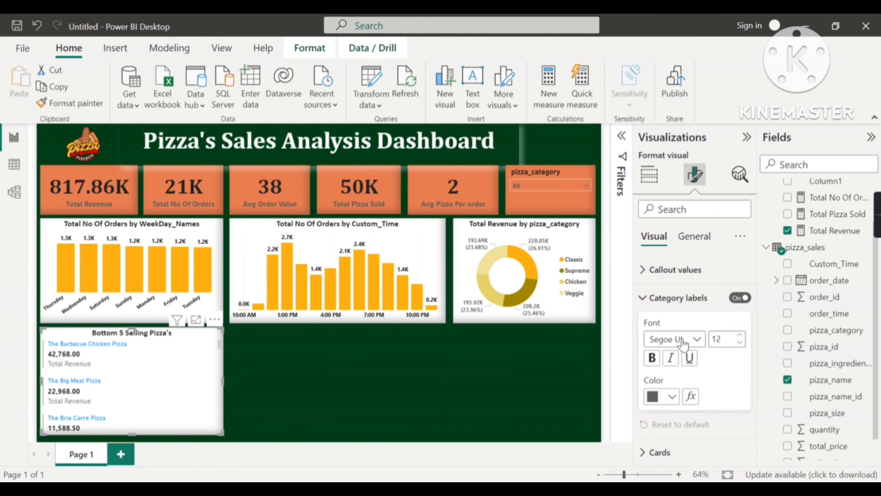
pyautogui.click(652, 357)
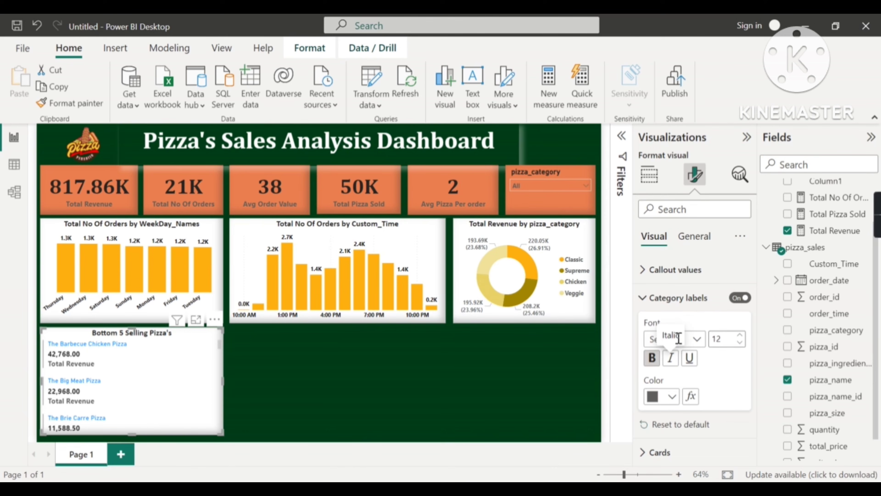
pyautogui.click(665, 298)
# Step: Set the font size of the pizza name titles in the multi-row card to 13
pyautogui.click(647, 328)
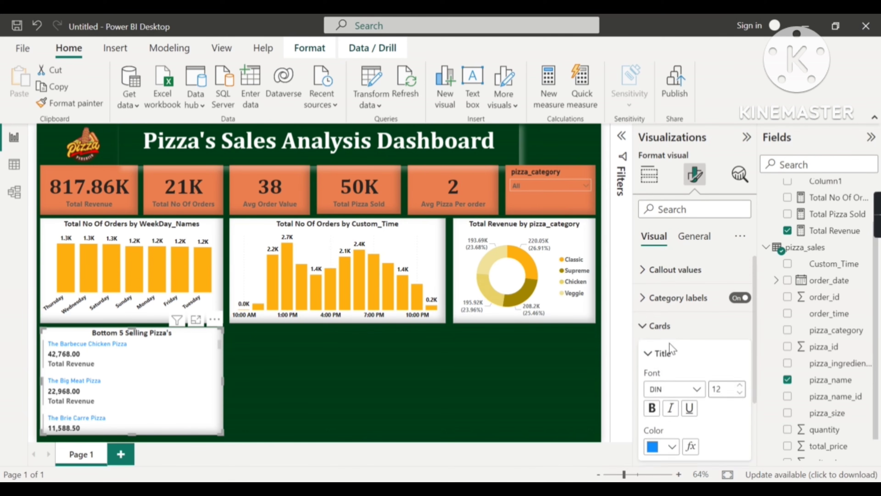
pyautogui.scroll(-1, 741, 371)
pyautogui.click(741, 366)
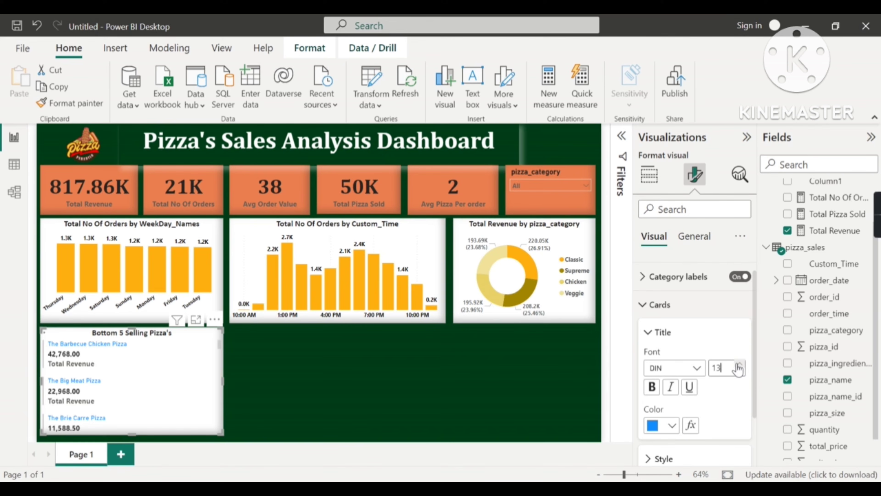
# Step: Try dark green and black as the text color of the card's pizza name titles
pyautogui.click(671, 428)
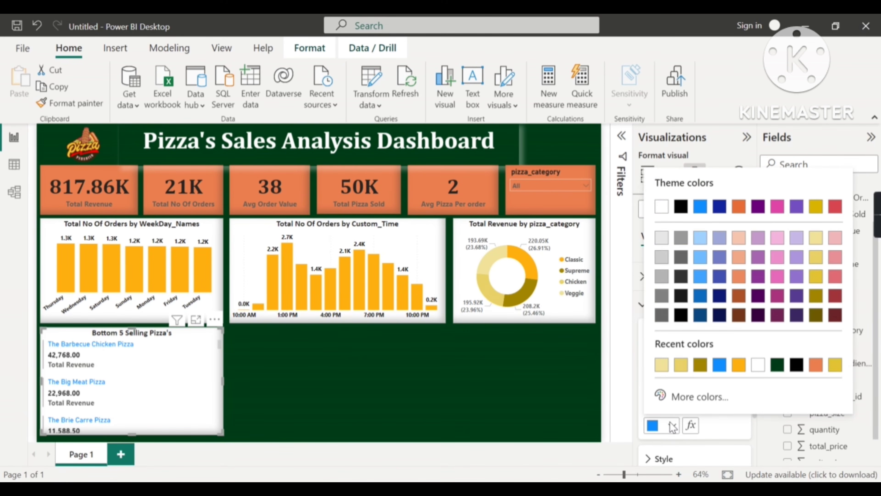
pyautogui.click(777, 364)
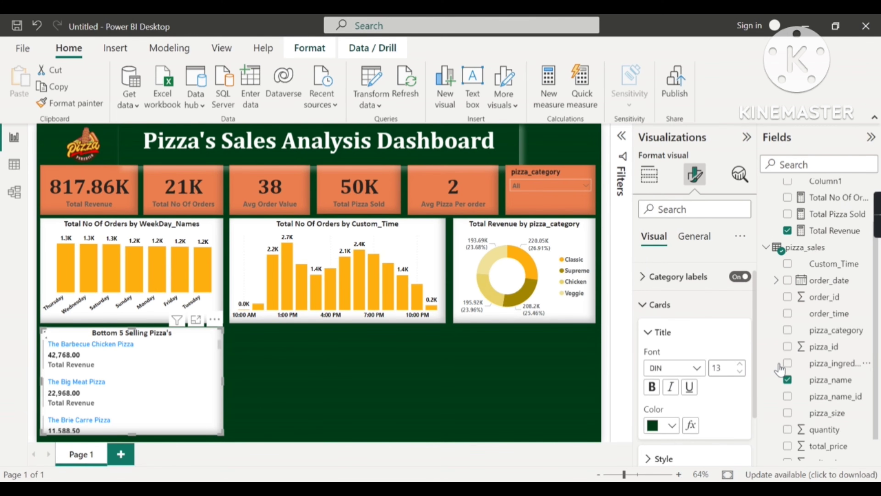
pyautogui.click(674, 429)
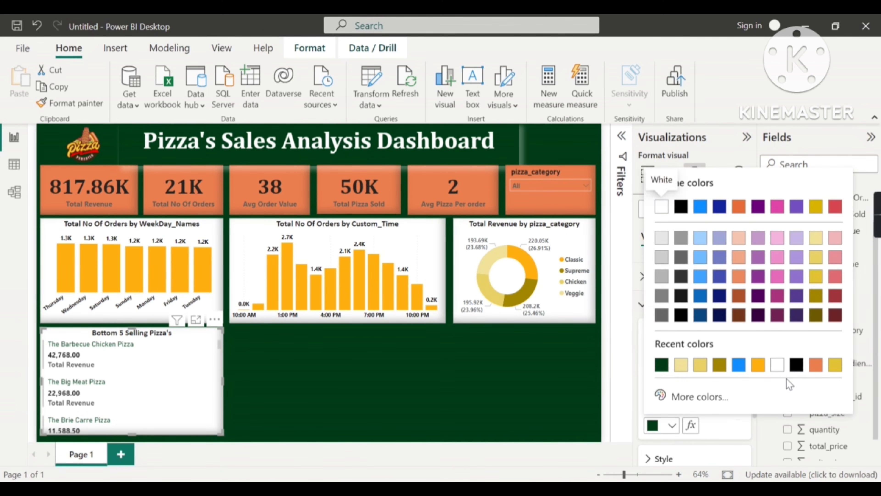
pyautogui.click(797, 367)
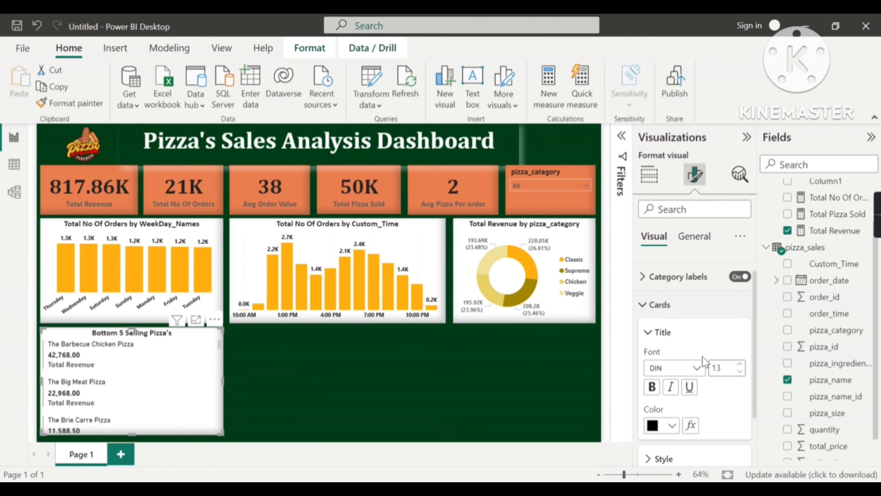
pyautogui.click(698, 368)
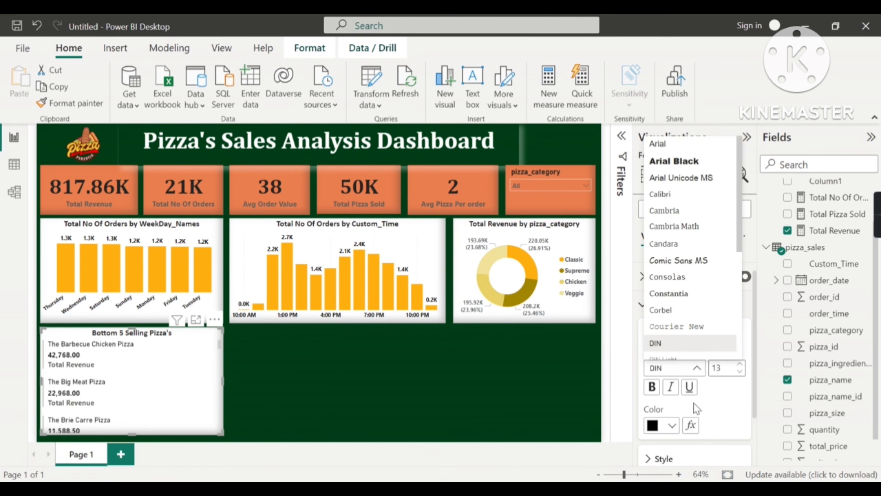
pyautogui.click(670, 426)
# Step: Color the multi-row card's pizza name titles dark red and make them bold
pyautogui.click(672, 425)
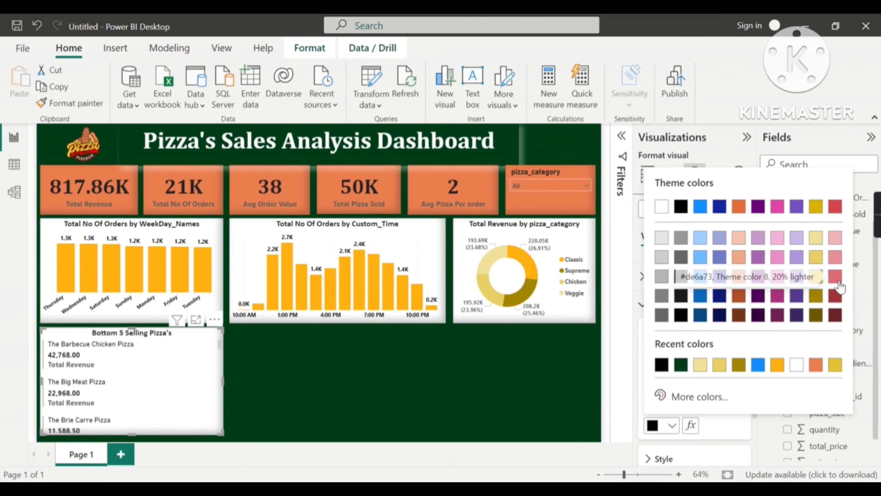
pyautogui.click(836, 295)
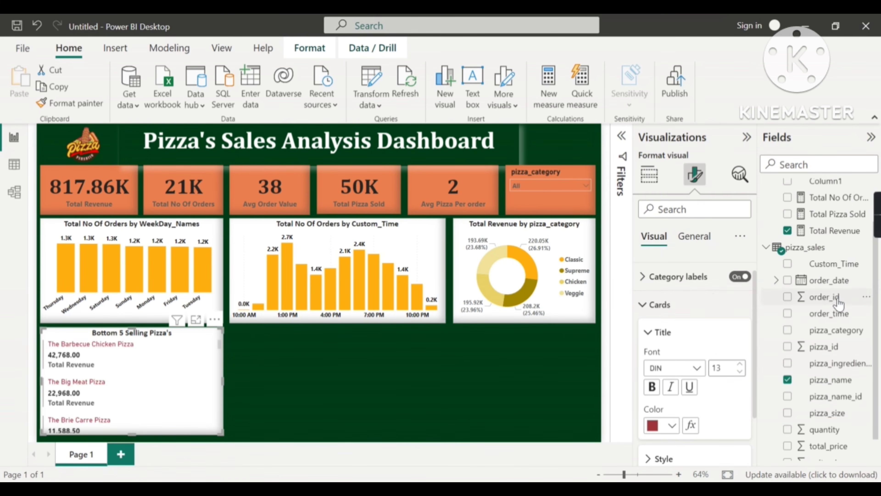
pyautogui.click(658, 391)
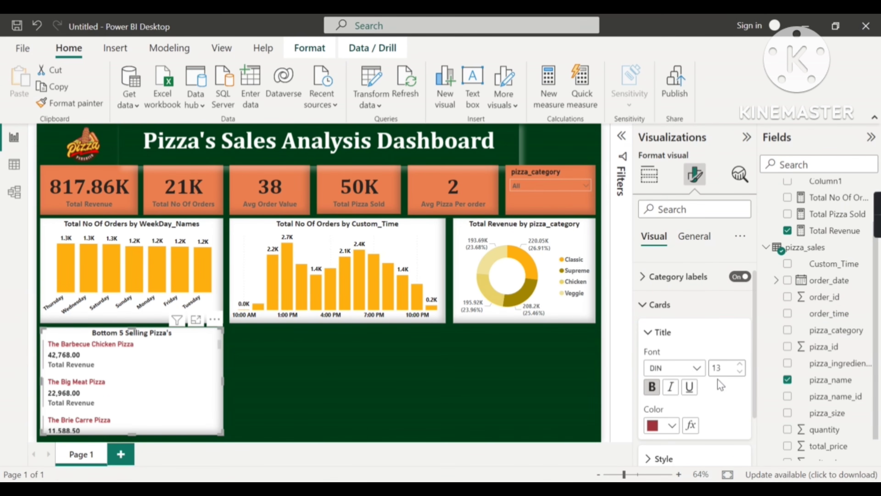
pyautogui.click(651, 314)
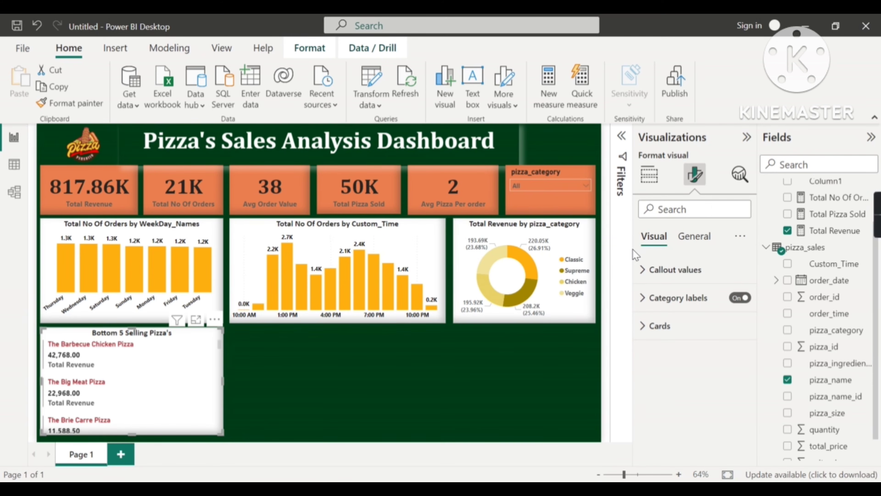
# Step: Switch the pizza_name filter of the Bottom 5 Selling Pizza's card to the Top N filter type
pyautogui.scroll(-2, 186, 375)
pyautogui.scroll(-1, 187, 374)
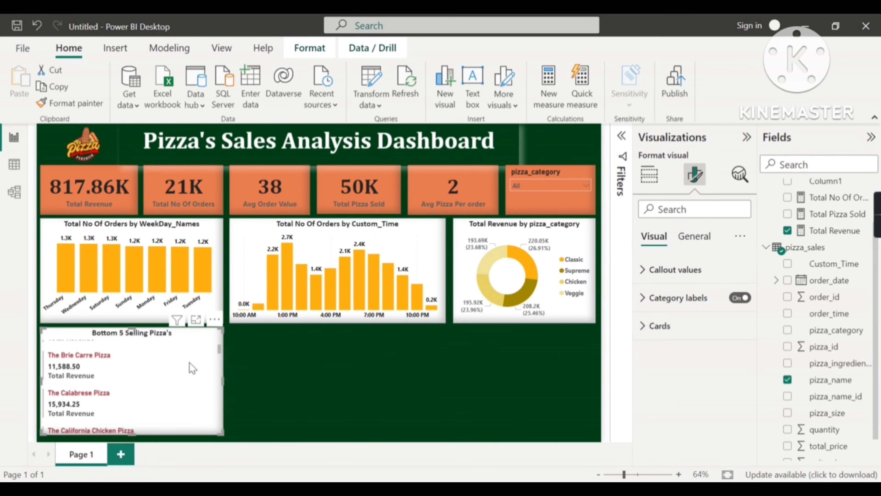
pyautogui.scroll(3, 189, 364)
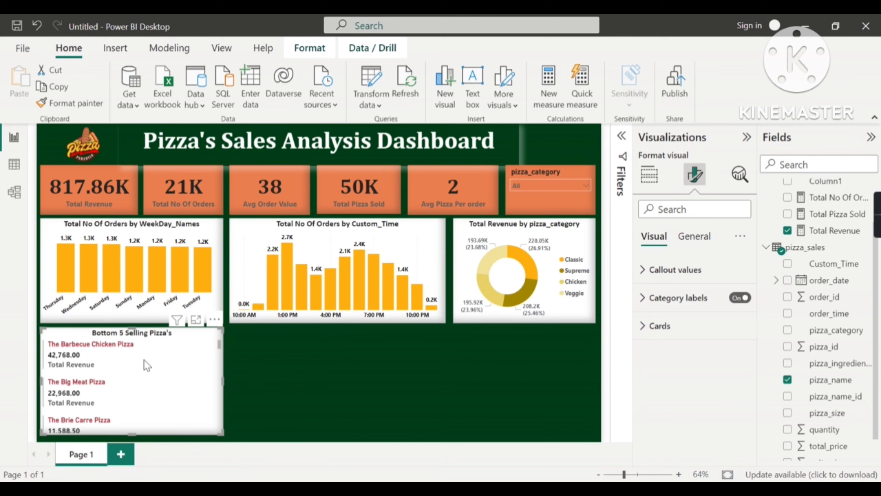
pyautogui.click(622, 140)
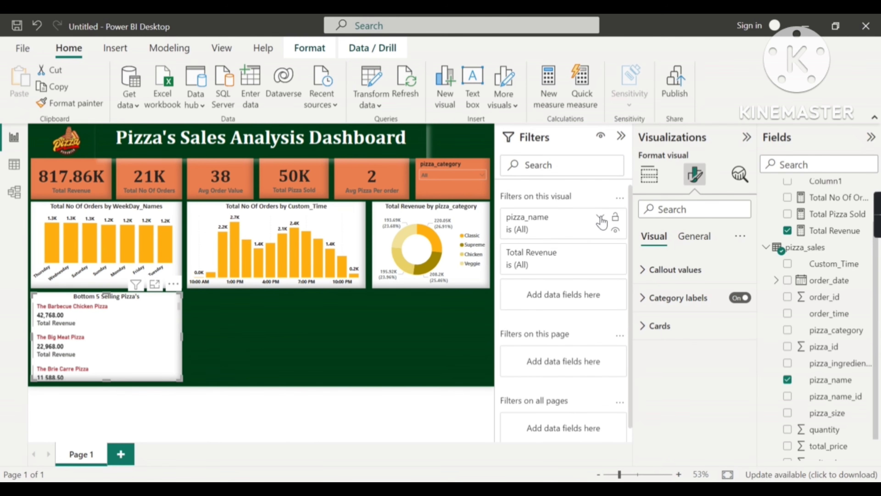
pyautogui.click(600, 218)
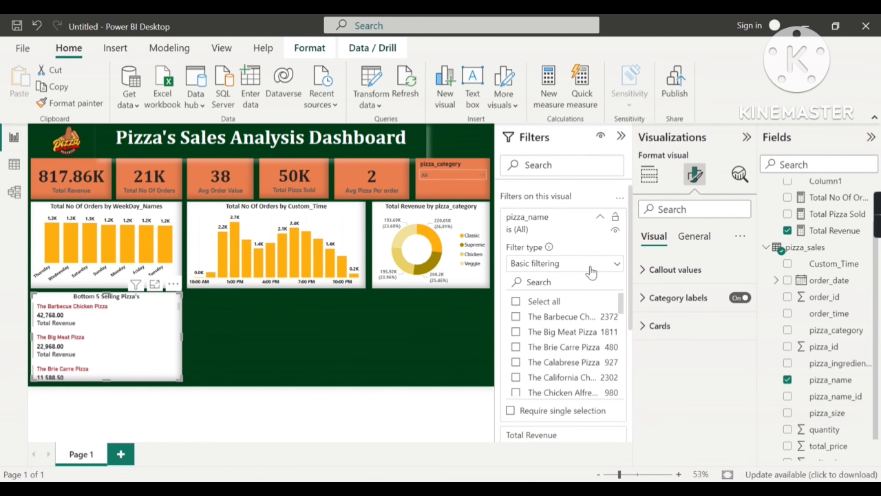
pyautogui.click(555, 268)
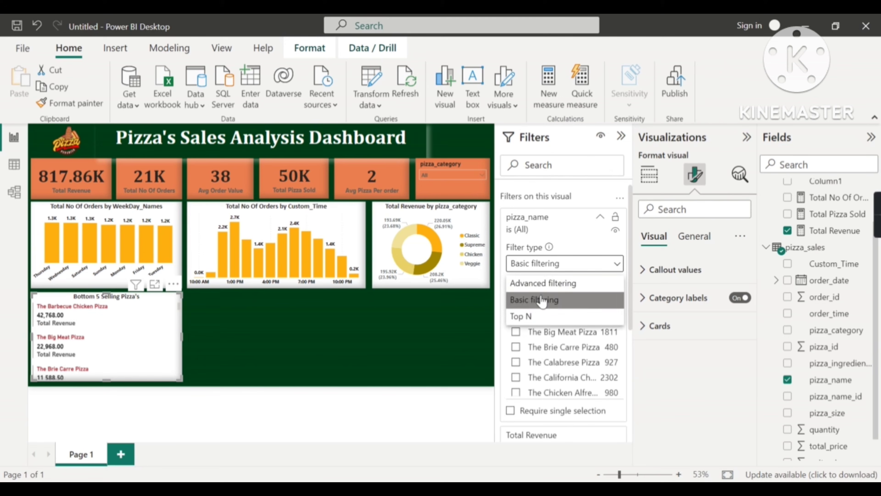
pyautogui.click(527, 321)
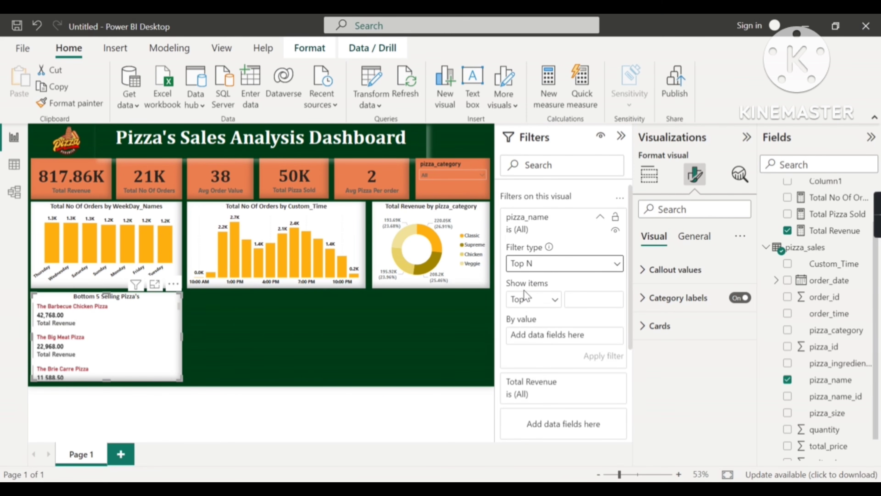
# Step: Filter the card's pizza_name to the bottom 5 items by Total Revenue and check the listed pizzas
pyautogui.click(549, 305)
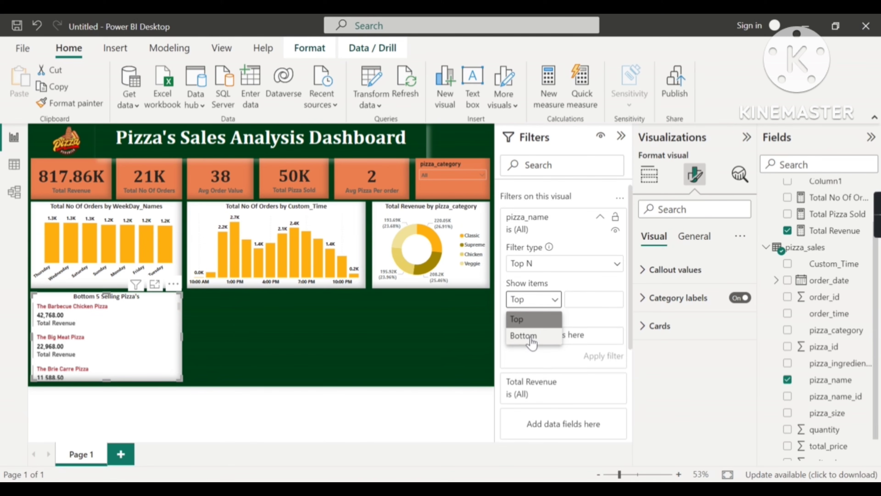
pyautogui.click(531, 338)
pyautogui.click(600, 300)
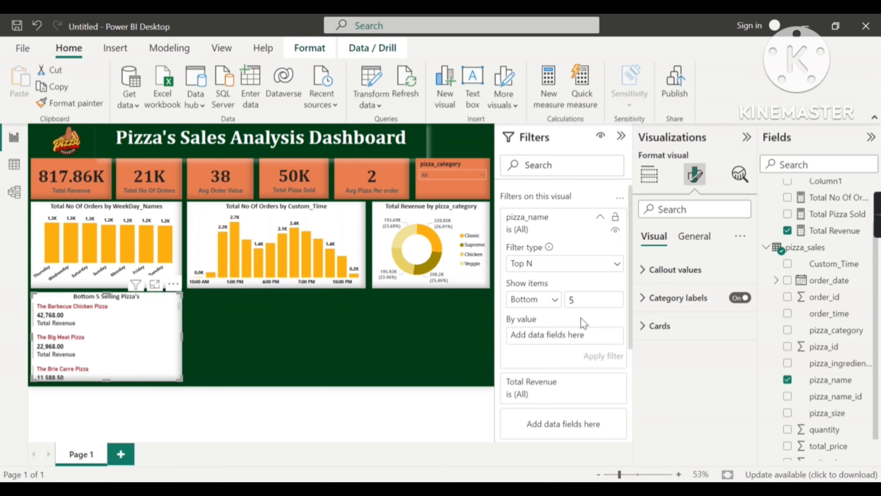
pyautogui.moveTo(831, 233); pyautogui.dragTo(577, 342)
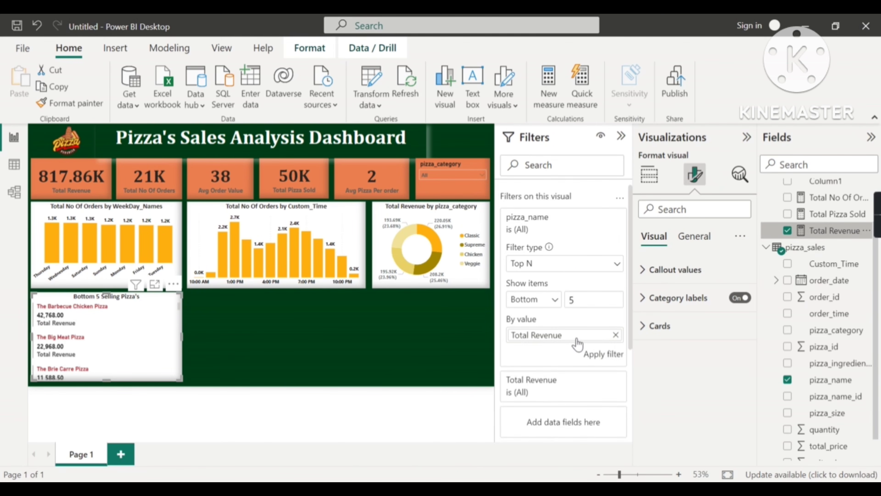
pyautogui.click(604, 354)
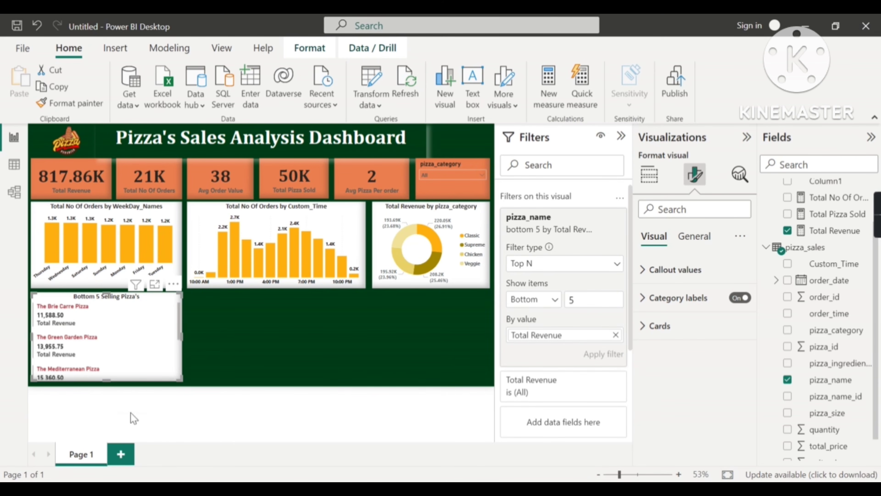
pyautogui.scroll(-5, 136, 342)
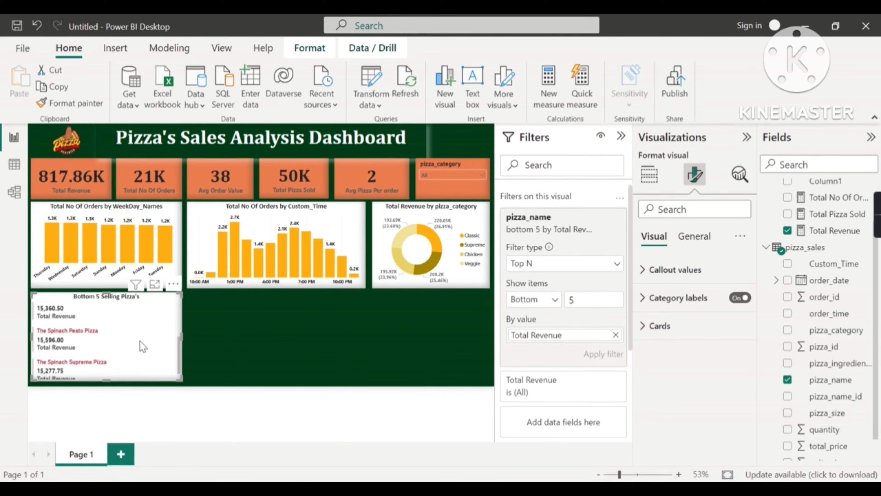
pyautogui.scroll(4, 143, 342)
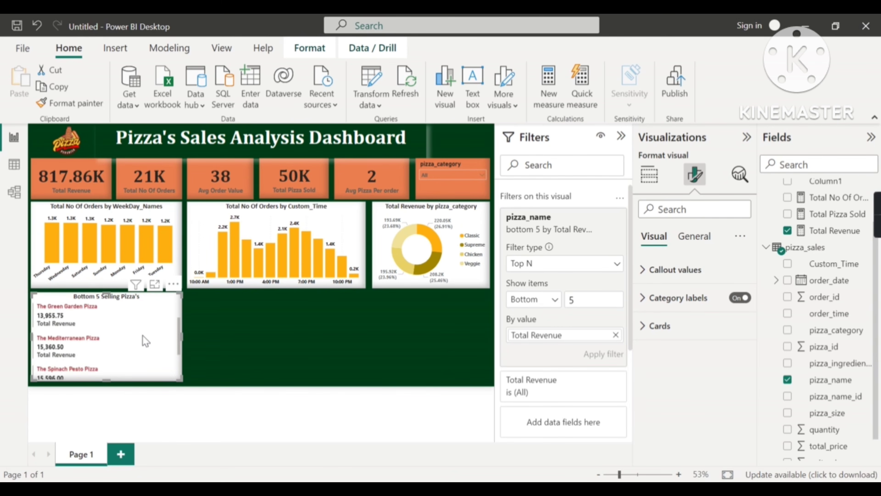
pyautogui.scroll(2, 142, 334)
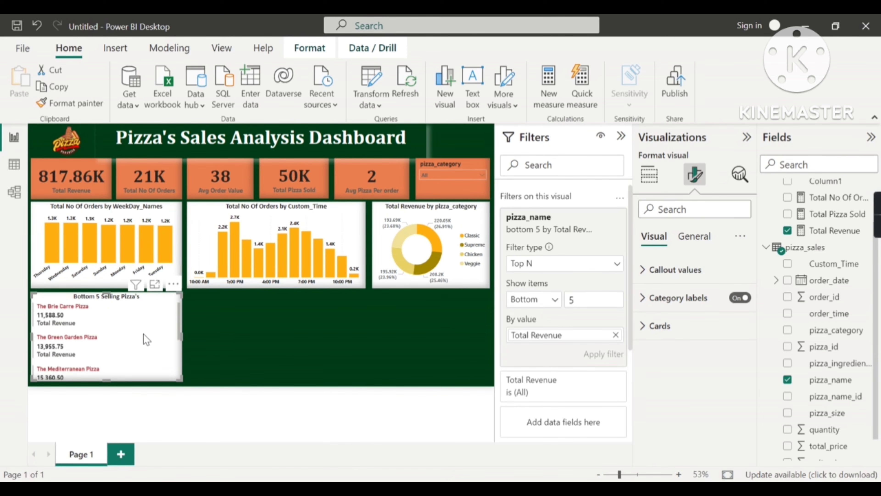
pyautogui.click(621, 137)
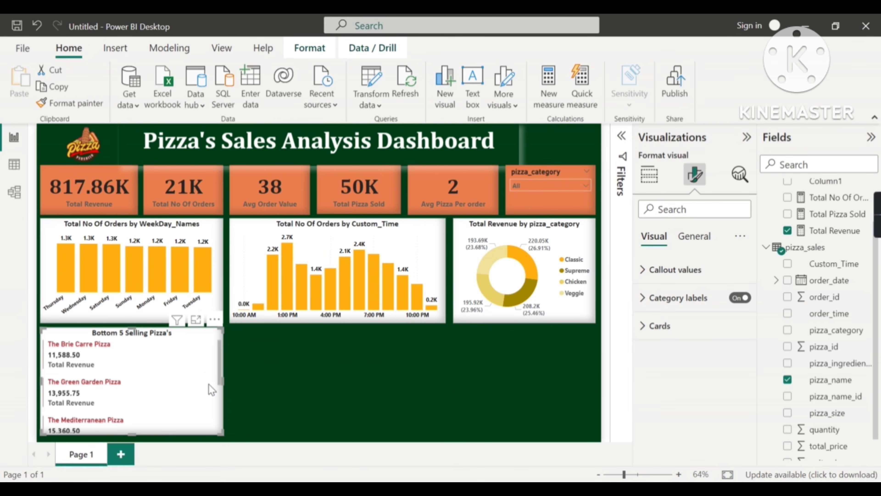
# Step: Duplicate the Bottom 5 Selling Pizza's card and place the copy directly beside the original, below the Custom_Time chart
pyautogui.hotkey('ctrl', 'c')
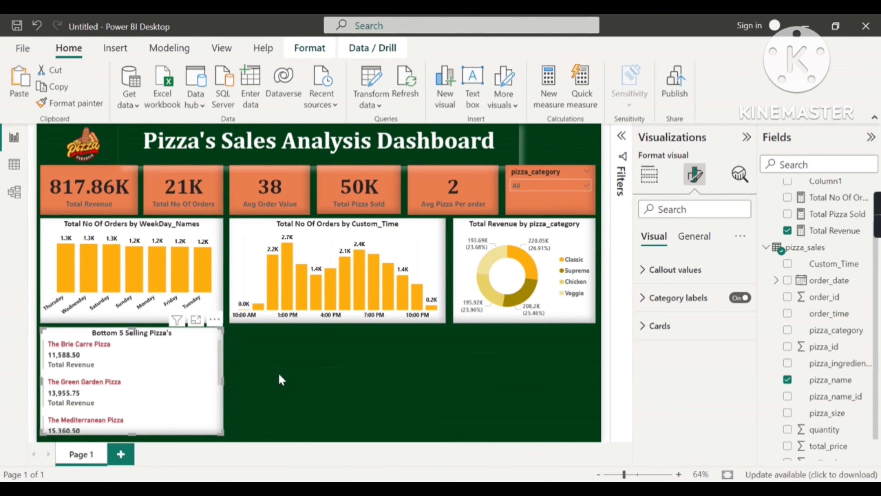
pyautogui.click(280, 375)
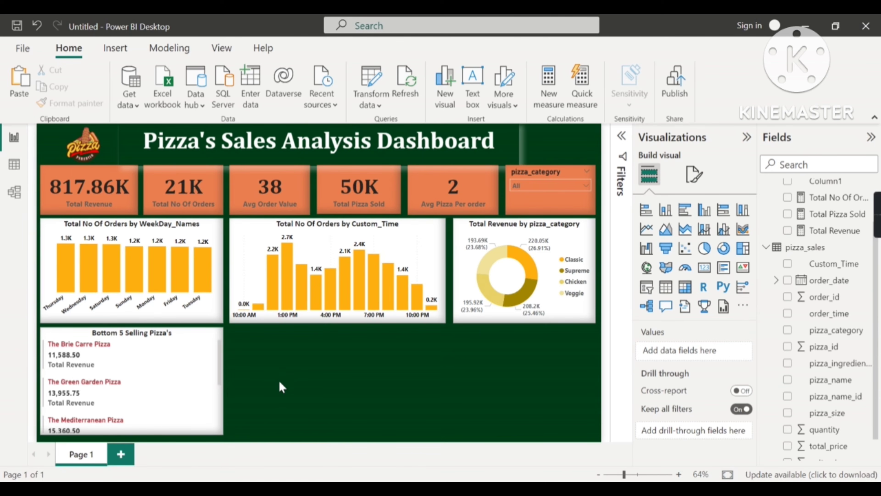
pyautogui.hotkey('ctrl', 'v')
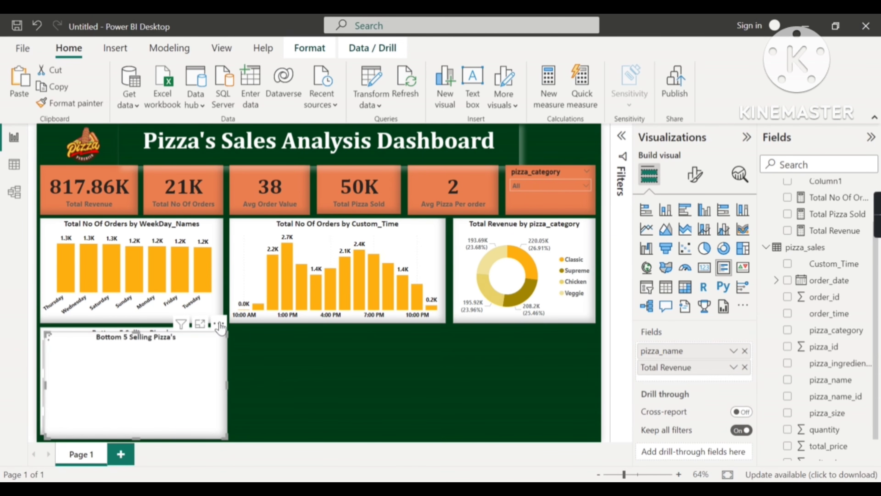
pyautogui.moveTo(218, 332); pyautogui.dragTo(407, 327)
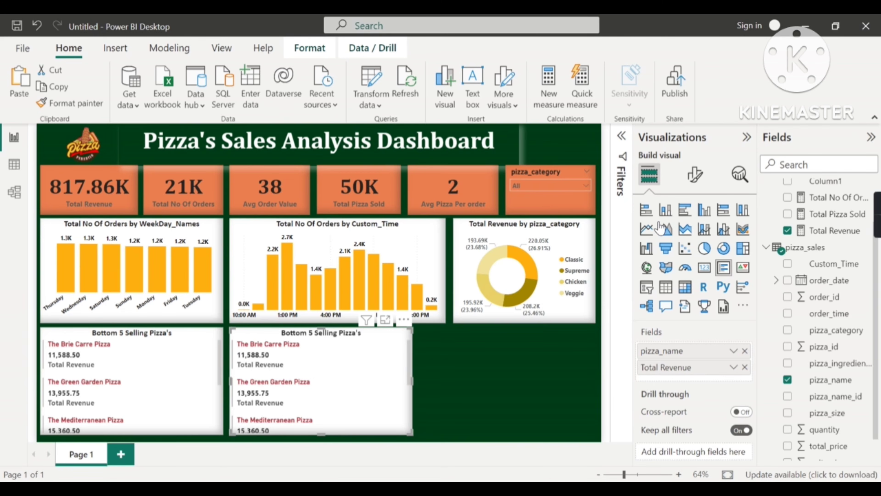
# Step: Change the title of the copied card to "Top5 Selling Pizza's"
pyautogui.click(691, 179)
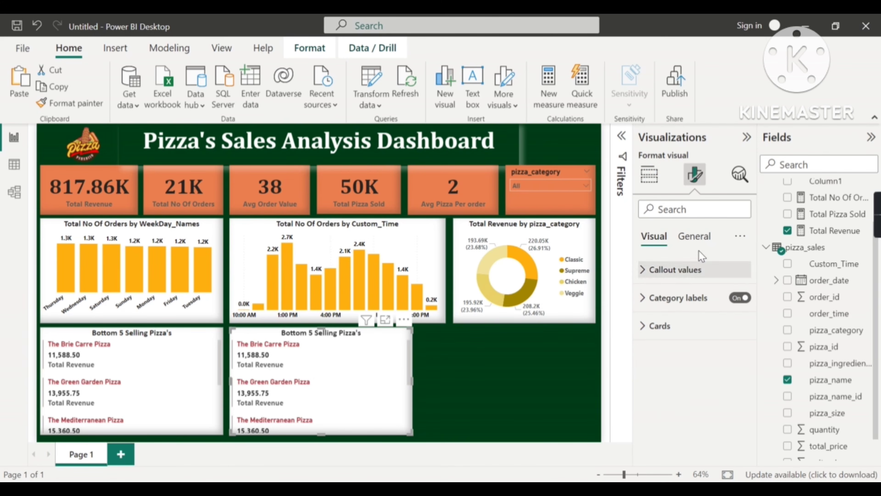
pyautogui.click(695, 240)
pyautogui.click(659, 298)
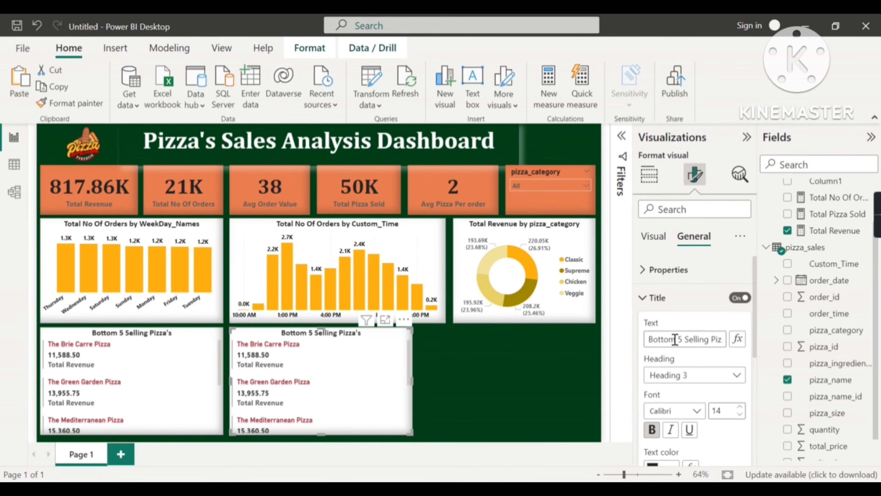
pyautogui.moveTo(677, 347); pyautogui.dragTo(648, 342)
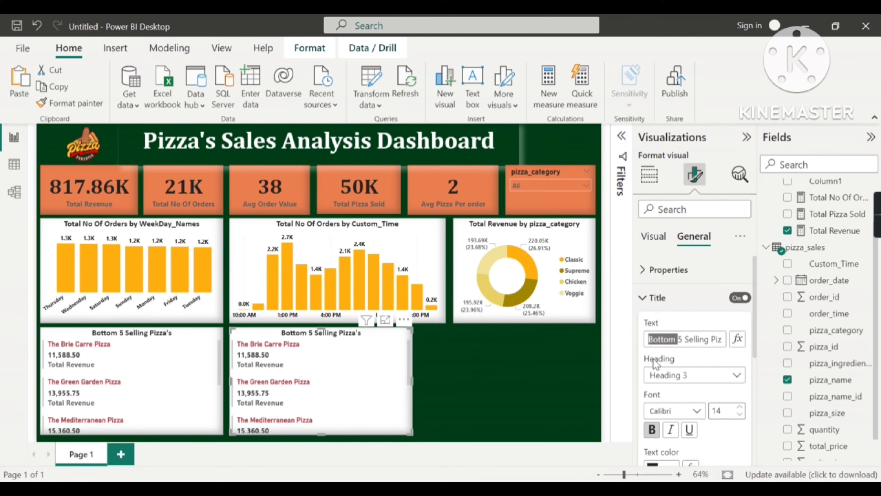
pyautogui.moveTo(655, 363)
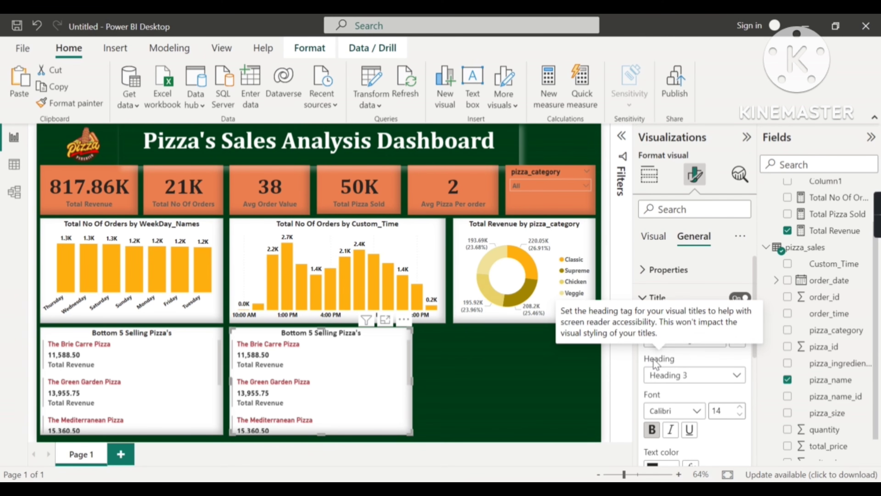
pyautogui.write('Top')
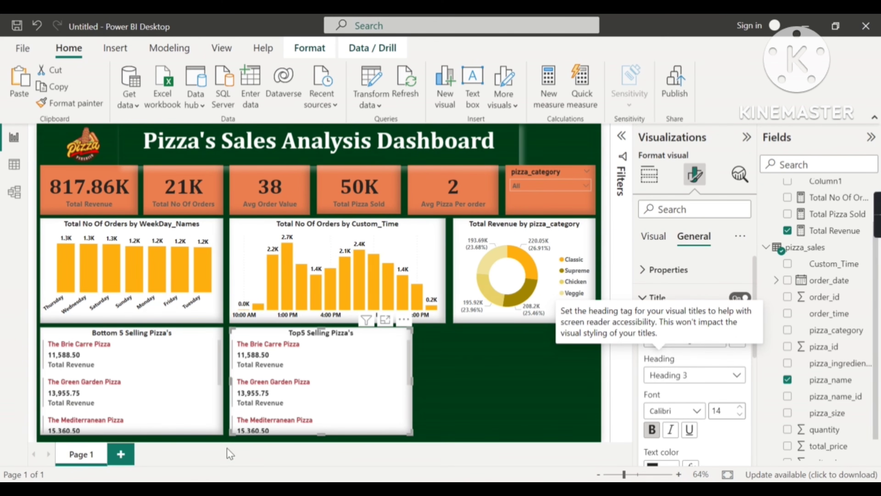
# Step: Change the copied card's pizza_name filter to show the top 5 items by Total Revenue
pyautogui.click(623, 141)
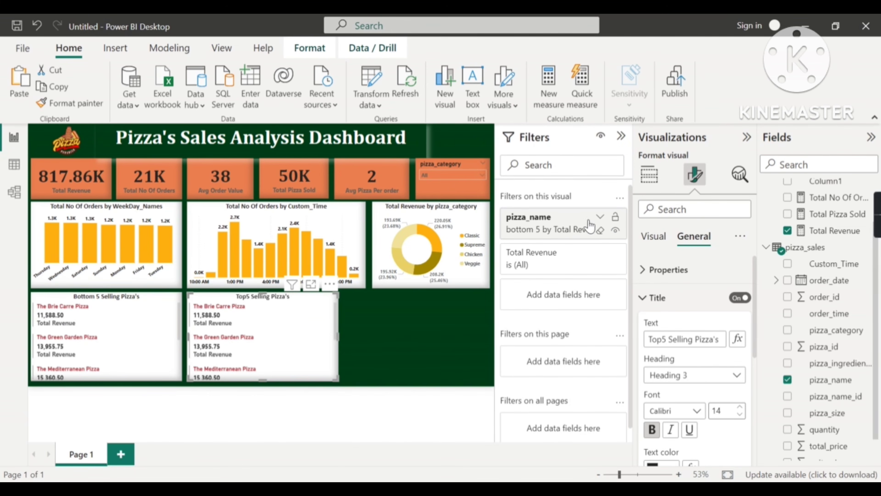
pyautogui.click(600, 218)
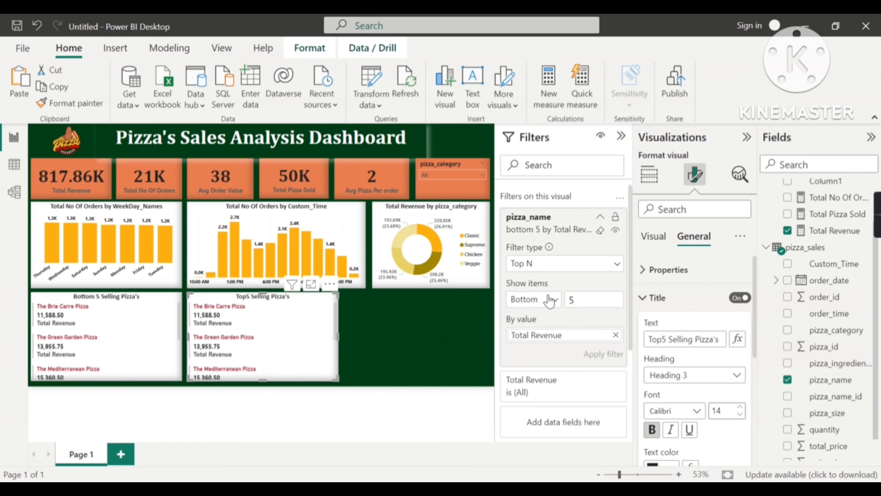
pyautogui.click(536, 300)
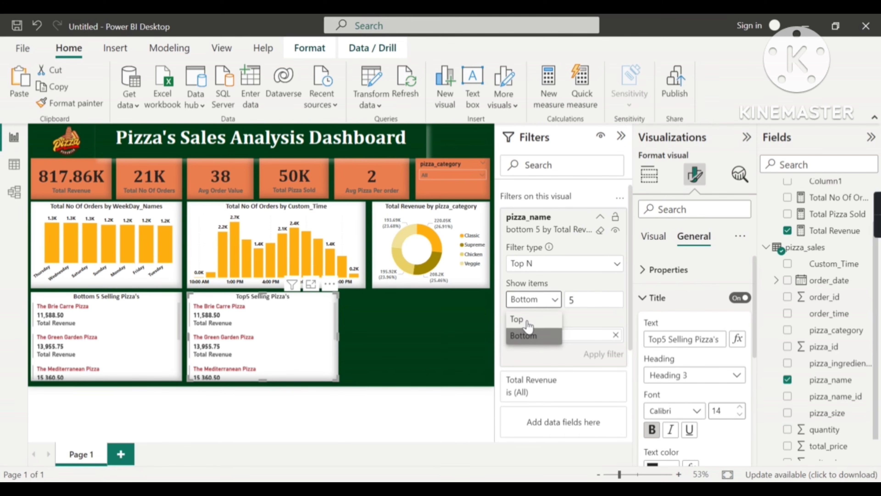
pyautogui.click(535, 319)
pyautogui.click(600, 353)
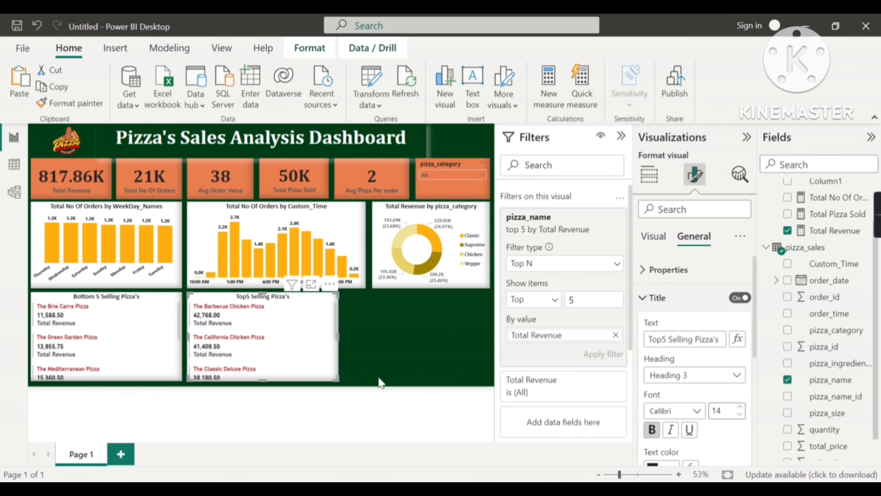
pyautogui.click(621, 136)
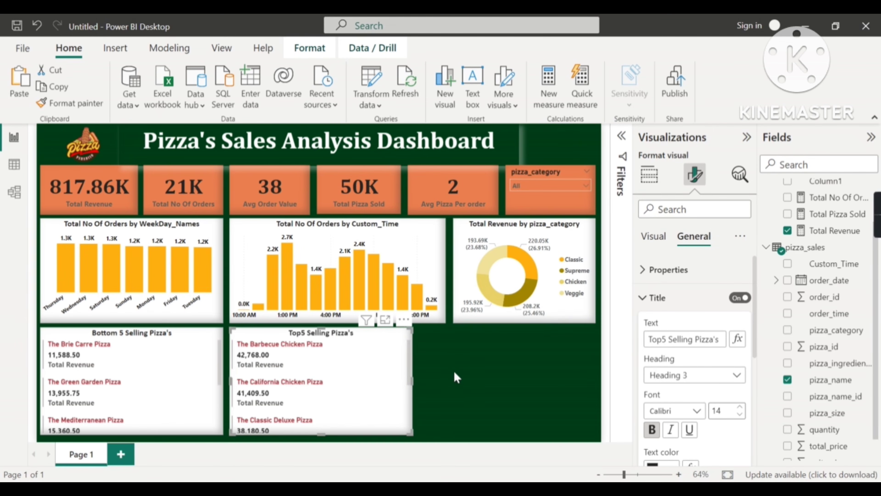
# Step: Add a pie chart below the revenue donut chart and widen it to fill the gap beside the Top5 card
pyautogui.click(454, 373)
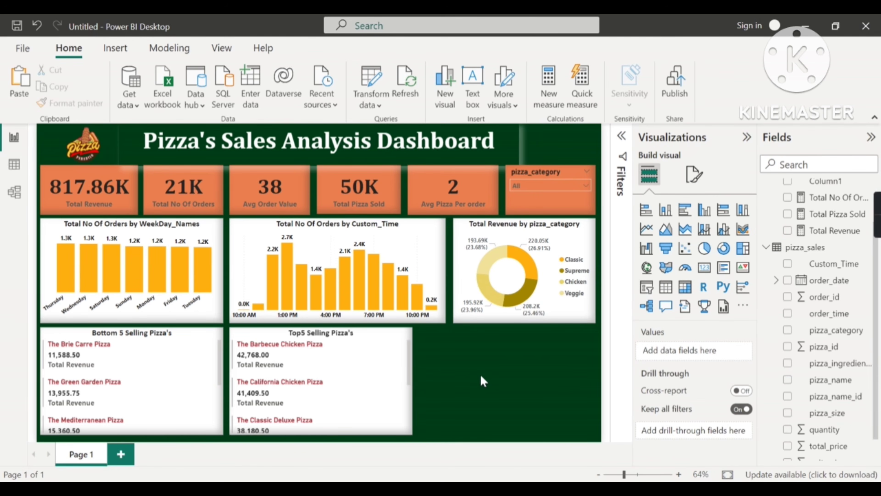
pyautogui.scroll(-1, 826, 371)
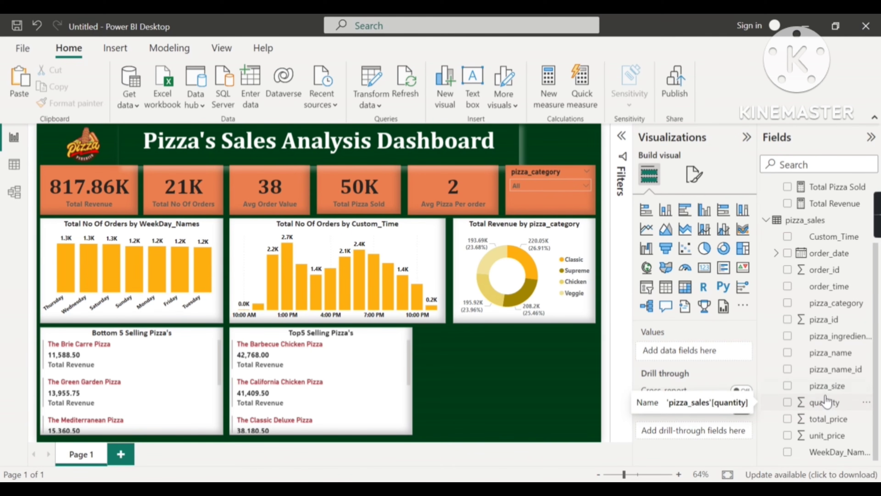
pyautogui.scroll(1, 821, 389)
pyautogui.scroll(2, 821, 389)
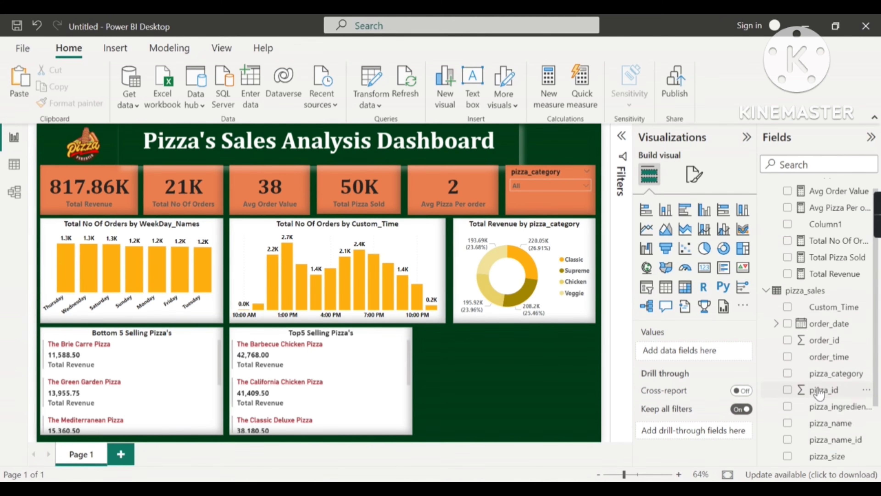
pyautogui.scroll(-2, 819, 391)
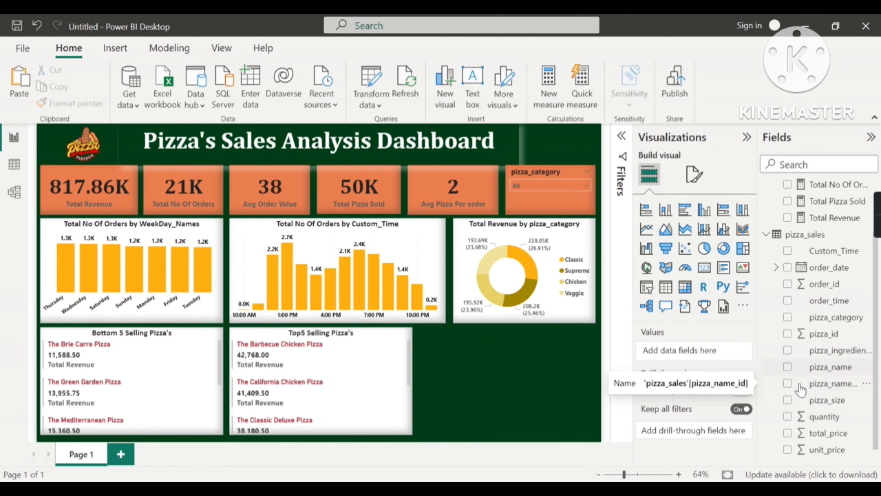
pyautogui.click(704, 248)
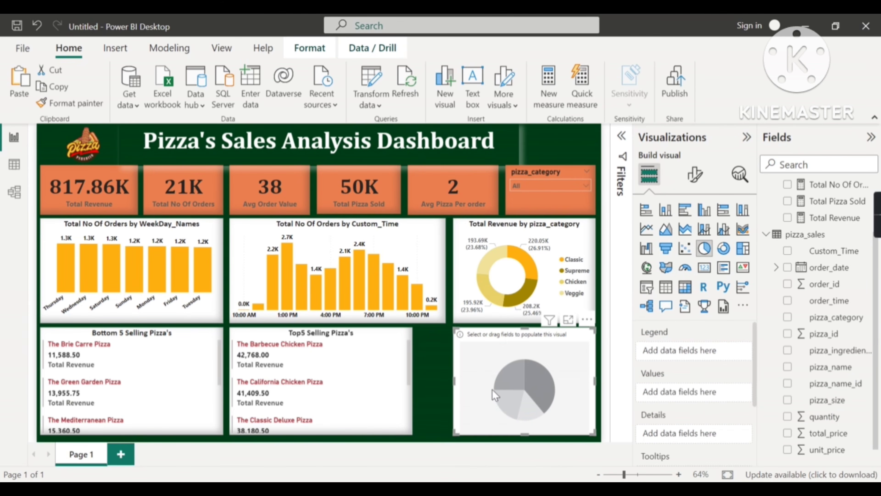
pyautogui.moveTo(455, 379); pyautogui.dragTo(420, 374)
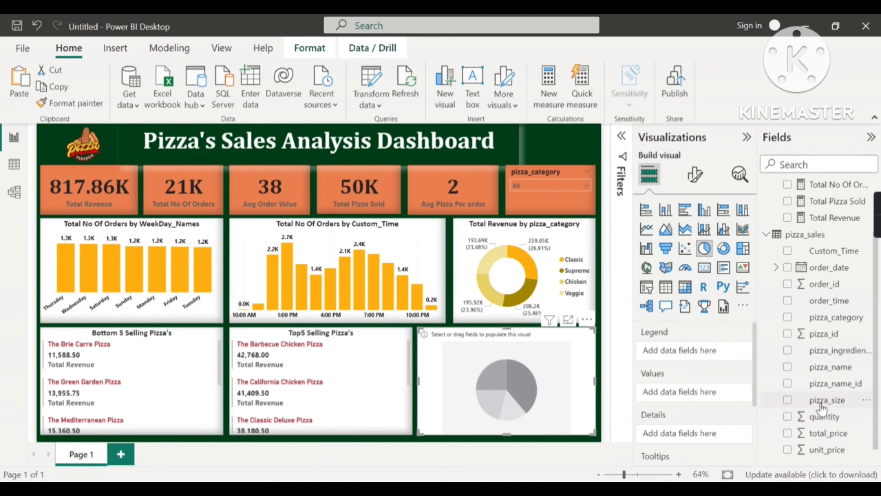
# Step: Fill the new pie chart with pizza_size as the legend and Total No Of Orders as the values
pyautogui.moveTo(821, 401); pyautogui.dragTo(699, 361)
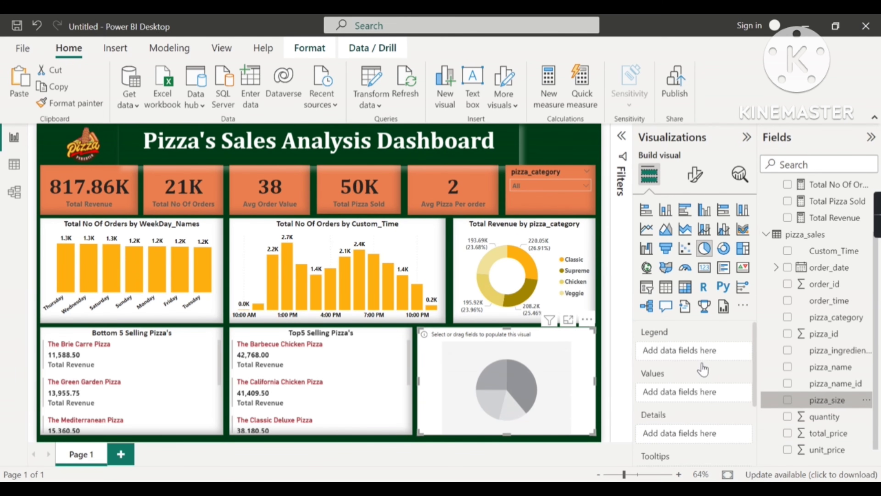
pyautogui.scroll(2, 791, 343)
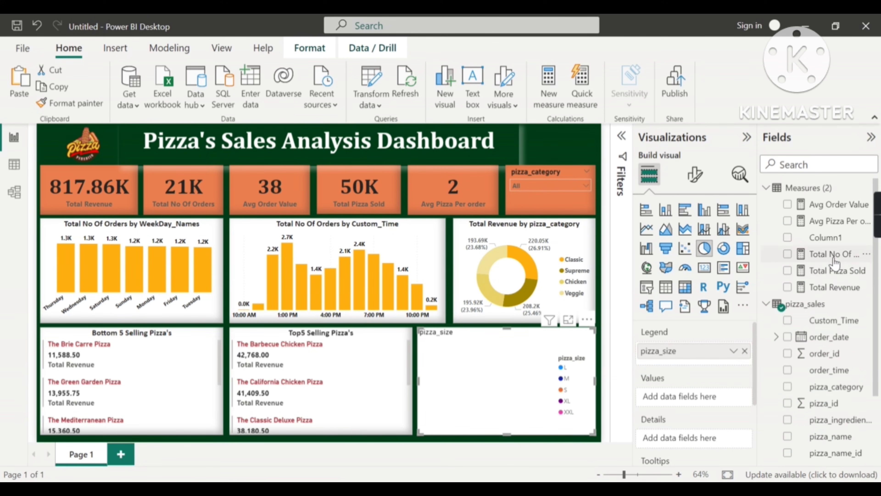
pyautogui.moveTo(832, 258); pyautogui.dragTo(703, 403)
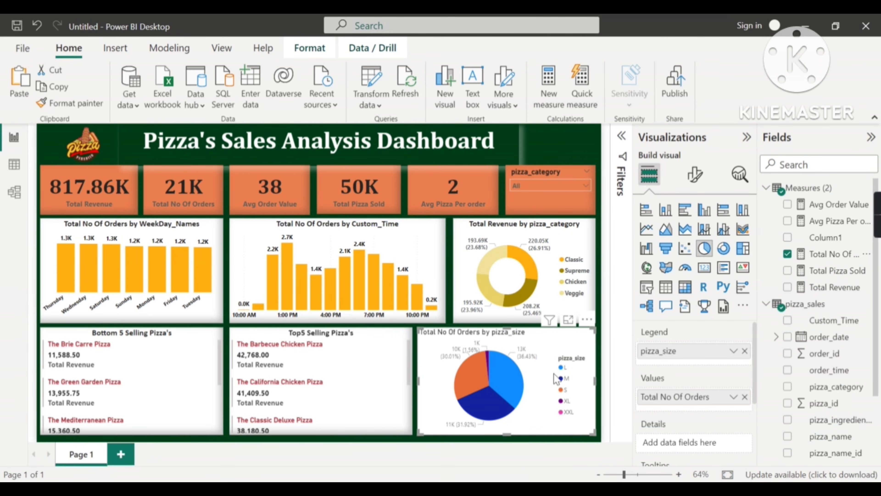
# Step: Copy the formatting of the Total Revenue by pizza_category donut chart onto the pizza_size pie chart
pyautogui.click(573, 238)
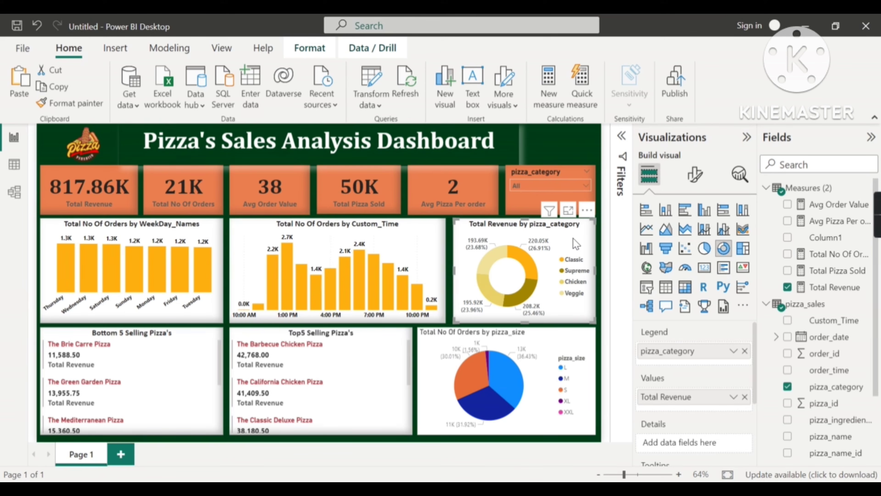
pyautogui.click(82, 102)
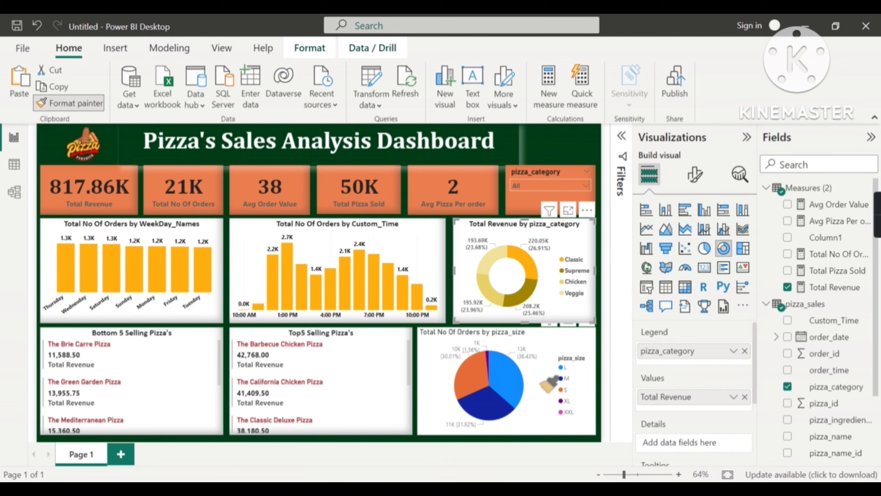
pyautogui.click(546, 396)
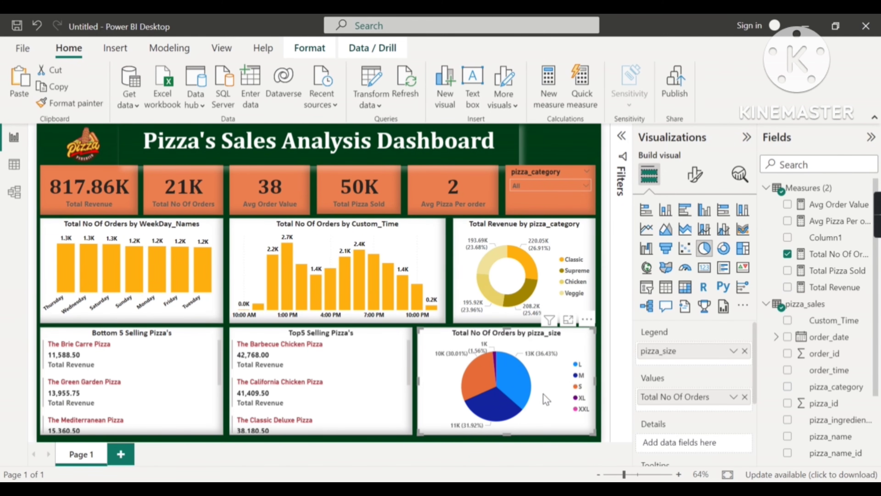
# Step: Recolor the pie chart's slices: L dark olive-gold, M amber orange and S pale yellow
pyautogui.click(693, 184)
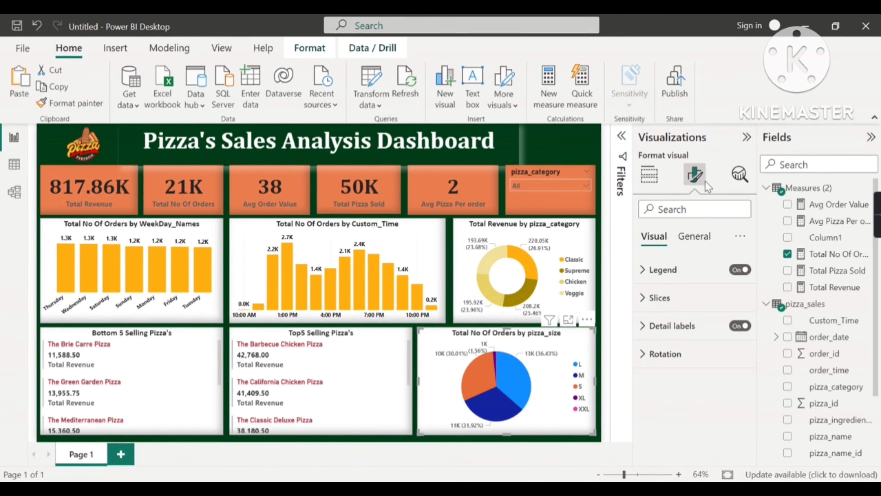
pyautogui.click(645, 305)
pyautogui.scroll(-2, 680, 351)
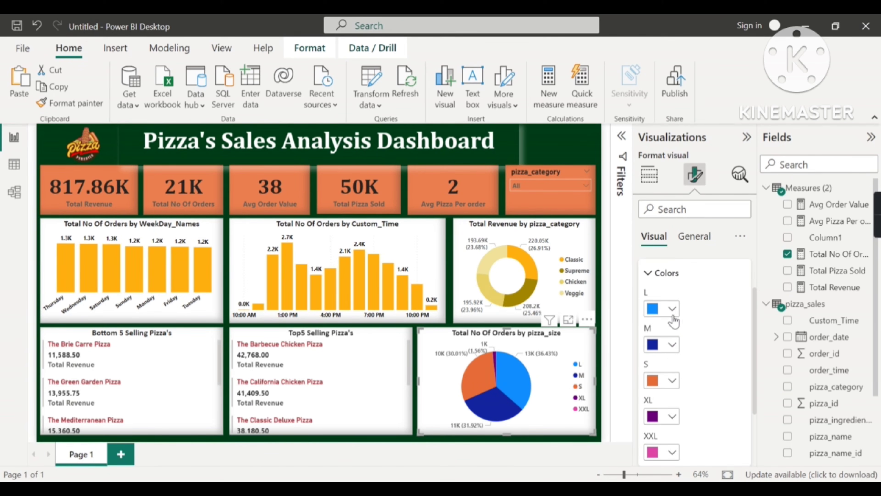
pyautogui.click(671, 309)
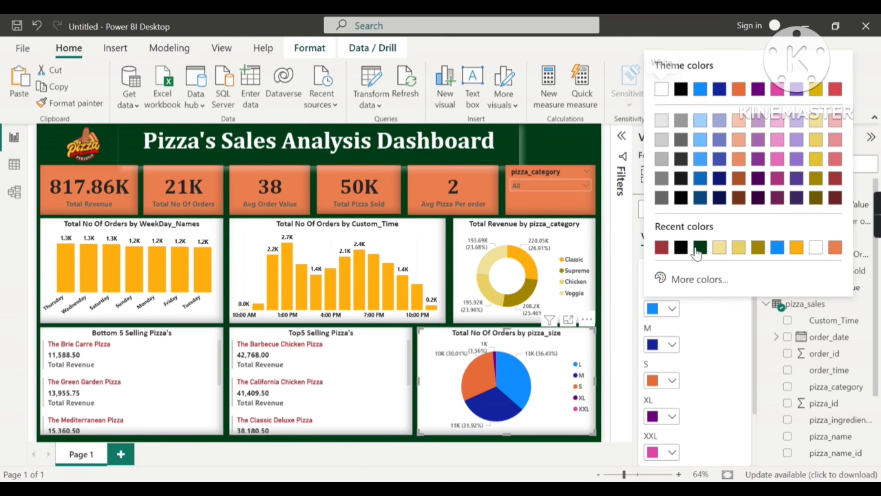
pyautogui.click(758, 250)
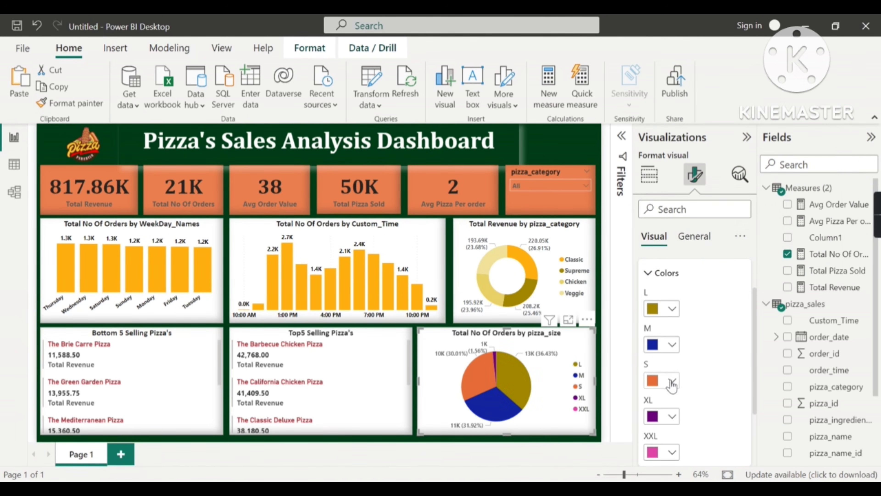
pyautogui.click(672, 344)
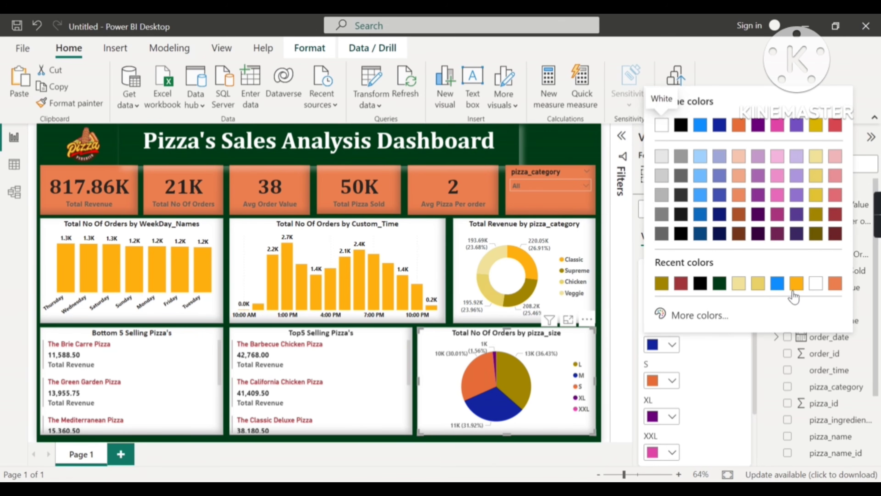
pyautogui.click(800, 288)
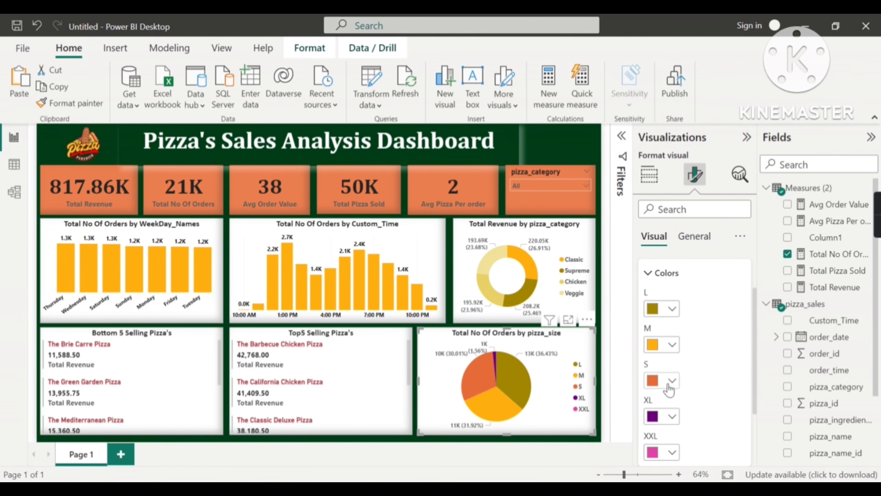
pyautogui.click(672, 381)
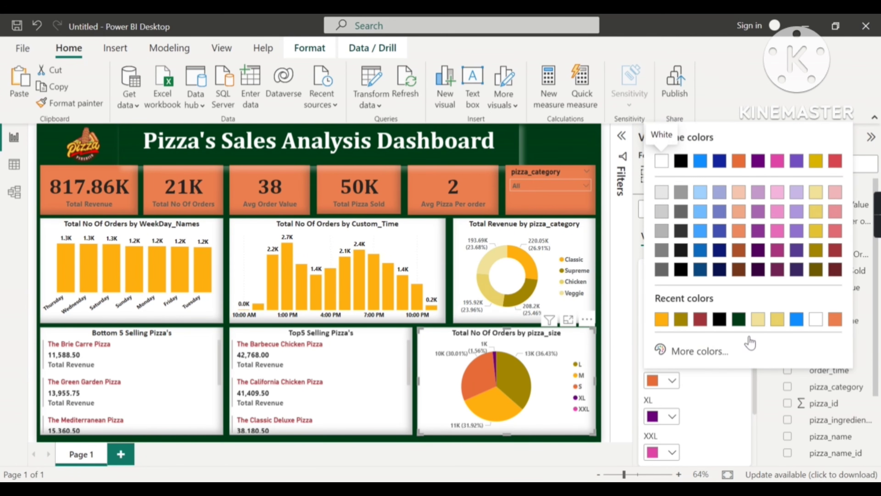
pyautogui.click(750, 317)
# Step: Set the pie's XL slice to pale yellow and its XXL slice to dark magenta, and collapse the slice settings
pyautogui.scroll(-2, 672, 439)
pyautogui.click(672, 374)
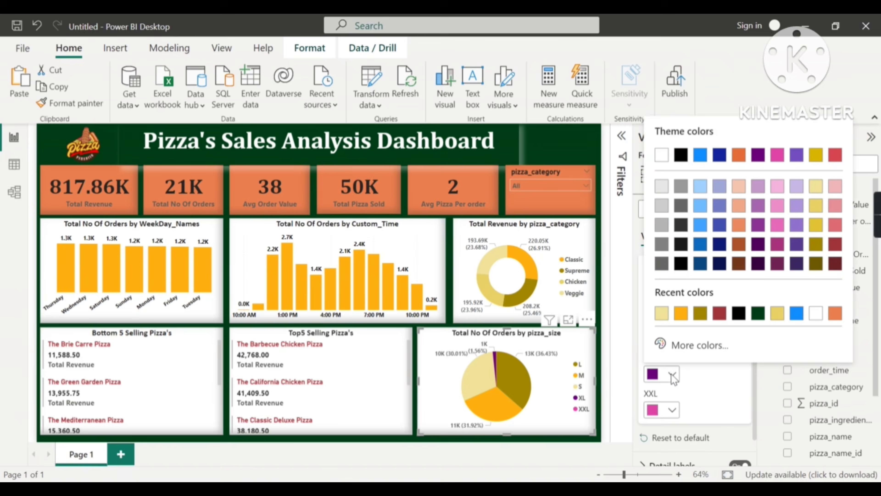
pyautogui.click(815, 188)
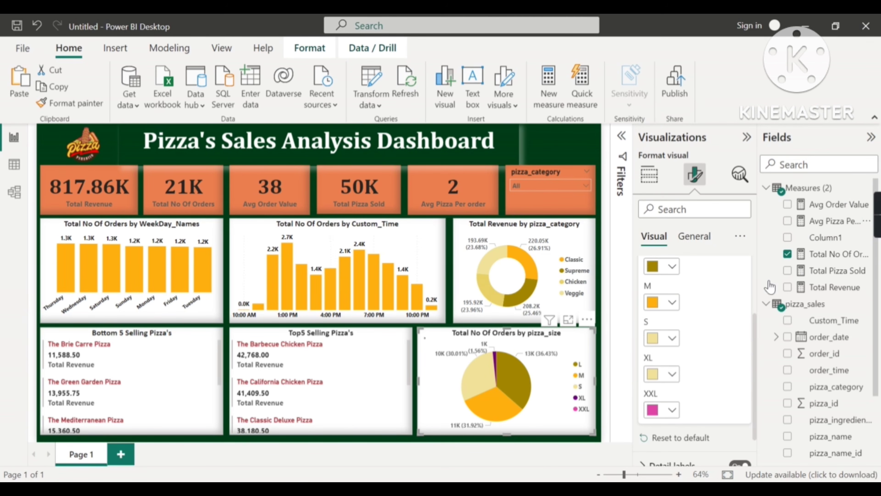
pyautogui.click(672, 411)
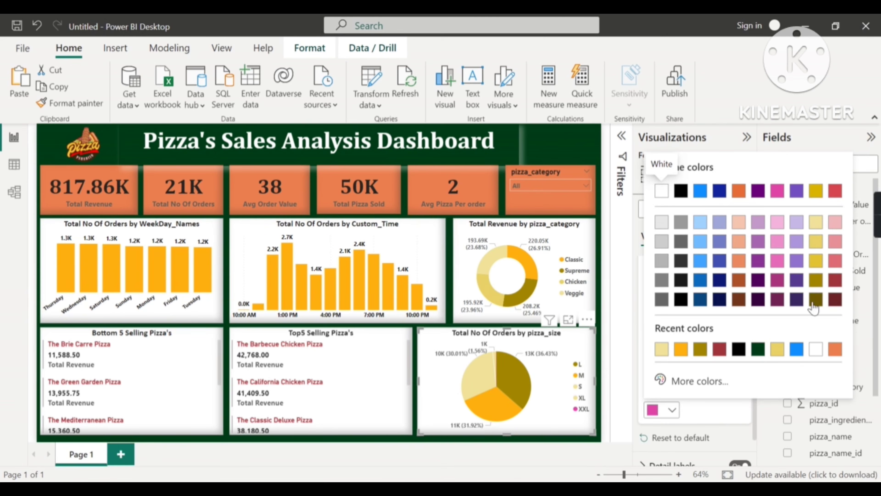
pyautogui.click(778, 288)
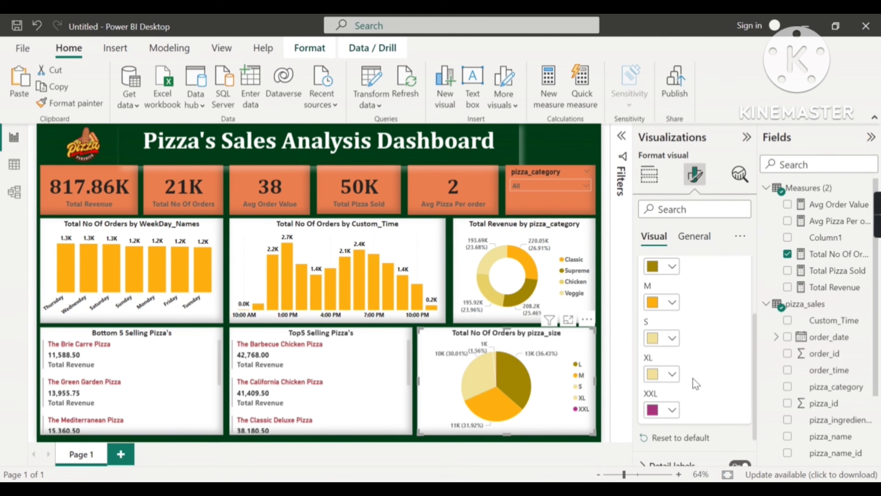
pyautogui.scroll(5, 653, 295)
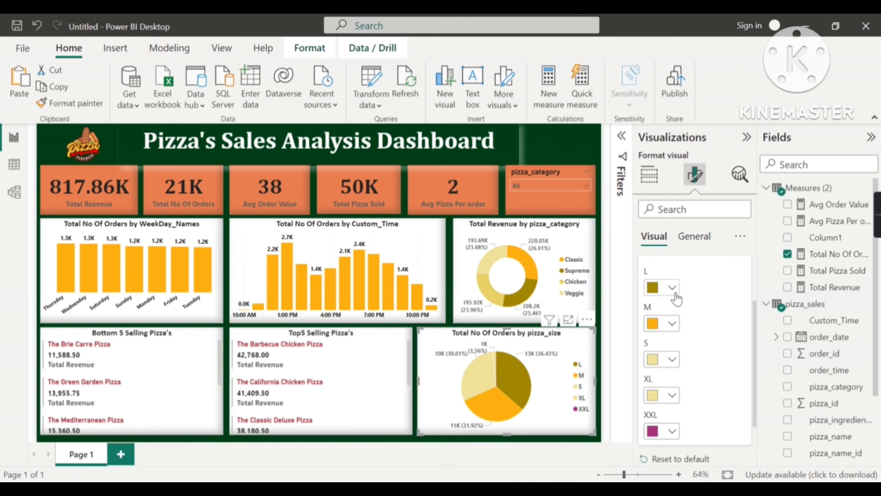
pyautogui.click(650, 300)
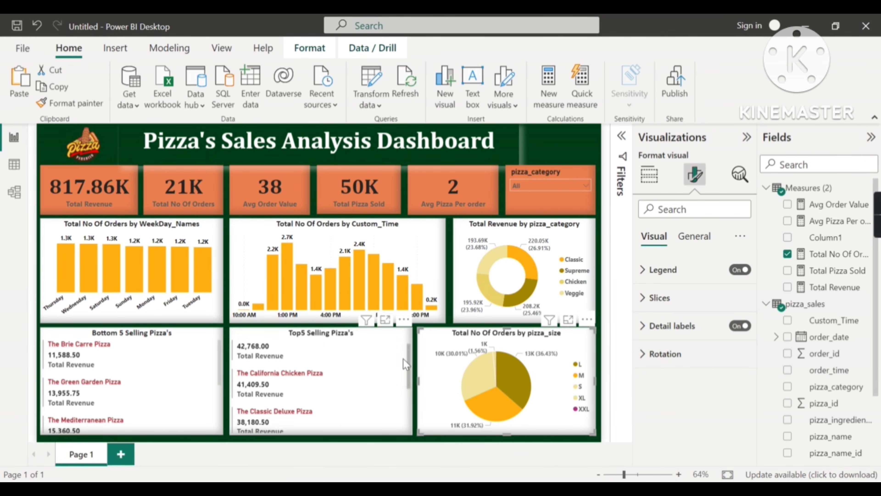
# Step: Check the dashboard's cross-filtering by highlighting the 1:00 PM orders bar and the Classic donut slice, and clear the selection
pyautogui.scroll(-1, 388, 382)
pyautogui.scroll(1, 388, 382)
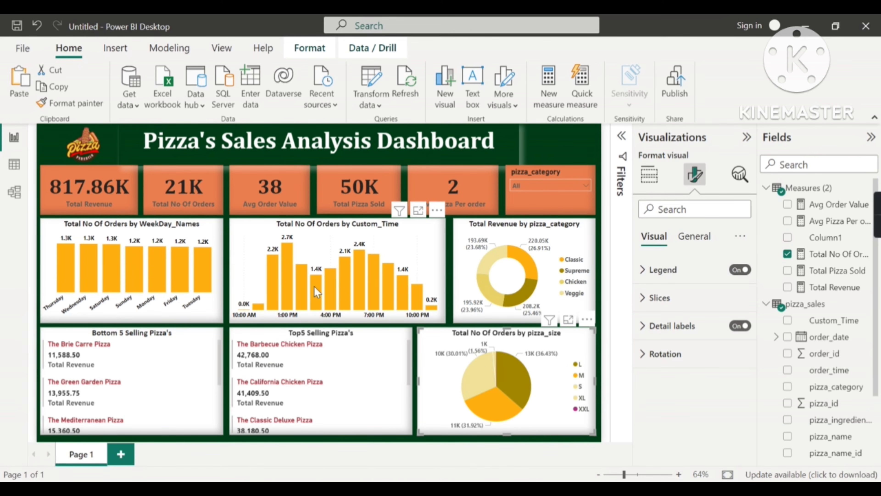
pyautogui.click(288, 295)
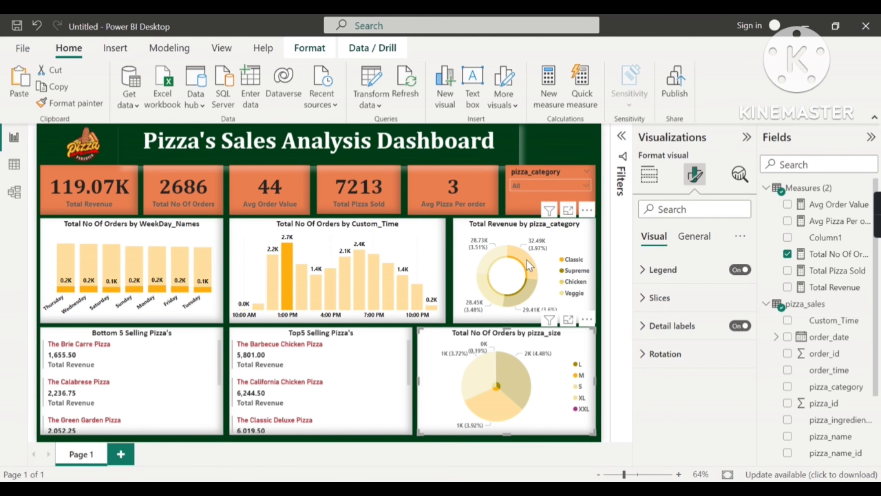
pyautogui.click(529, 269)
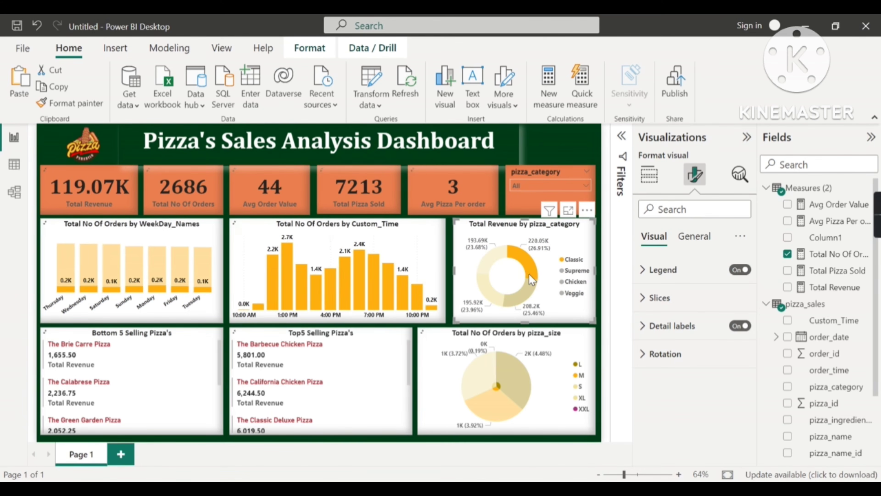
pyautogui.click(534, 254)
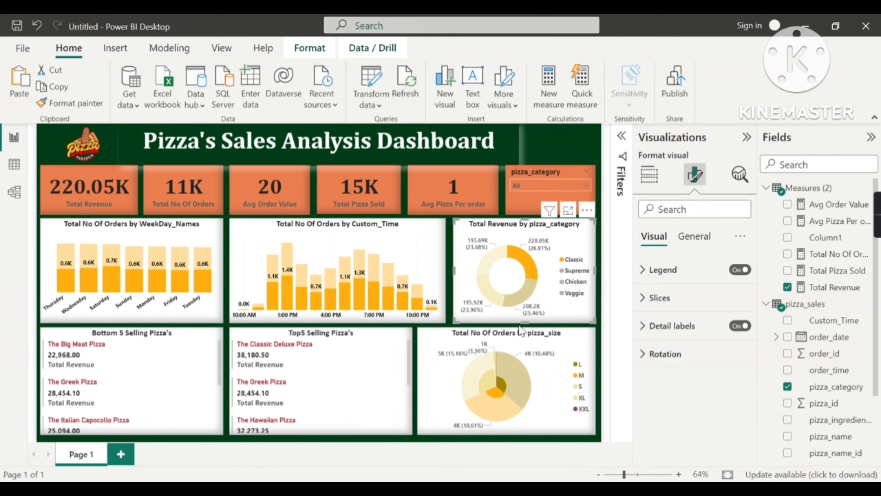
pyautogui.click(531, 266)
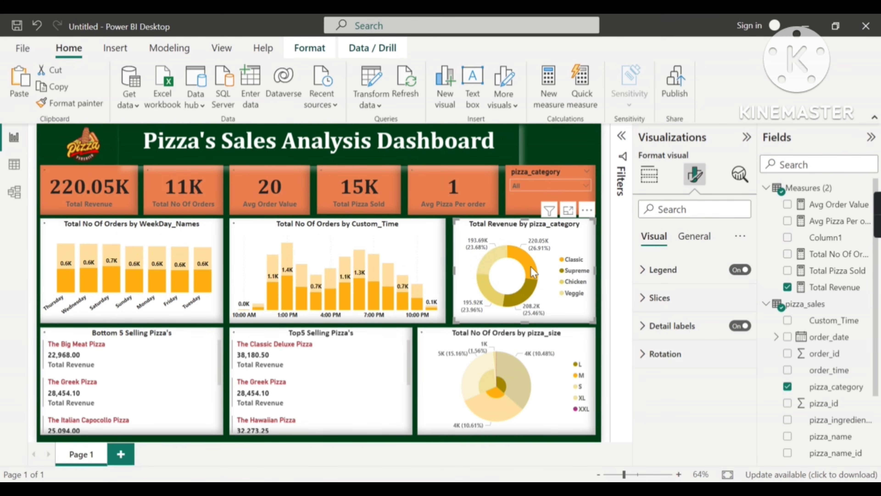
# Step: Test the pizza_category slicer with Classic, Veggie and Supreme in turn, and reset it to all categories
pyautogui.click(577, 191)
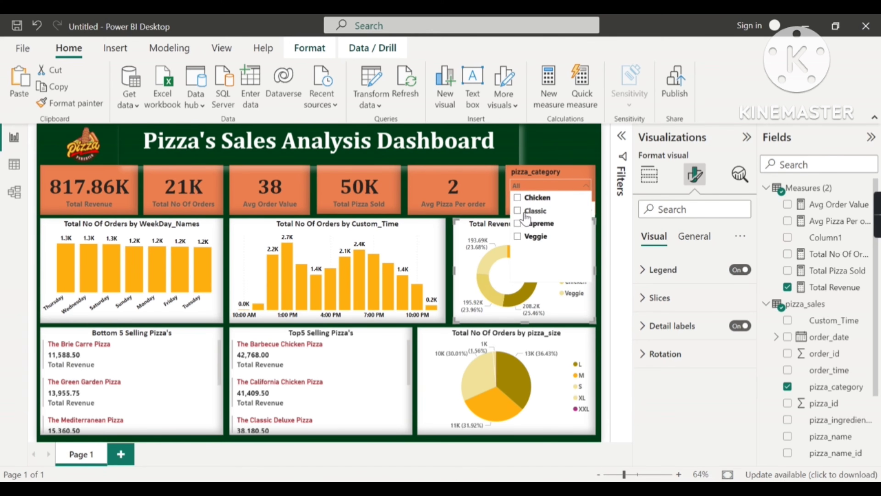
pyautogui.click(518, 212)
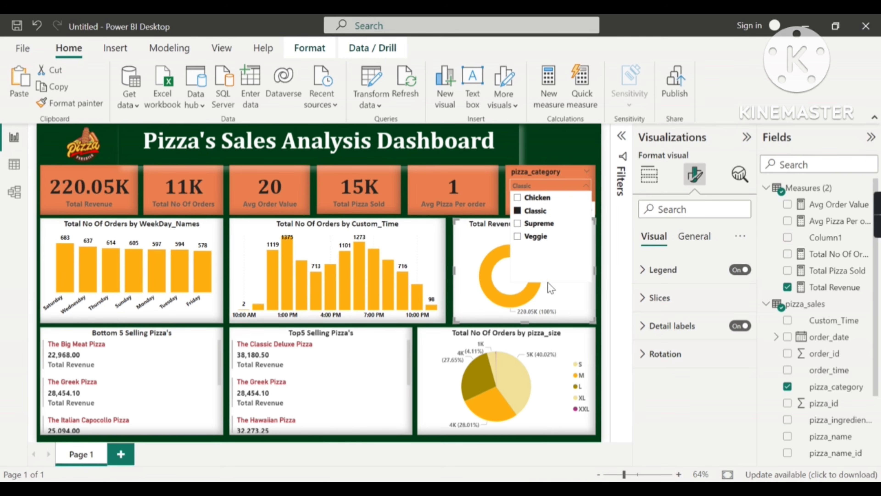
pyautogui.click(520, 236)
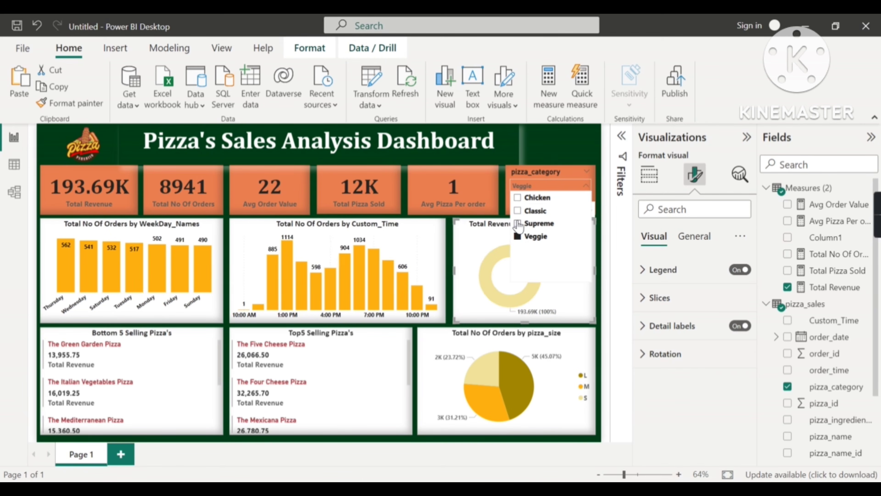
pyautogui.click(518, 224)
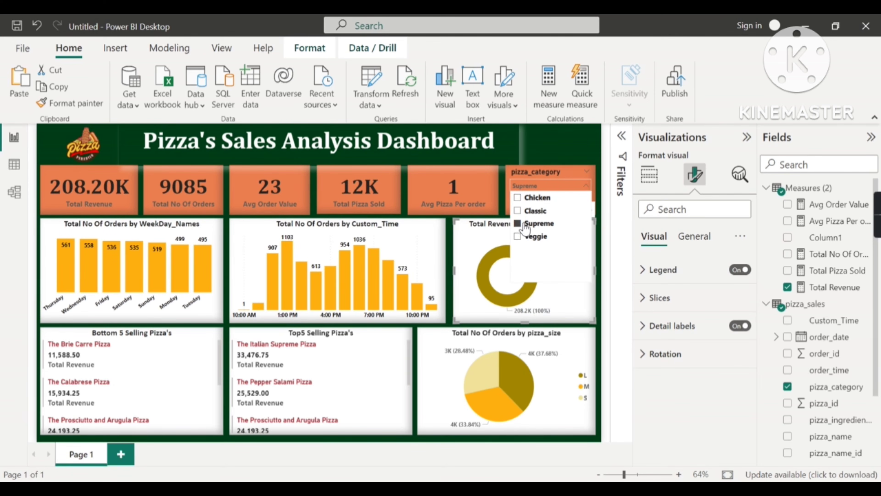
pyautogui.click(518, 224)
pyautogui.click(557, 150)
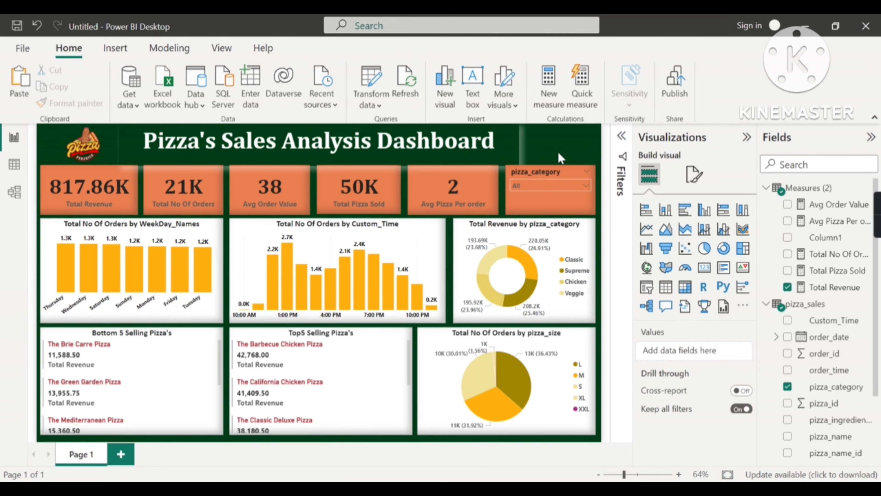